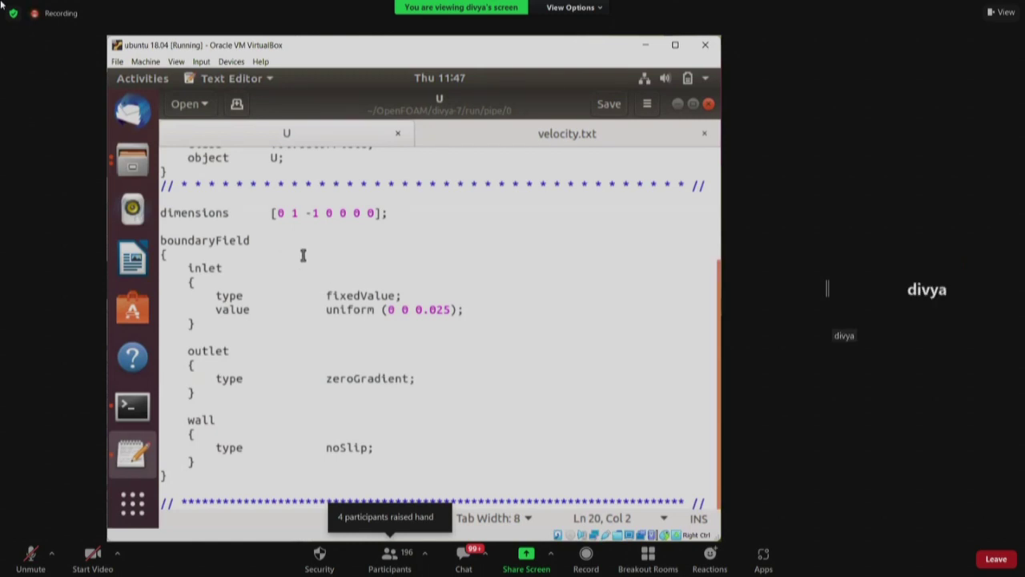
Add the line "internalField uniform (0 0 0);" between dimensions and boundaryField in the U file and save it
scroll(303, 254, "up", 1)
left_click(201, 273)
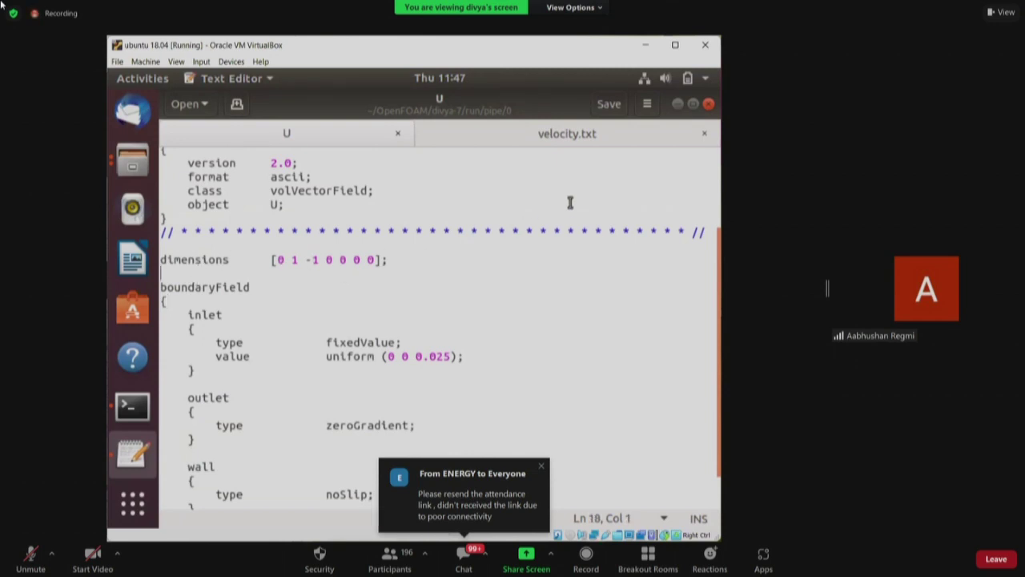
key("BackSpace")
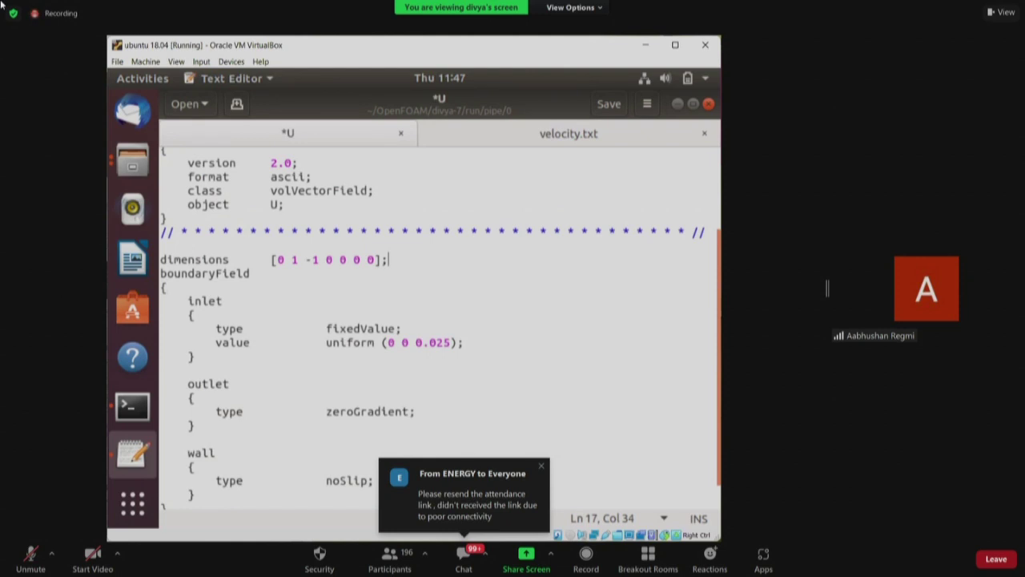
key("Return")
type("interna")
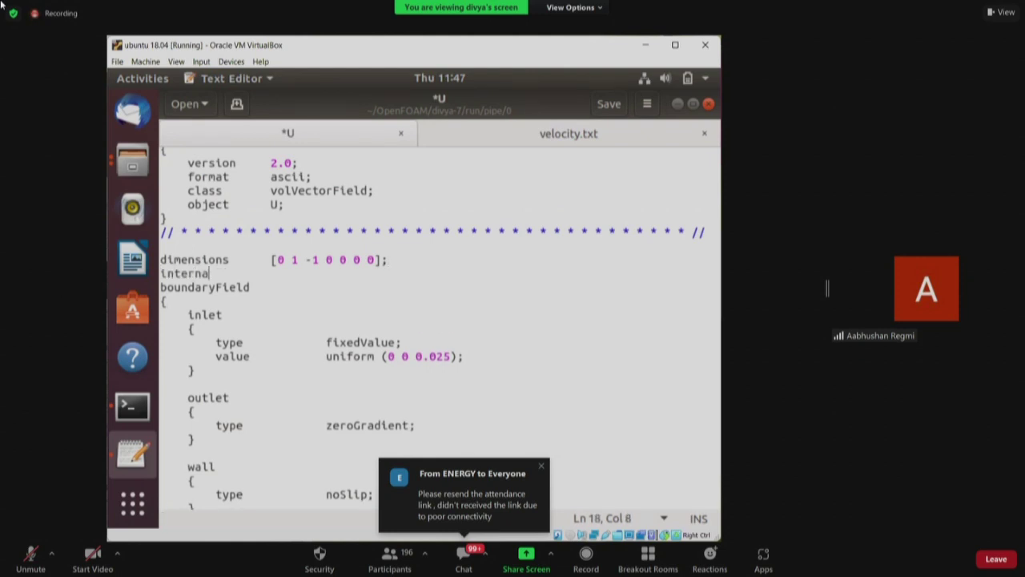
type("lField")
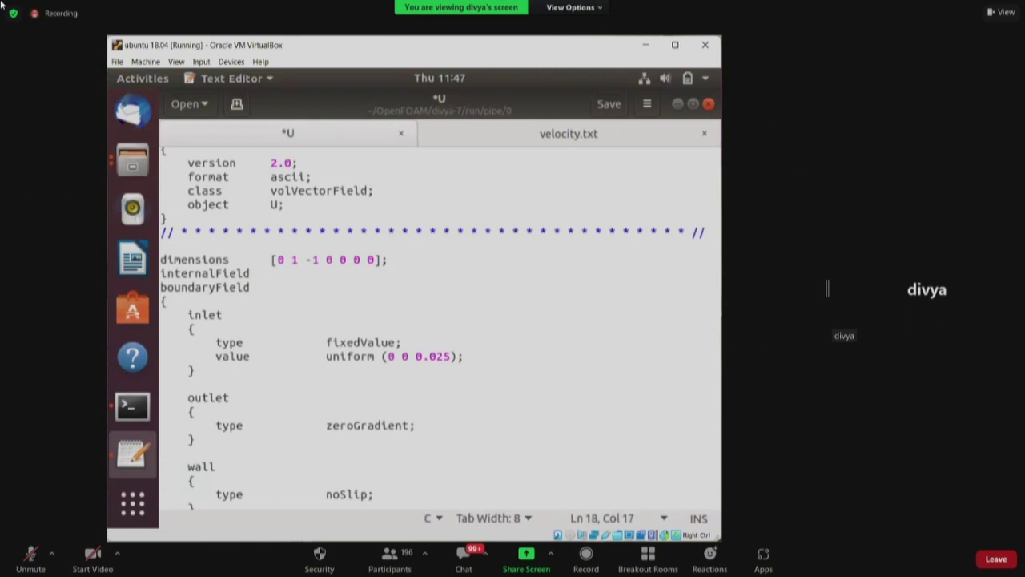
key("Tab")
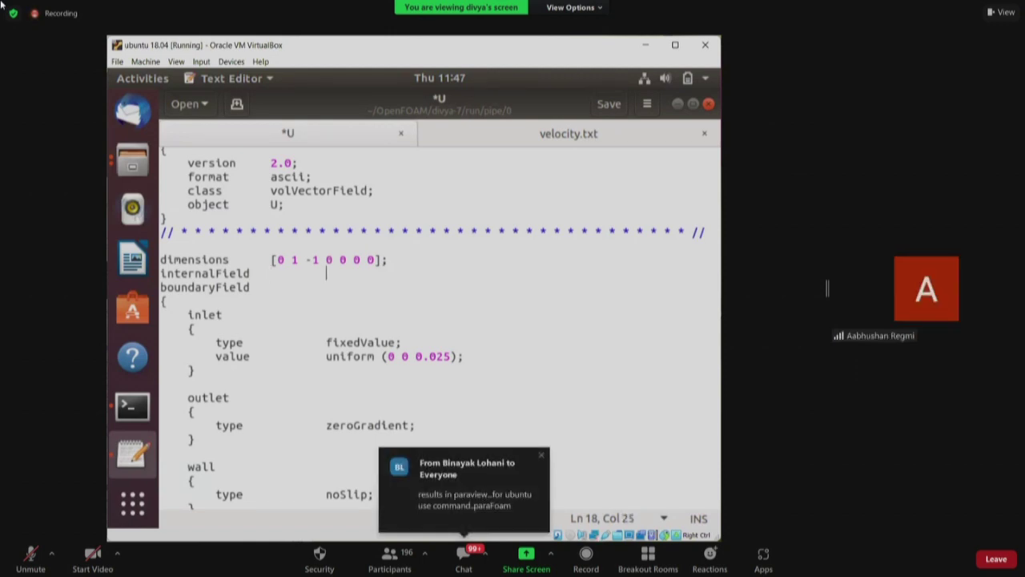
type("uniform")
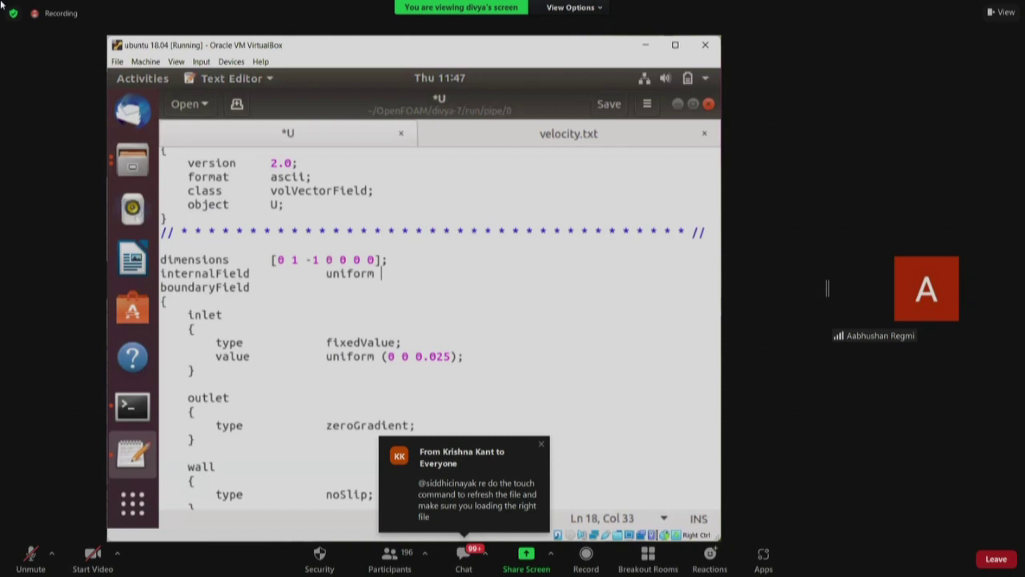
type(" (0 0 0)")
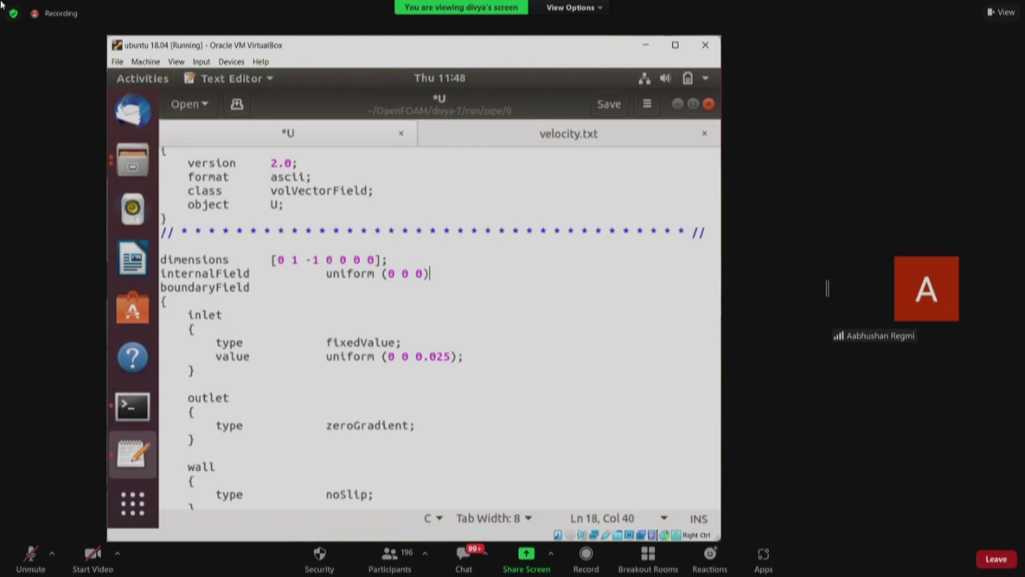
type(";")
left_click(608, 105)
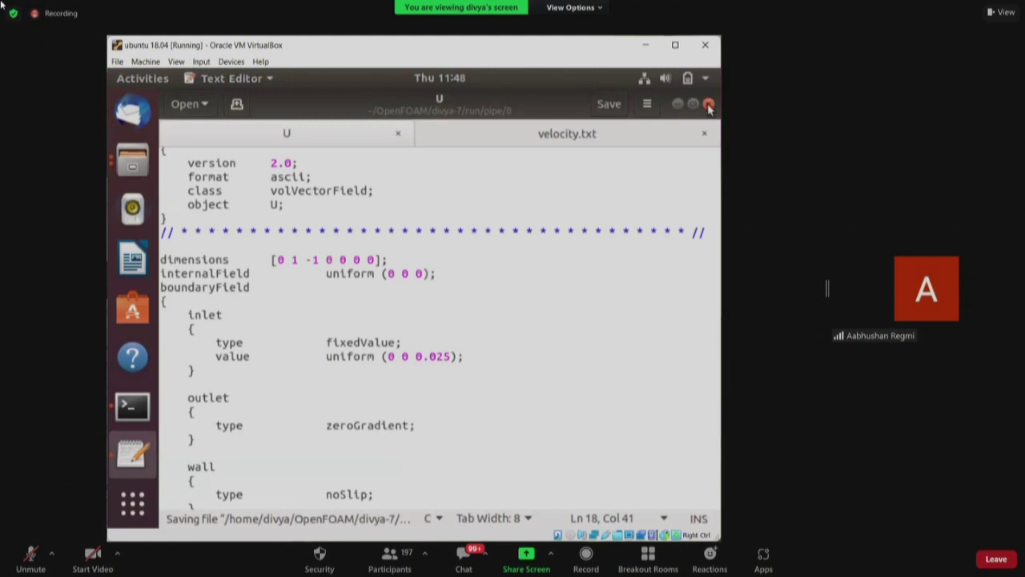
Switch to the terminal and rerun the previous command
key("alt+Tab")
key("Up")
key("Return")
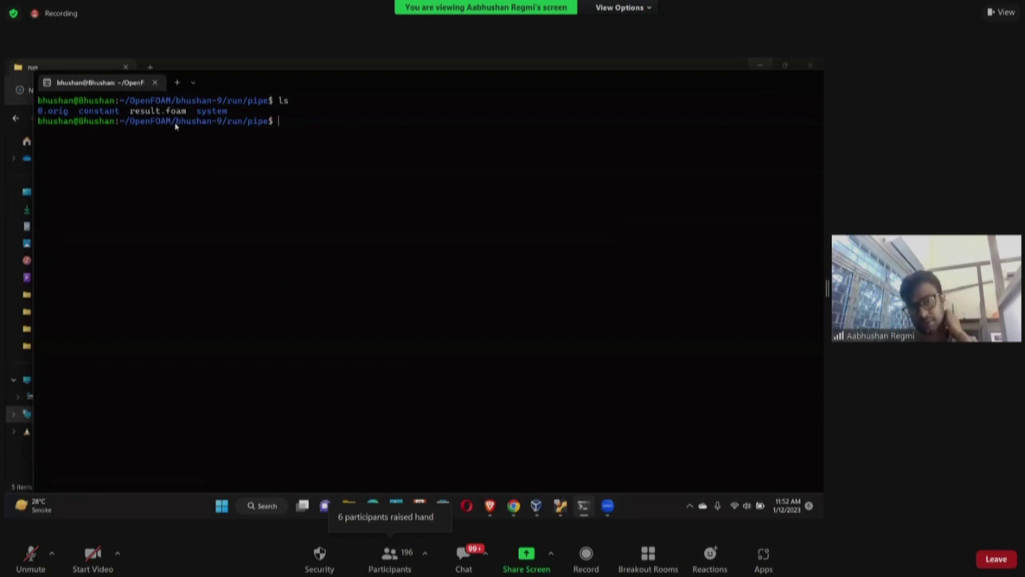
List the contents of the pipe case's system folder
type("ls system/")
key("Return")
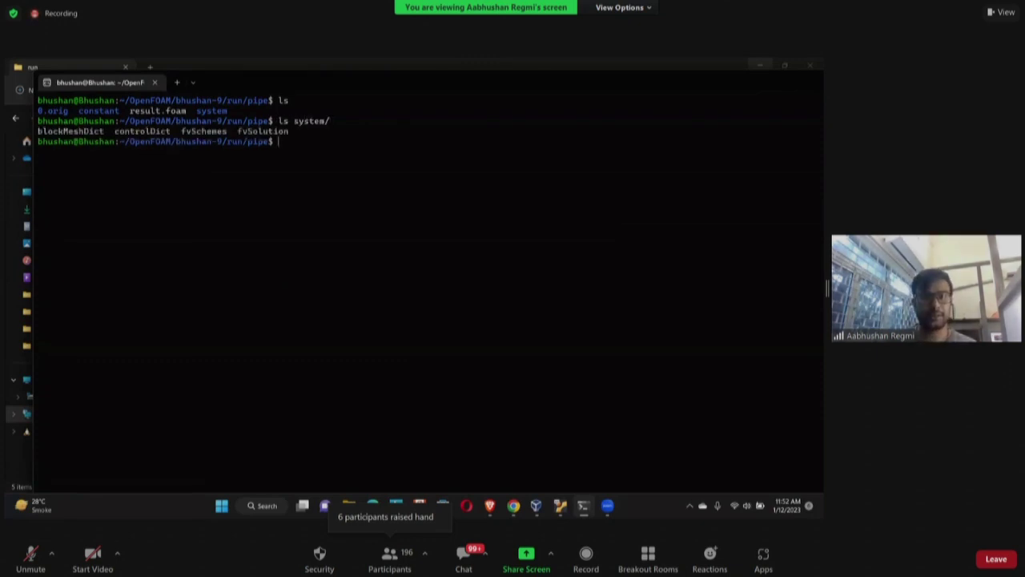
mouse_move(52, 137)
left_mouse_down()
mouse_move(100, 137)
mouse_move(50, 137)
left_mouse_up()
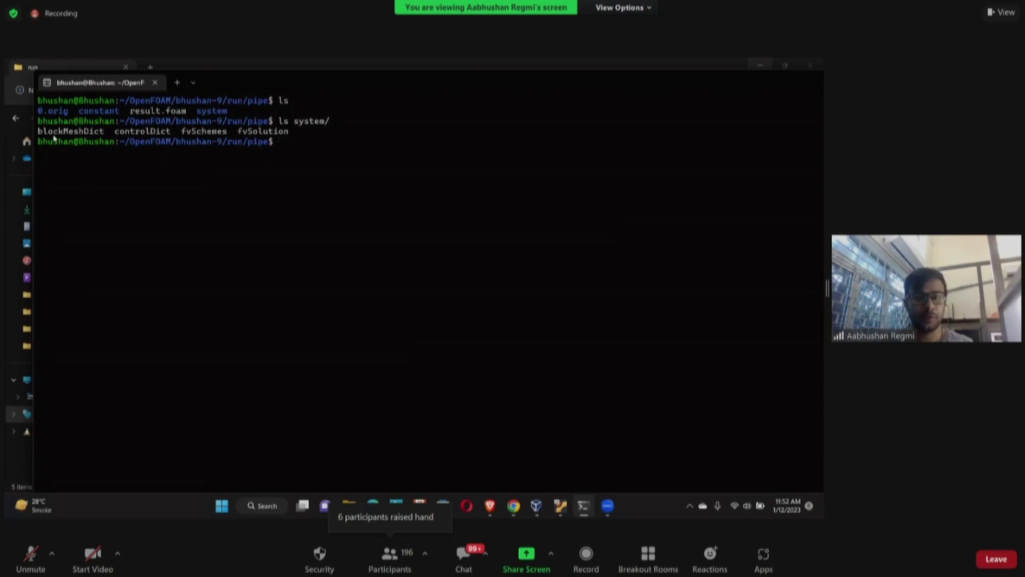
left_click_drag(49, 137, 74, 136)
left_click(189, 226)
Copy the share link of the pipe folder in Google Drive and return to the terminal
mouse_move(513, 505)
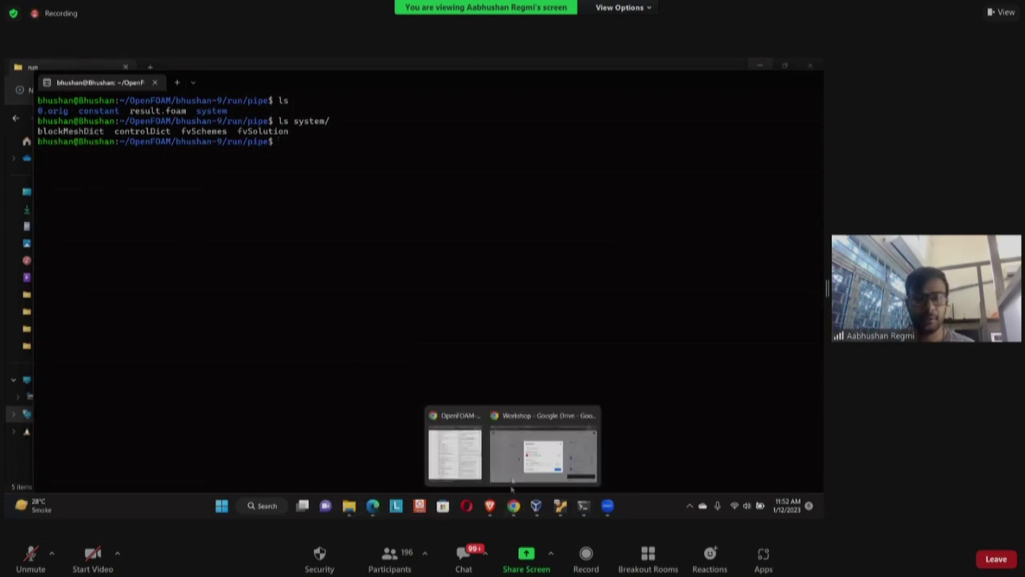
left_click(506, 448)
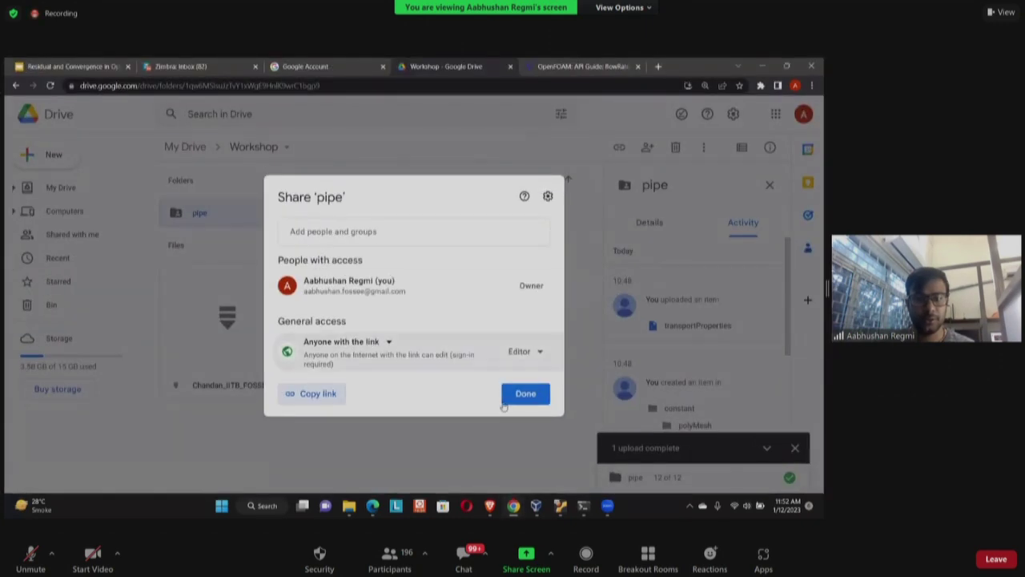
left_click(336, 393)
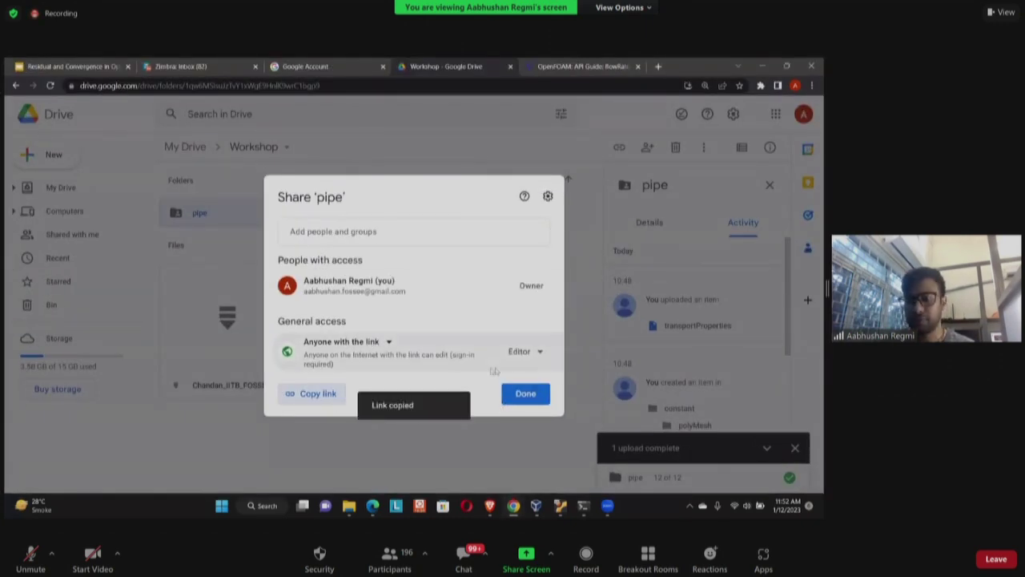
left_click(762, 65)
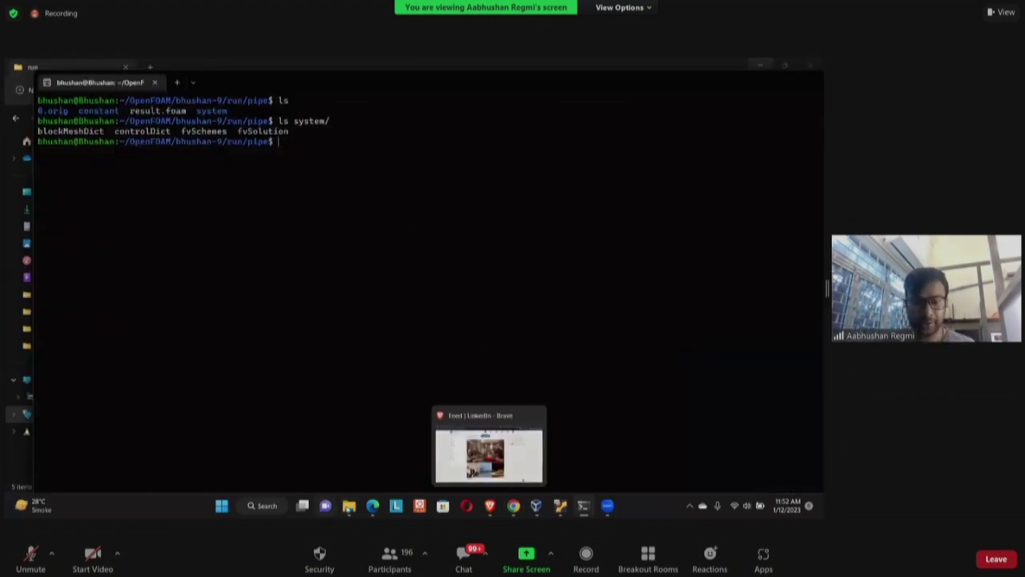
Check the downloaded Hagen Poiseuille code files in File Explorer and return to the terminal
mouse_move(348, 508)
left_click(428, 444)
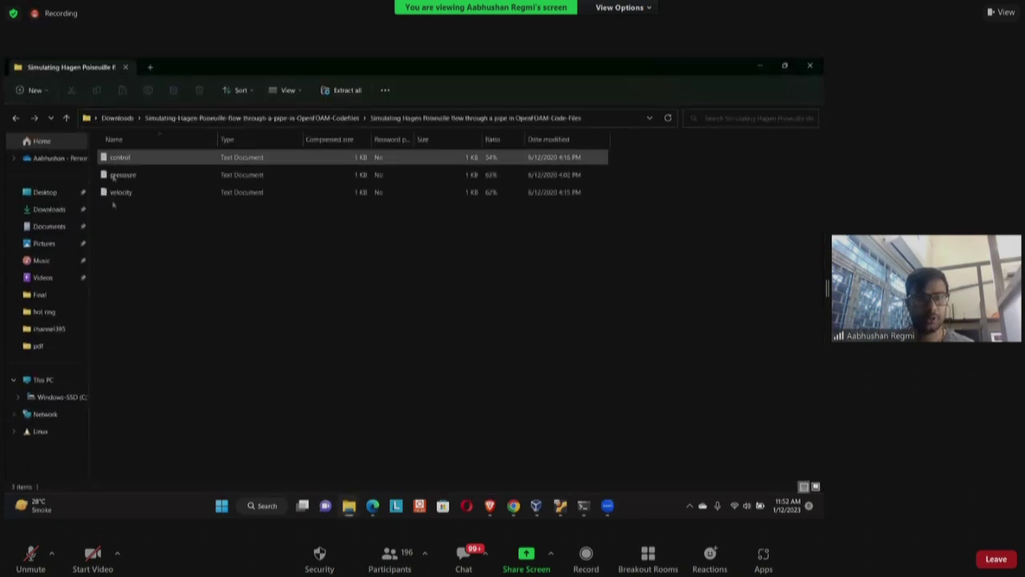
left_click(750, 72)
mouse_move(349, 509)
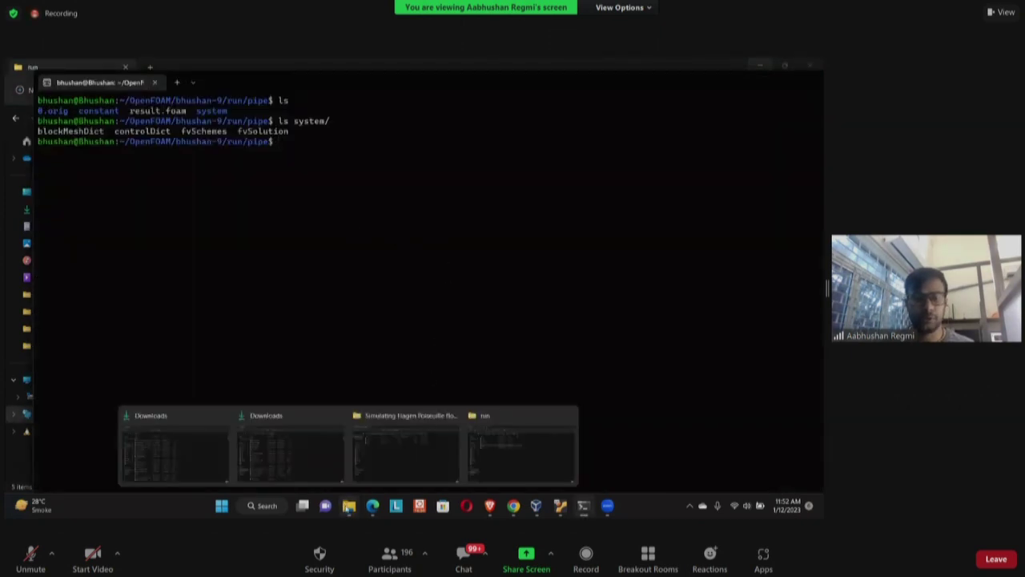
left_click(412, 451)
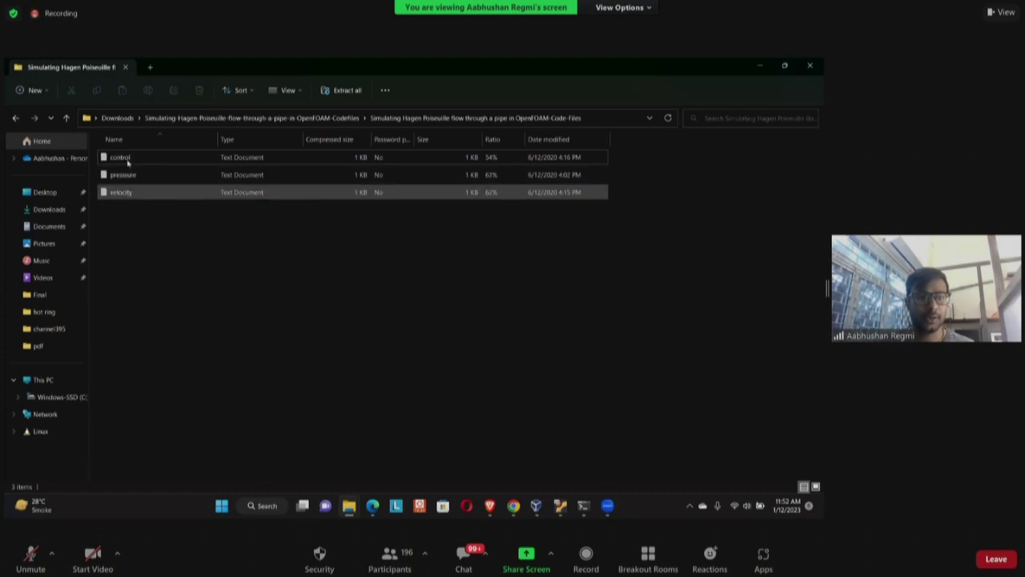
left_click(126, 158)
left_click(760, 64)
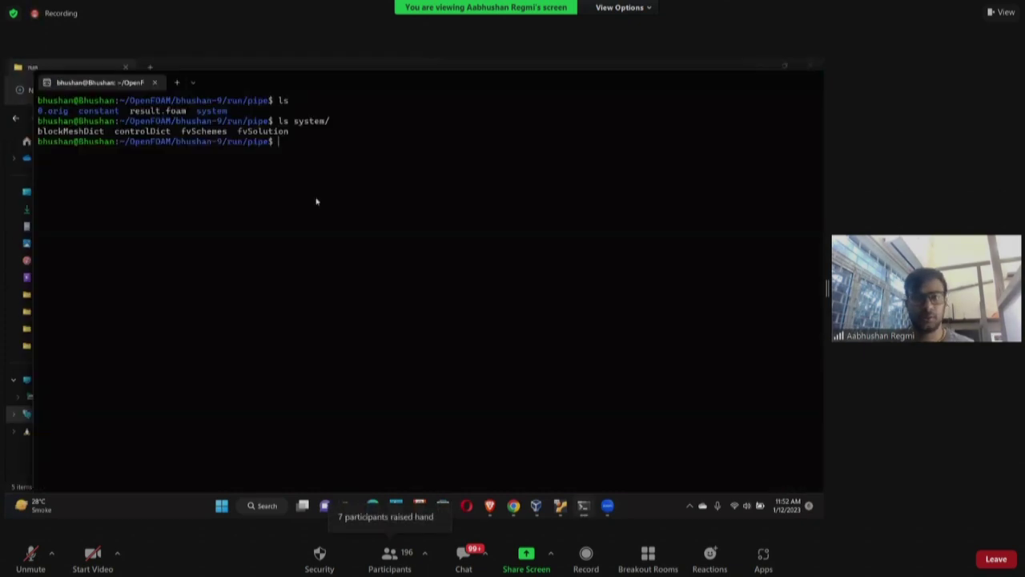
Rename the 0.orig folder in the pipe case to 0, listing the case contents before and after
type("ls")
key("Return")
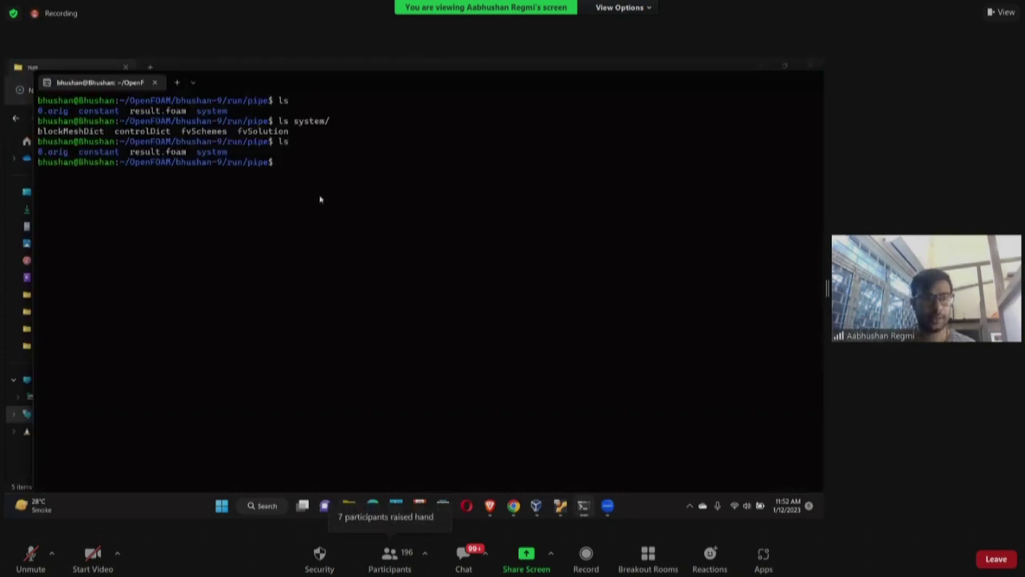
type("mv 0.orig/")
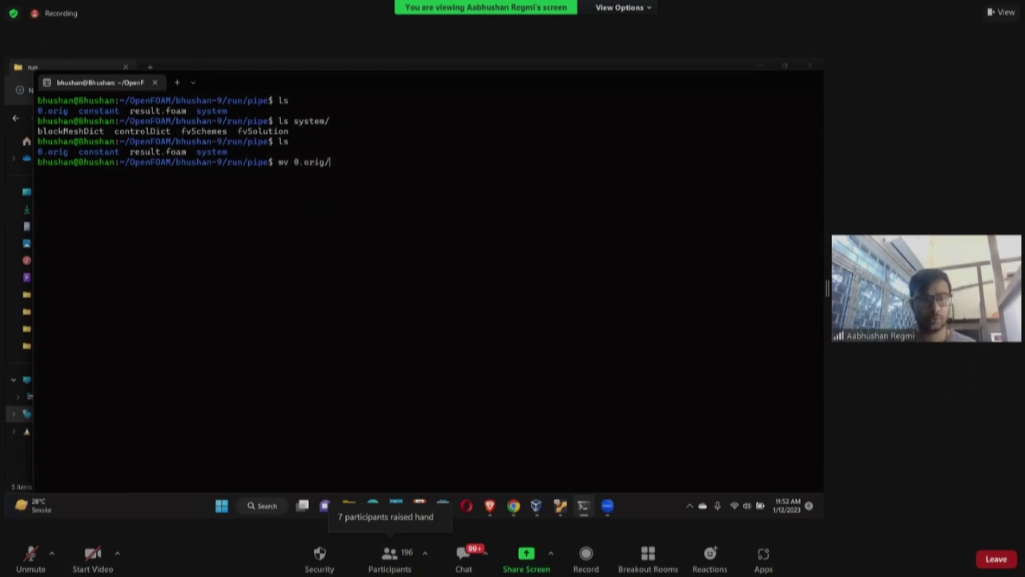
type(" 0")
key("Return")
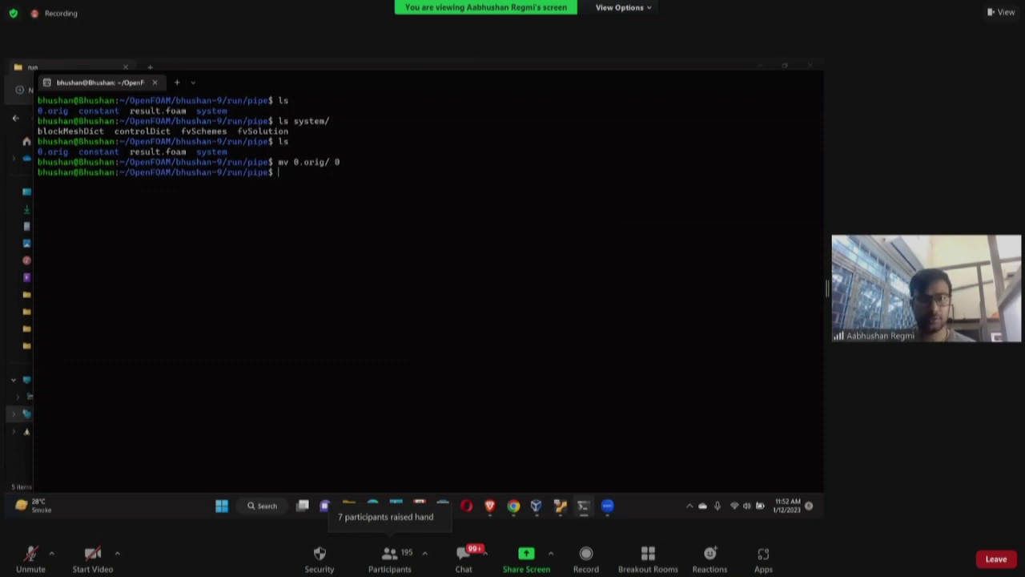
type("ls")
key("Return")
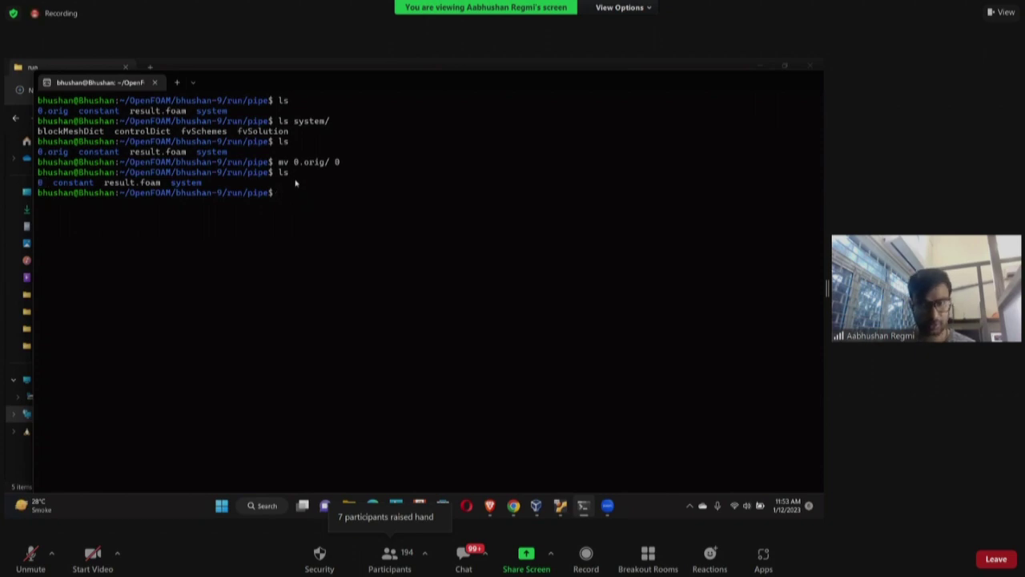
Change into the 0 folder and list its files
type("cd 0")
key("Return")
left_click_drag(829, 272, 879, 290)
type("ls")
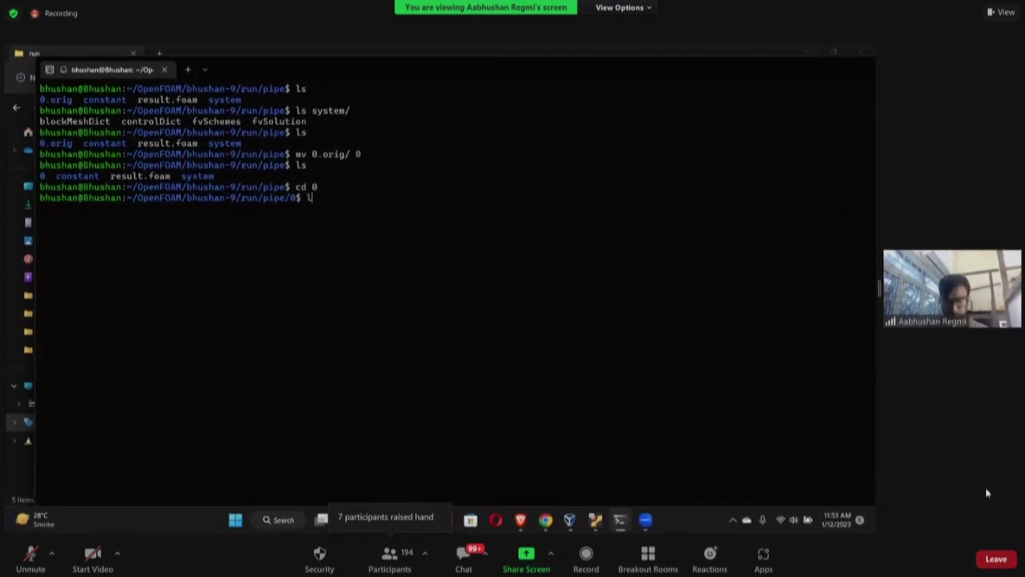
key("Return")
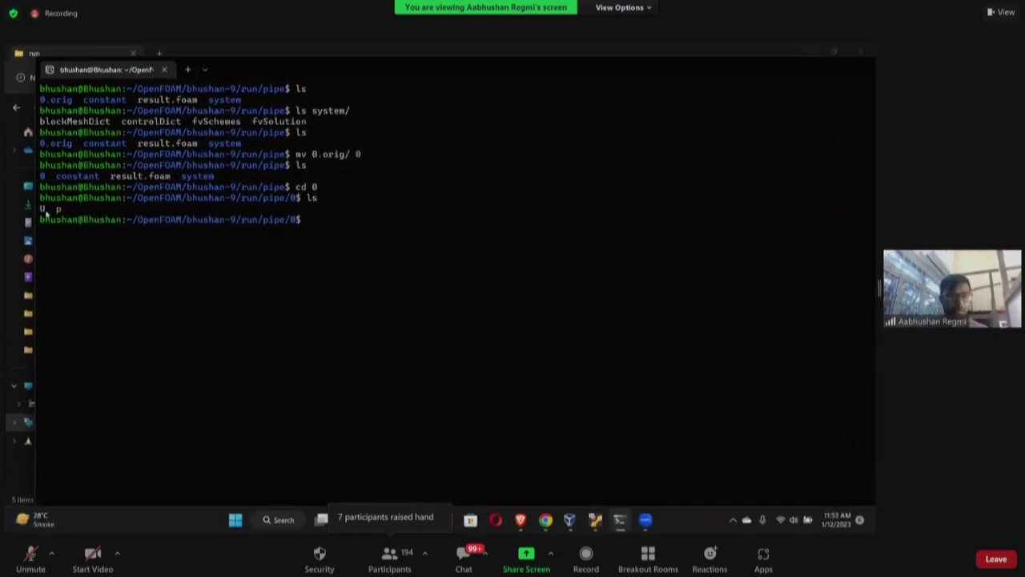
Open the U file with notepad.exe from the terminal and maximize its window
type("notppad.e")
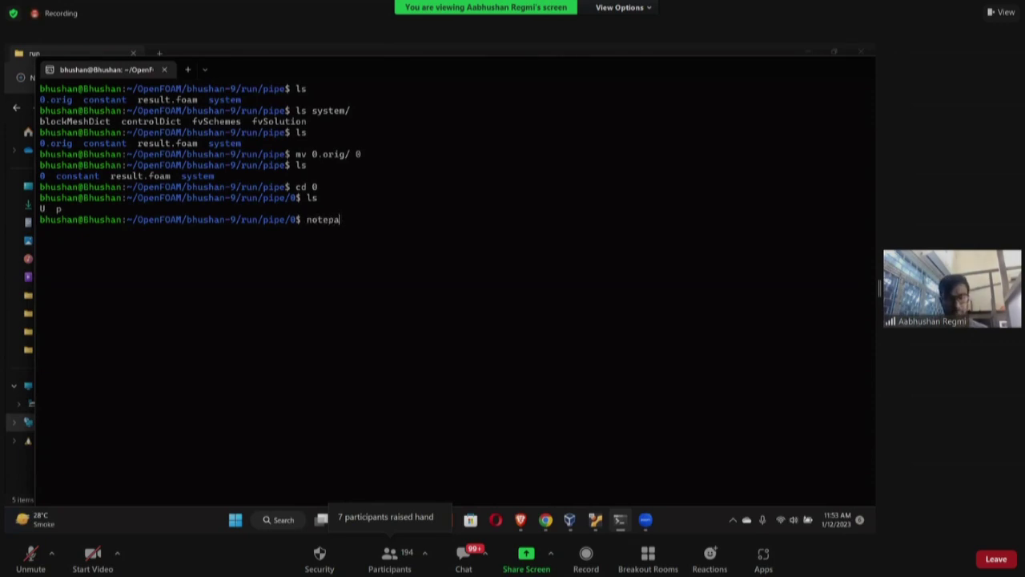
type("xe U")
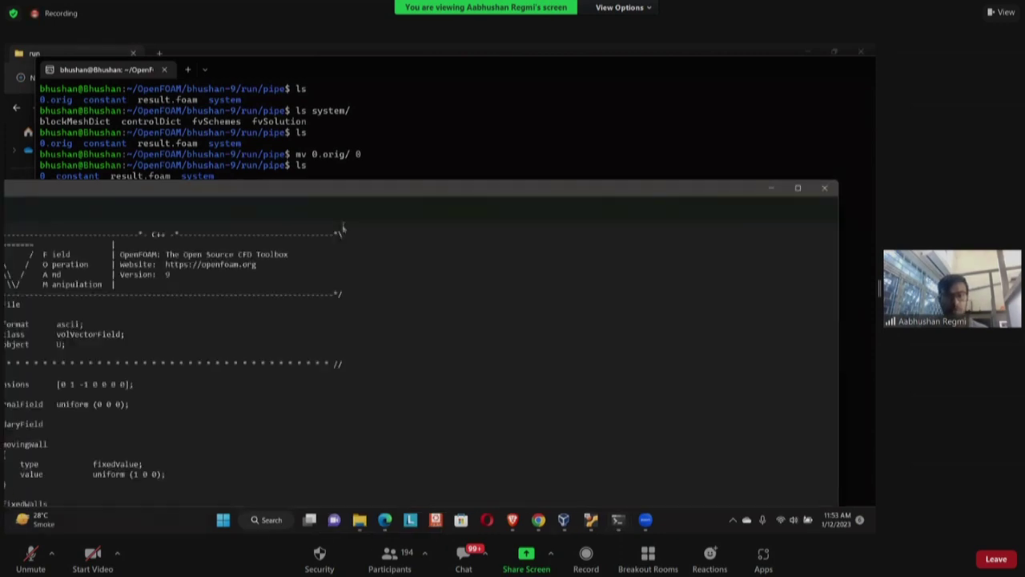
left_click_drag(361, 185, 491, 114)
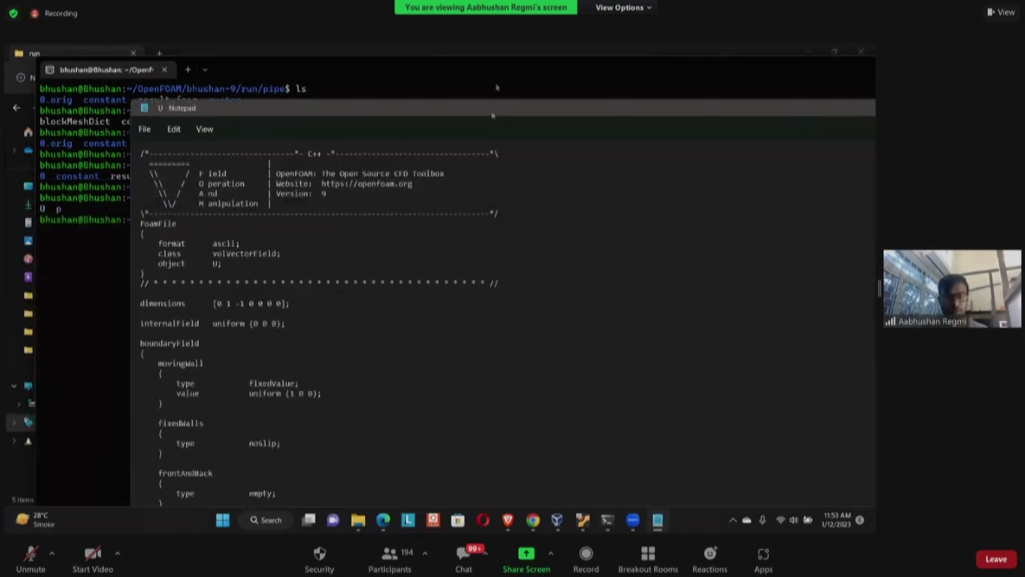
double_click(492, 107)
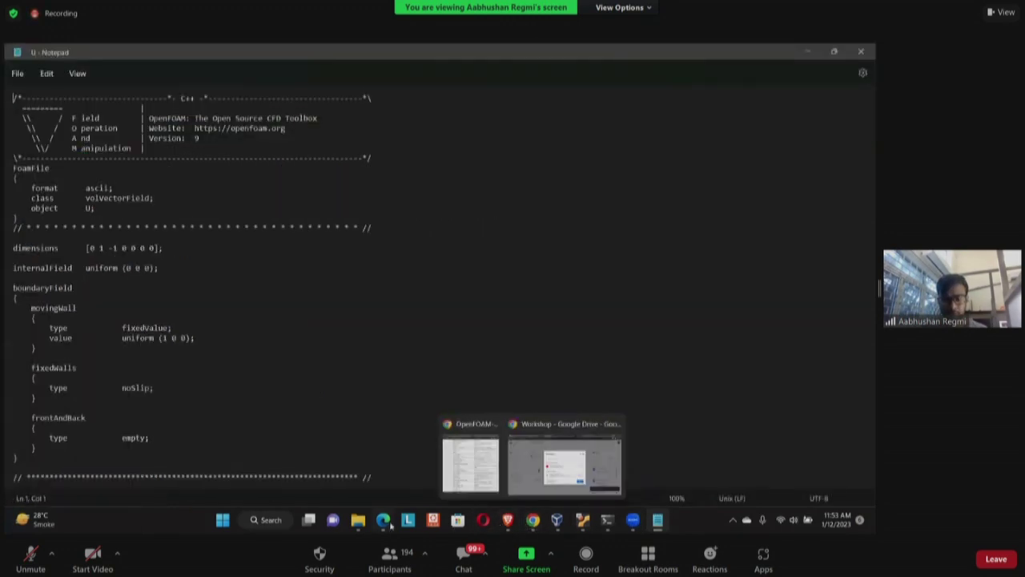
Open the velocity file from the downloaded code files, copy its boundaryField entries and close the file
mouse_move(358, 520)
left_click(425, 473)
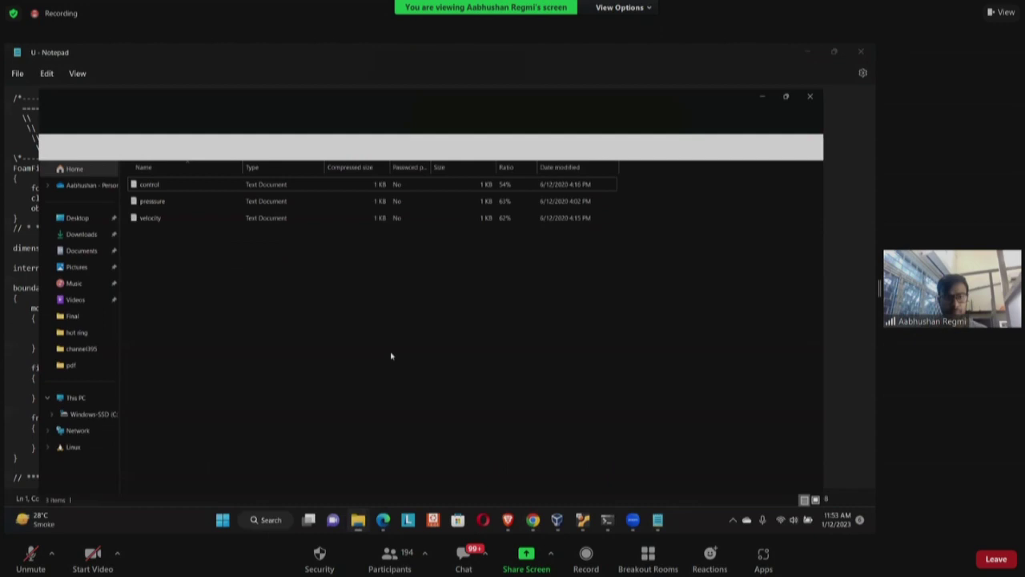
double_click(149, 185)
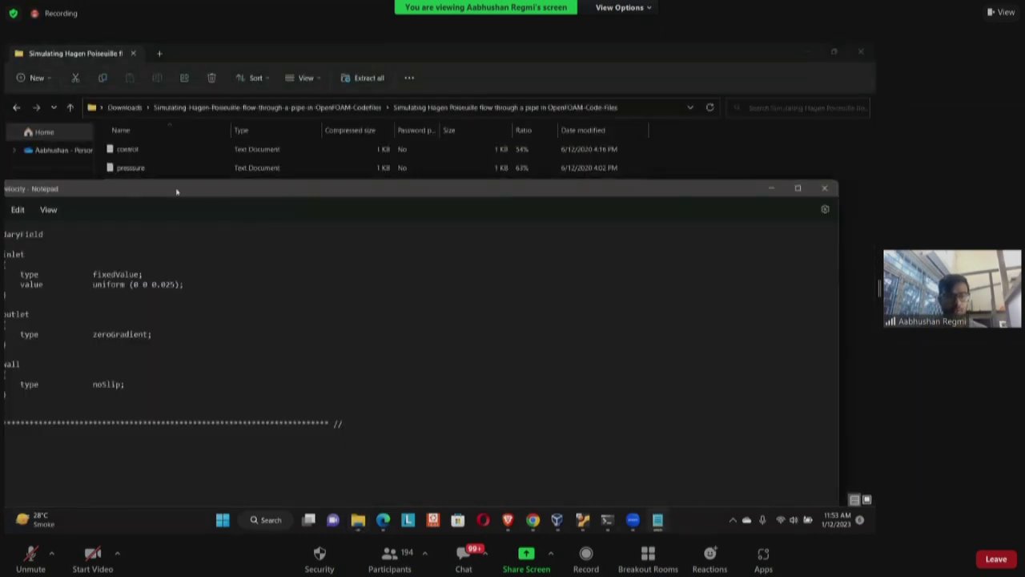
left_click_drag(176, 178, 203, 344)
key("ctrl+c")
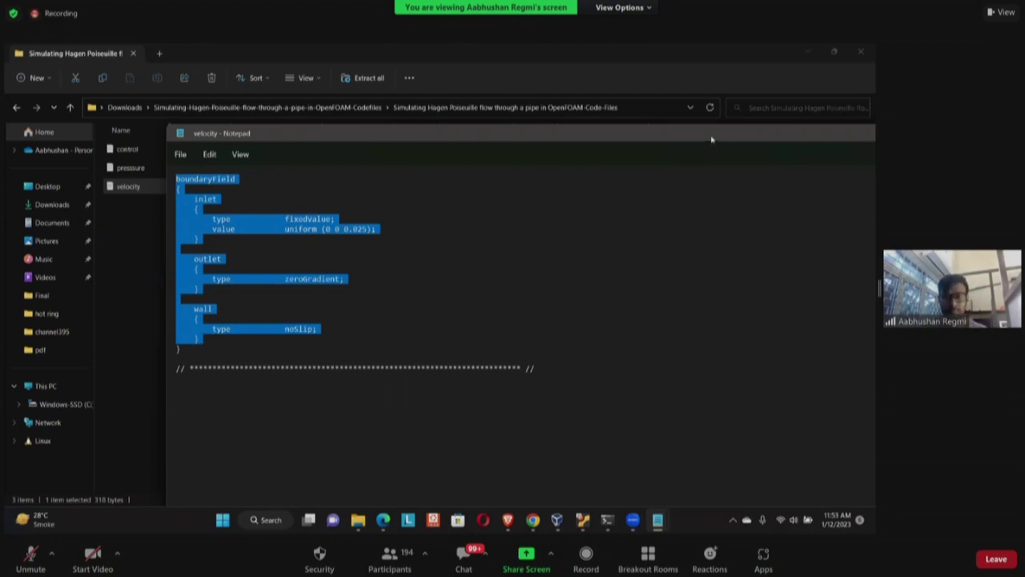
left_click_drag(709, 138, 801, 171)
left_click(801, 172)
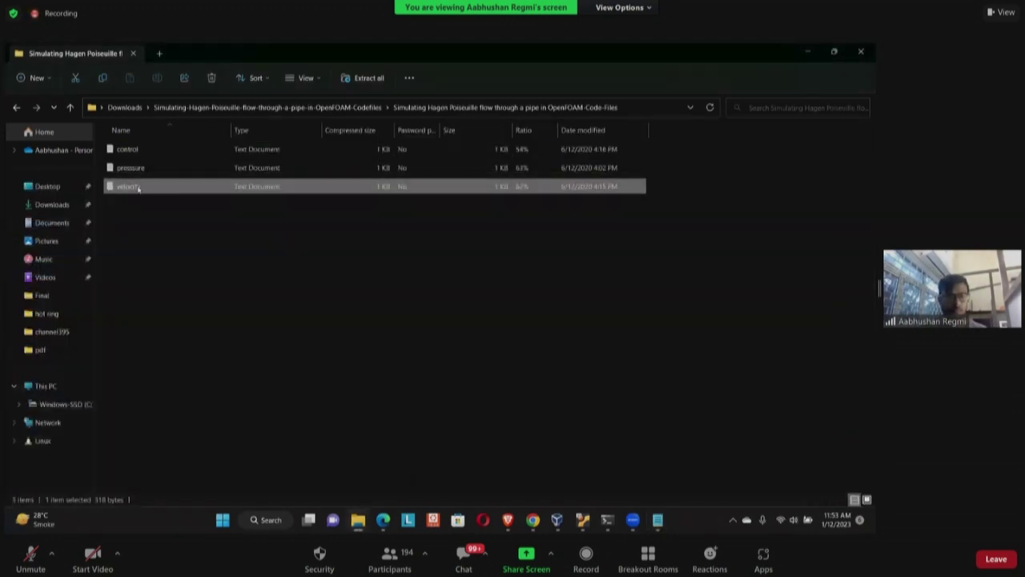
Try to replace the inlet, outlet and wall entries in the velocity file with the copied boundaryField block, and undo the edit
double_click(138, 188)
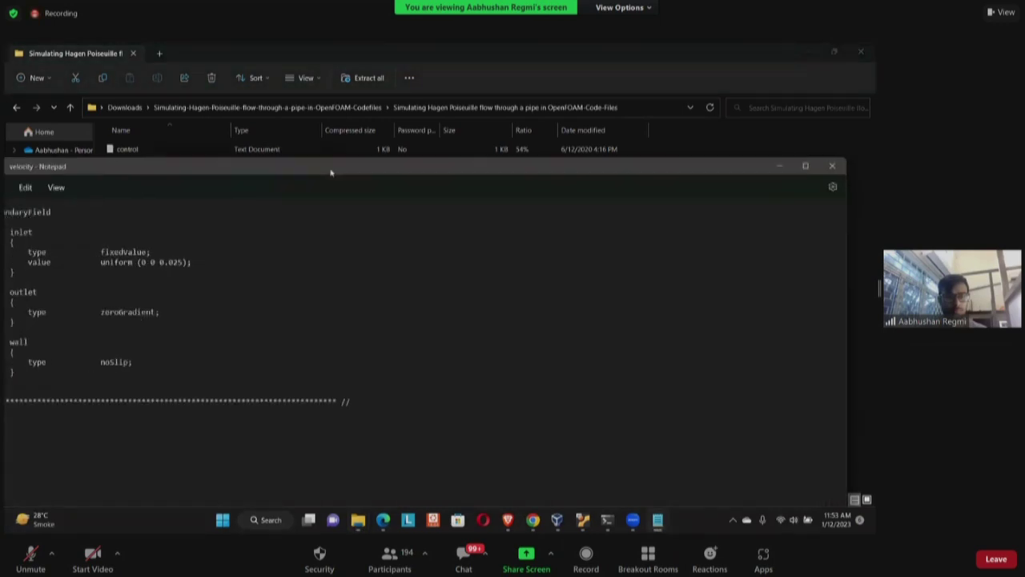
left_click_drag(200, 358, 186, 216)
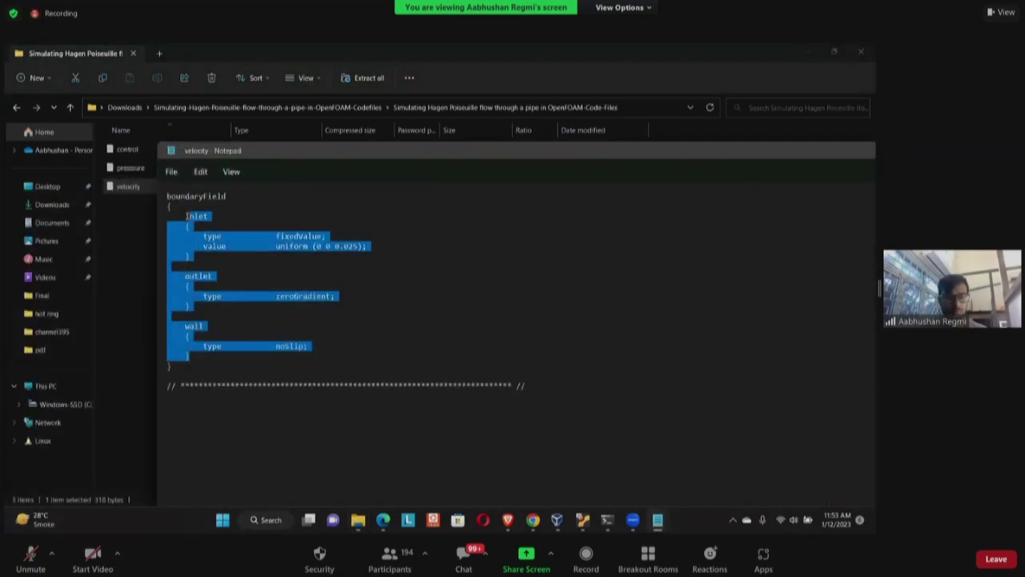
key("ctrl+v")
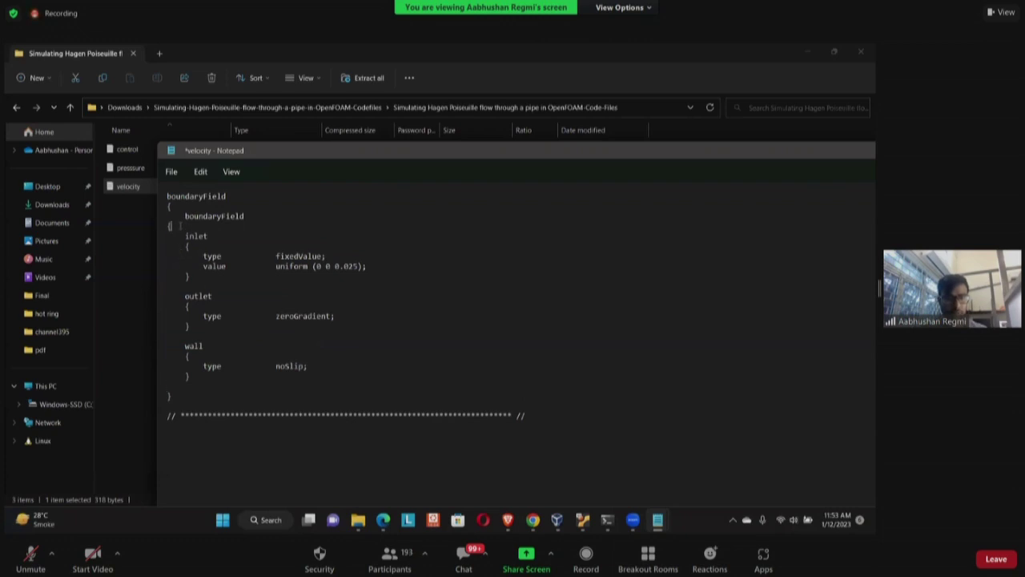
left_click_drag(180, 225, 153, 216)
key("BackSpace")
key("BackSpace")
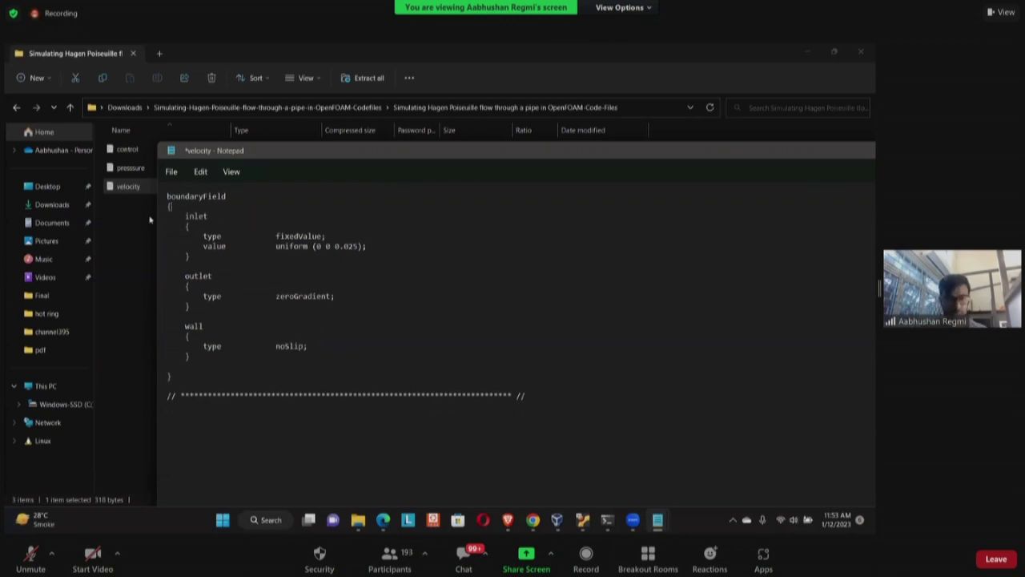
key("ctrl+s")
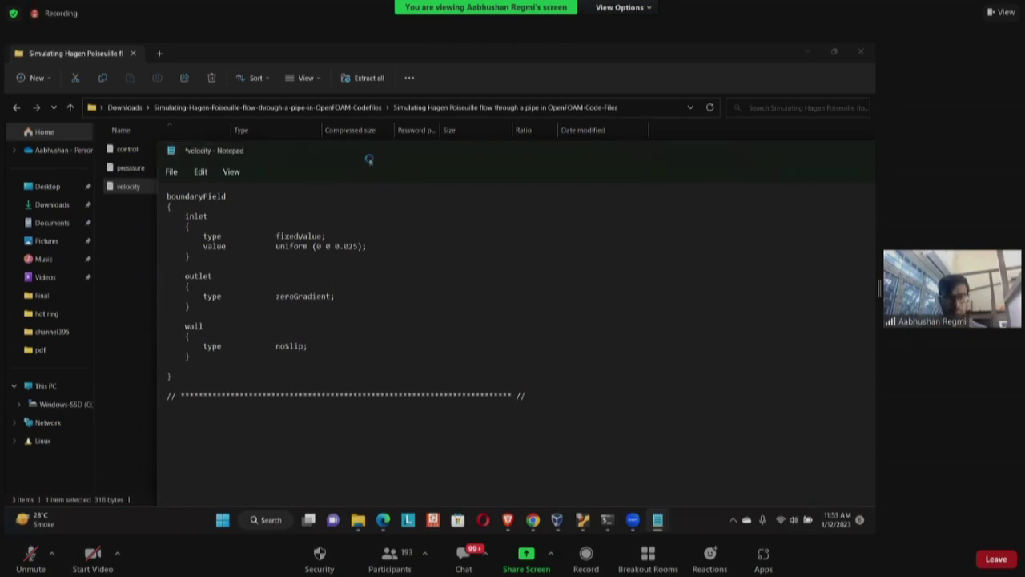
left_click(555, 395)
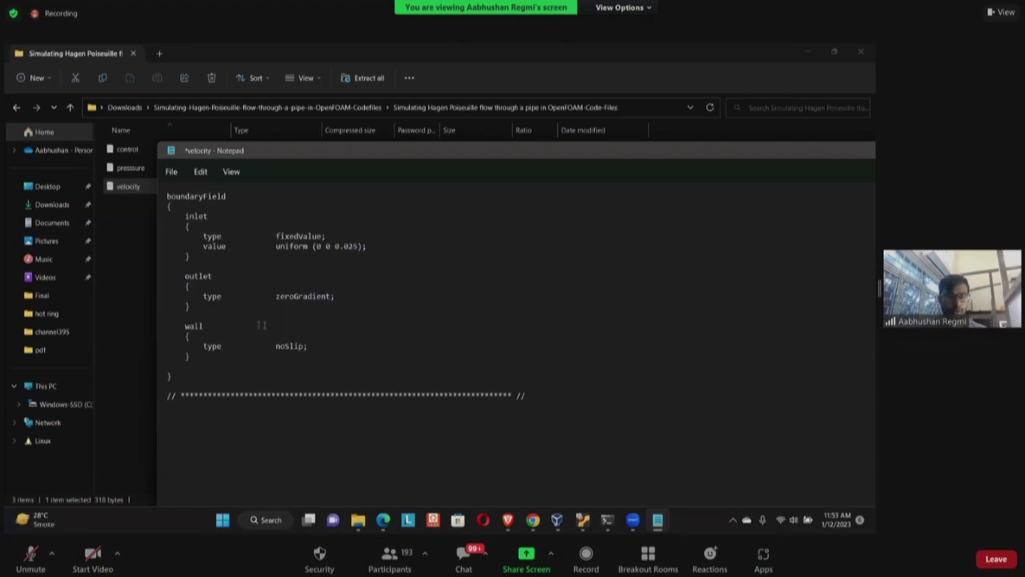
key("ctrl+z")
key("ctrl+z")
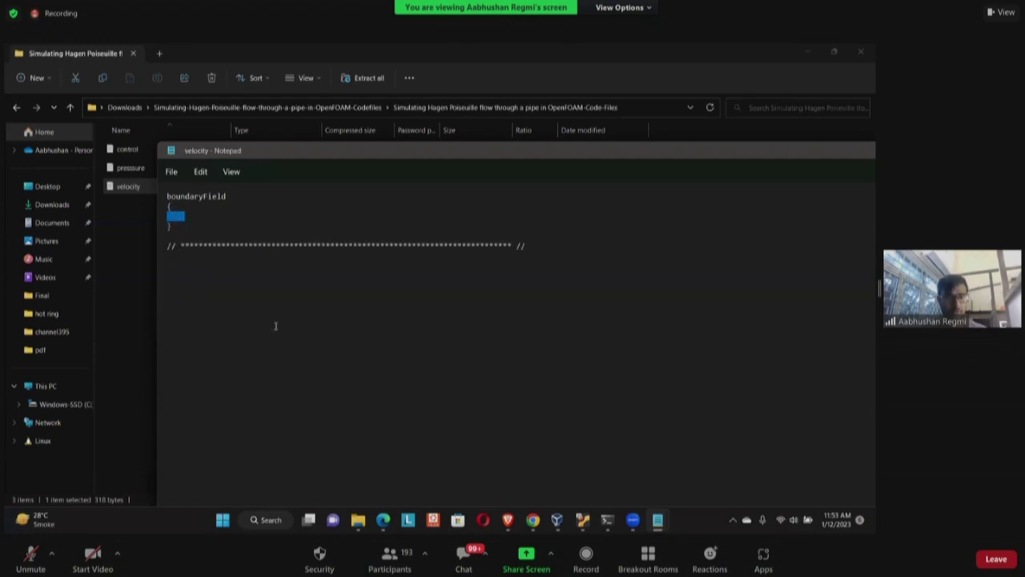
double_click(776, 153)
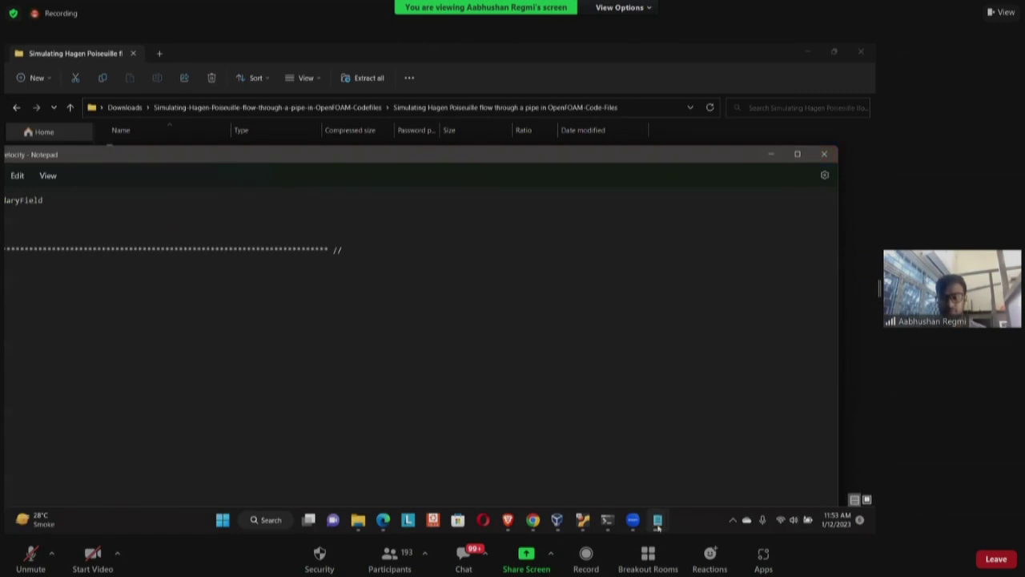
Replace the boundary entries in the U file with the copied velocity boundaryField block, save it, and close the U and velocity files
mouse_move(658, 519)
left_click(601, 458)
left_click_drag(39, 450, 5, 310)
key("ctrl+v")
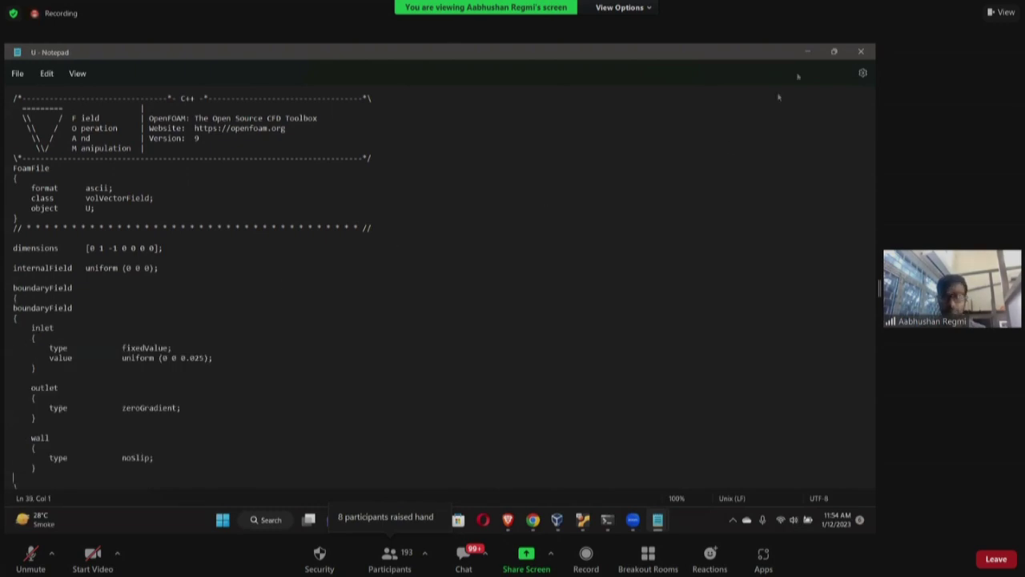
left_click(861, 51)
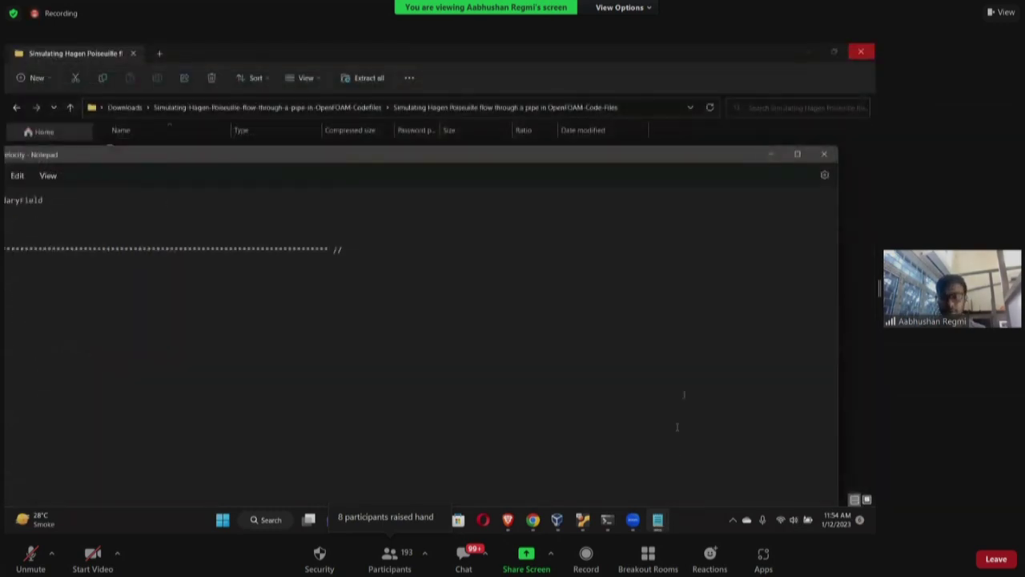
left_click(823, 154)
Open the pressure file from the downloaded code files, copy its whole boundaryField block and close the file
left_click(161, 169)
double_click(161, 169)
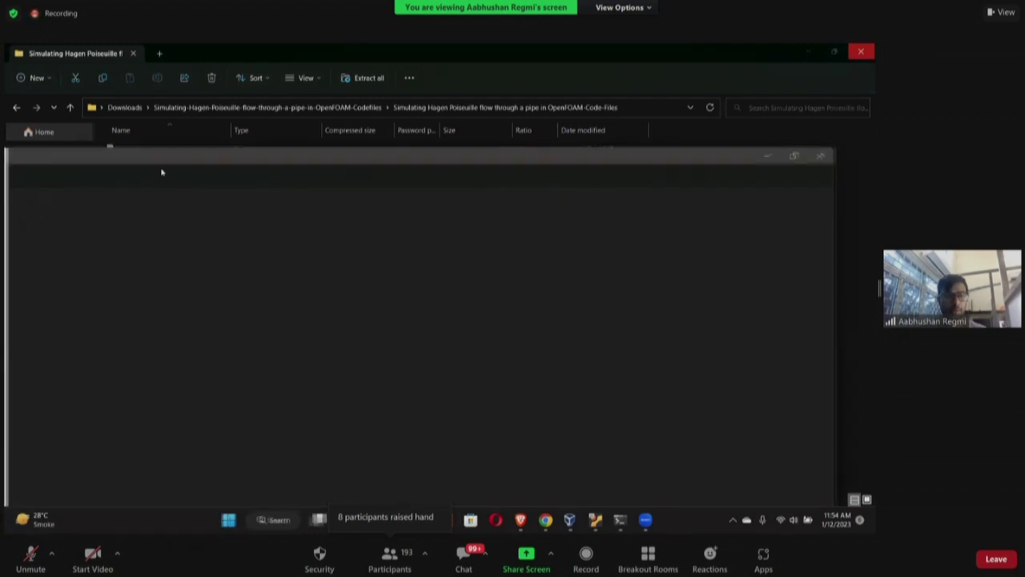
left_click_drag(128, 391, 96, 217)
key("ctrl+c")
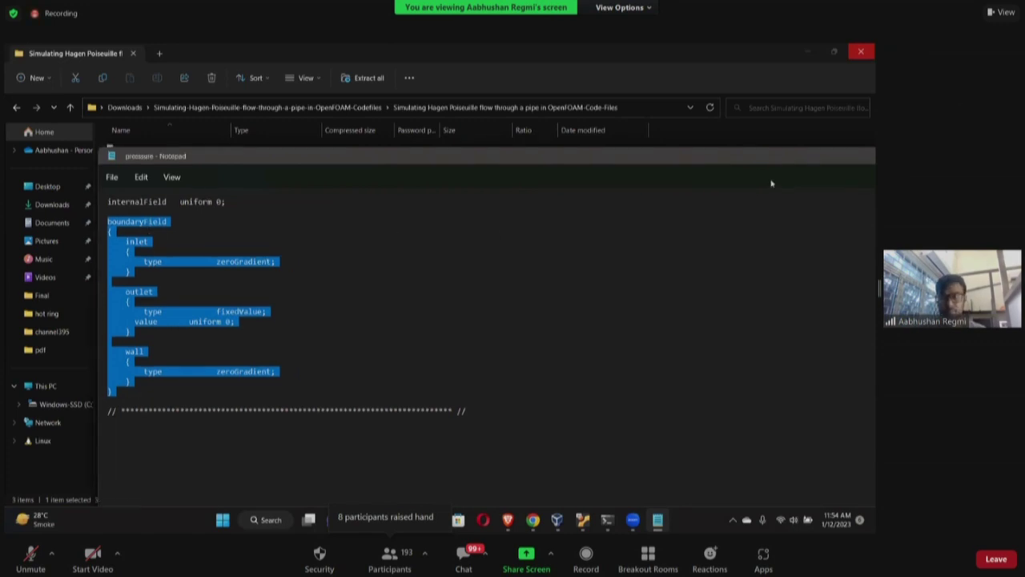
key("super+Down")
Switch to the terminal and open the p file in the 0 folder with notepad.exe
mouse_move(607, 519)
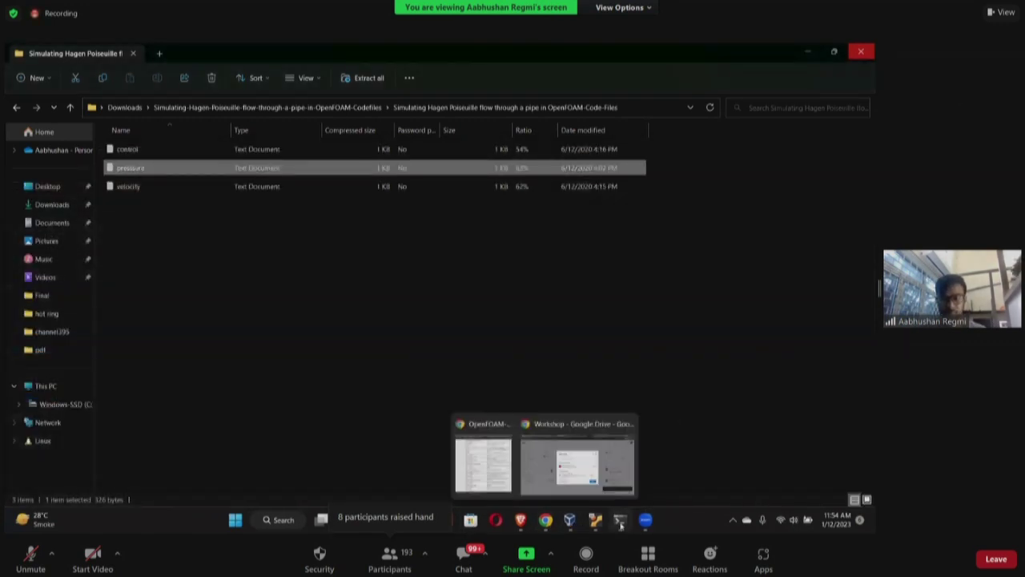
left_click(501, 419)
type("n")
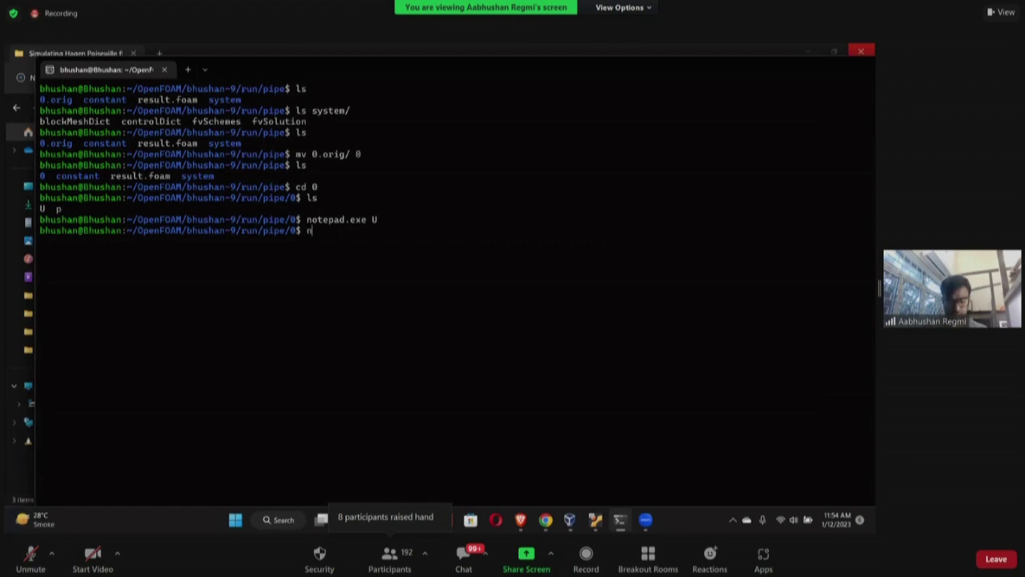
type("otepad.exe p")
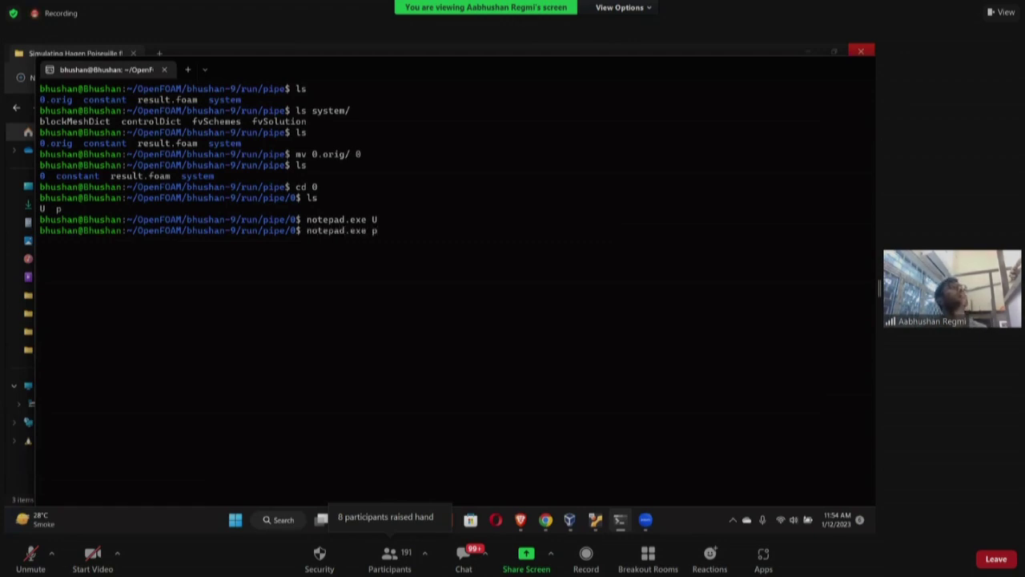
key("Return")
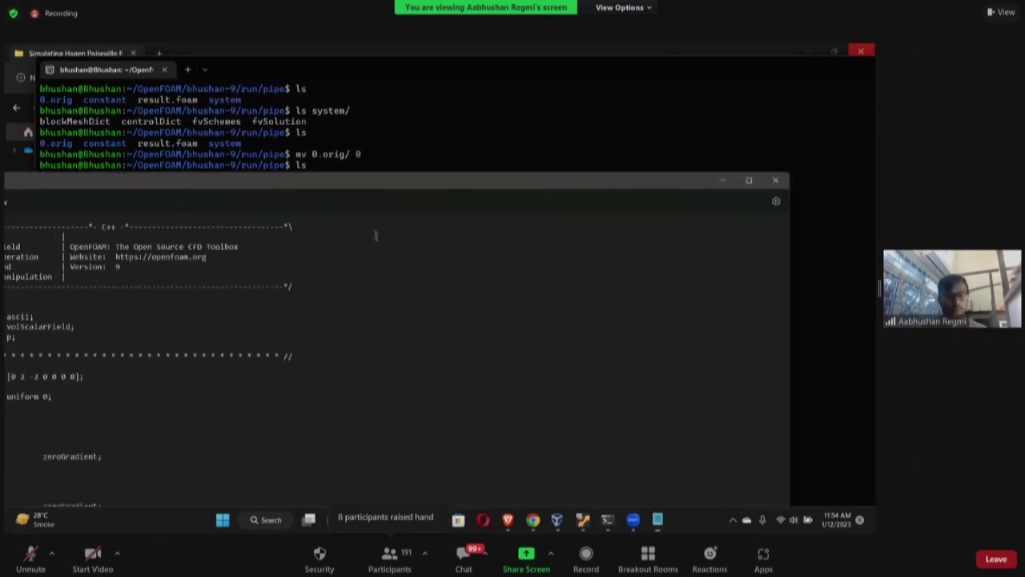
Replace the boundaryField block in the p file with the copied pressure block, save the file and close it
left_click_drag(340, 178, 542, 85)
left_click_drag(153, 482, 97, 321)
key("ctrl+v")
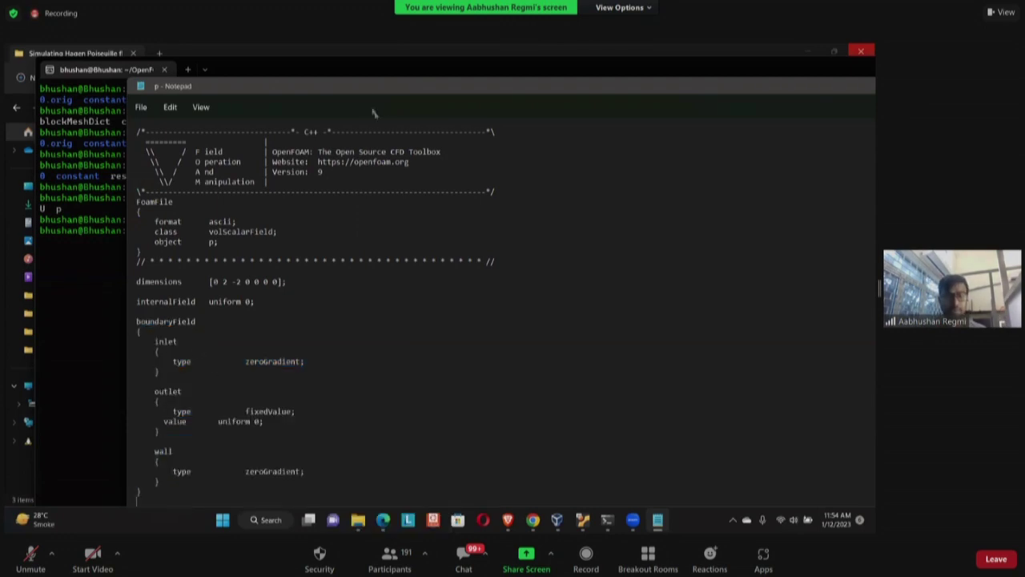
left_click_drag(363, 93, 191, 101)
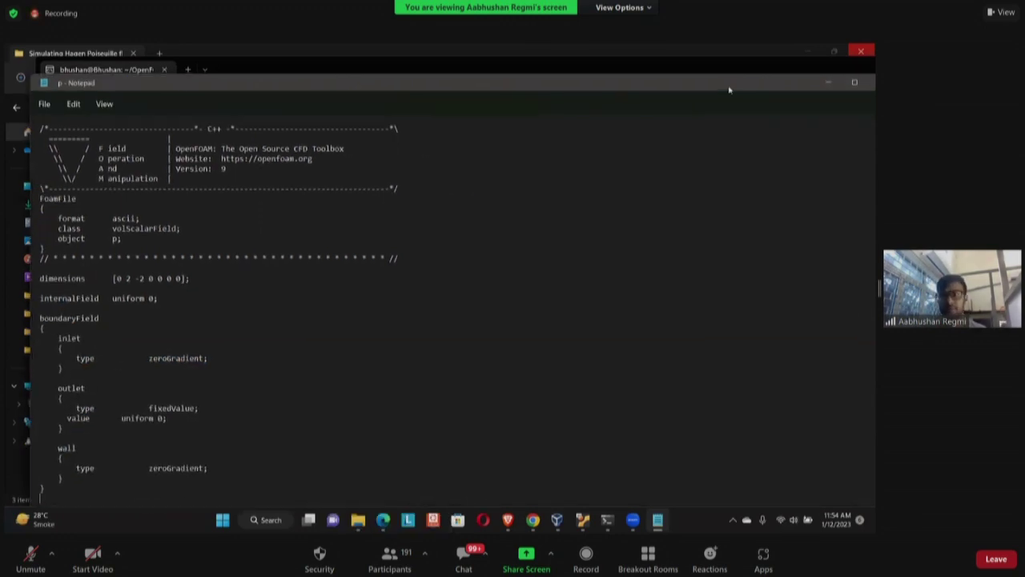
left_click(804, 93)
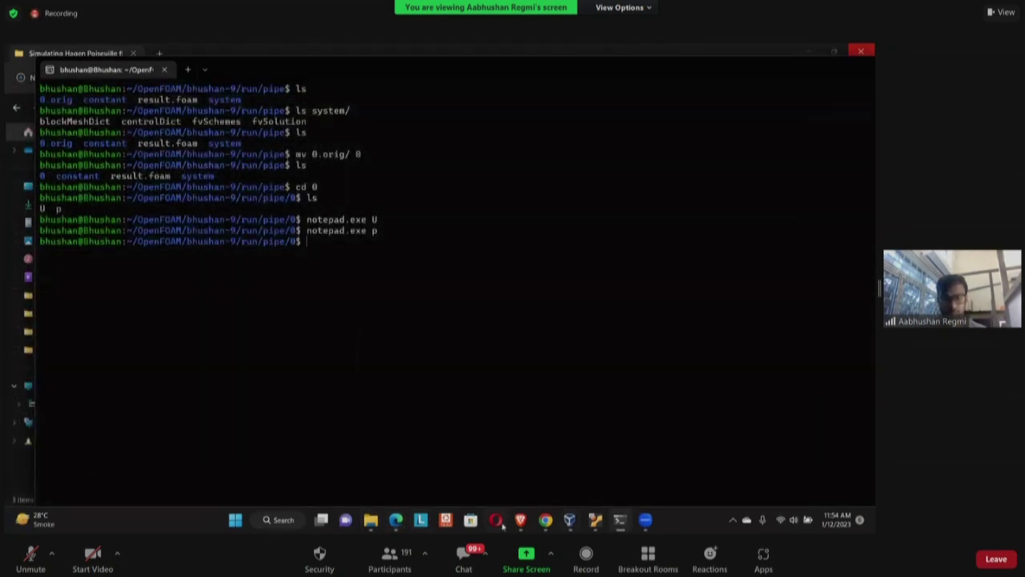
Copy the settings from application to runTimeModifiable in the downloaded control file, close it and return to the terminal
mouse_move(371, 522)
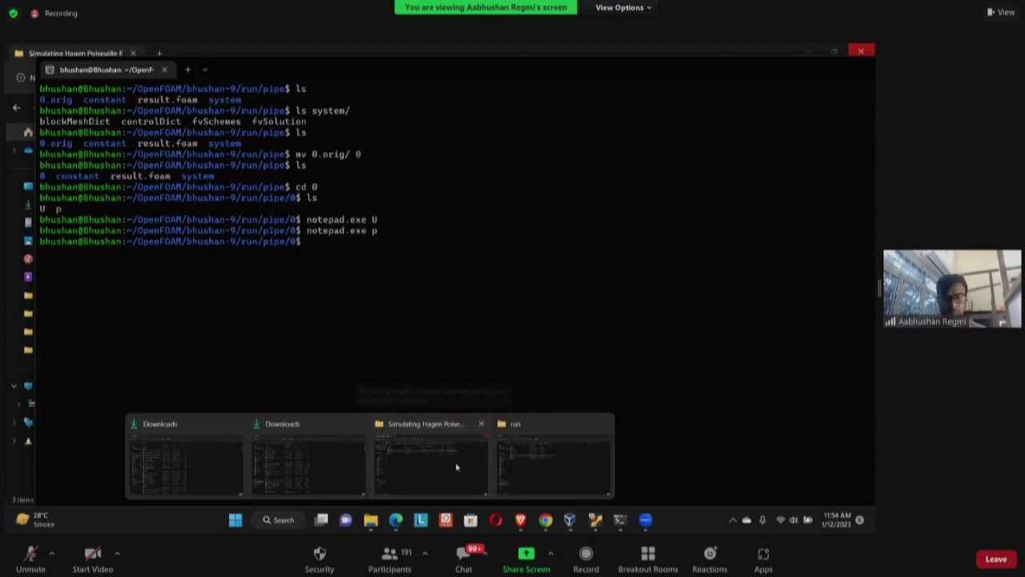
left_click(456, 469)
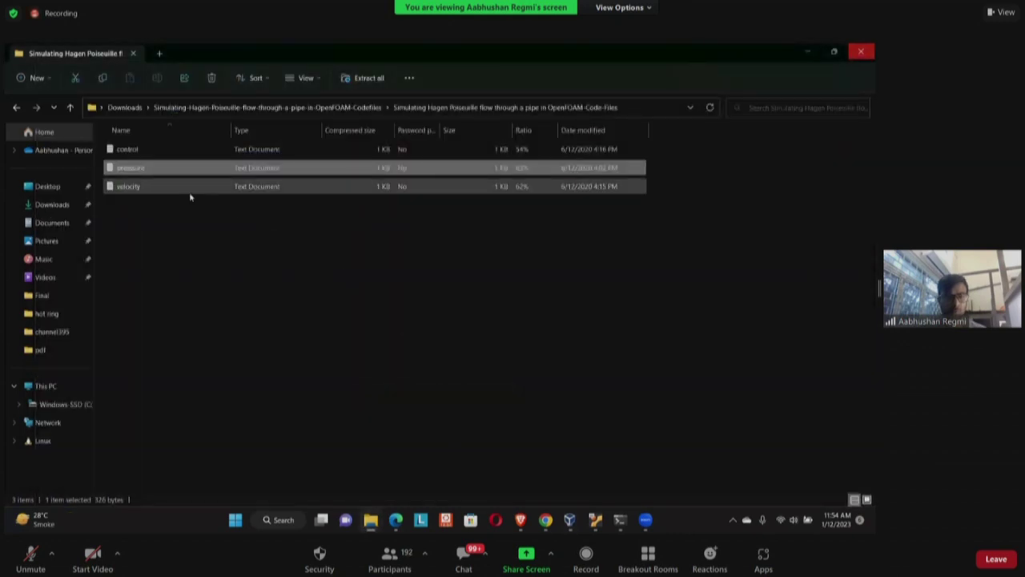
double_click(152, 150)
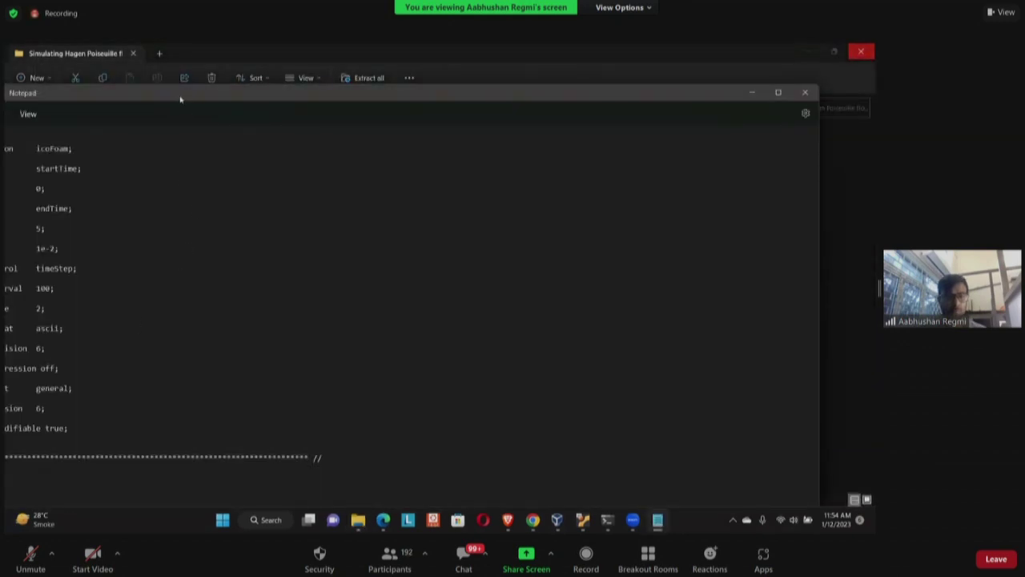
left_click_drag(282, 449, 149, 210)
left_click_drag(149, 164, 482, 116)
key("ctrl+c")
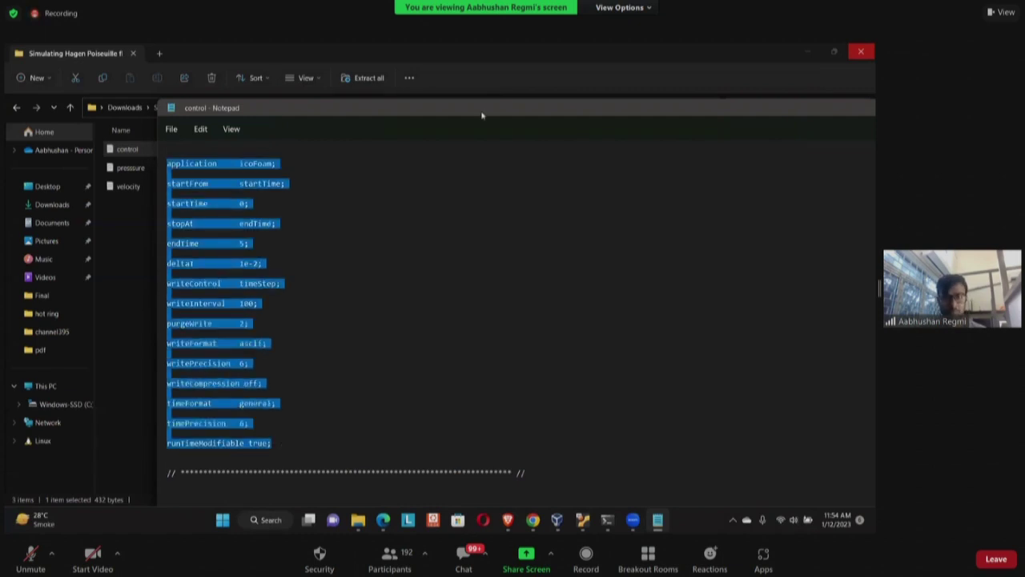
key("alt+F4")
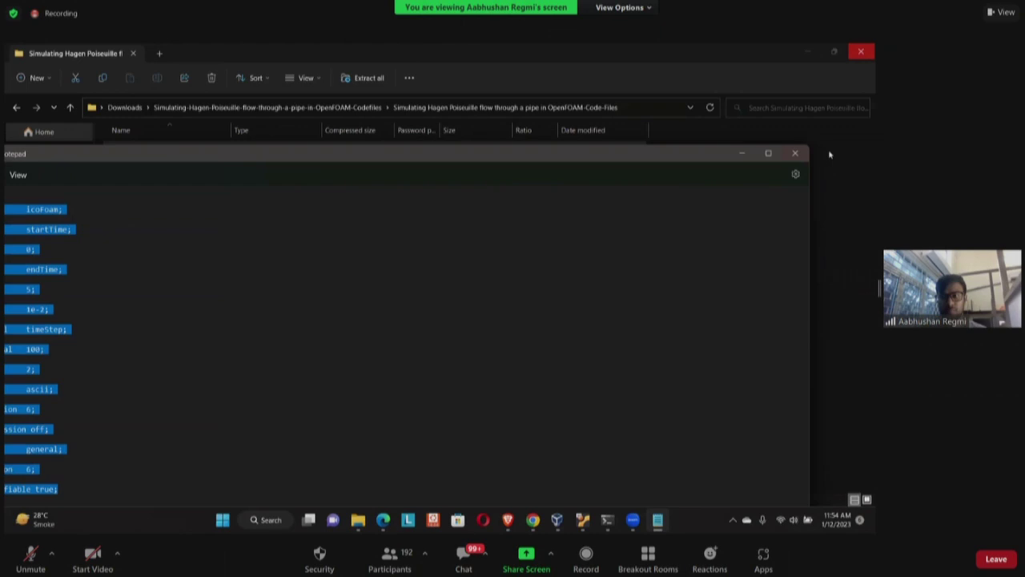
mouse_move(617, 519)
left_click(609, 461)
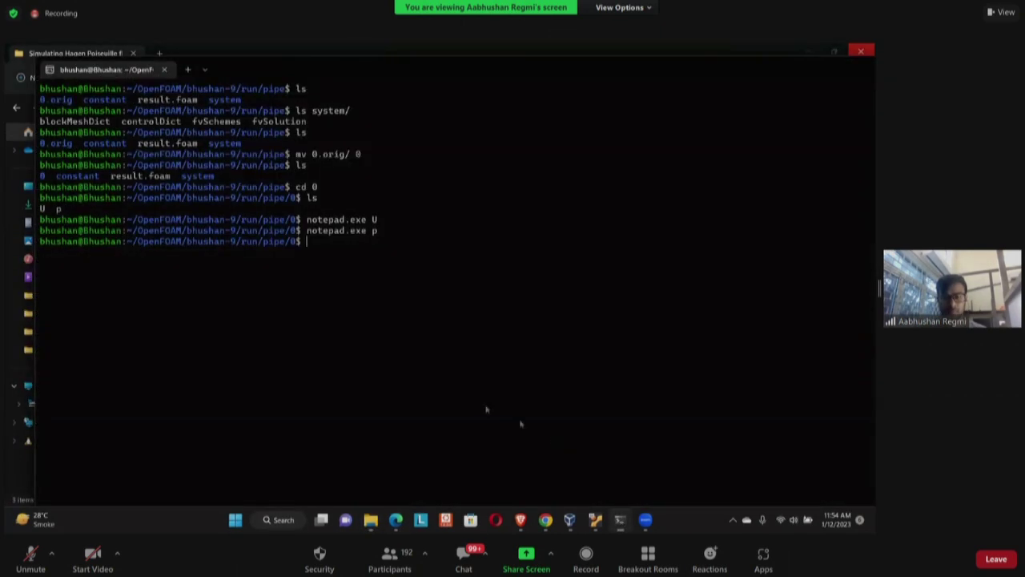
type("note")
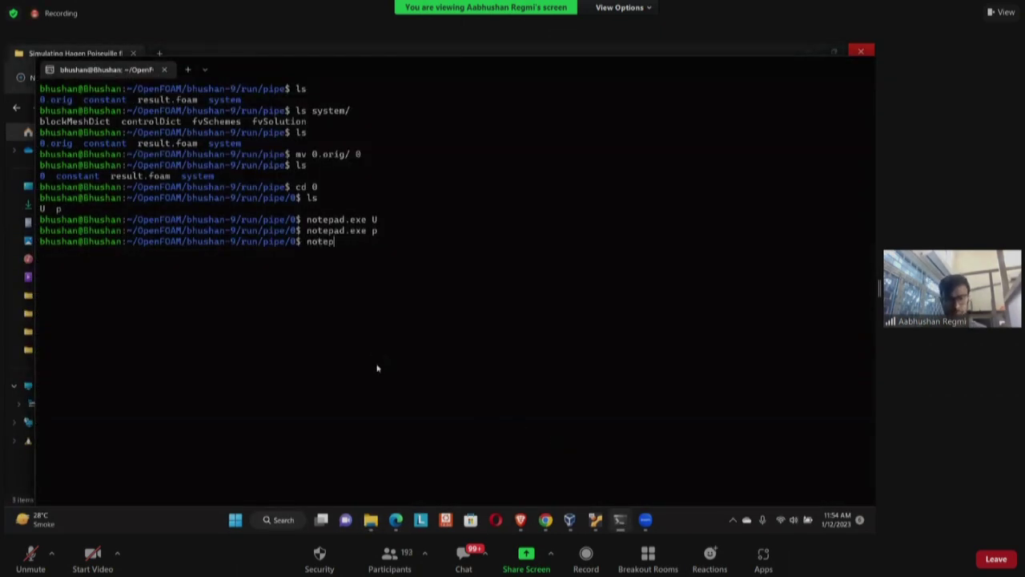
type("p")
key("BackSpace")
key("BackSpace")
key("BackSpace")
key("BackSpace")
key("BackSpace")
Go up to the pipe case folder and open system/controlDict with notepad.exe
type("cd ..")
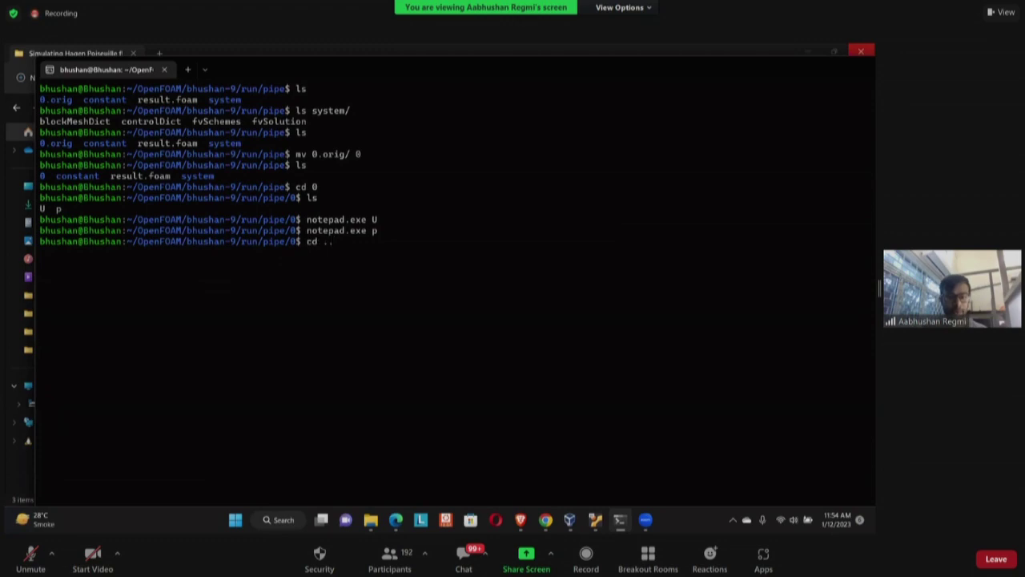
key("Return")
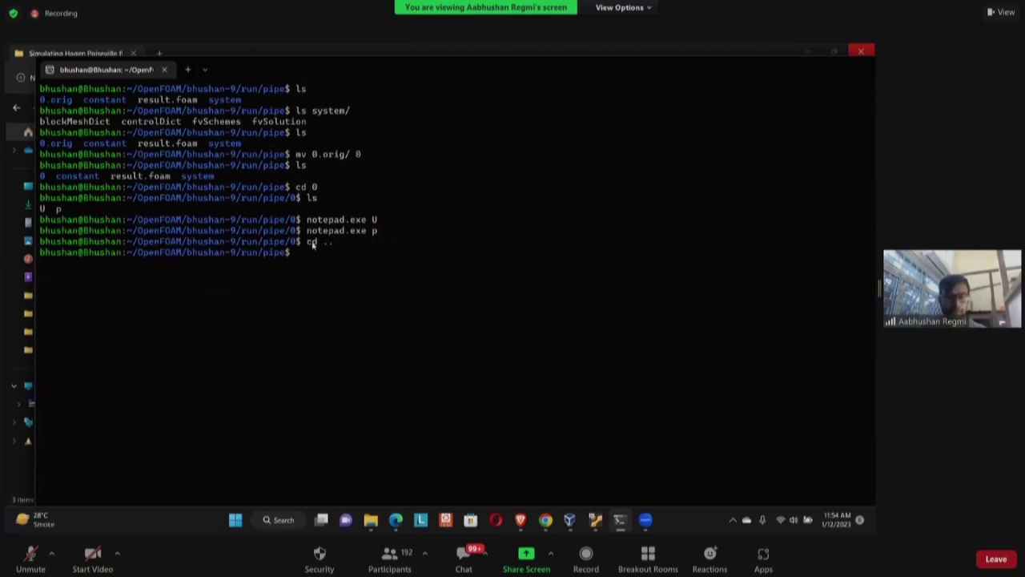
type("notepad.exe system/controlDict")
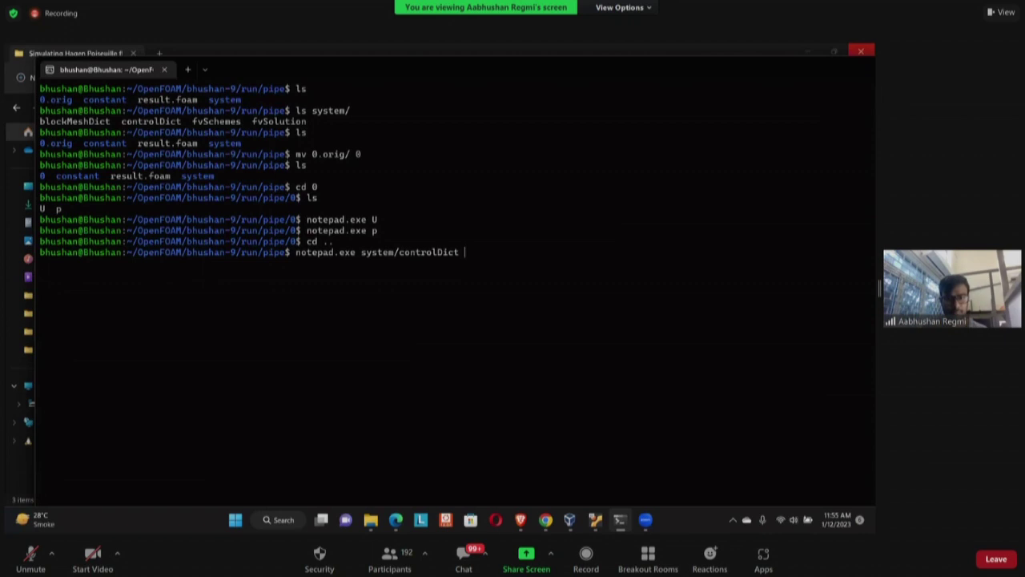
key("Return")
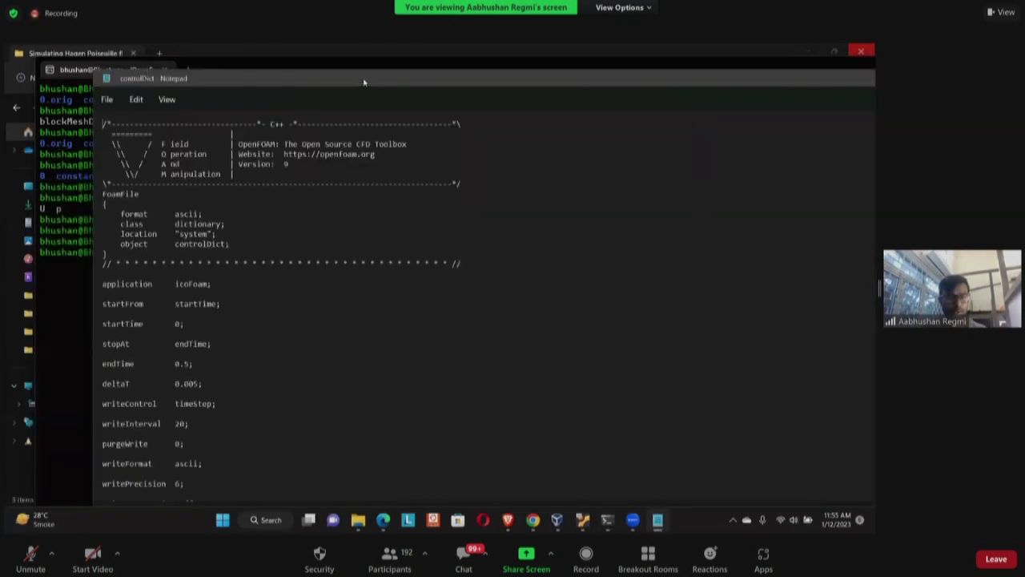
Replace the settings from application to runTimeModifiable in controlDict with the copied control settings, save the file and close it
key("super+Up")
left_click(16, 257)
left_click_drag(14, 257, 129, 447)
key("ctrl+v")
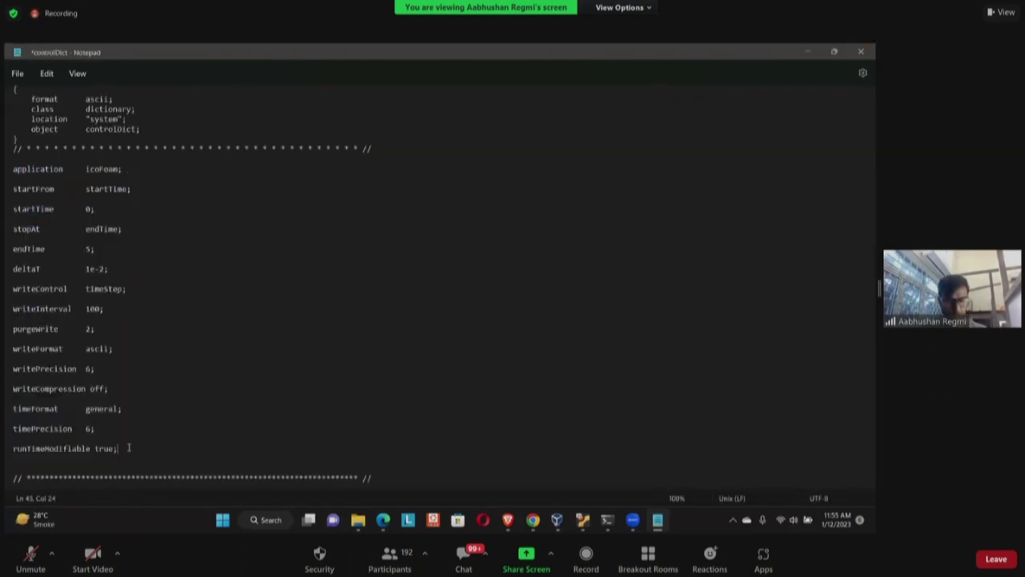
key("ctrl+s")
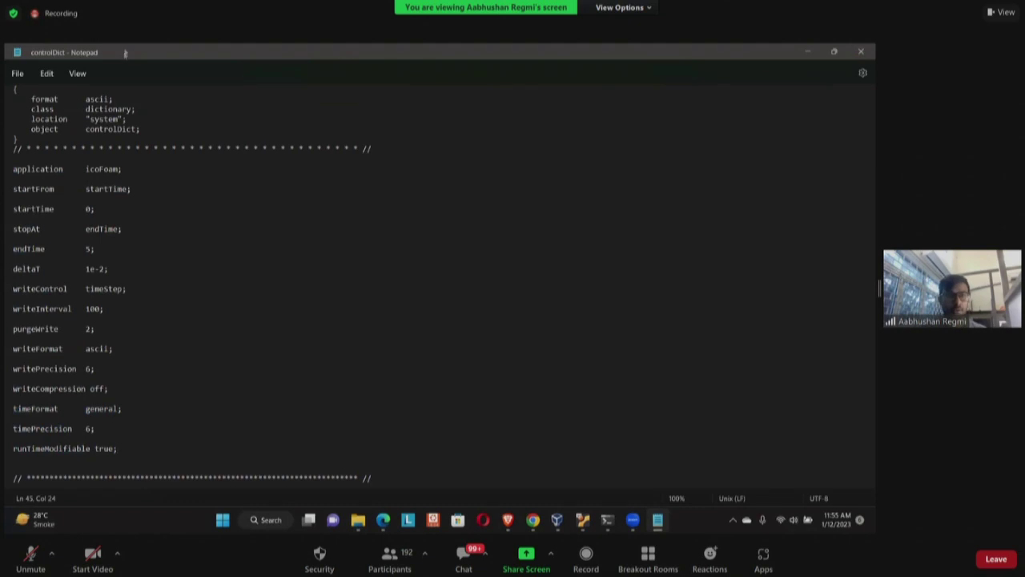
left_click_drag(124, 54, 105, 148)
left_click(838, 145)
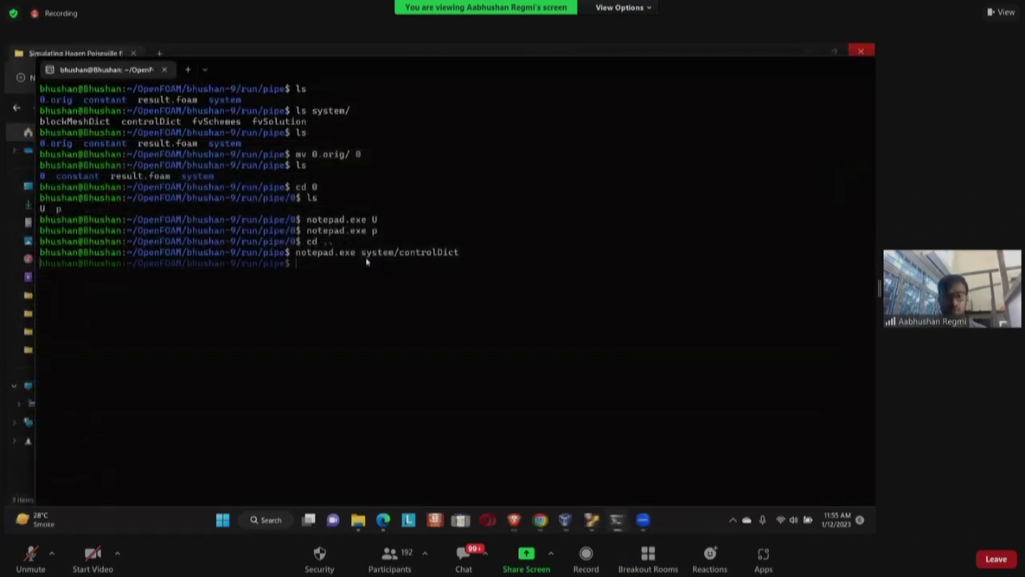
Generate the pipe mesh by running blockMesh in the pipe case folder
type("blockMesh")
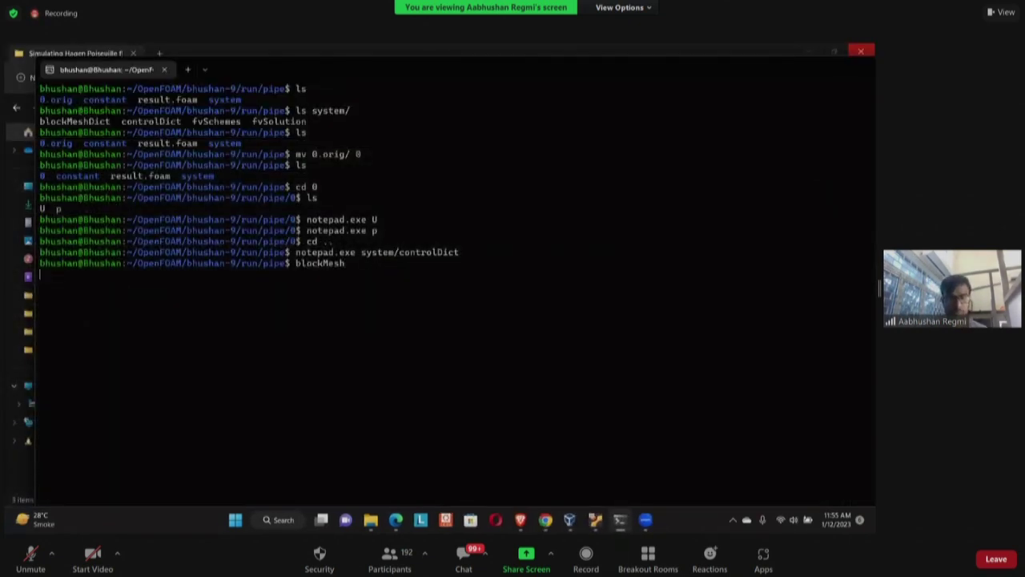
key("Return")
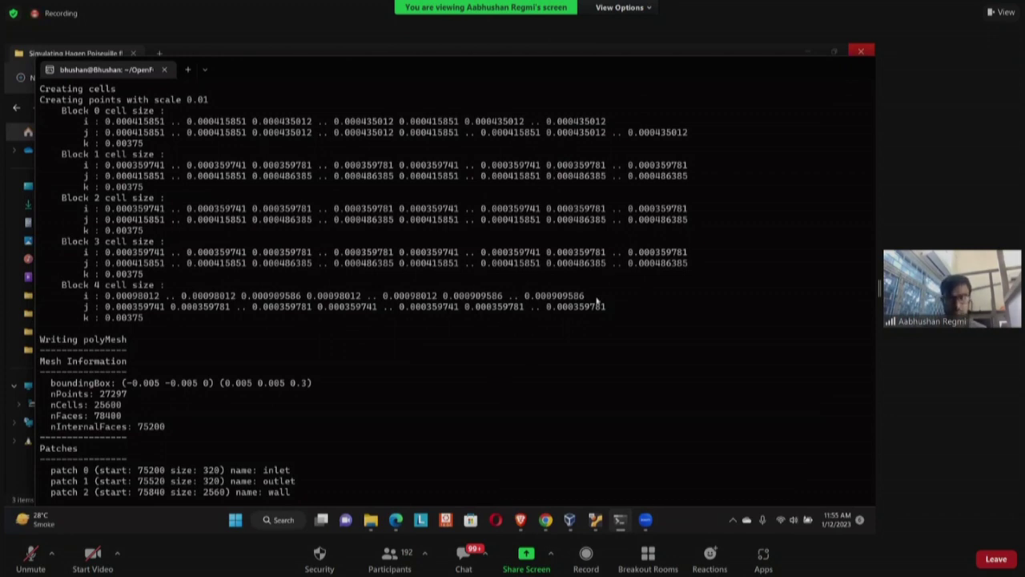
Maximize the terminal window and run the icoFoam solver in the pipe case folder
left_click_drag(767, 73, 760, 102)
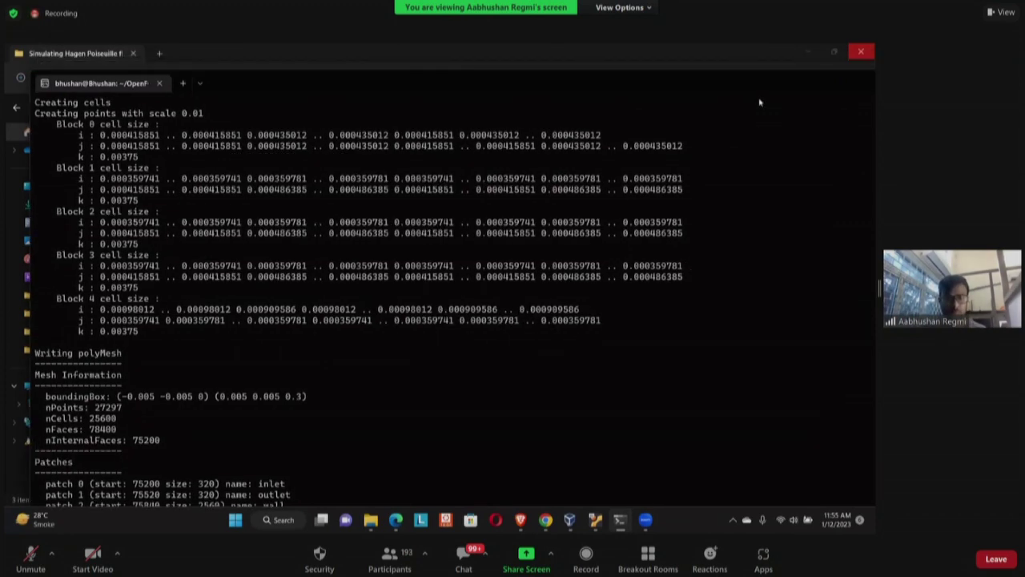
key("super+Up")
key("BackSpace")
type("Foam")
key("Return")
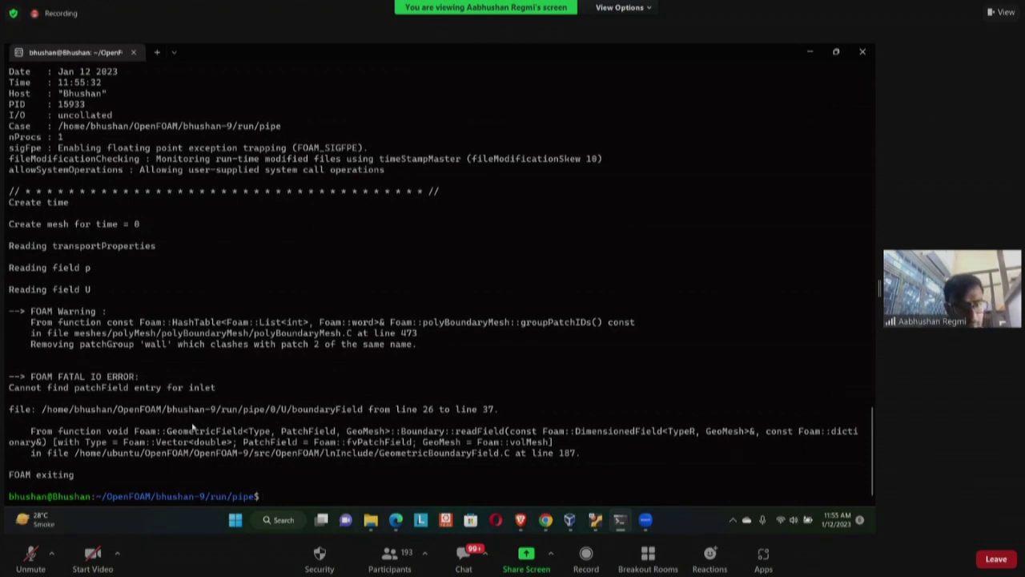
Clear the terminal, list the pipe case folder's contents and run icoFoam again
type("clear")
key("Return")
type("ls")
key("Return")
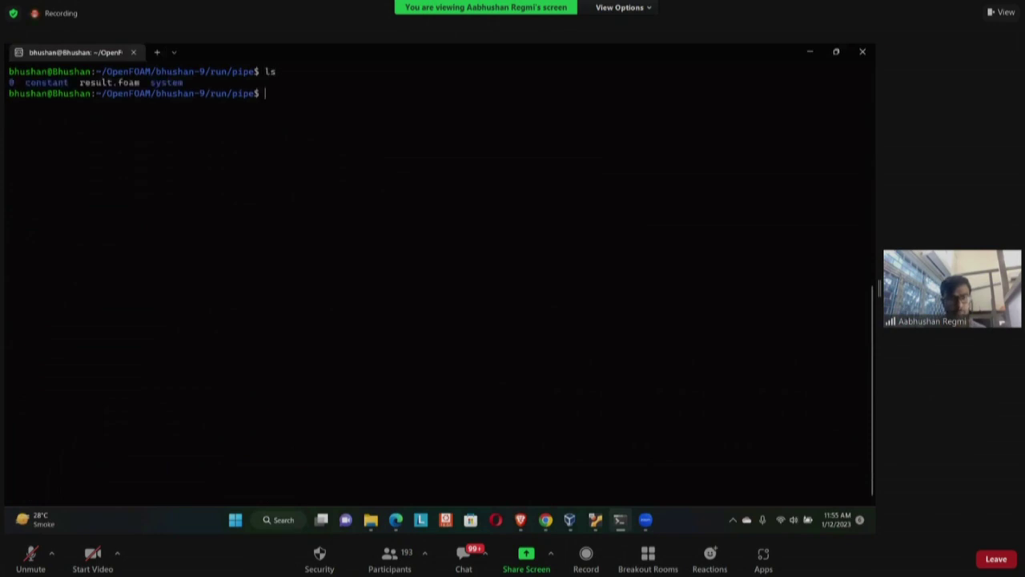
type("icoFoam")
key("Return")
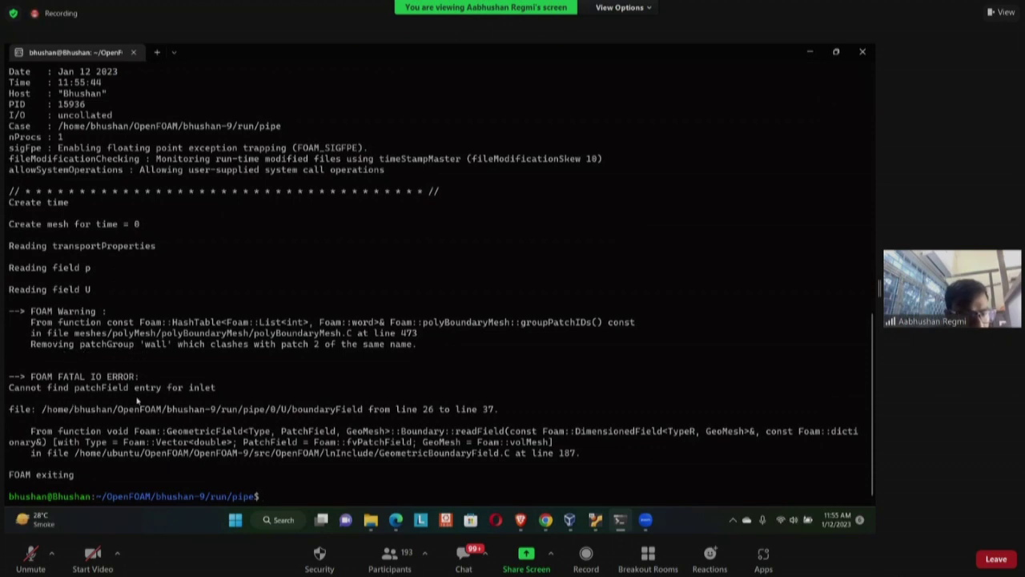
Open the case's 0/U file with notepad.exe and place its window so the boundaryField section is readable
type("notepad .exe ")
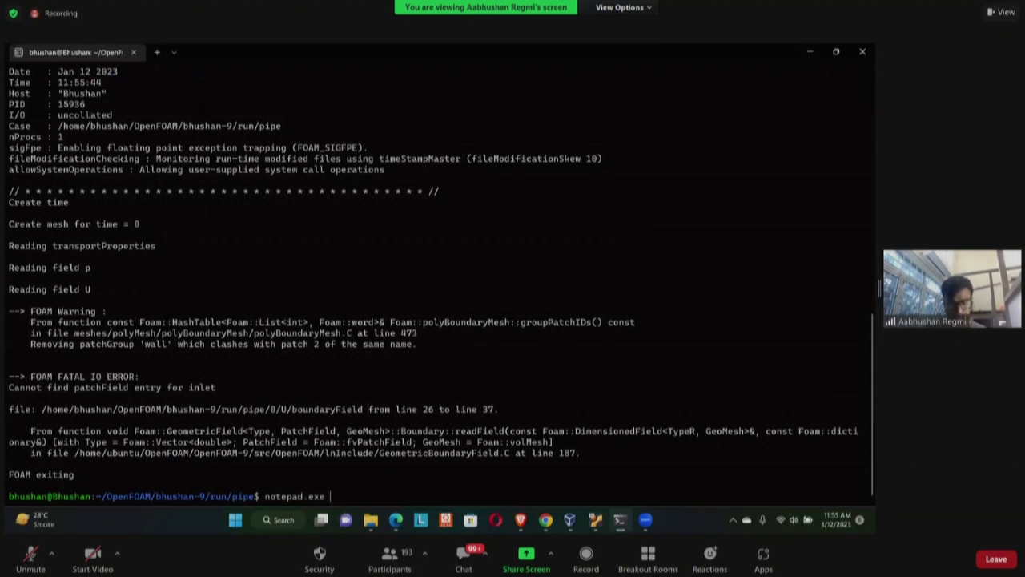
type("0/U")
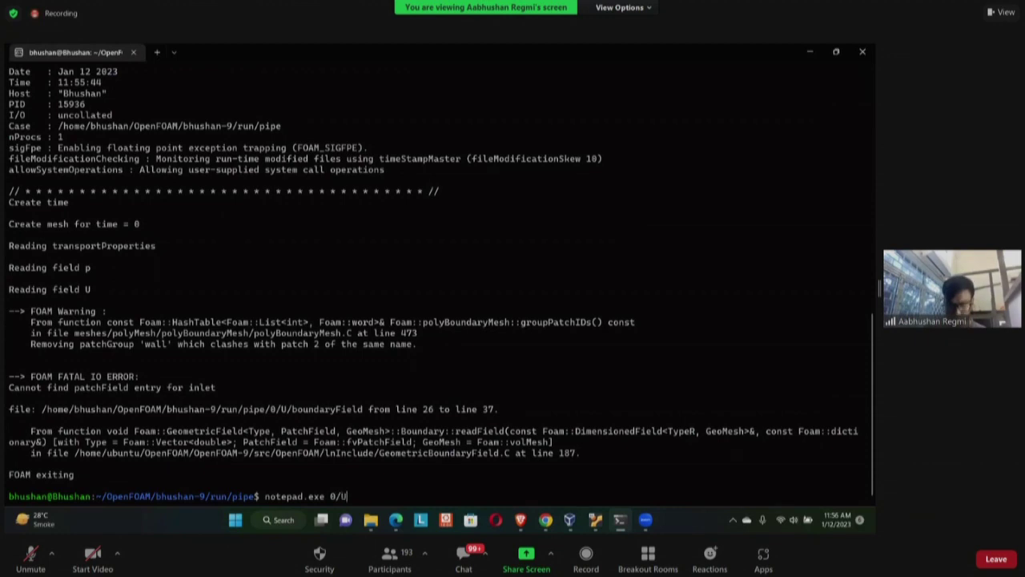
key("Return")
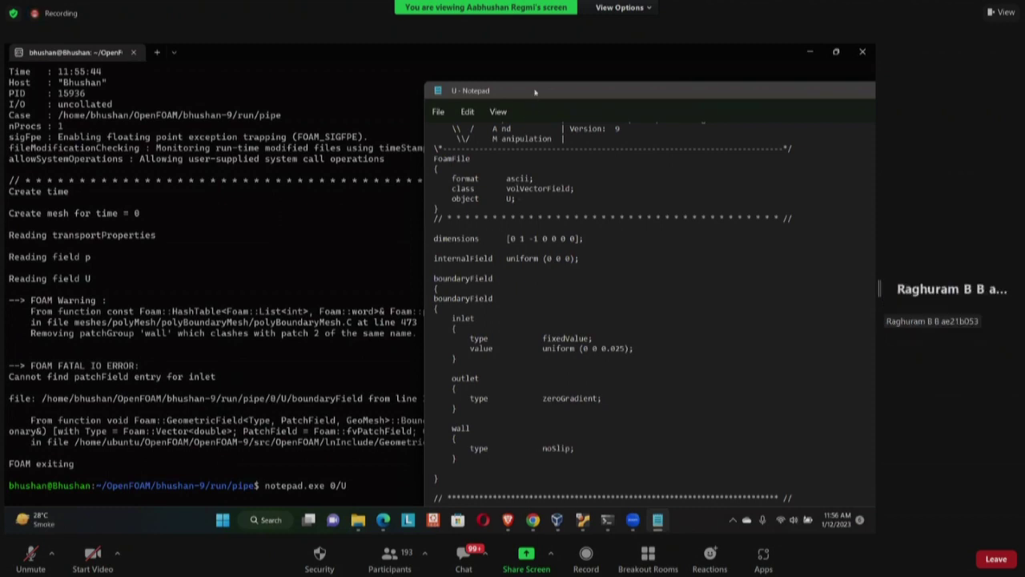
left_click_drag(521, 95, 516, 145)
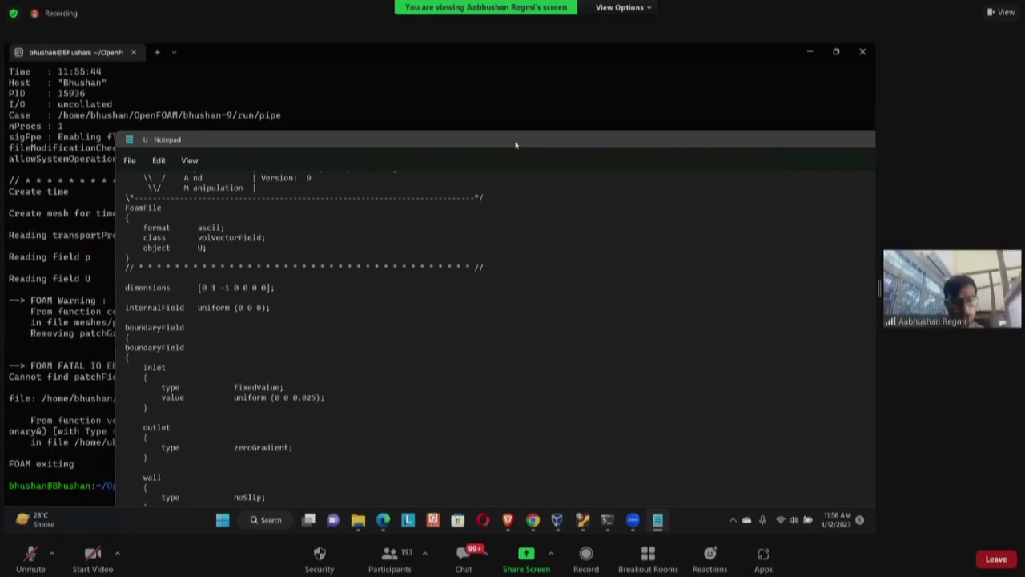
left_click_drag(516, 145, 651, 91)
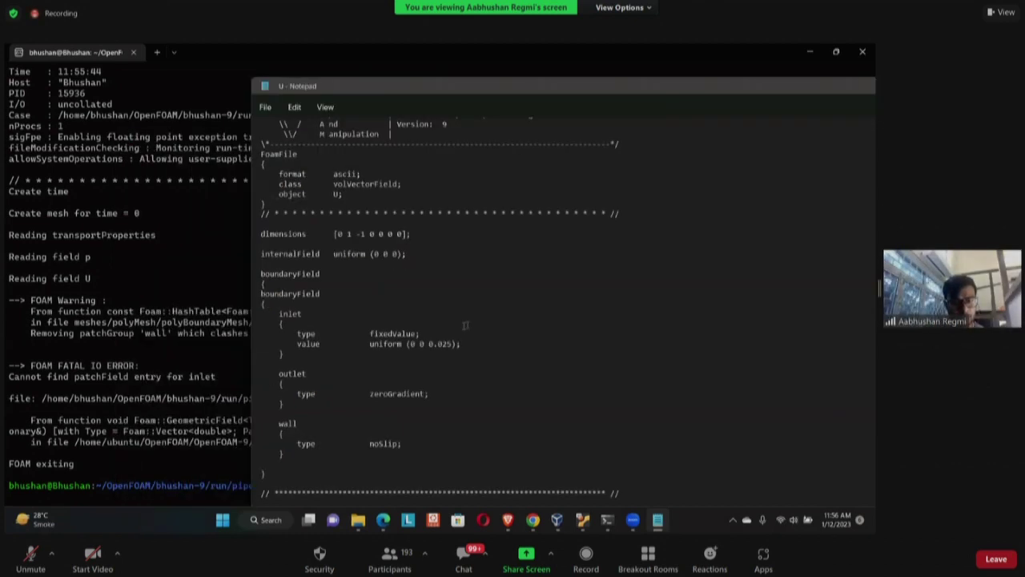
Remove the duplicated boundaryField line and its extra opening brace from U, save the file and close it
left_click_drag(337, 288, 261, 284)
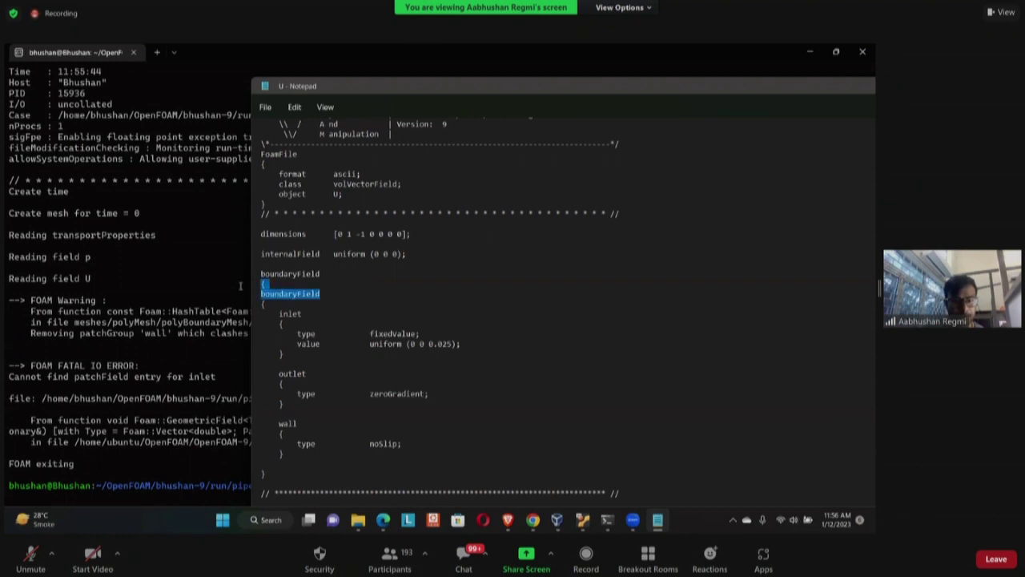
key("BackSpace")
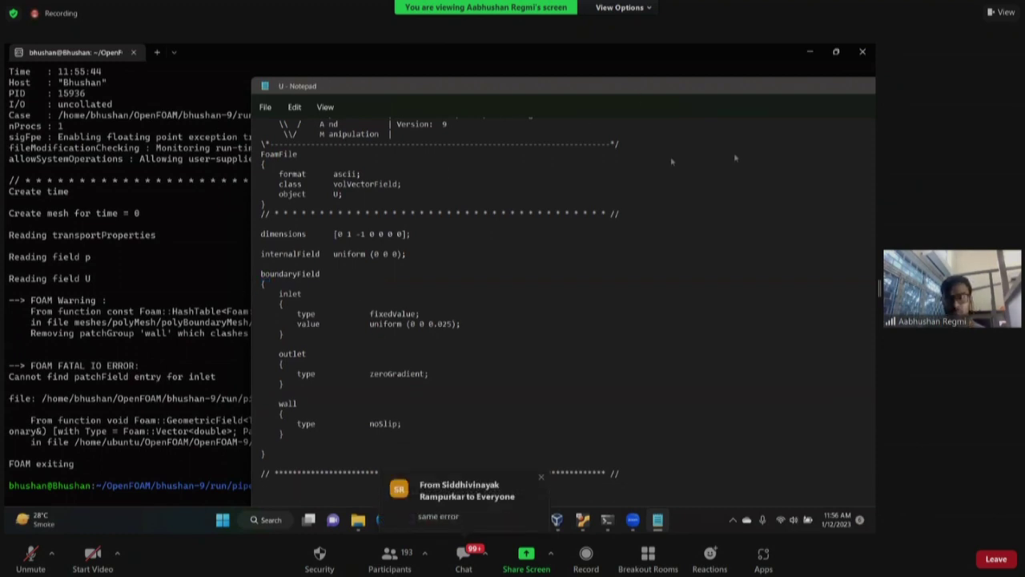
key("alt+F4")
Run icoFoam on the pipe case with the corrected U file
type("ico")
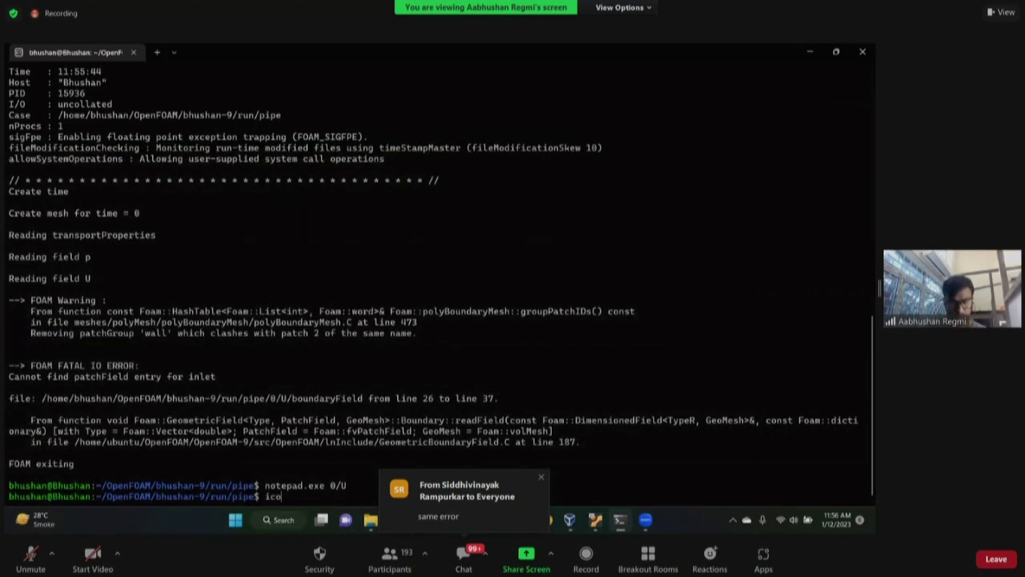
type("Foam")
key("Return")
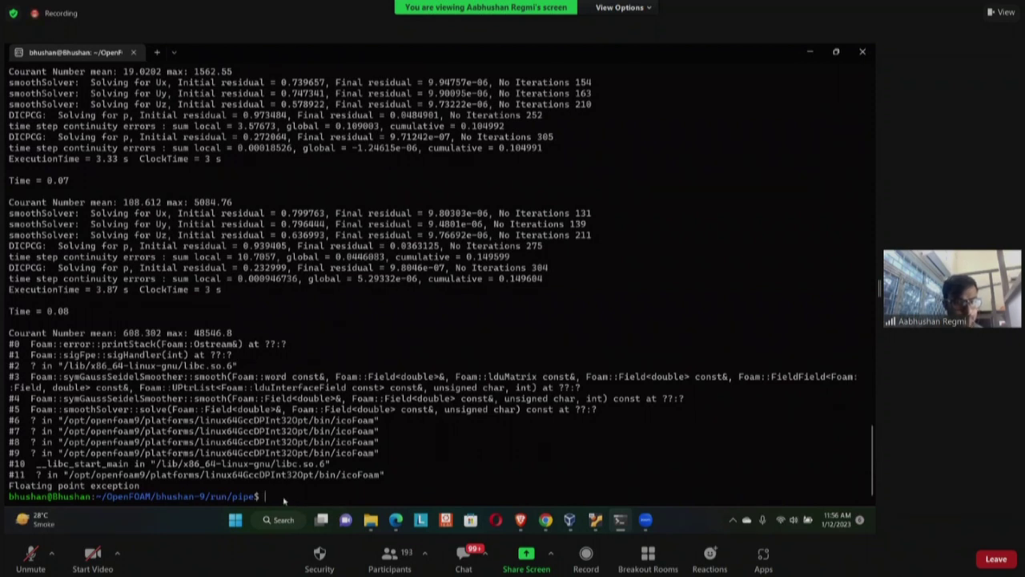
mouse_move(370, 520)
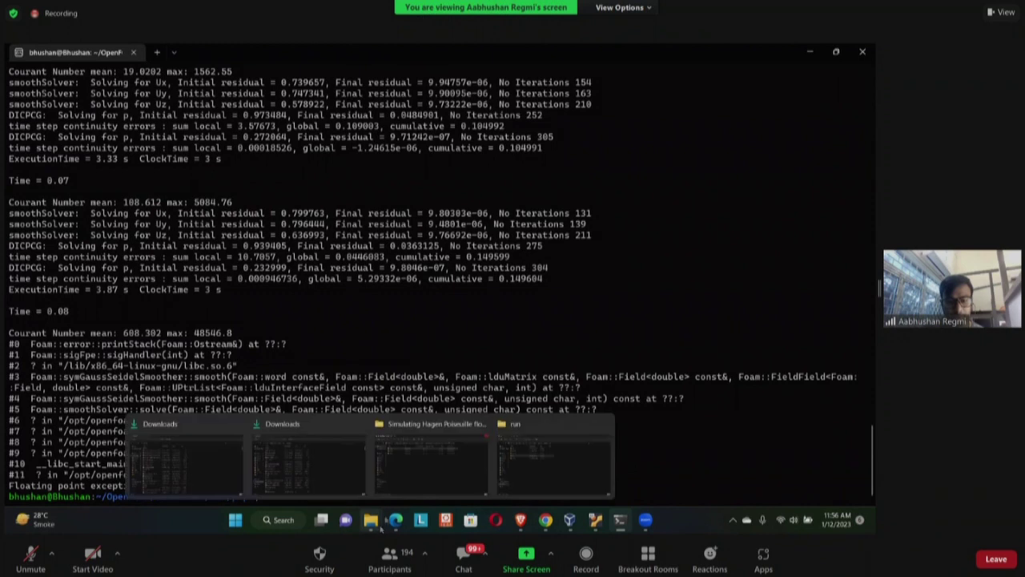
left_click(460, 468)
left_click(131, 189)
key("Delete")
key("Return")
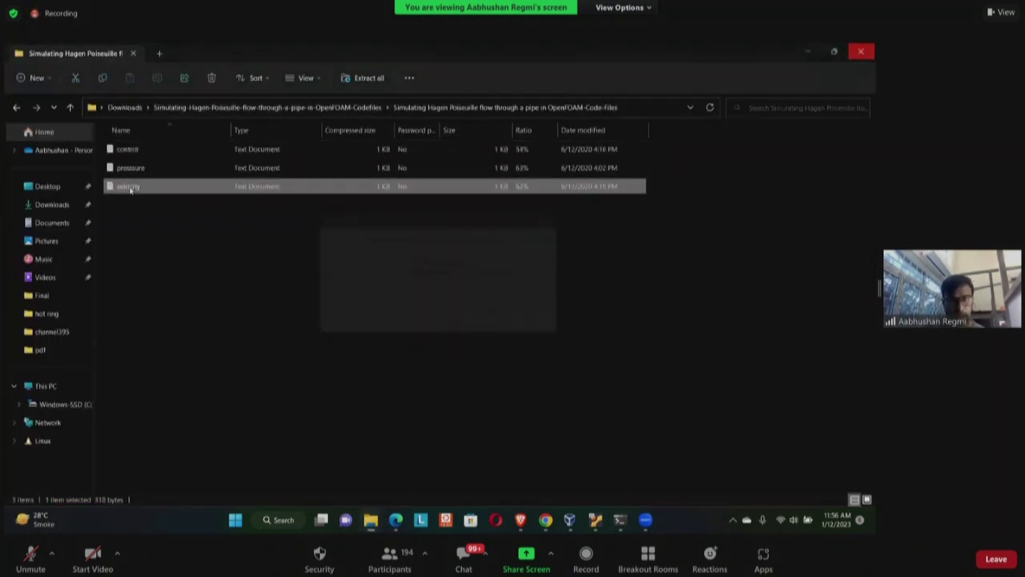
Open the velocity file from the newly downloaded code files (1) folder, copy its boundaryField block and close it
mouse_move(545, 520)
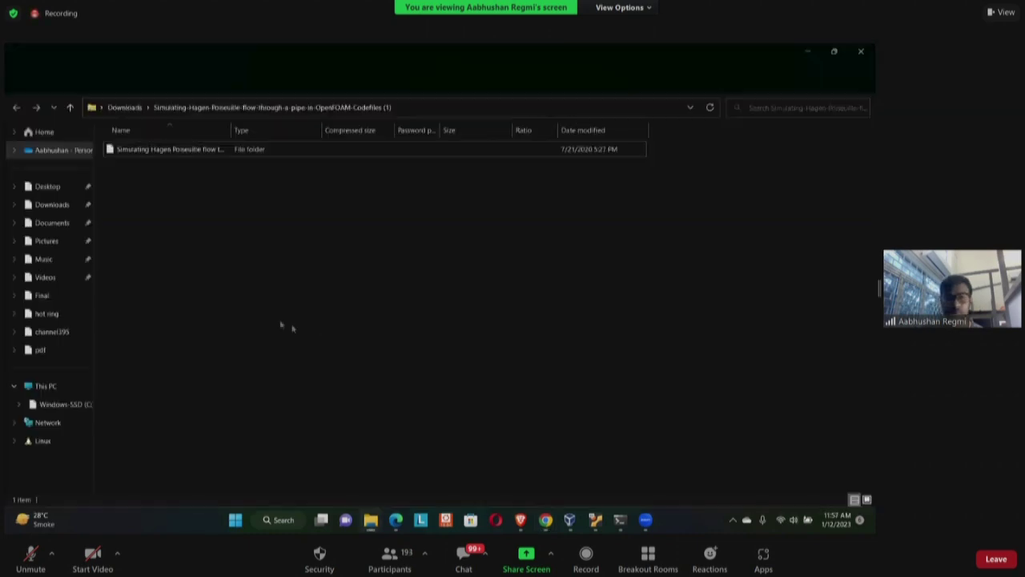
double_click(153, 151)
left_click(126, 191)
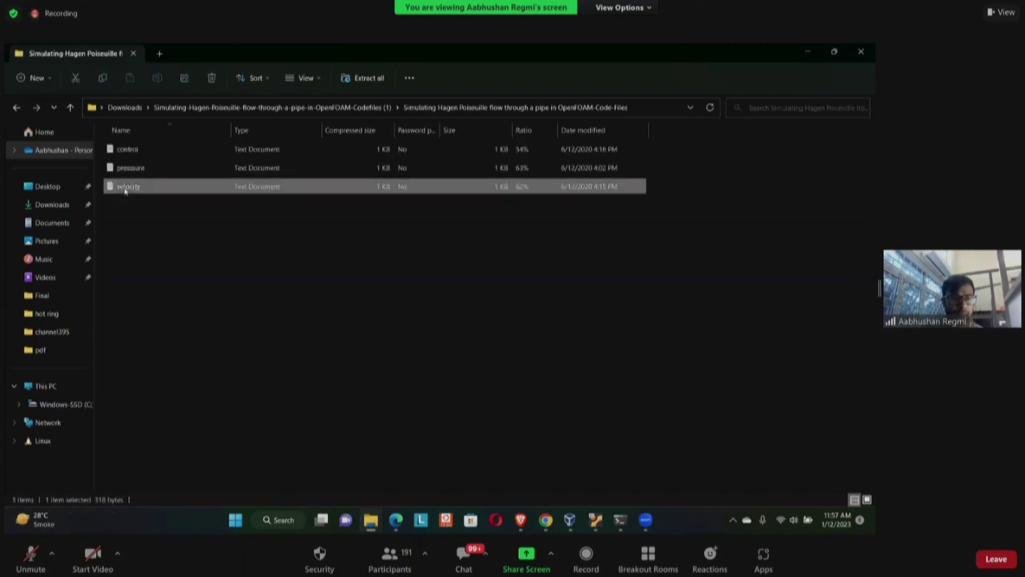
double_click(125, 189)
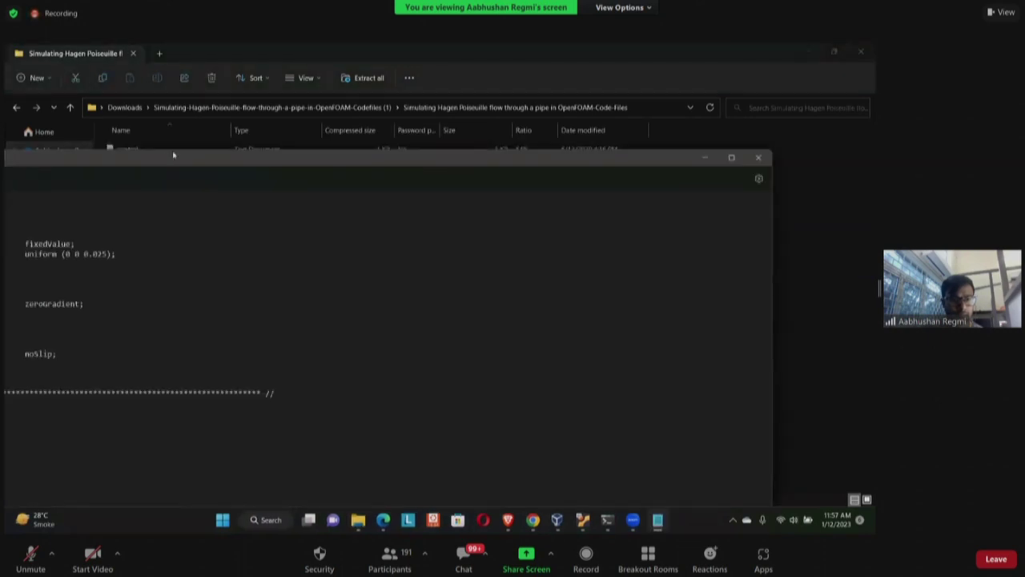
left_click_drag(146, 343, 127, 172)
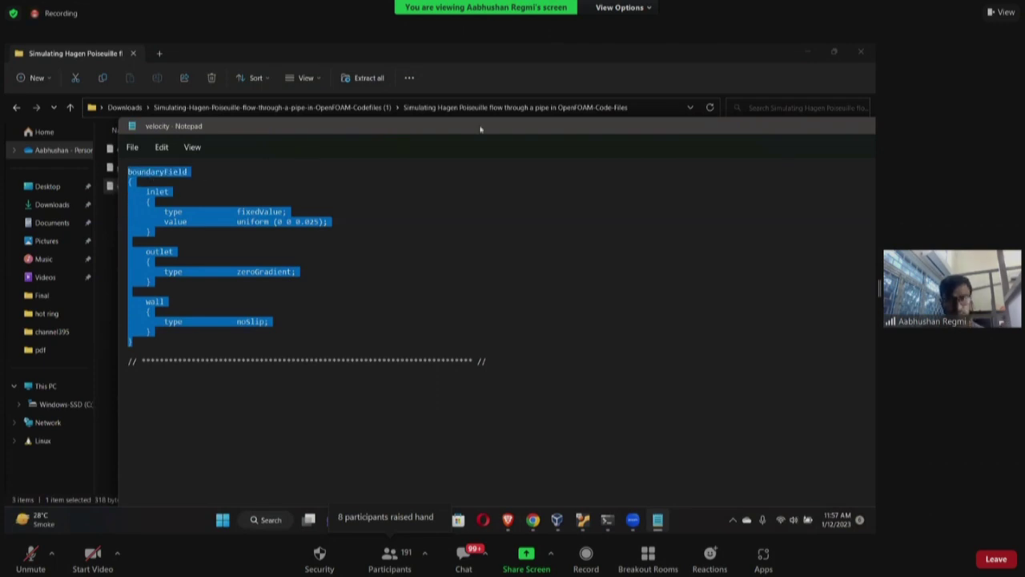
left_click_drag(459, 133, 355, 158)
left_click(806, 152)
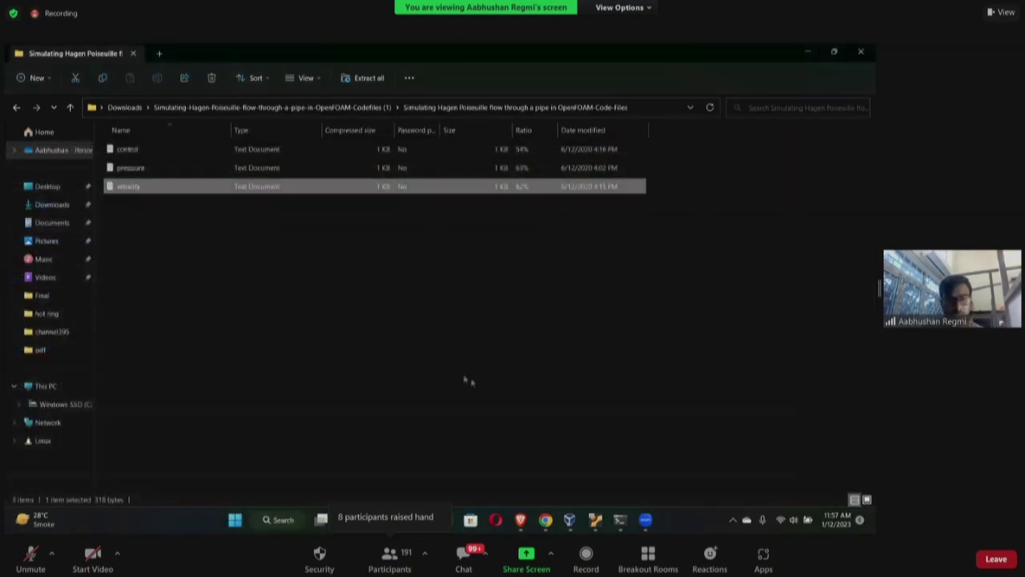
Return to the terminal and open 0/U with notepad.exe
left_click(619, 518)
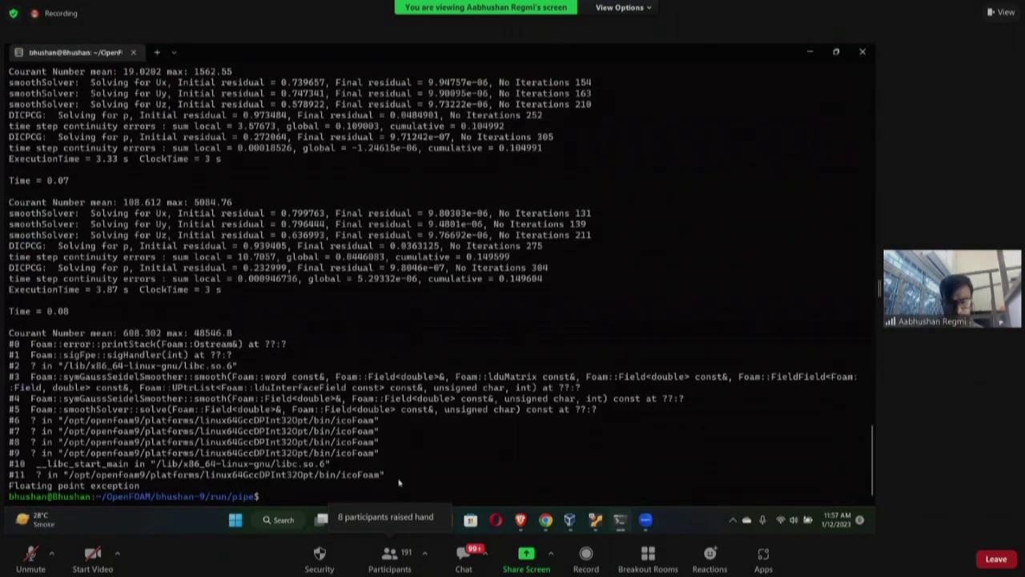
type("notepa")
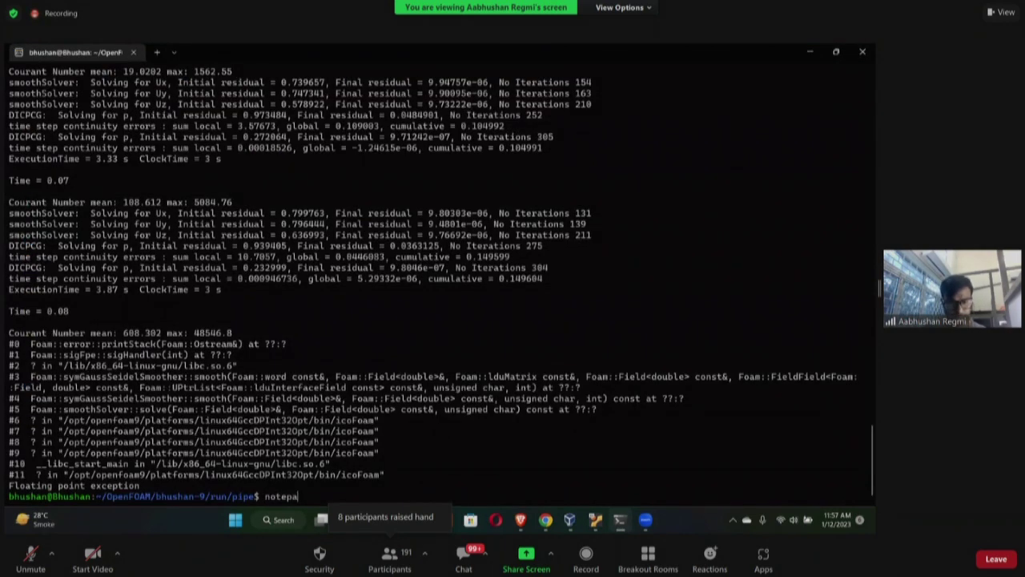
type("d.exe U")
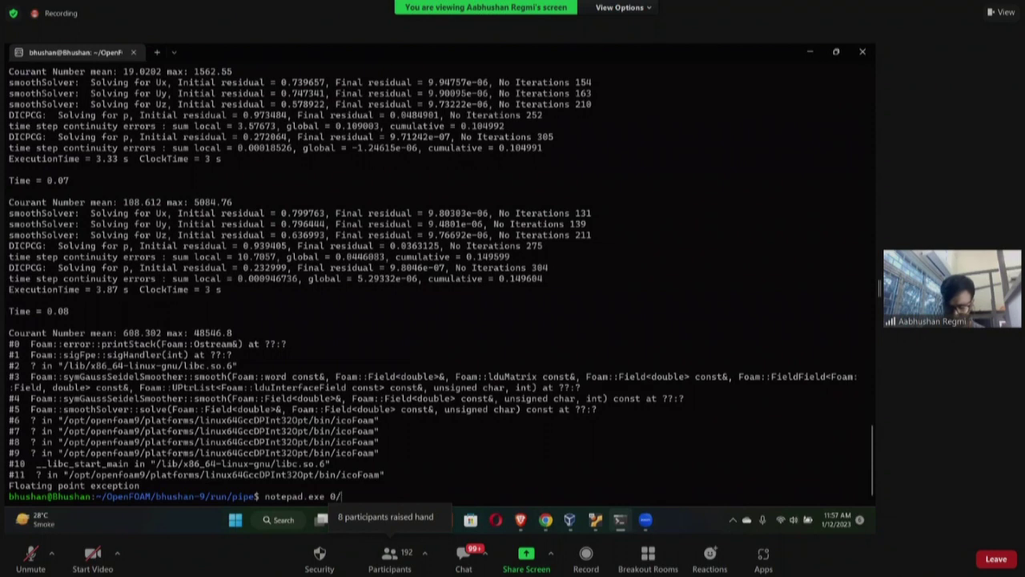
key("Return")
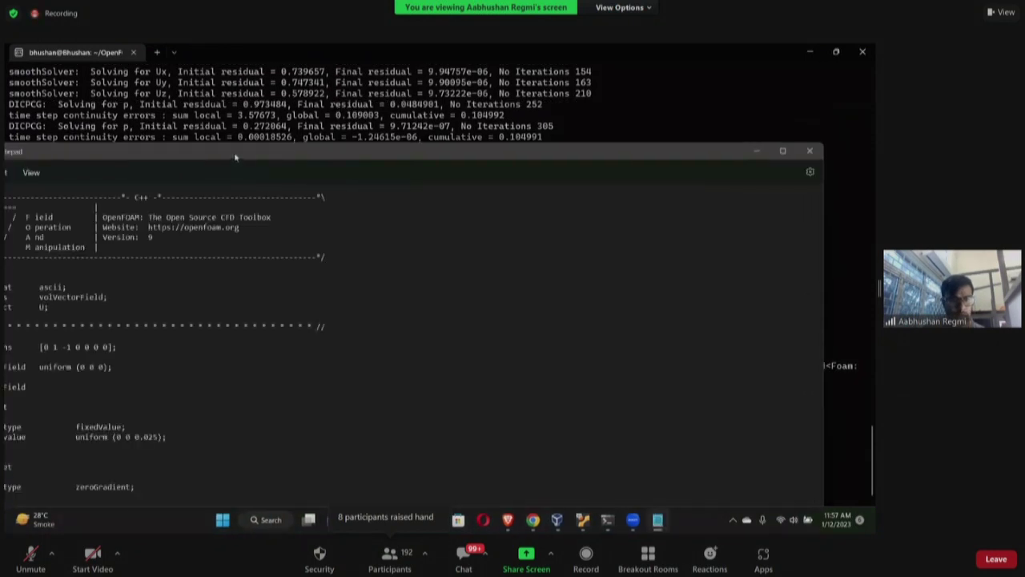
Replace the boundary conditions in U with the copied block, remove the duplicated boundaryField header, save the file and close it
left_click_drag(94, 476, 66, 334)
type("boundaryField {")
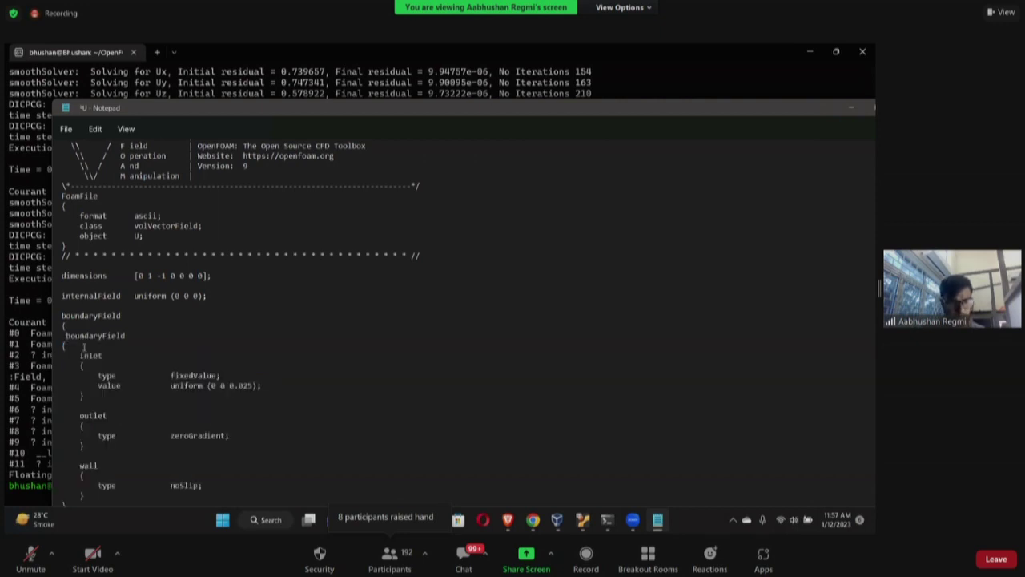
double_click(96, 334)
key("Delete")
key("Delete")
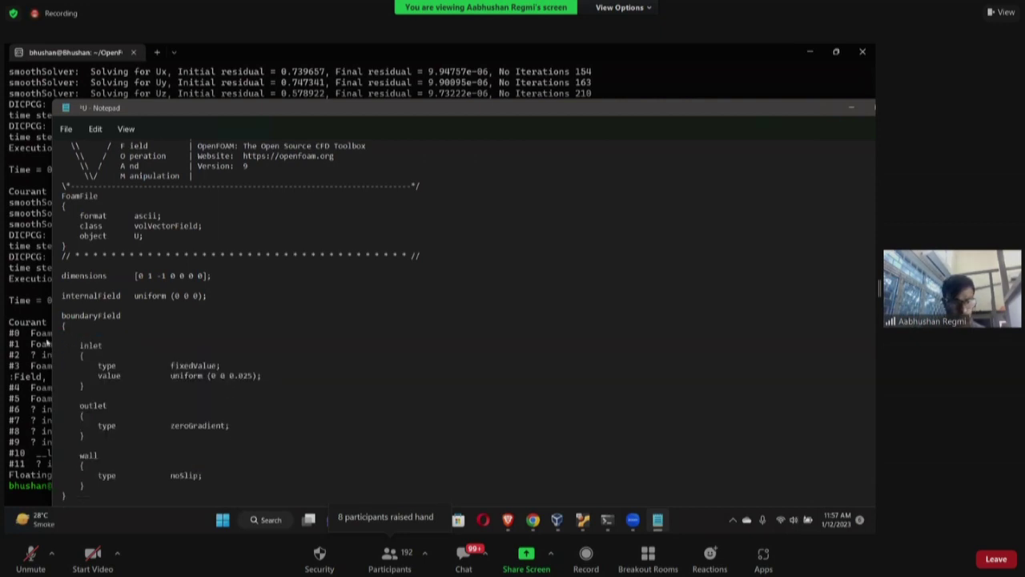
key("ctrl+s")
left_click_drag(650, 114, 613, 114)
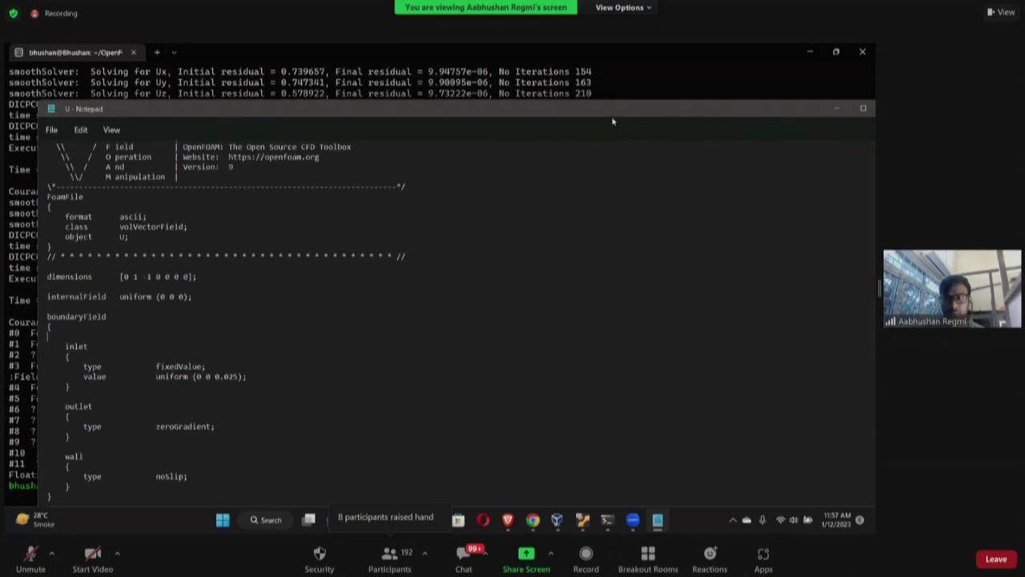
key("alt+F4")
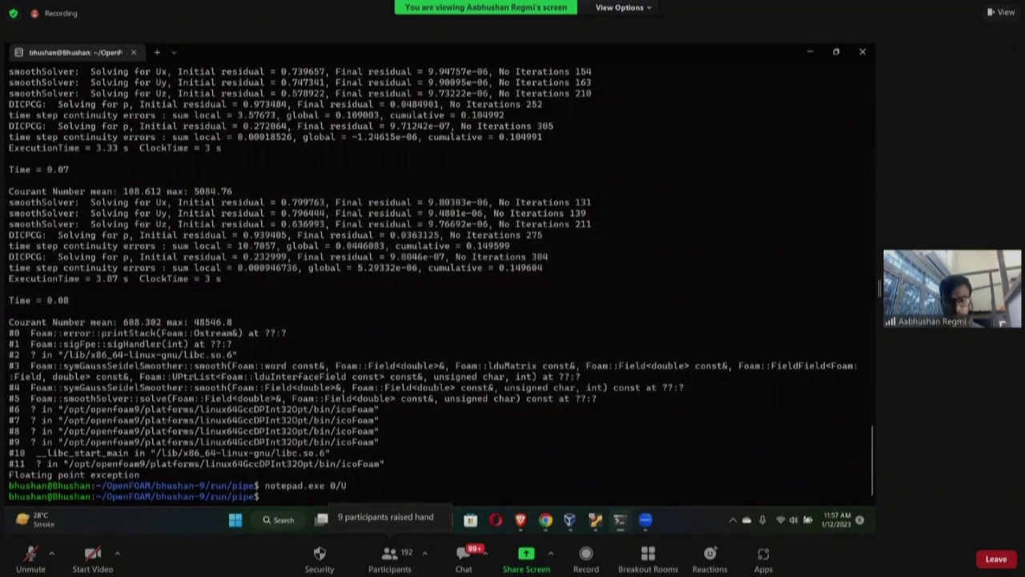
Copy the settings from application to runTimeModifiable in the newly downloaded control file and close it
key("alt+Tab")
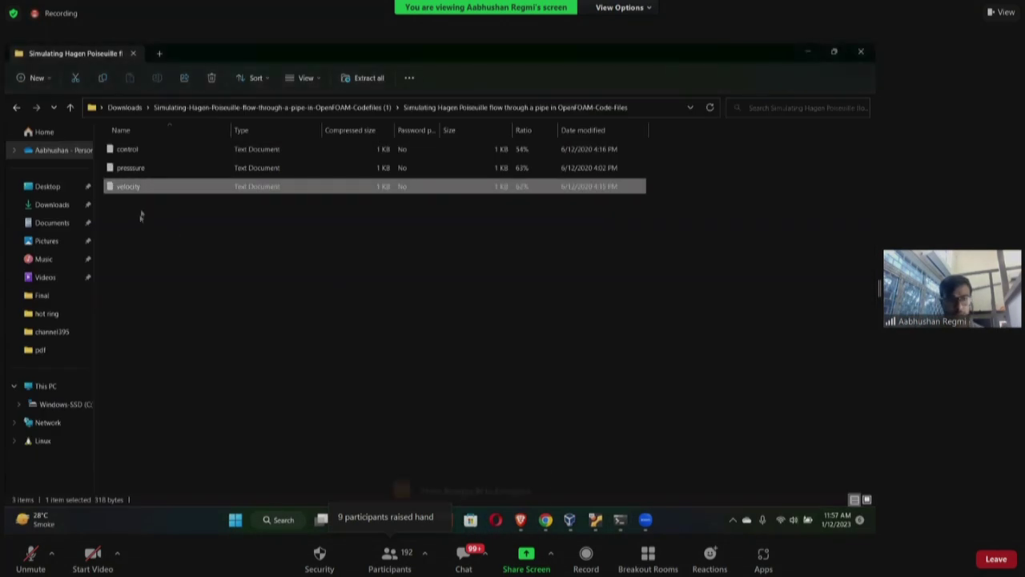
double_click(131, 149)
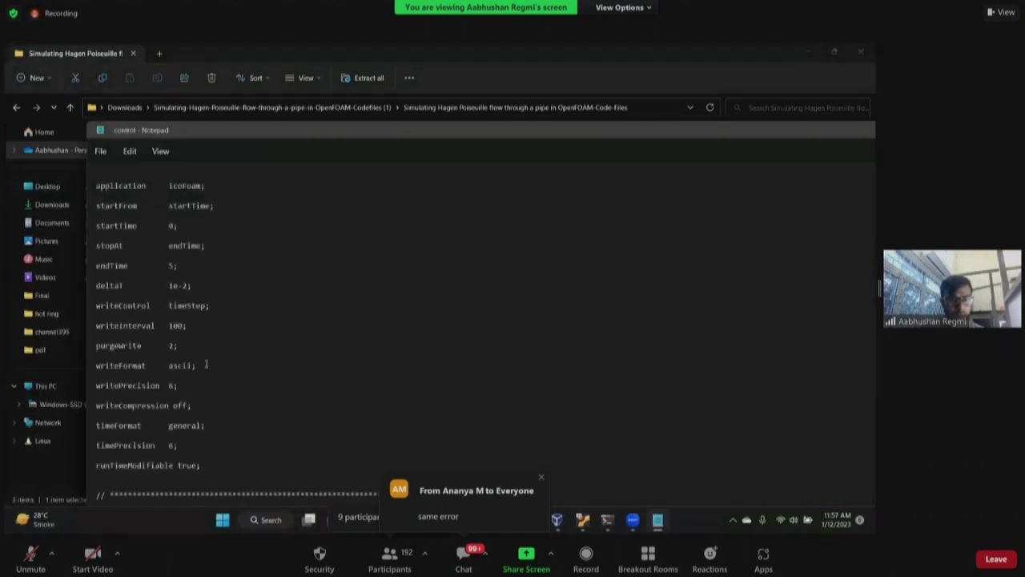
left_click_drag(202, 465, 83, 186)
key("ctrl+c")
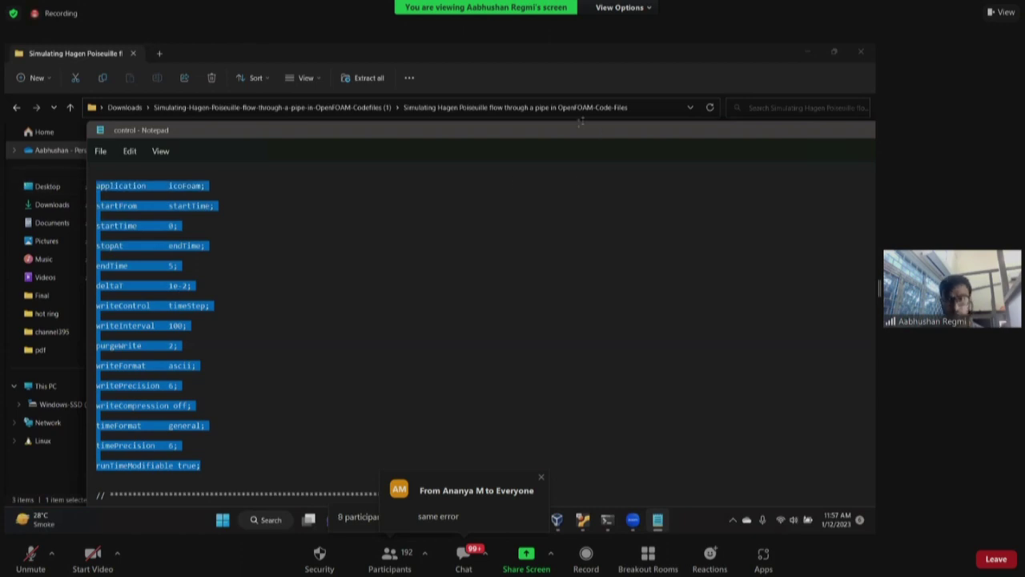
key("alt+F4")
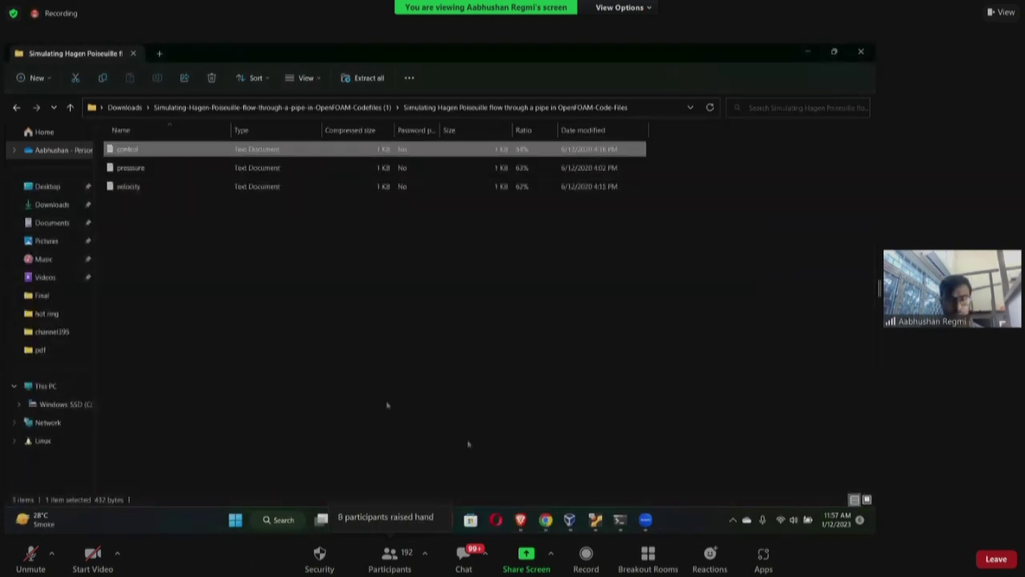
Switch to the terminal and open system/controlDict with notepad.exe
left_click(620, 519)
type("notepa")
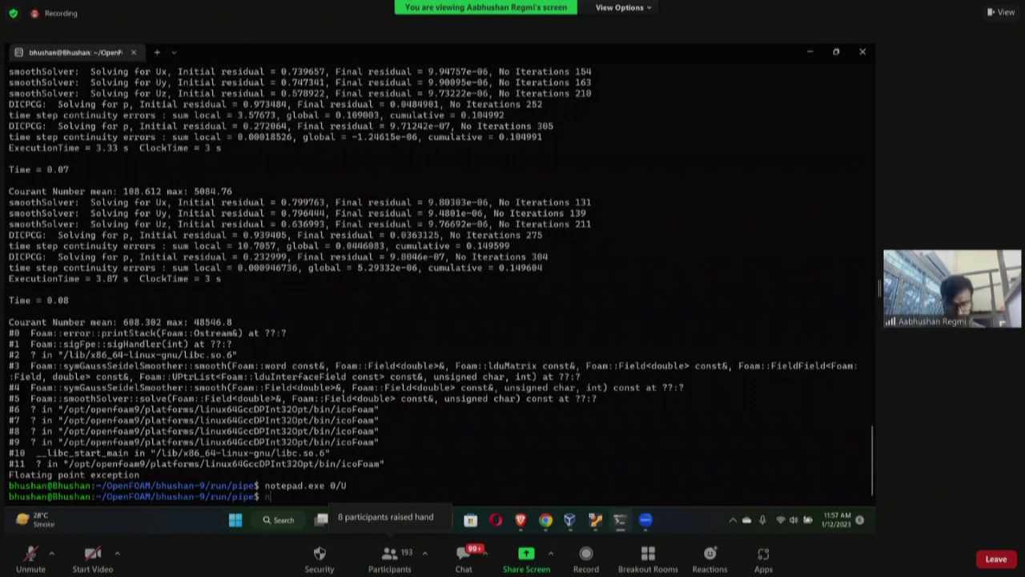
type("d.exe system/")
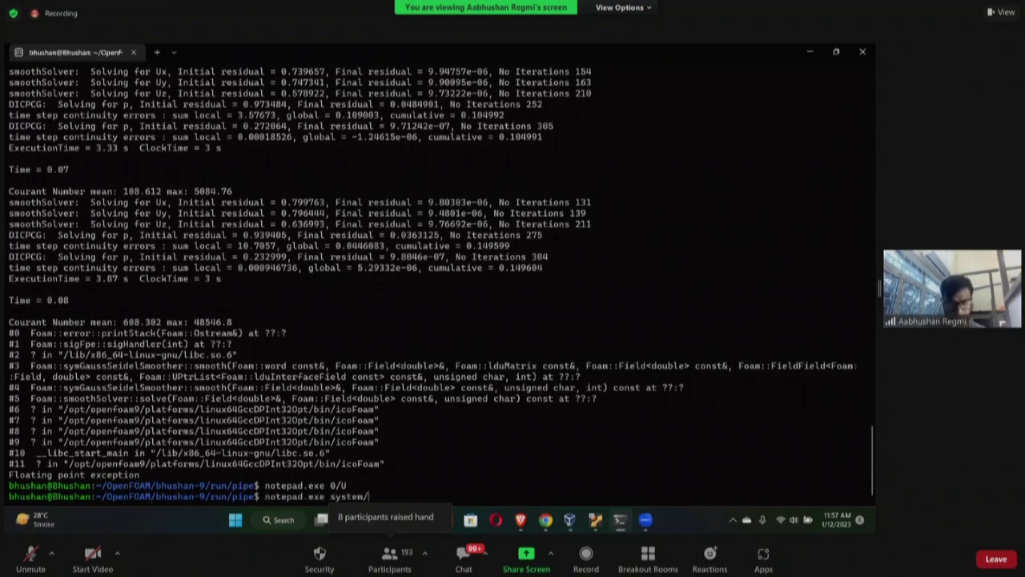
type("controlDict")
key("Return")
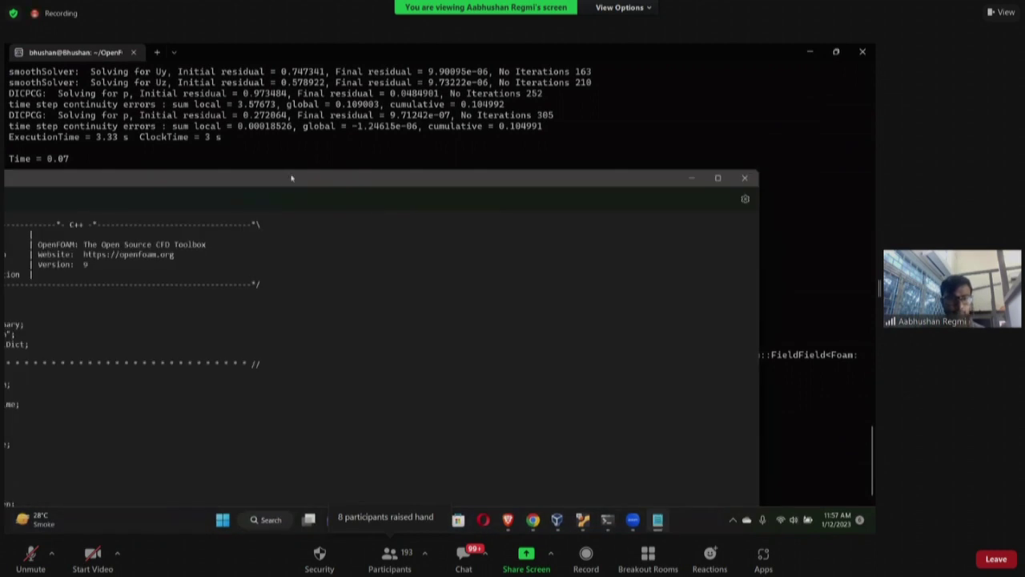
Replace the settings from application to runTimeModifiable in controlDict with the copied block and close the file
double_click(290, 175)
left_click_drag(13, 258, 124, 451)
key("ctrl+v")
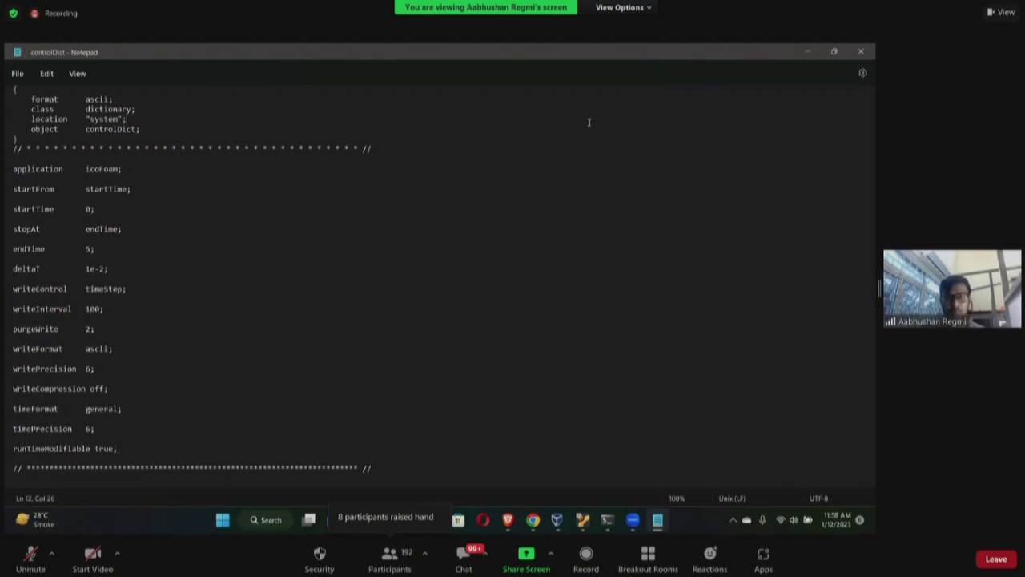
left_click(861, 51)
Generate the pipe mesh with blockMesh, and view it in paraFoam before closing the viewer
type("blockMesh")
key("Return")
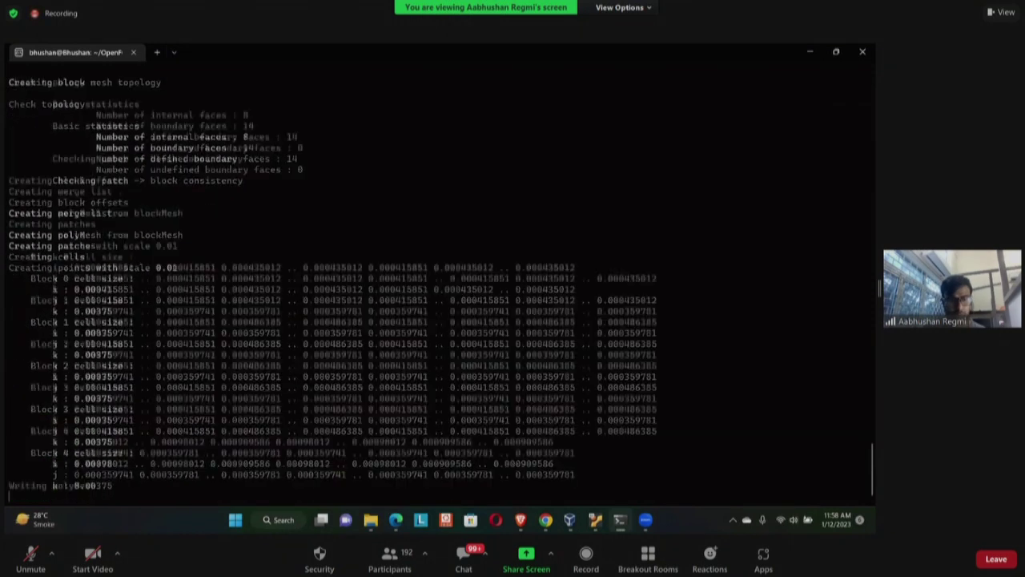
type("paraFoam")
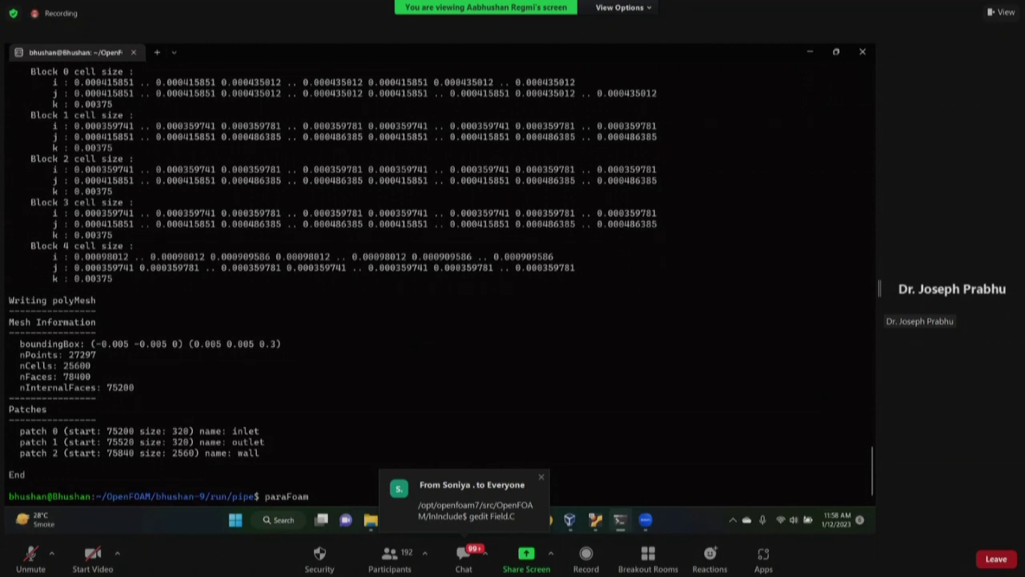
key("Return")
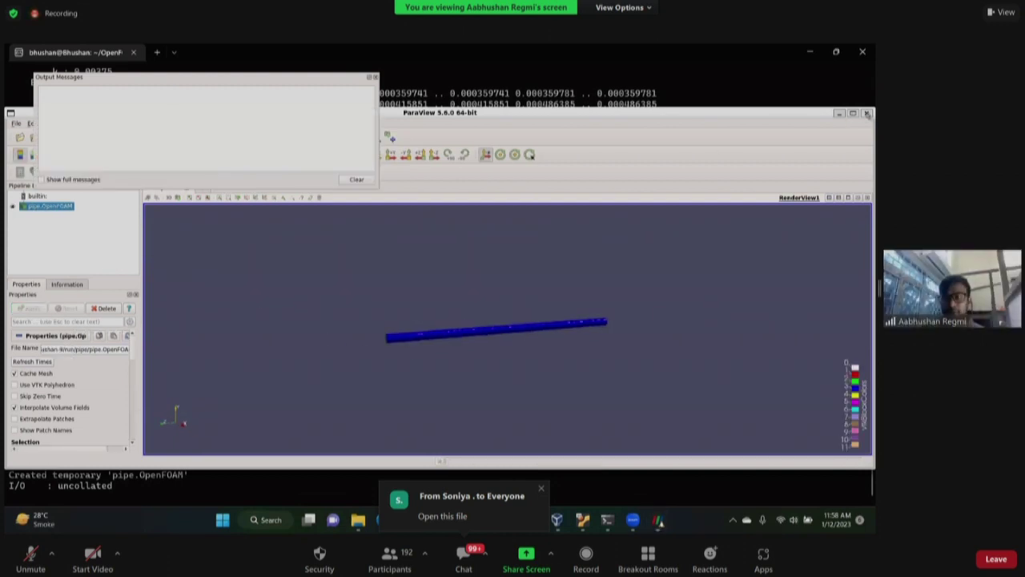
left_click(867, 114)
Run the icoFoam solver on the pipe case
type("icoFO")
key("BackSpace")
key("BackSpace")
type("Foam")
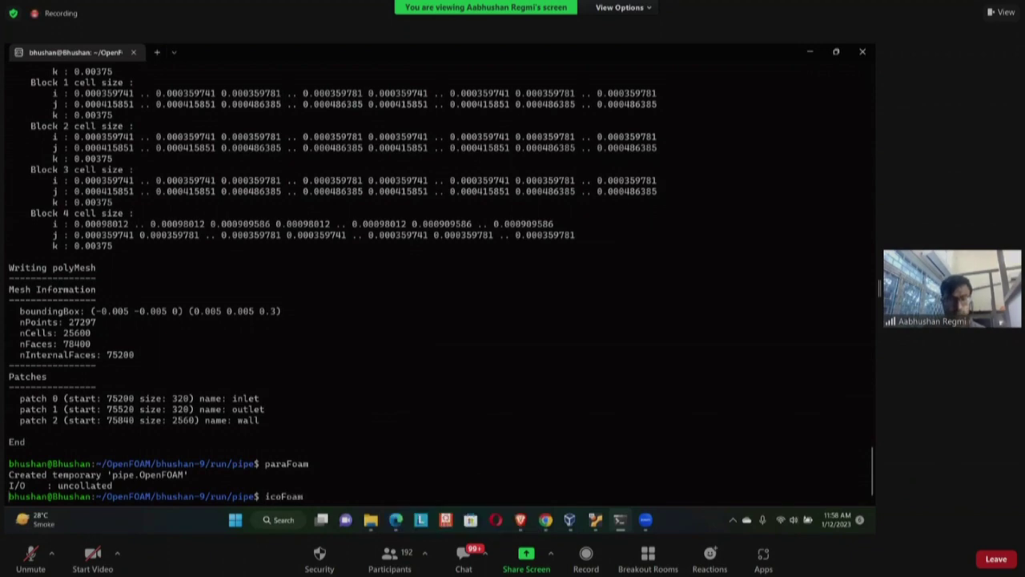
key("Return")
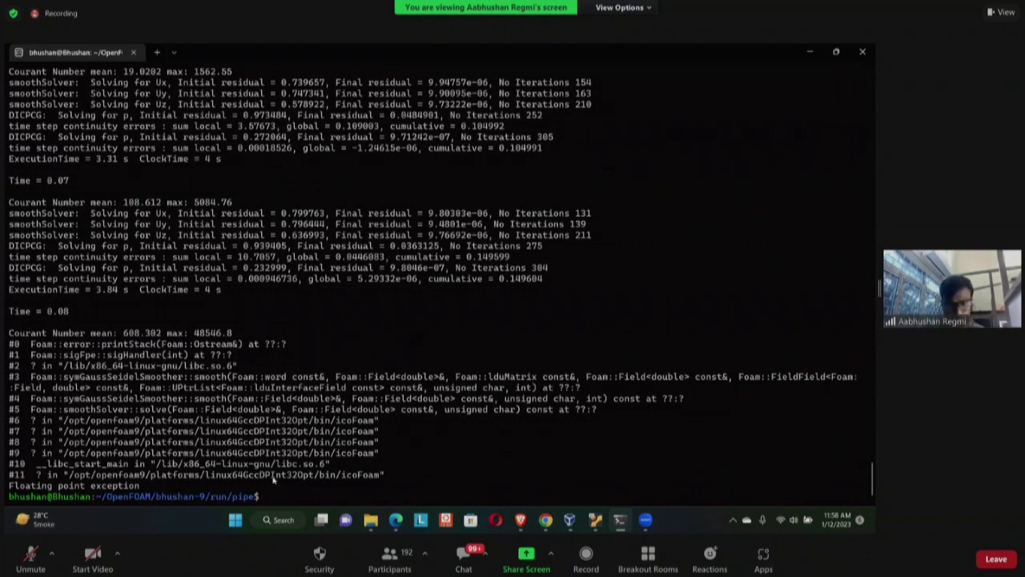
type("notepad")
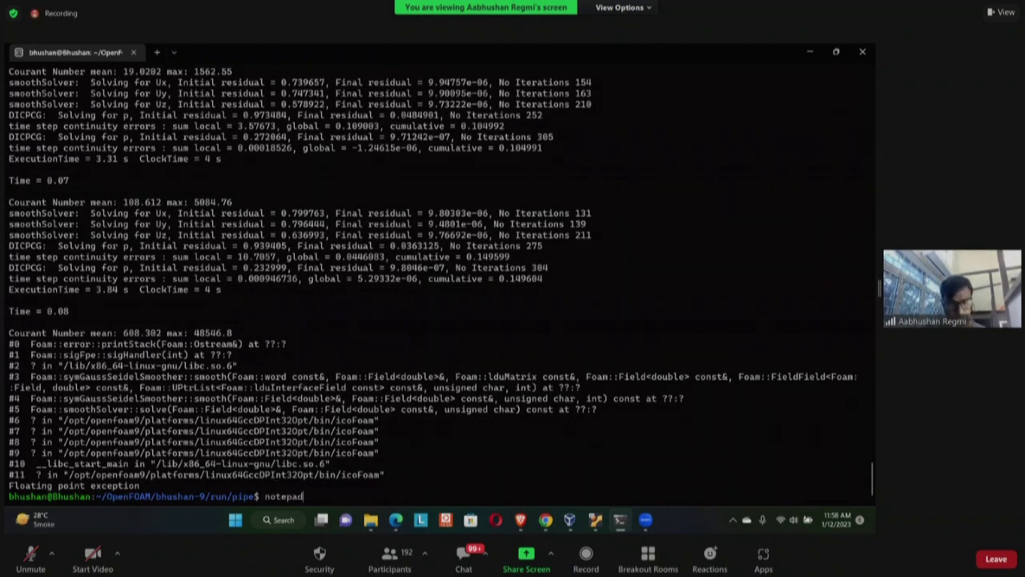
type(".exe U")
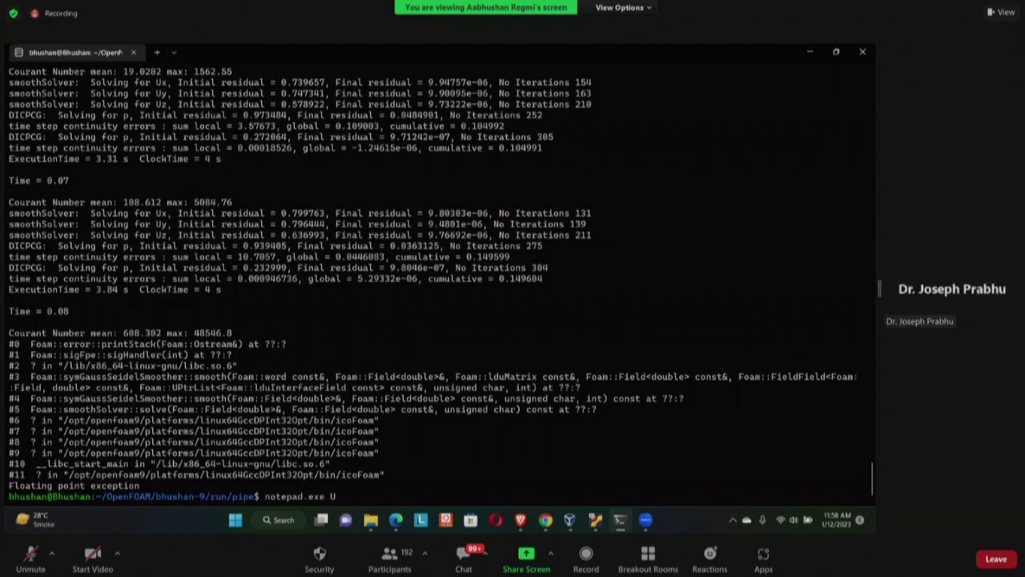
key("BackSpace")
key("BackSpace")
key("BackSpace")
type("U")
key("Return")
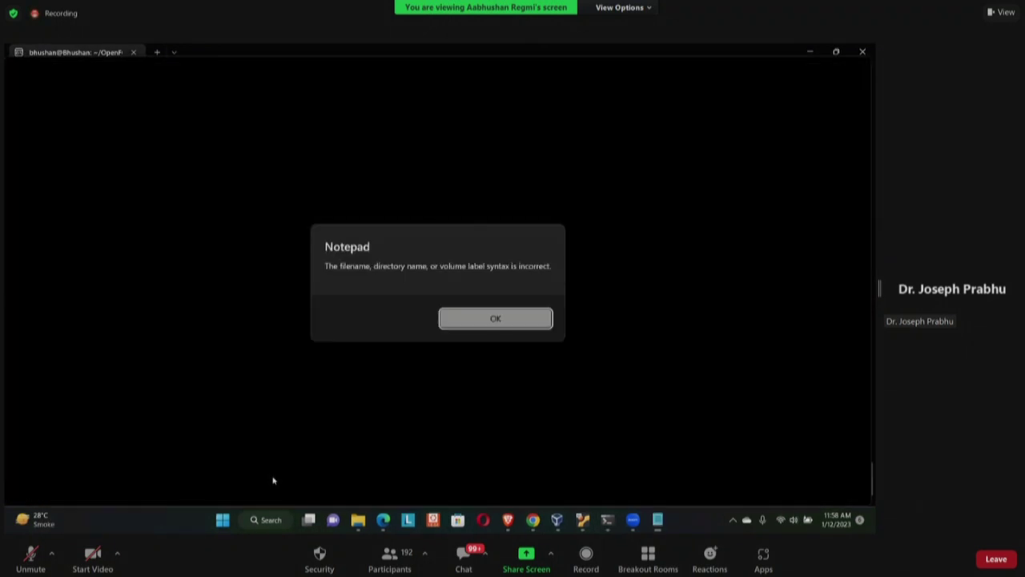
left_click(481, 318)
left_click(857, 64)
Open 0/U with notepad.exe, try an inlet velocity of (0 0 0.0025), and close the file without saving
key("Up")
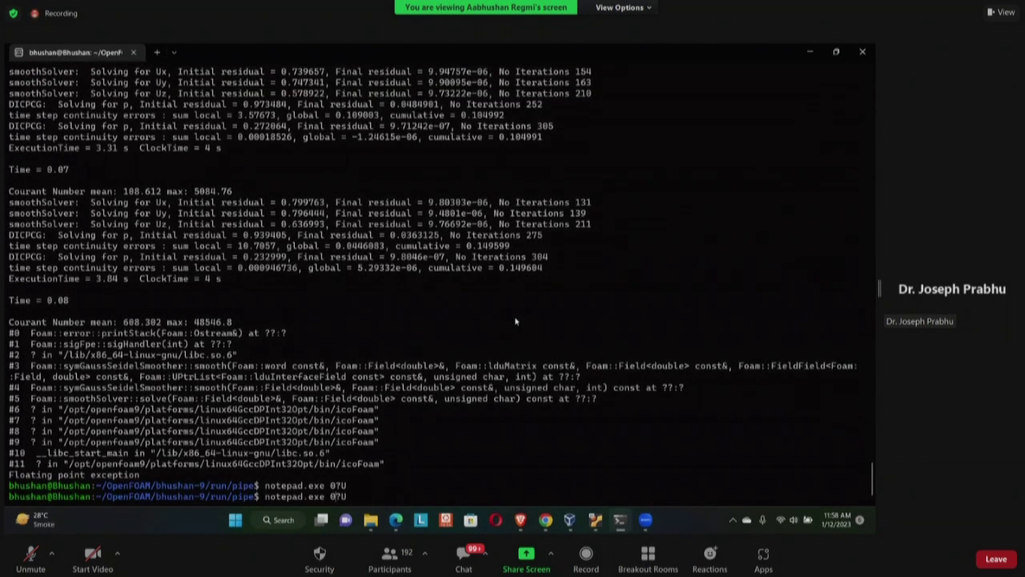
key("BackSpace")
key("Return")
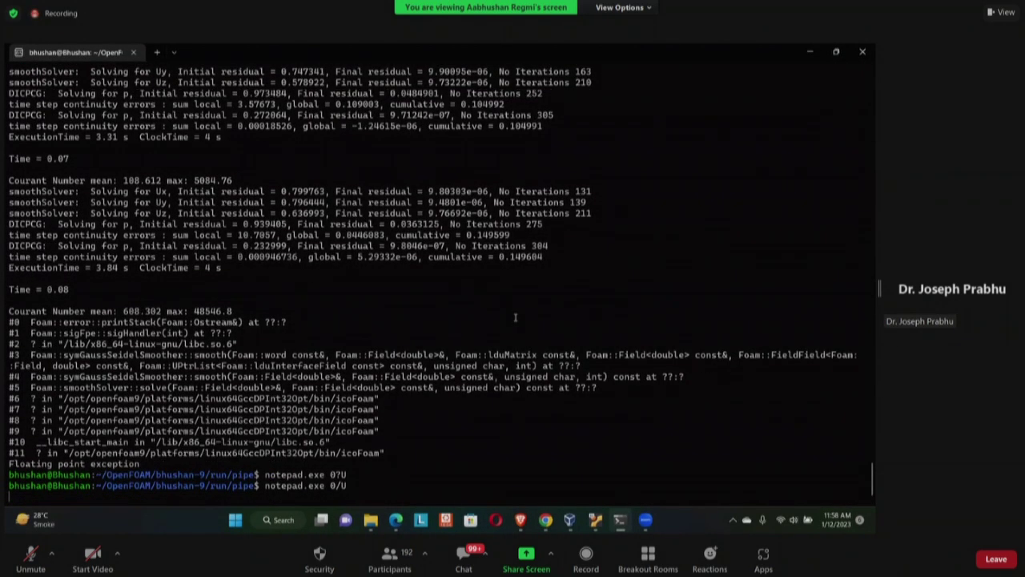
left_click(197, 361)
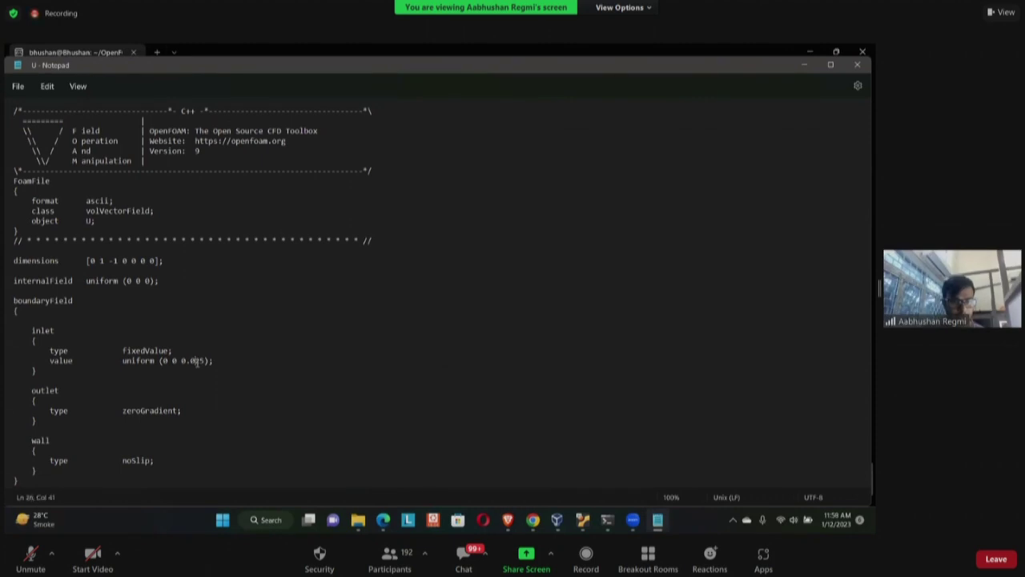
type("2")
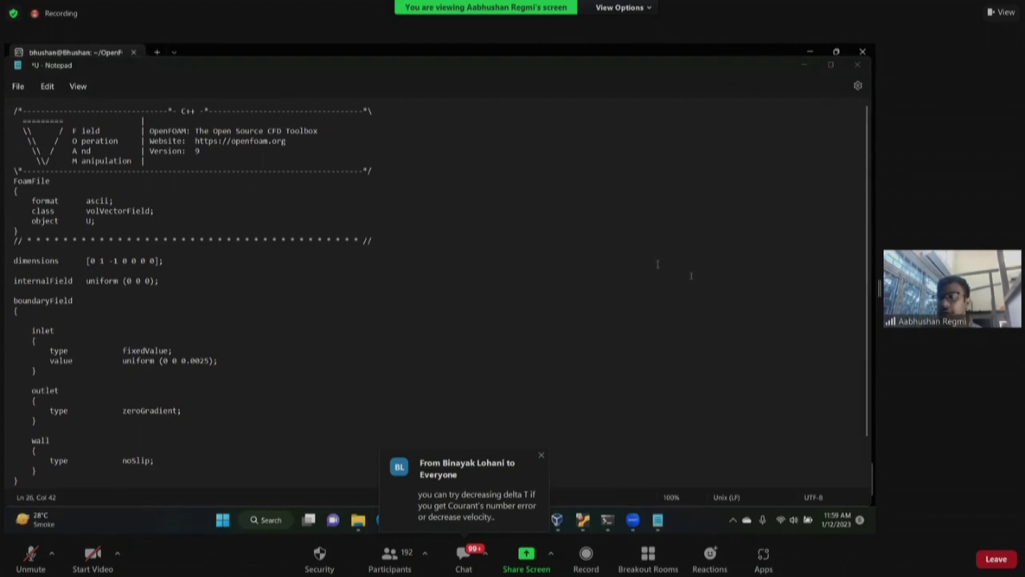
left_click(856, 68)
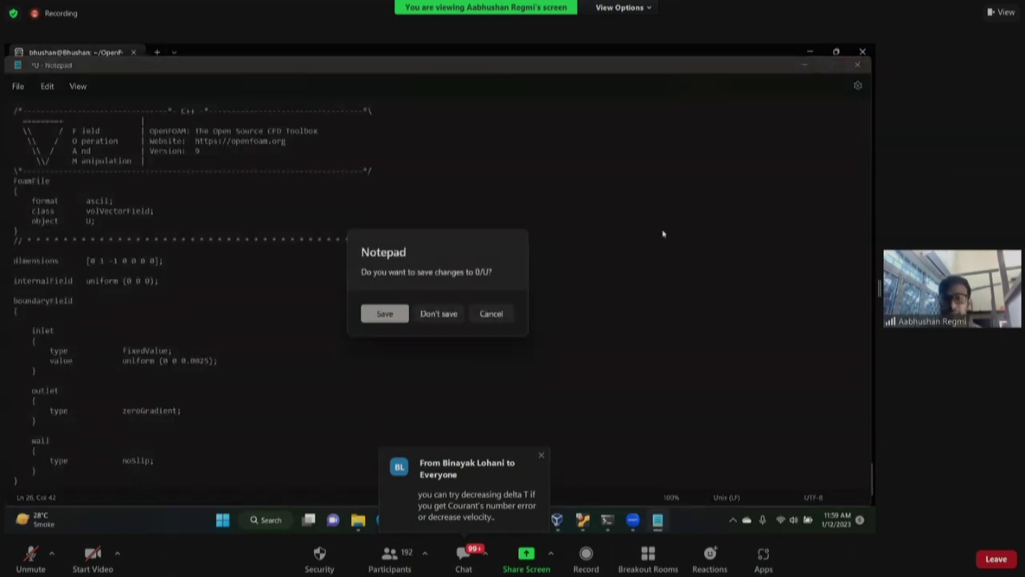
left_click(439, 318)
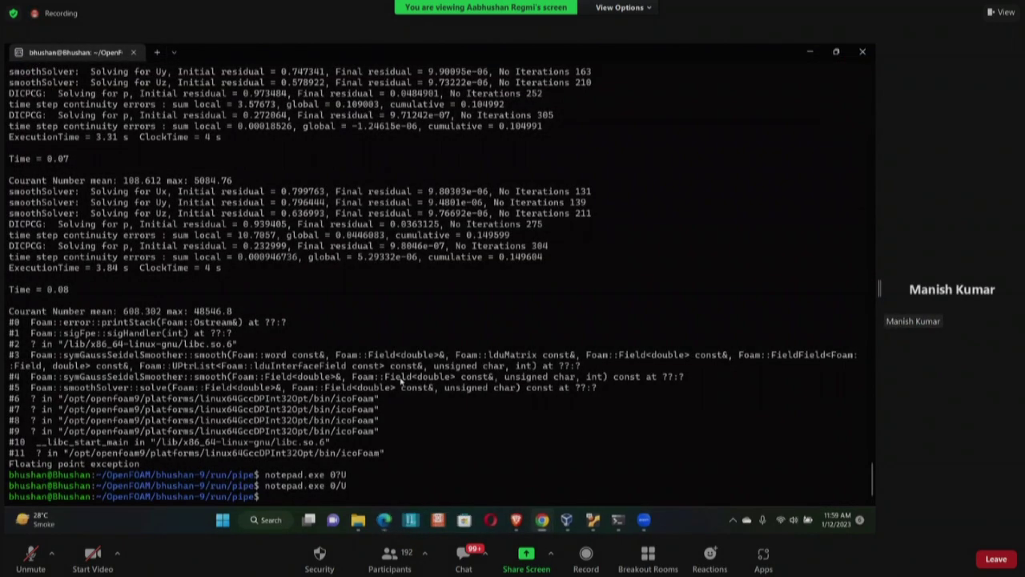
Open constant/transportProperties with notepad.exe from the terminal
type("notepad.e")
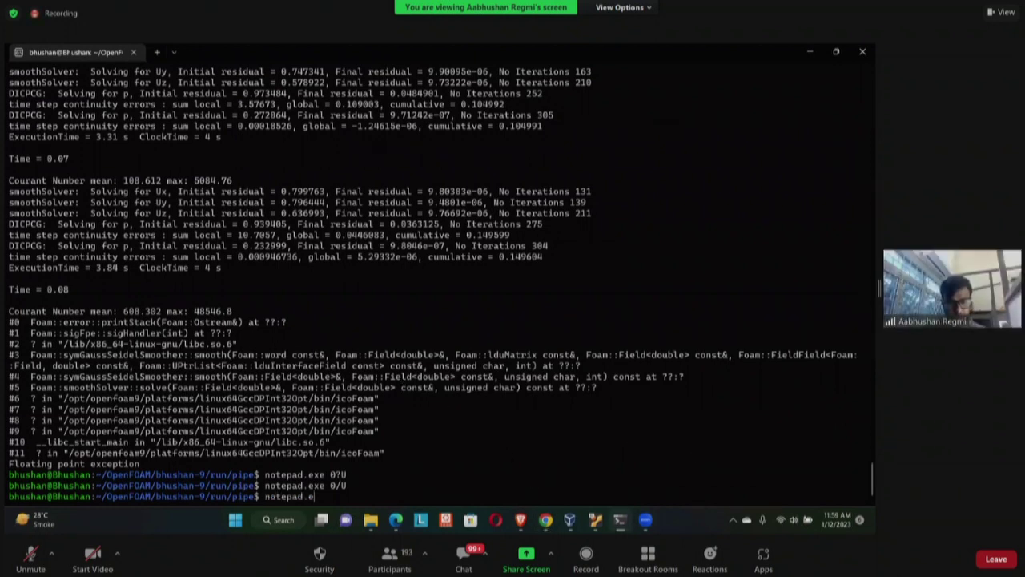
type("xe constant/")
key("Return")
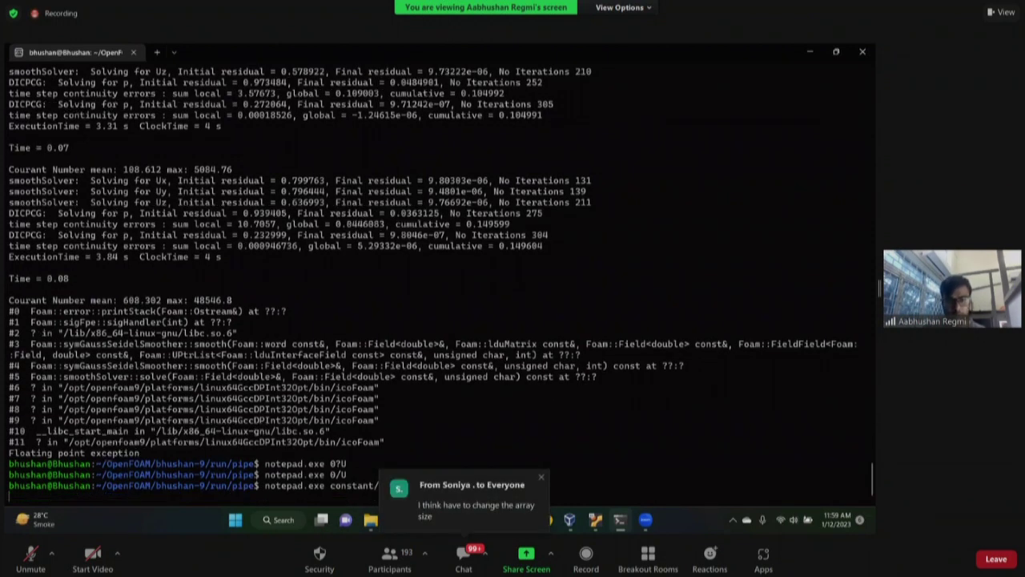
Set the viscosity nu to 1e-6 in transportProperties and save the file
left_click(175, 271)
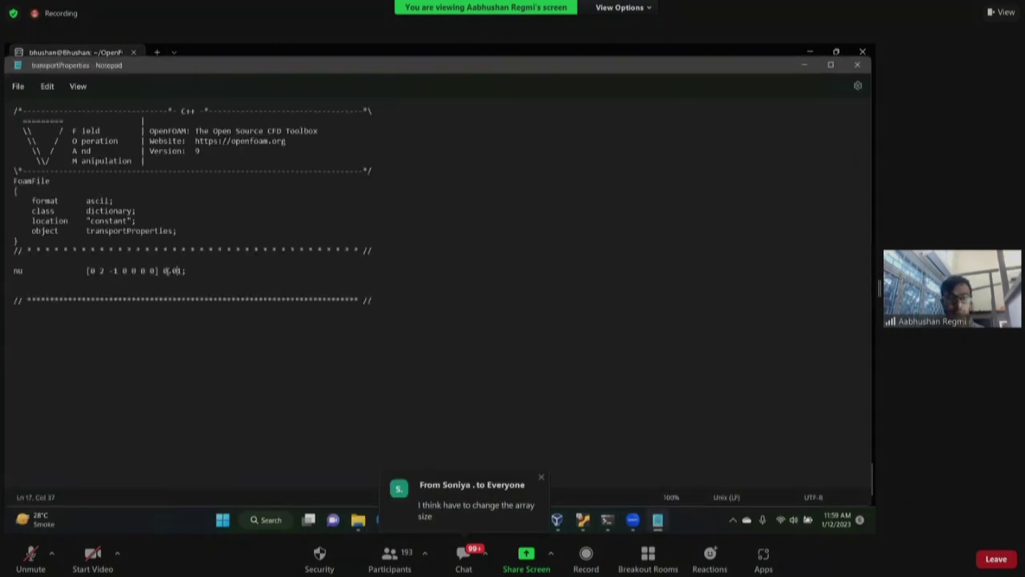
double_click(181, 271)
type("1e-6")
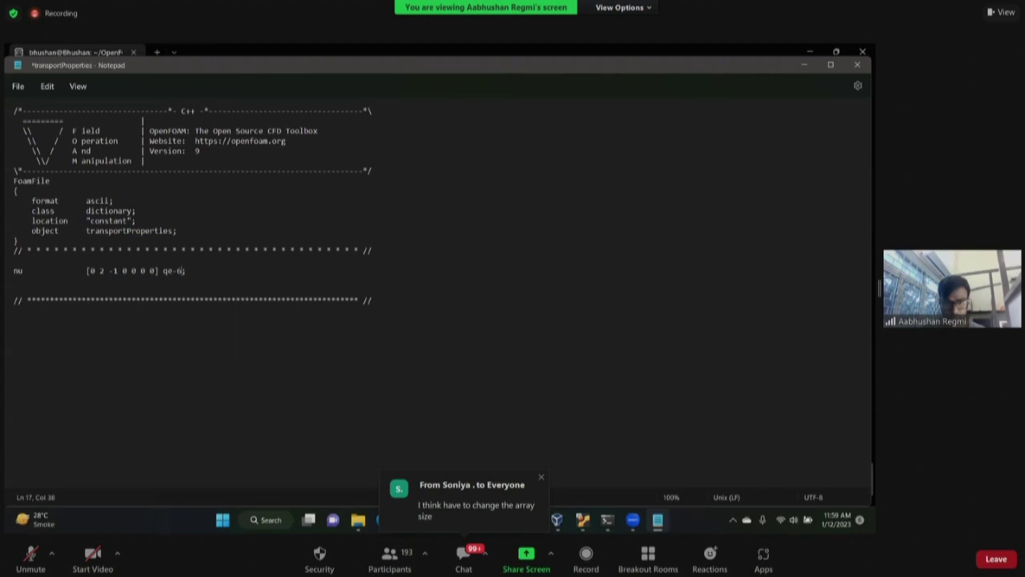
left_click(165, 271)
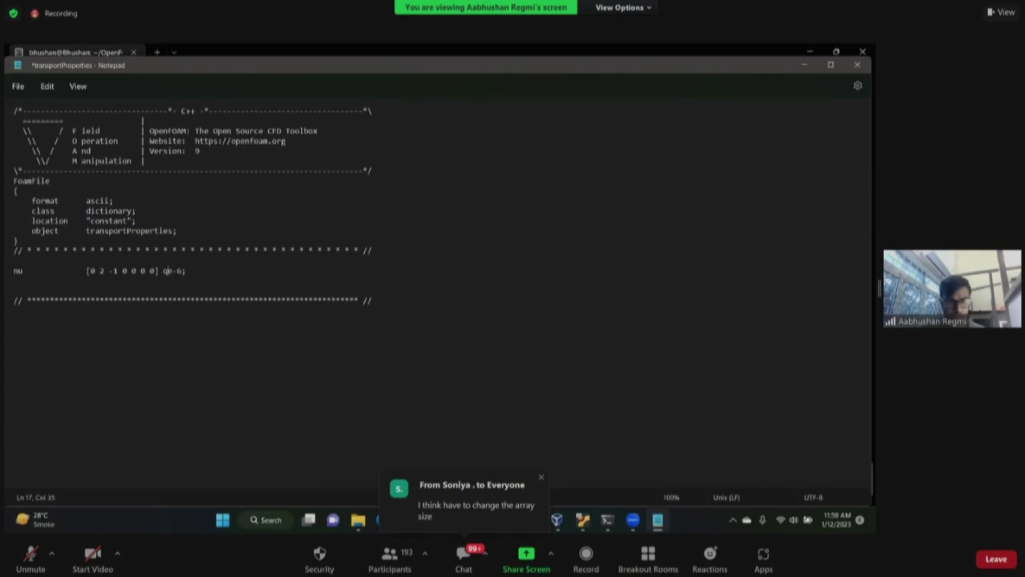
key("ctrl+s")
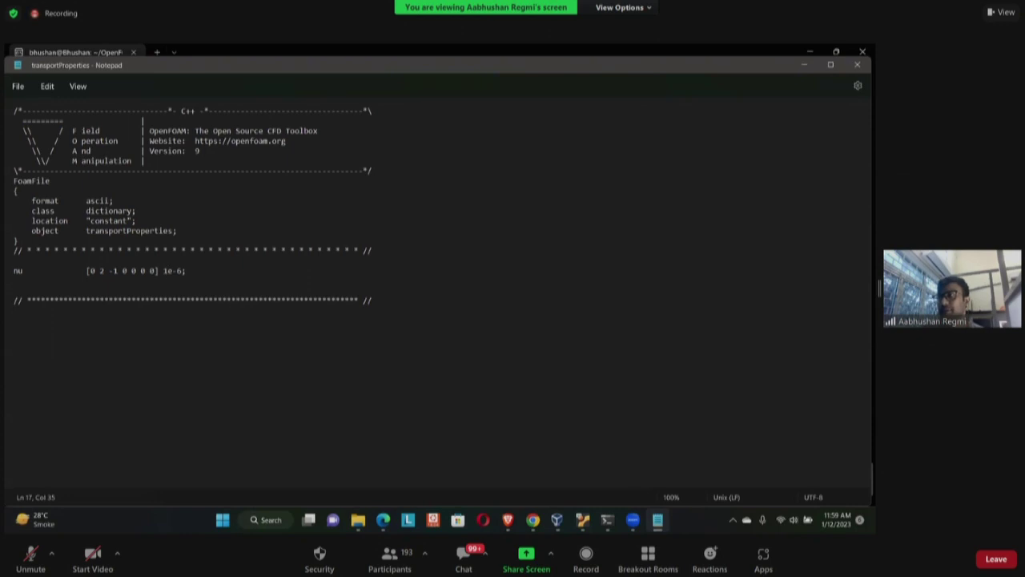
Close transportProperties and rerun the pipe case with icoFoam
left_click(505, 289)
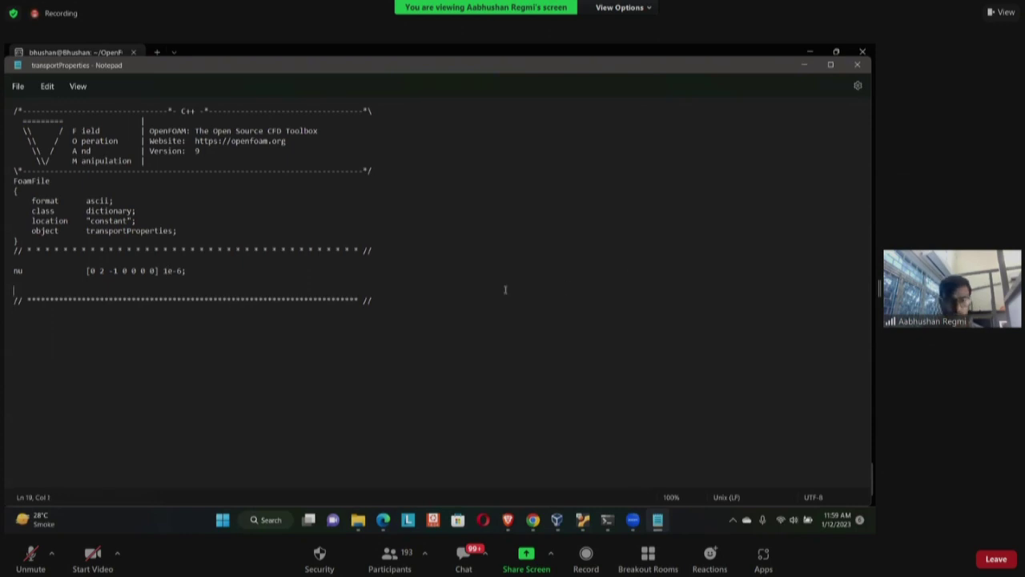
key("alt+F4")
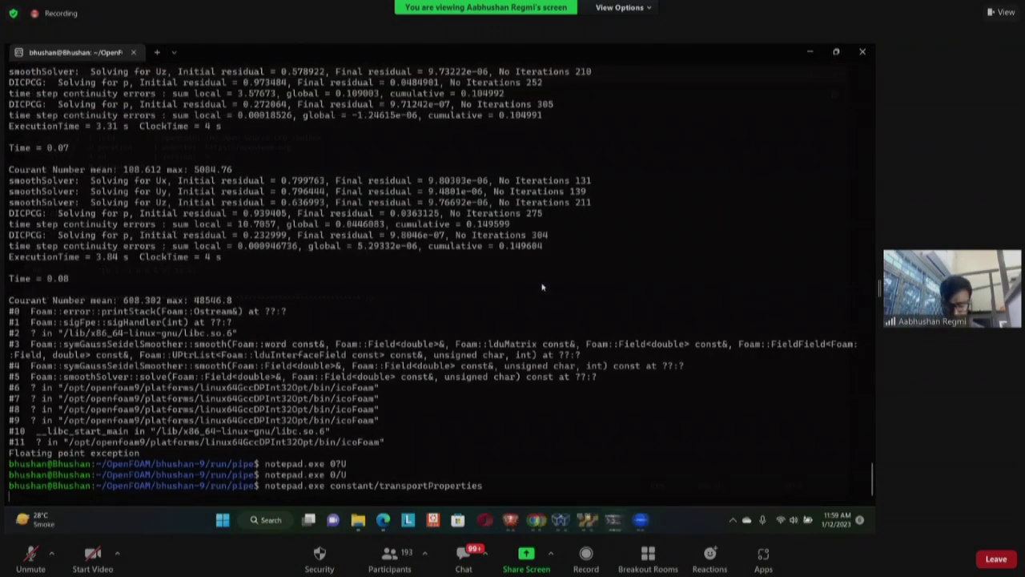
type("icoFoam")
key("Return")
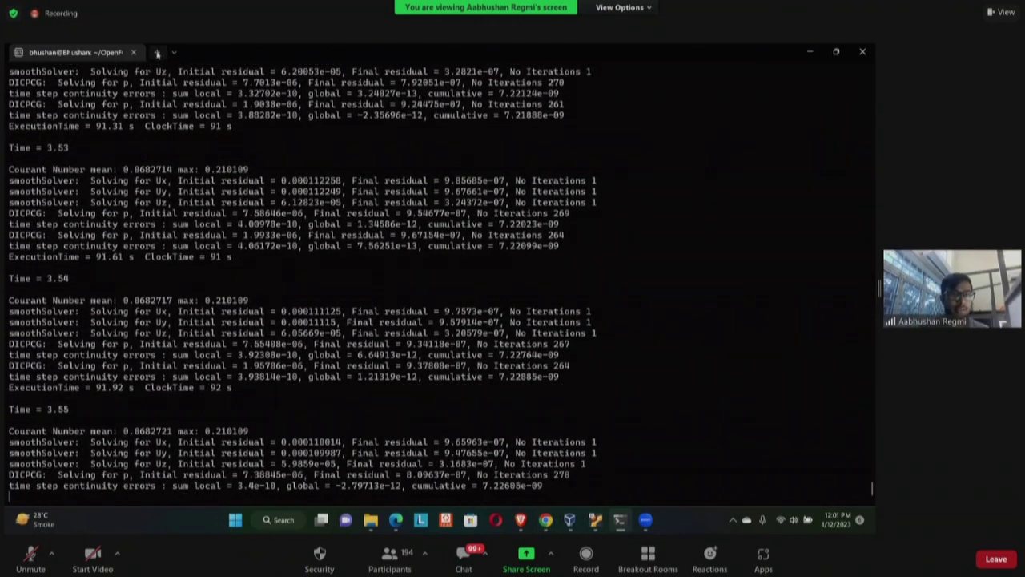
Open a second terminal session, load OpenFOAM 9 with of9, and go to the run directory
left_click(157, 53)
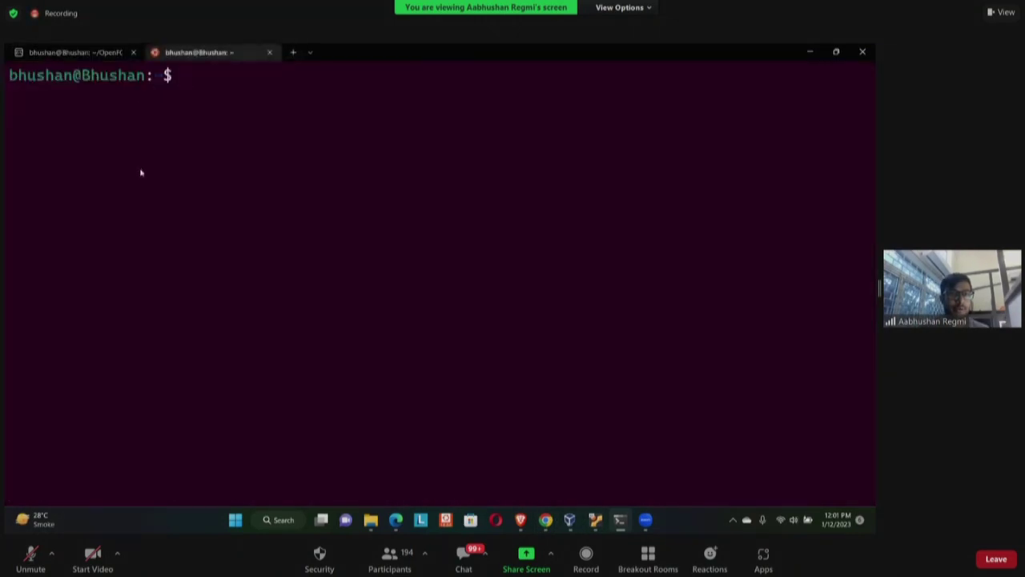
type("of9")
key("Return")
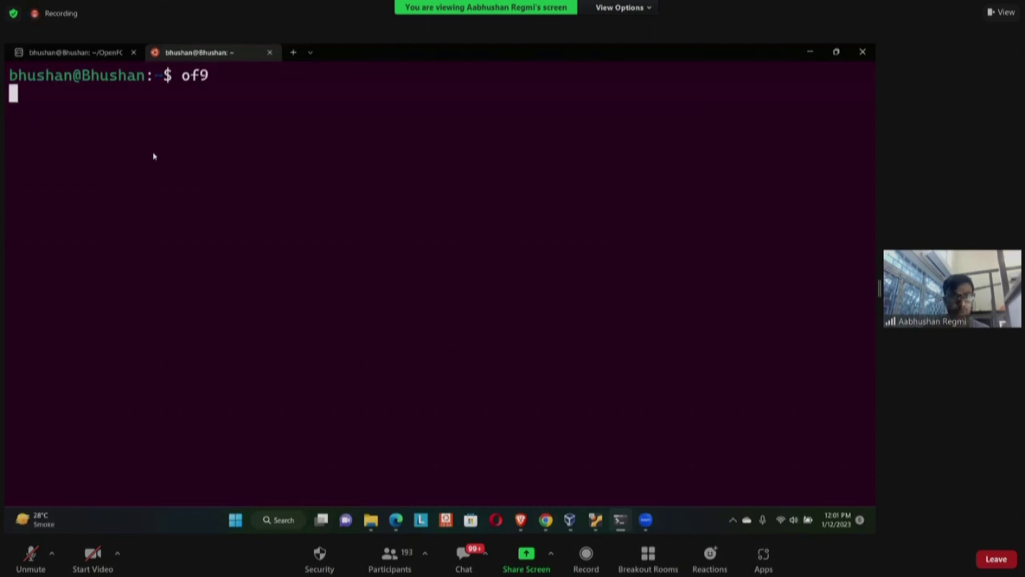
type("run")
key("Return")
List the contents of the run directory and change into the pipe case folder
type("ls")
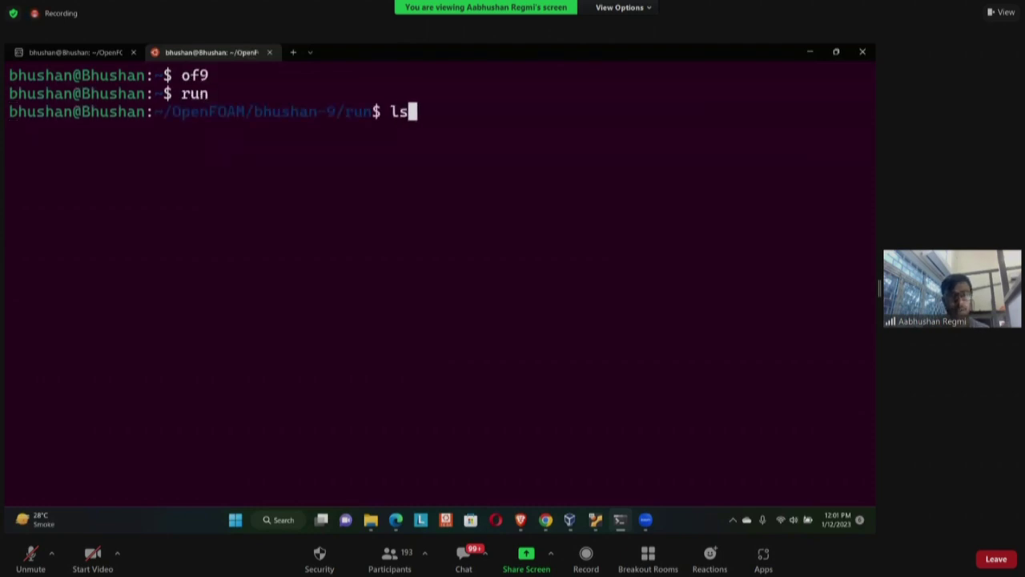
key("Return")
type("cd pip")
key("Tab")
key("Return")
Open the pipe case folder in File Explorer with explorer.exe from the terminal
type("expl")
key("BackSpace")
key("BackSpace")
key("BackSpace")
key("BackSpace")
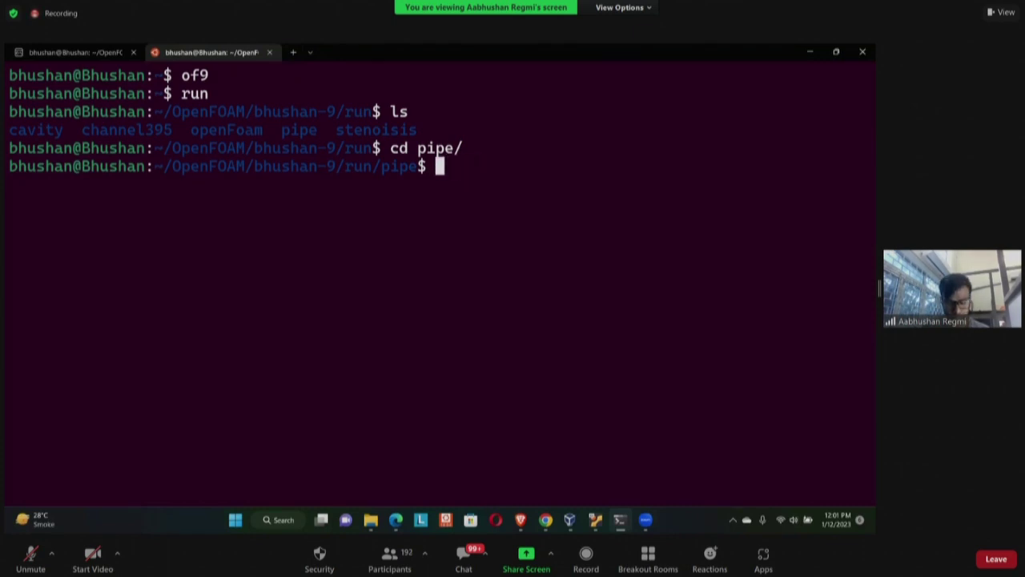
type("explorer.exe .")
key("Return")
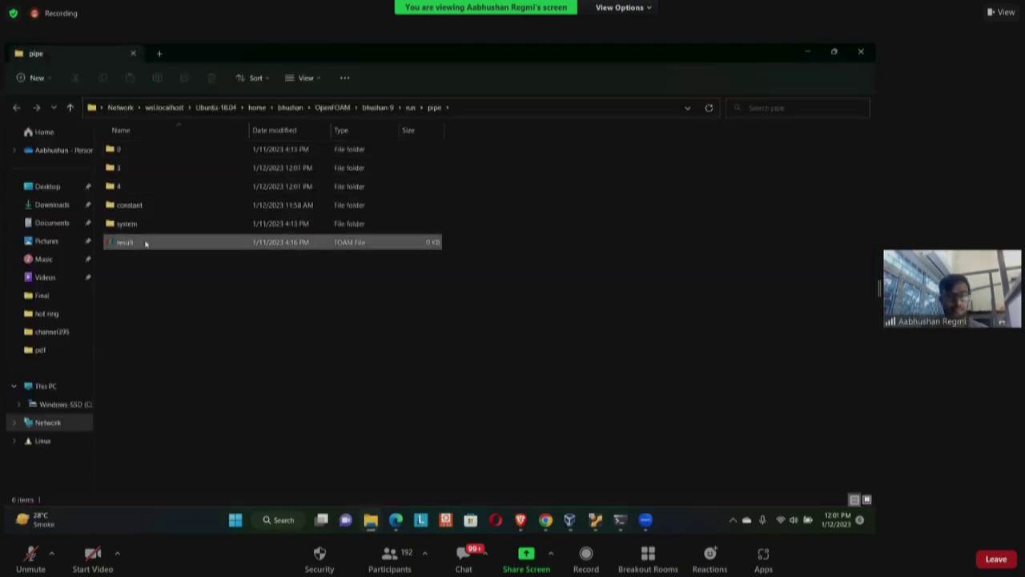
Open the result FOAM file in ParaView, load its data, and rotate the pipe to a side view
left_click(145, 242)
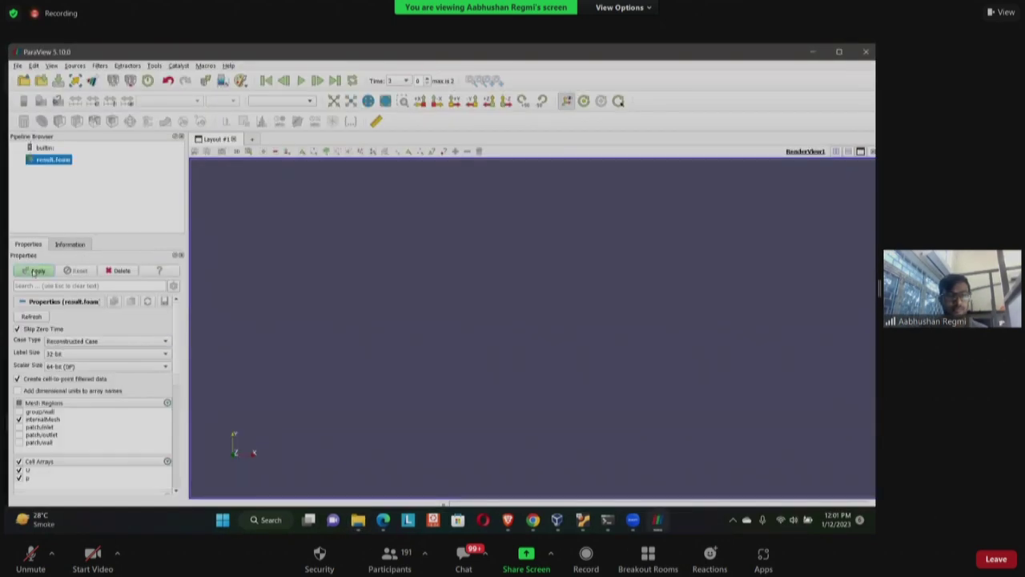
left_click(35, 272)
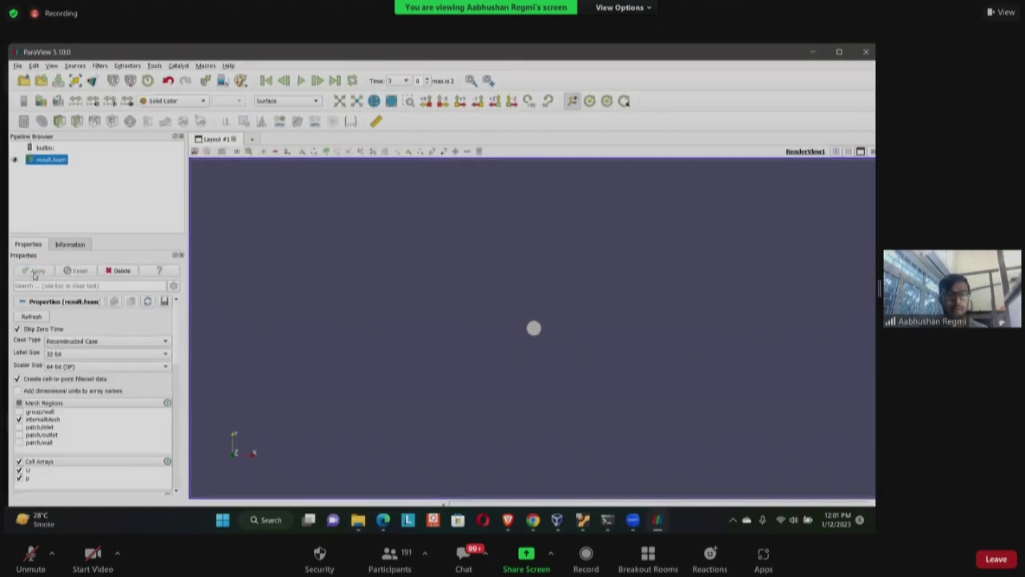
left_click_drag(434, 291, 377, 305)
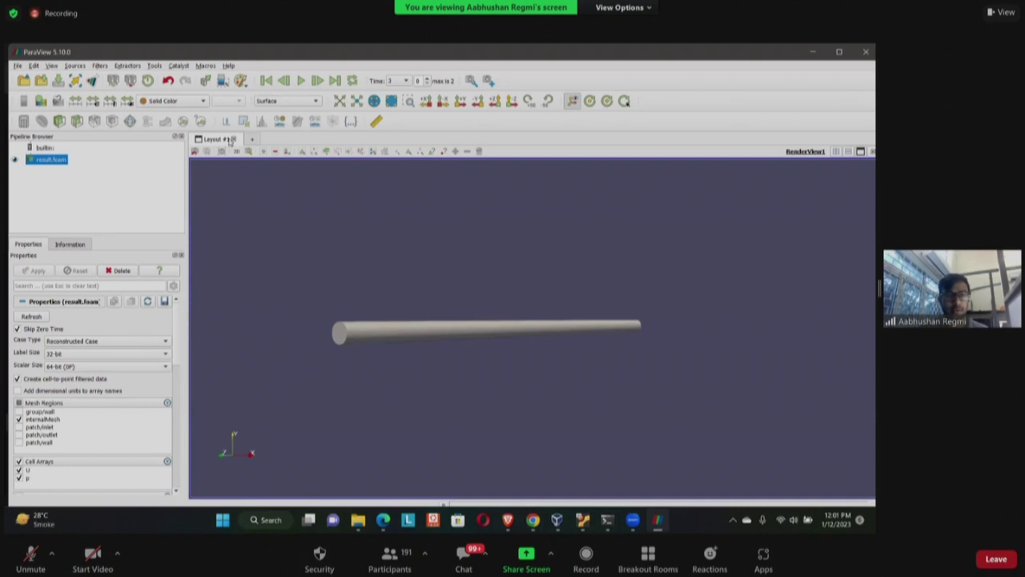
left_click(288, 103)
left_click(288, 124)
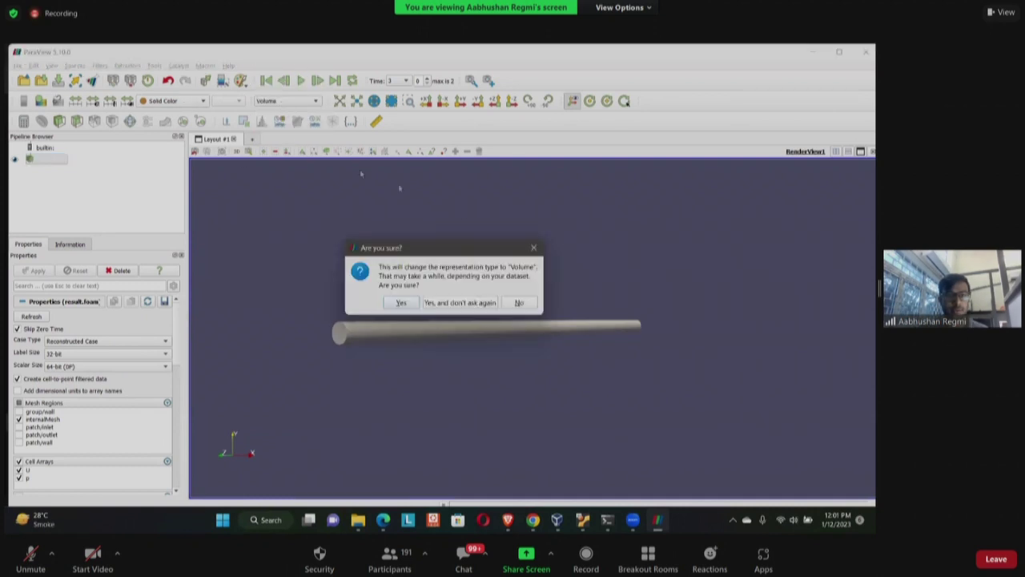
left_click(535, 247)
Display the pipe as Surface With Edges and orient it to show the mesh on its end face
left_click(289, 101)
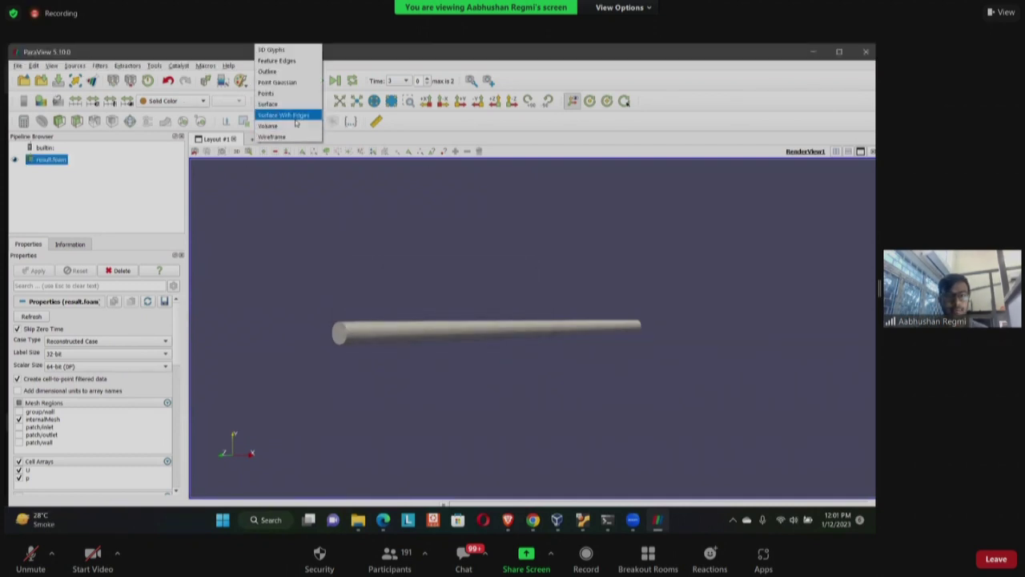
left_click(288, 113)
left_click_drag(447, 371, 602, 337)
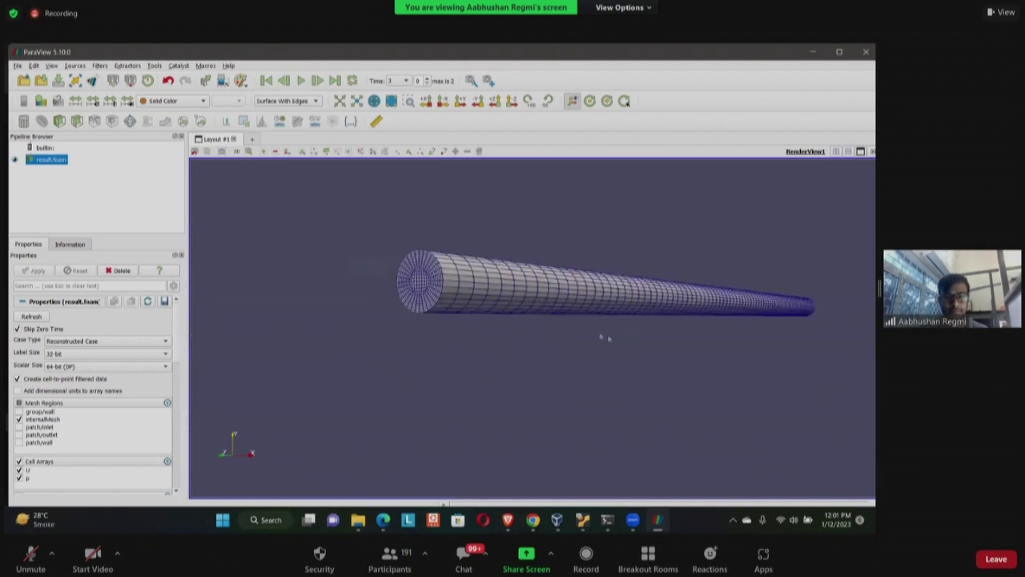
Display the pipe as a plain Surface without mesh edges
left_click(290, 101)
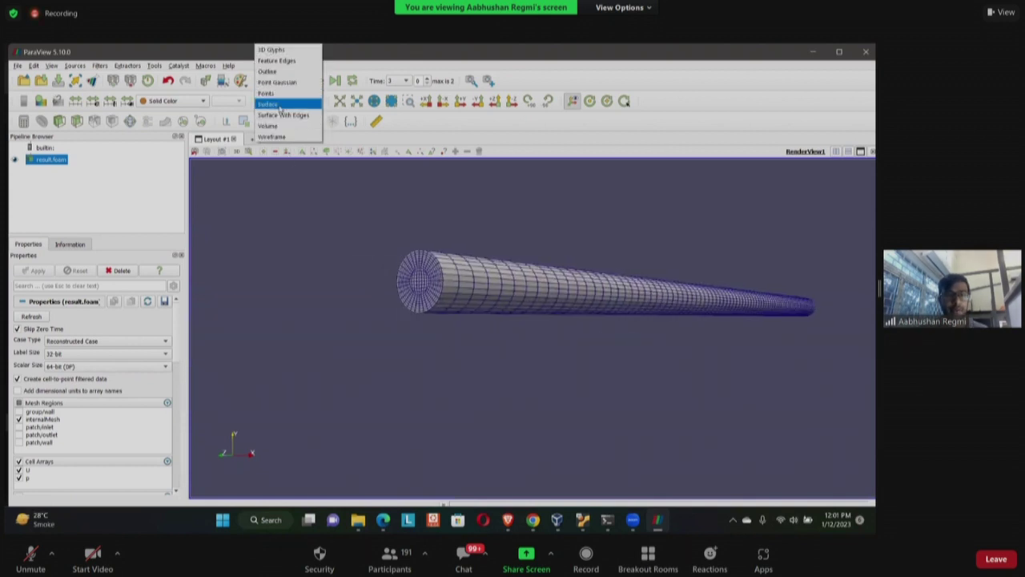
key("Return")
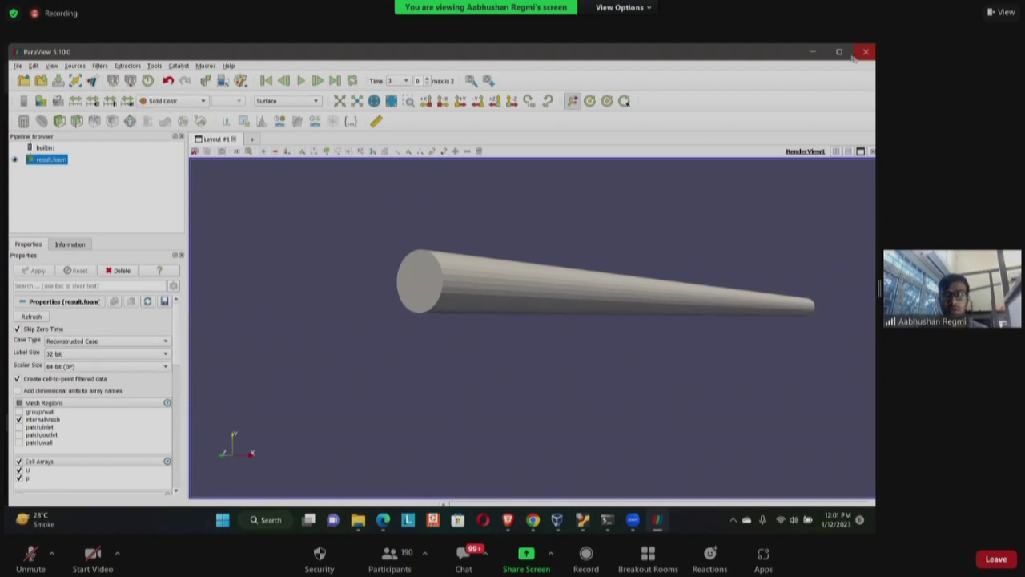
Check the end of the solver output in the terminal, and close ParaView
left_click(606, 521)
left_click(80, 52)
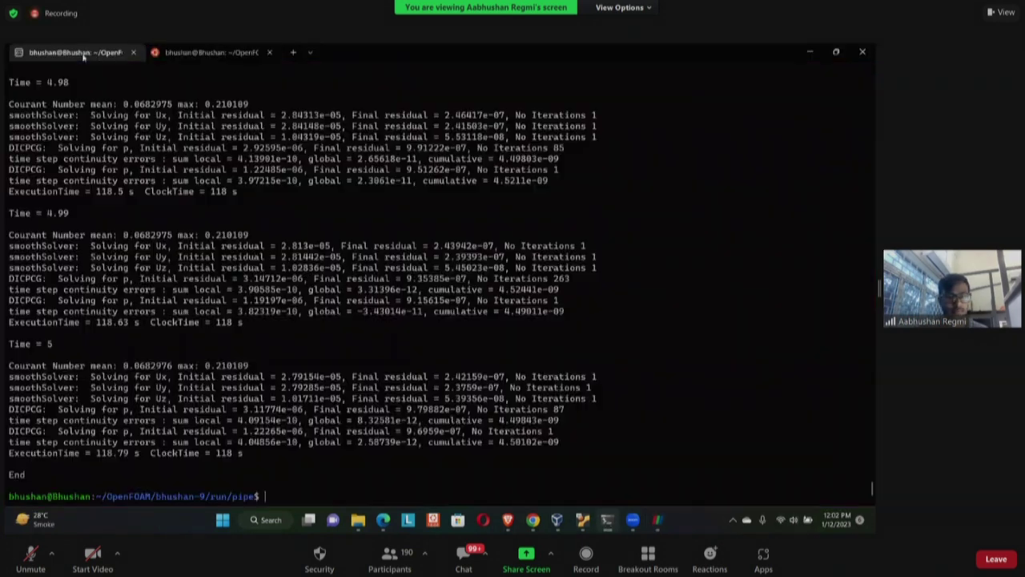
left_click(809, 51)
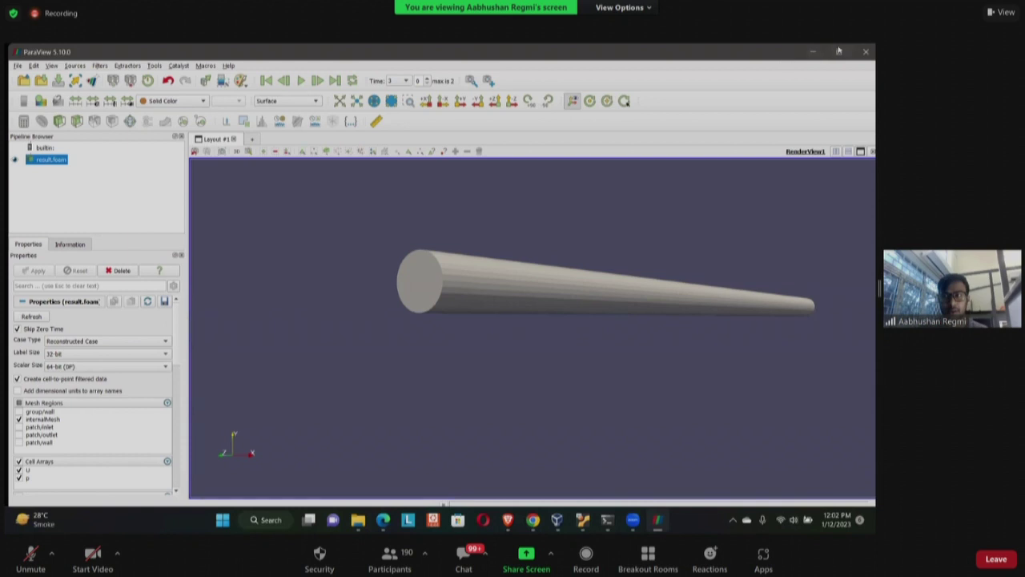
left_click(866, 53)
Create an empty result.foam file in the pipe case folder using the touch command
type("touch result.fo")
key("BackSpace")
key("BackSpace")
key("BackSpace")
key("BackSpace")
key("BackSpace")
type("lt.foam")
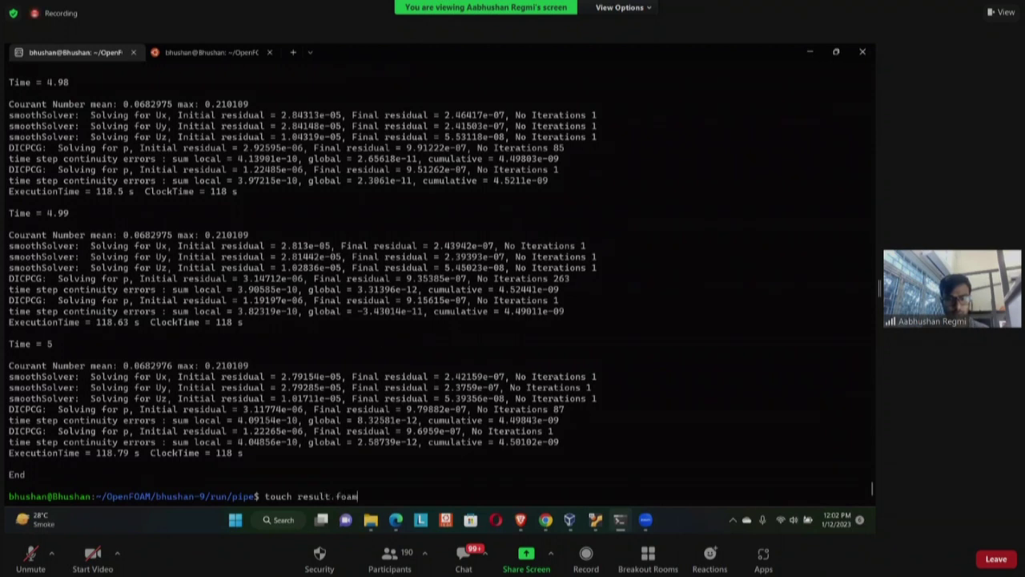
key("Return")
Open the pipe case folder in File Explorer from the terminal with explorer.exe
type("exp")
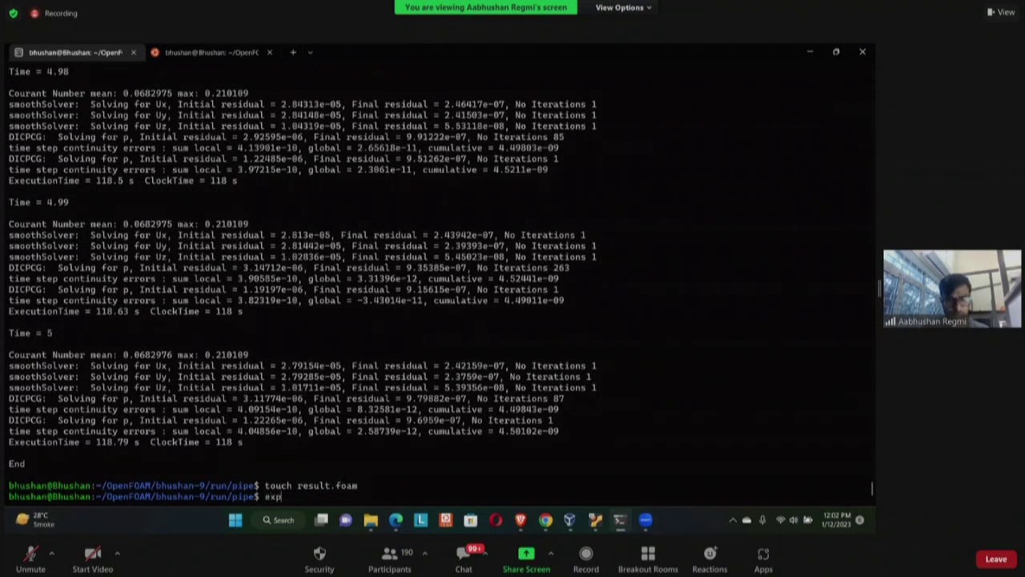
key("Tab")
type("plorer.exe .")
key("Return")
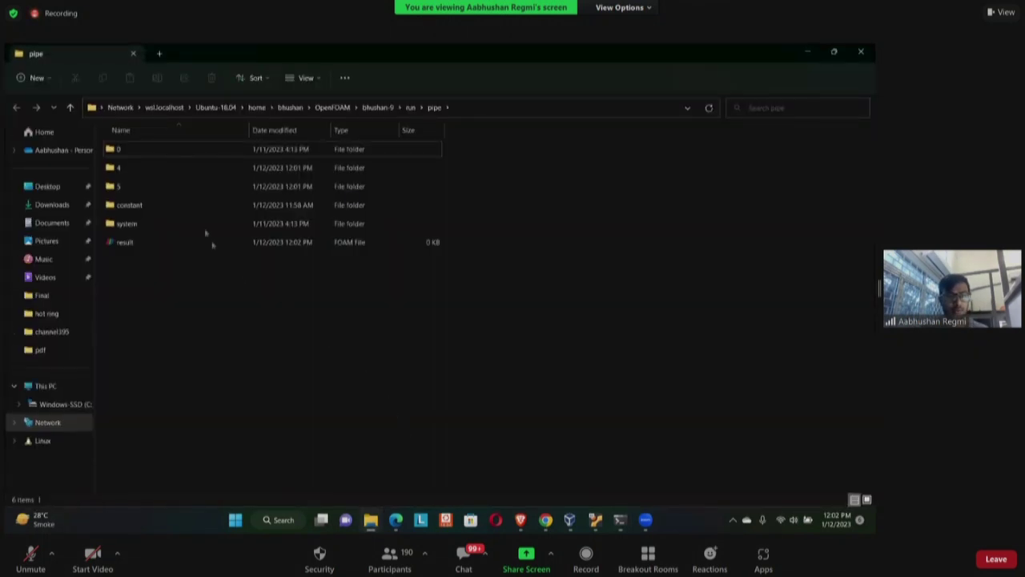
Open the result FOAM file in ParaView with its data loaded, and show the pipe coloured by U in an angled side view
double_click(140, 242)
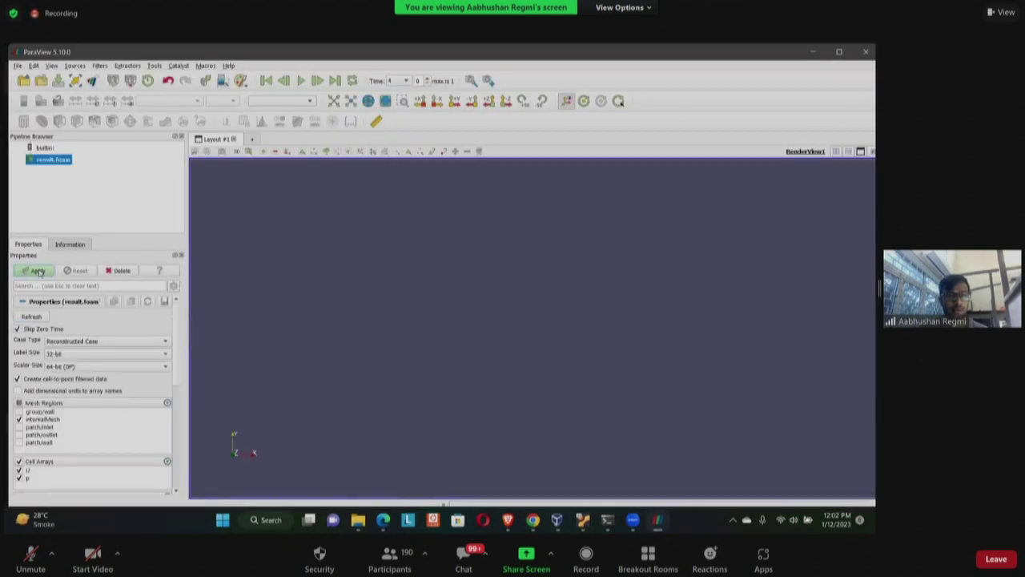
left_click(38, 272)
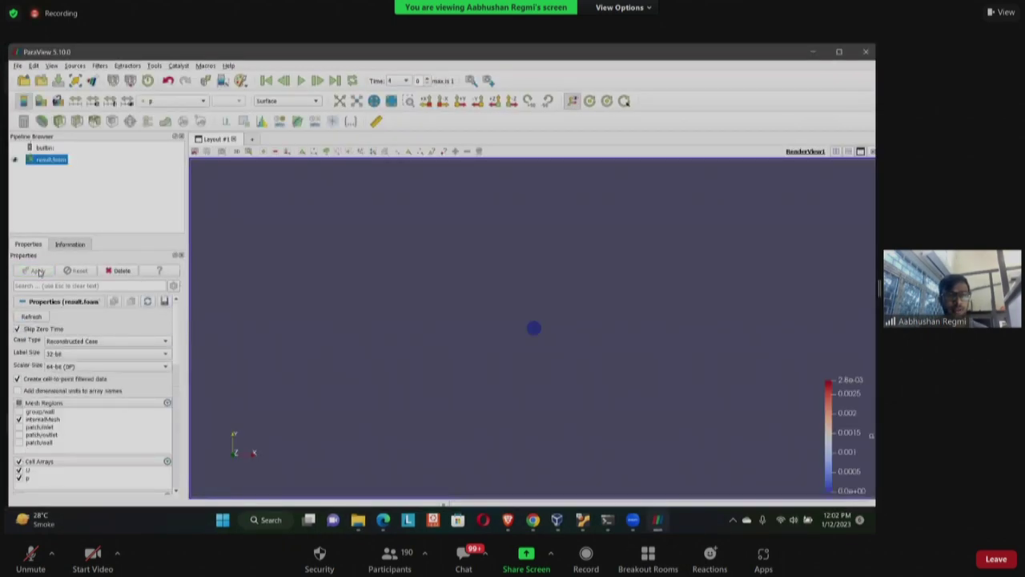
left_click(176, 103)
left_click_drag(427, 291, 312, 205)
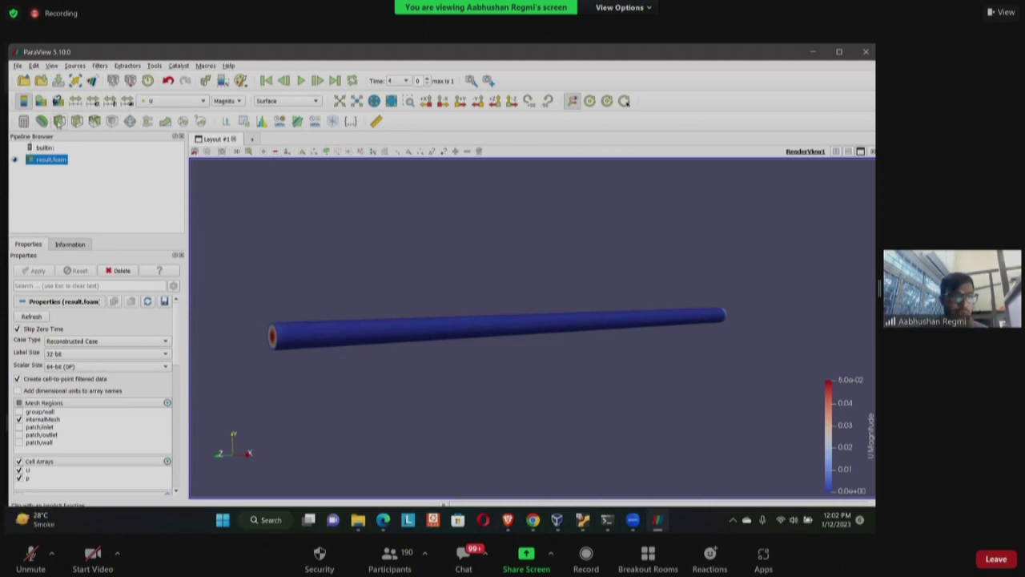
Clip the pipe lengthwise with a plane normal to X and hide the clipping plane
left_click(58, 121)
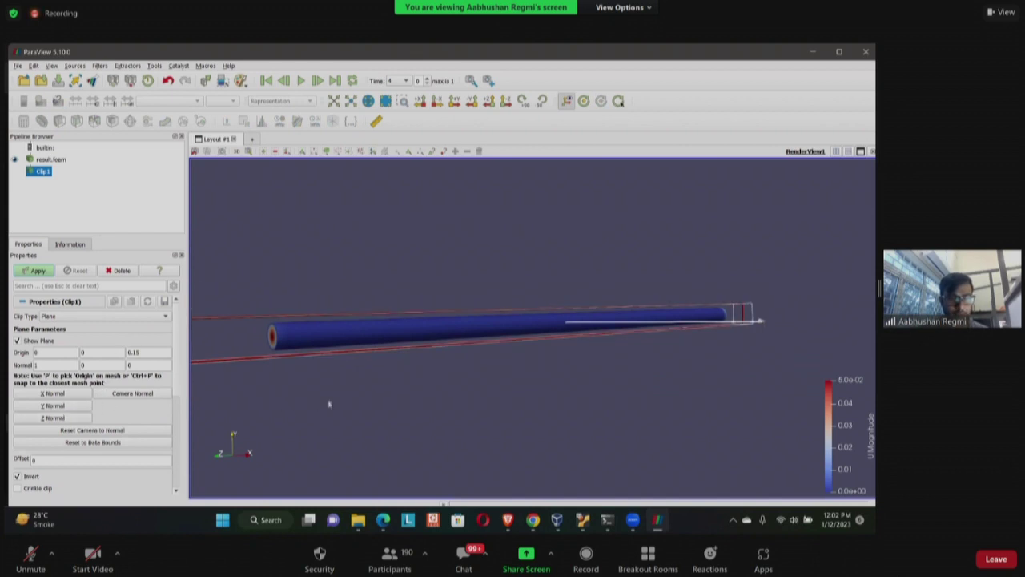
left_click(47, 271)
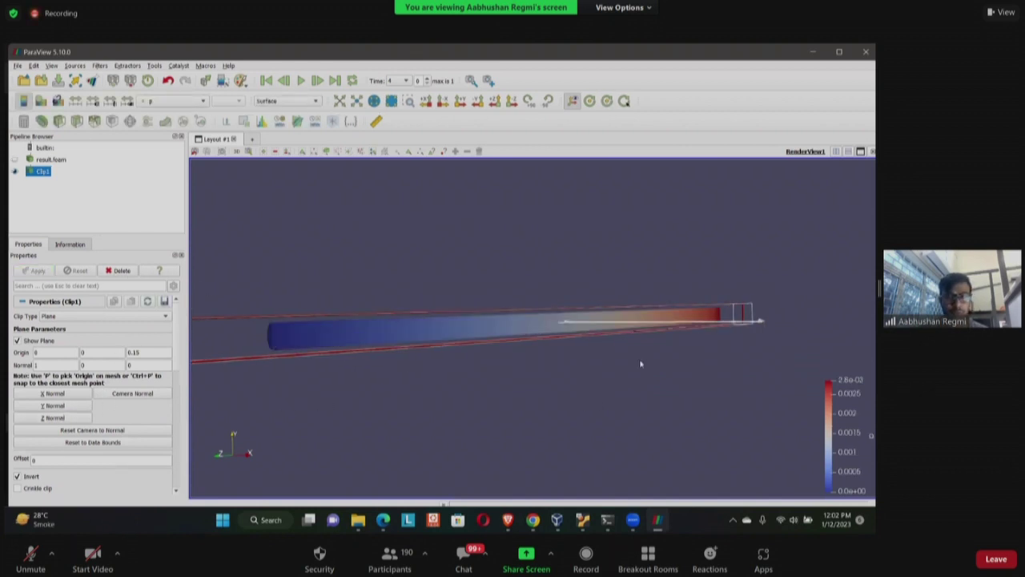
left_click(17, 341)
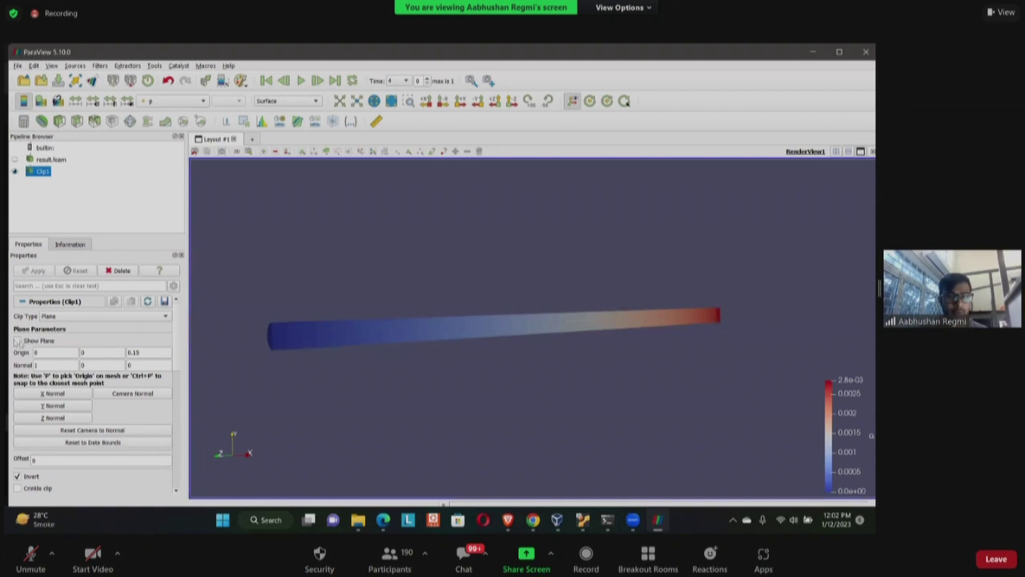
scroll(347, 366, "up", 1)
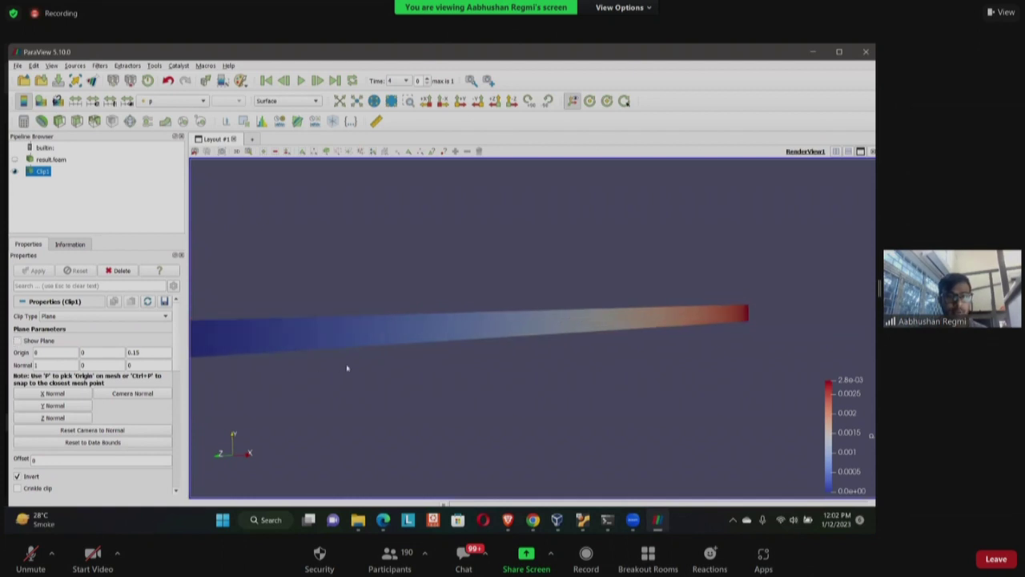
Show the clipped pipe at the last time step coloured by U, with its cut face turned to the viewer
left_click(335, 81)
left_click(176, 101)
left_click(183, 109)
left_click_drag(559, 373, 446, 297)
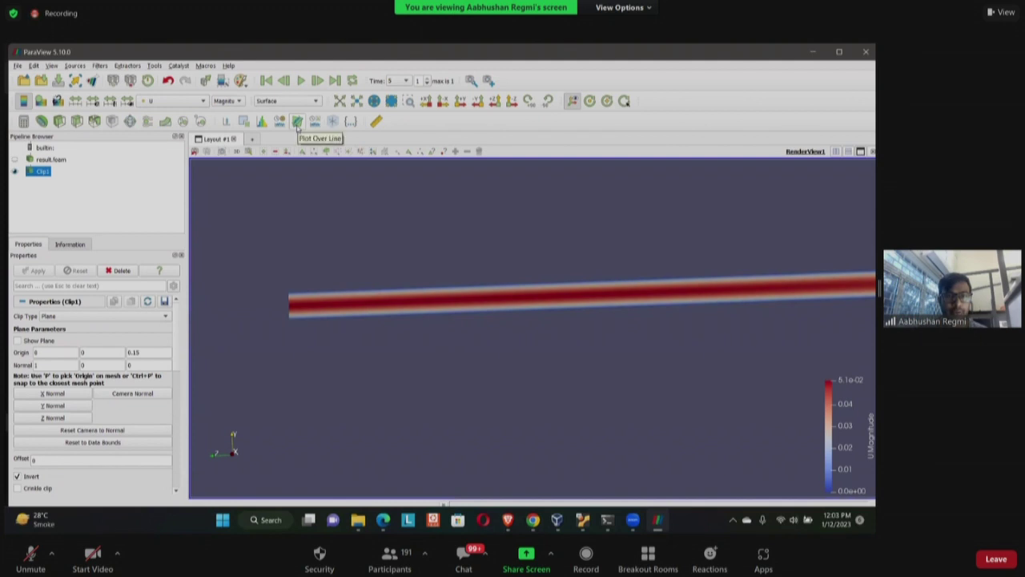
Plot the data over a line across the clipped pipe aligned with the Y axis
left_click(297, 121)
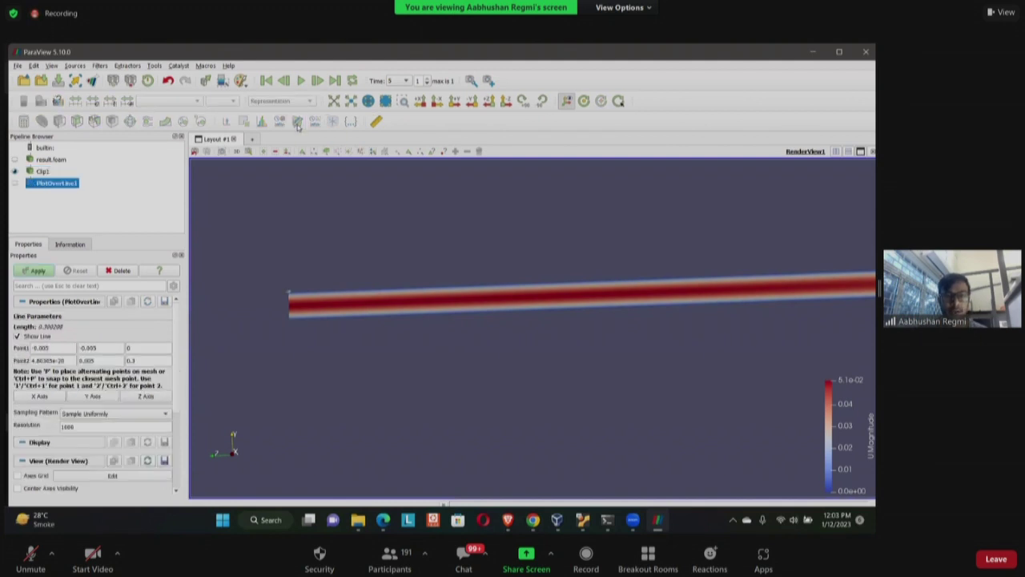
left_click(105, 399)
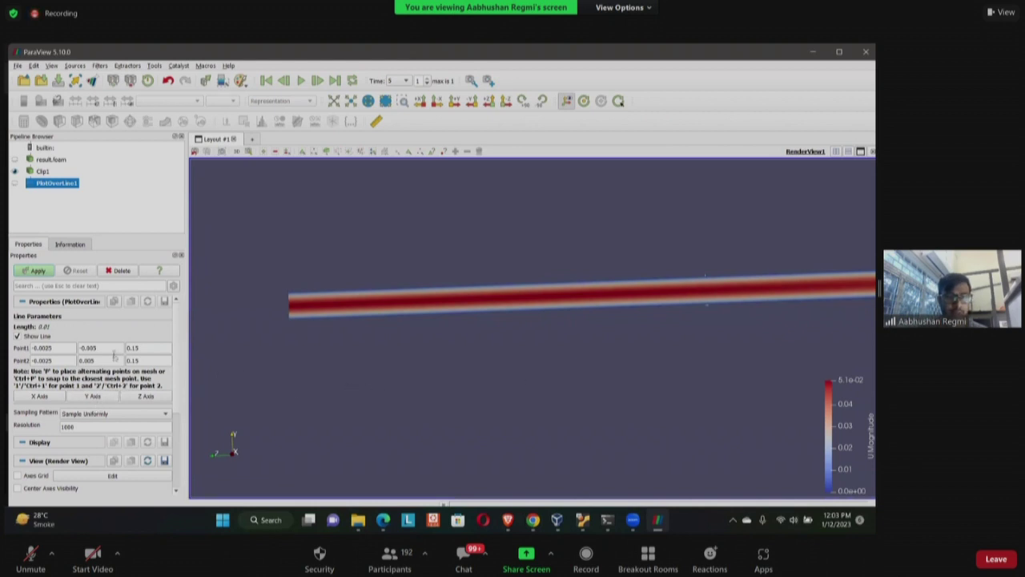
left_click(37, 271)
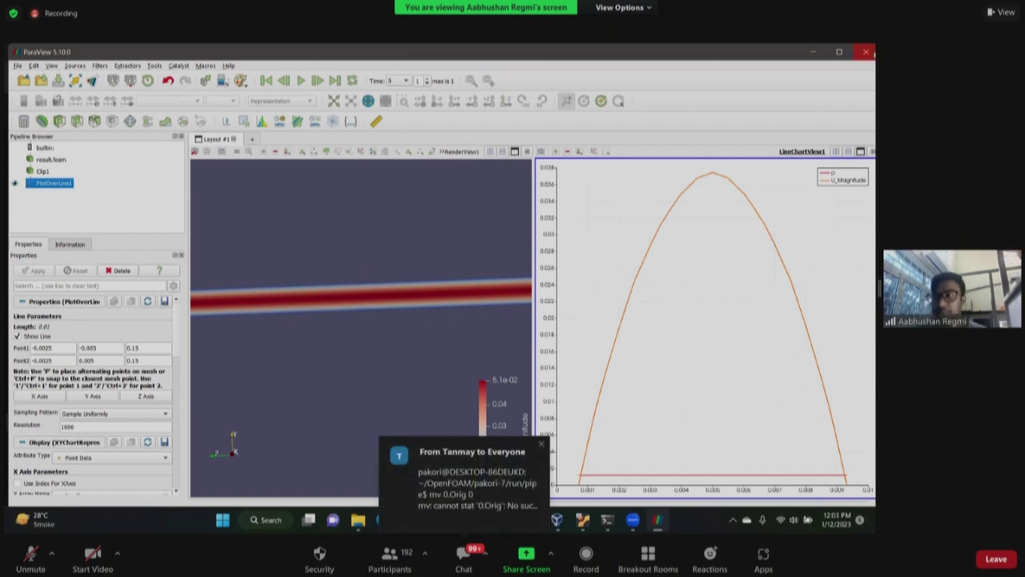
Close ParaView and switch to the Ubuntu 18.04 virtual machine in VirtualBox
left_click(866, 51)
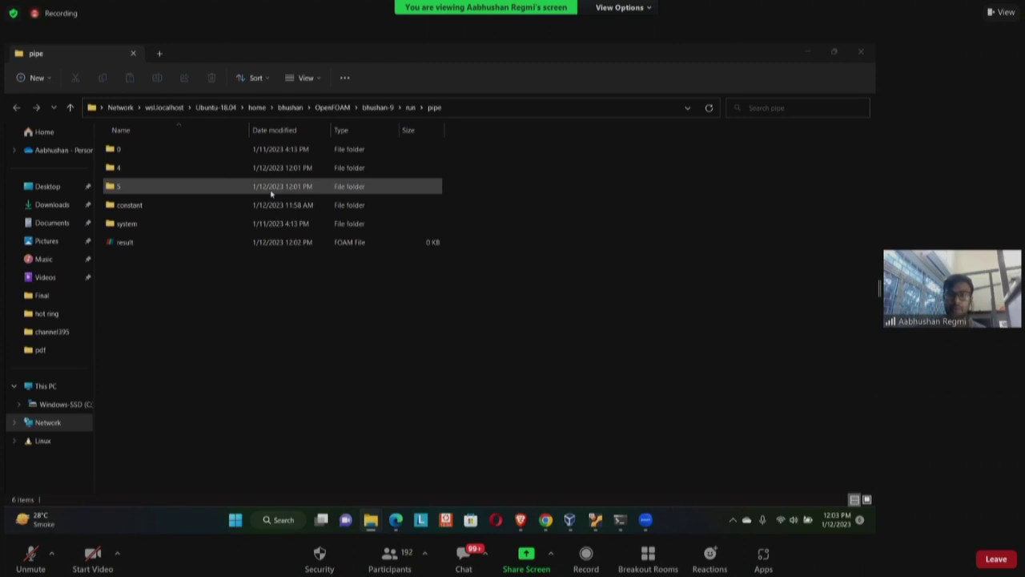
left_click(351, 406)
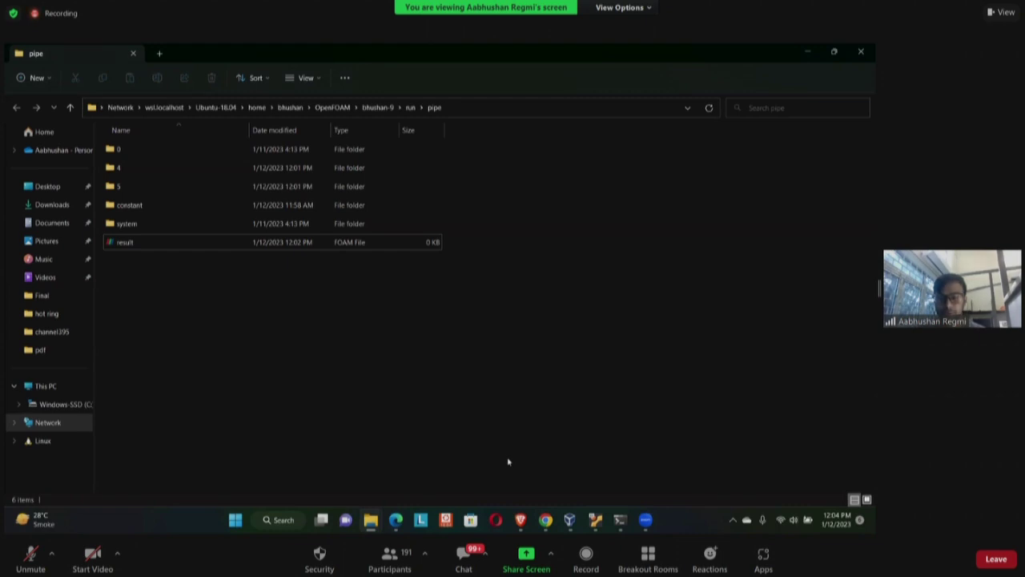
mouse_move(599, 520)
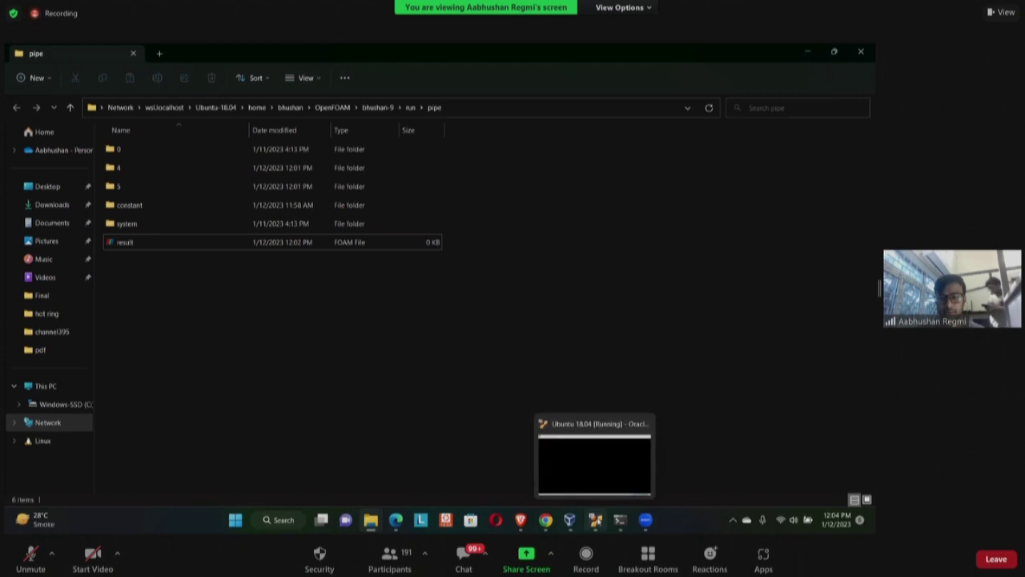
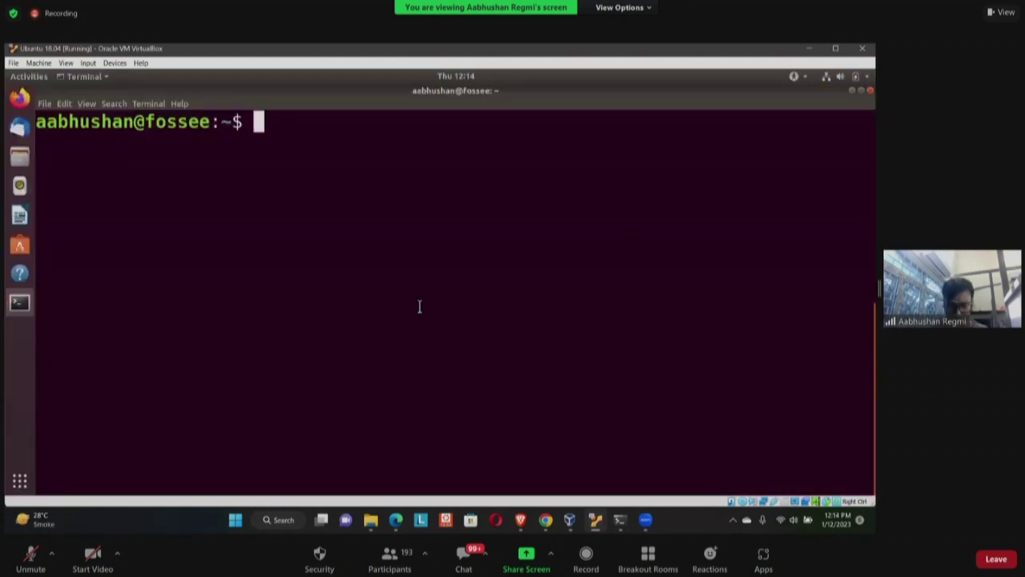
Start a recursive copy command with the OpenFOAM 7 tutorials' incompressible/pimpleFoam directory as the beginning of the source path
type("cp -r ")
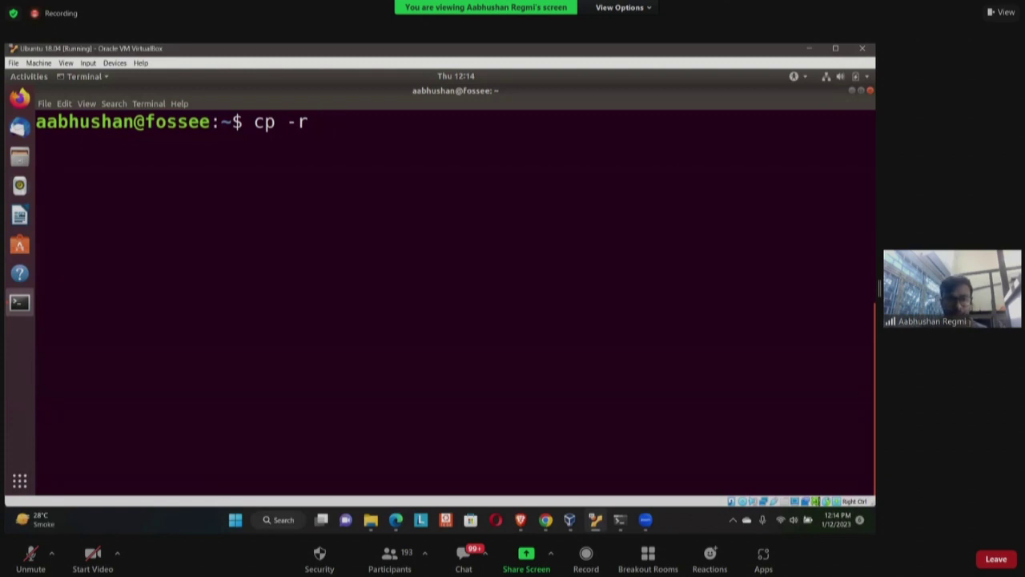
type("$FOAM_RU")
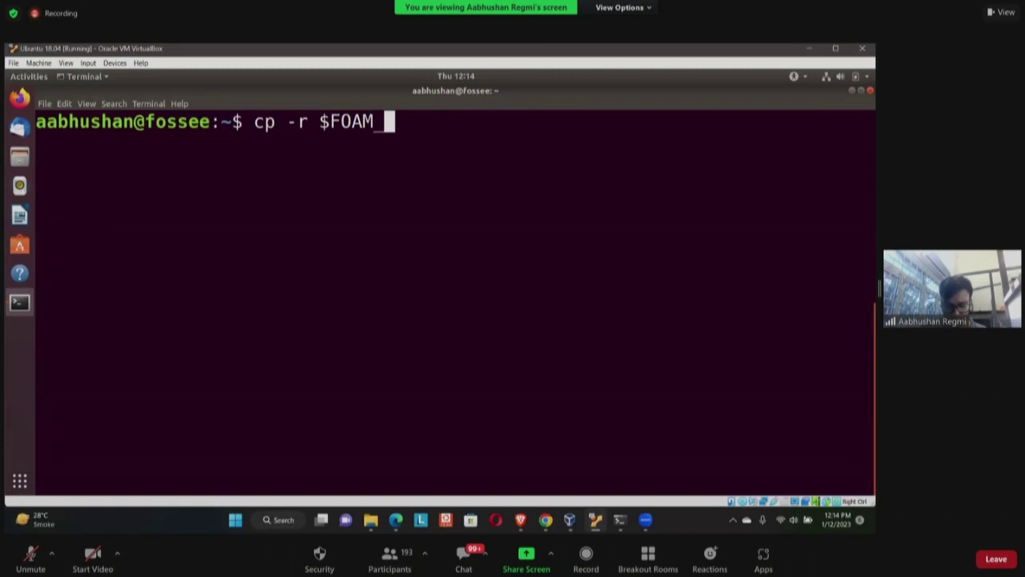
key("BackSpace")
key("BackSpace")
type("TU")
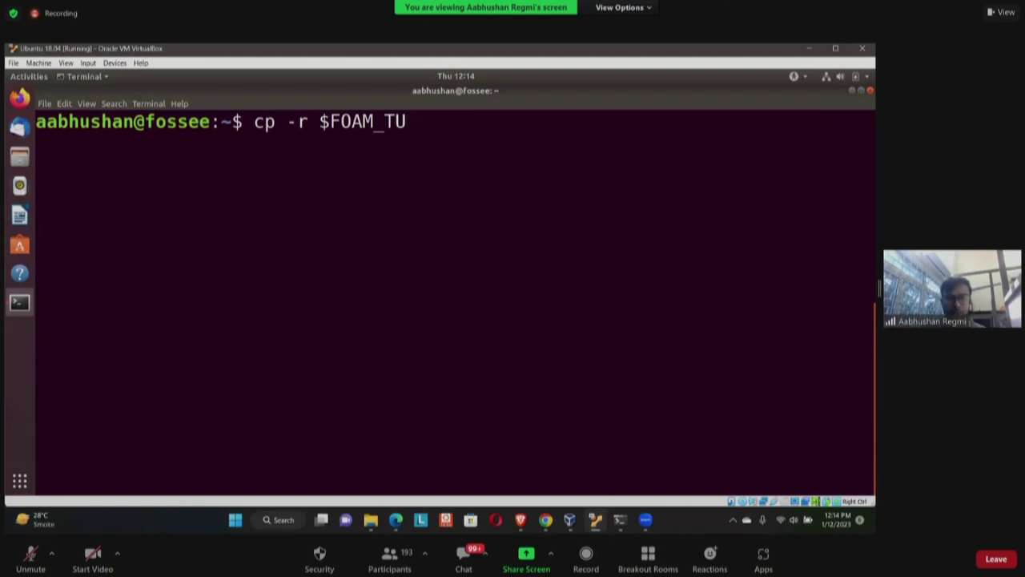
key("Tab")
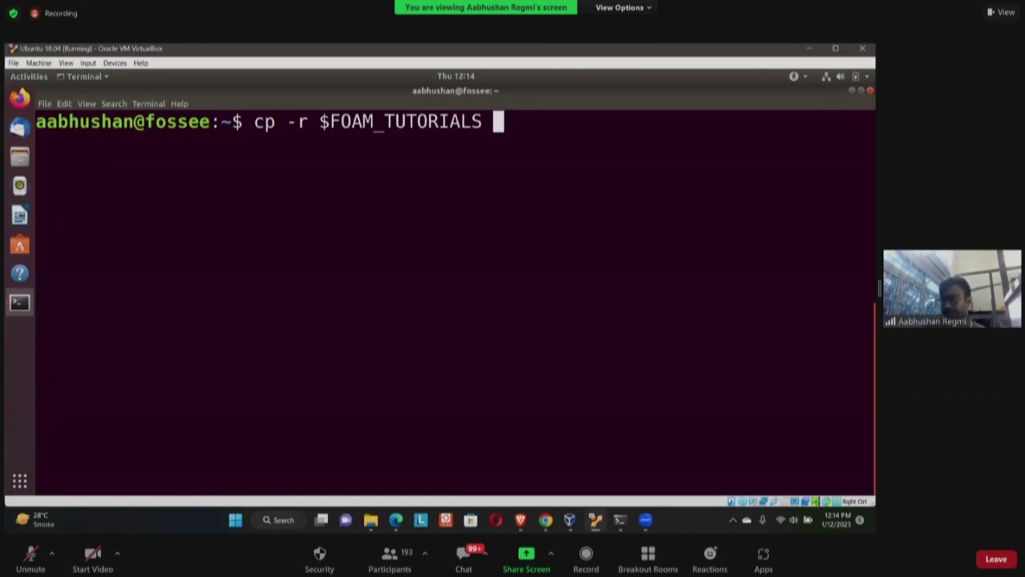
key("BackSpace")
type("/")
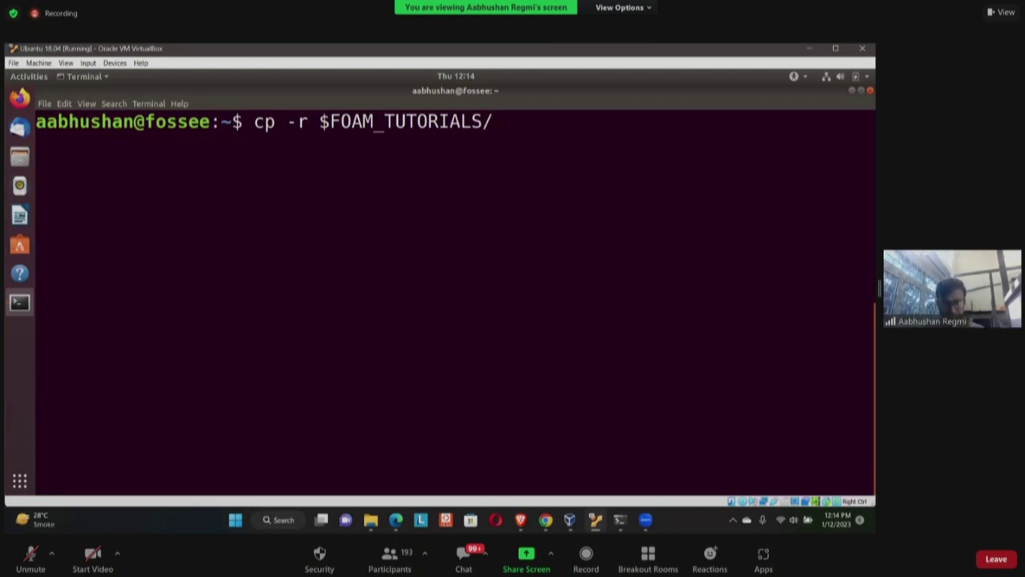
type("in")
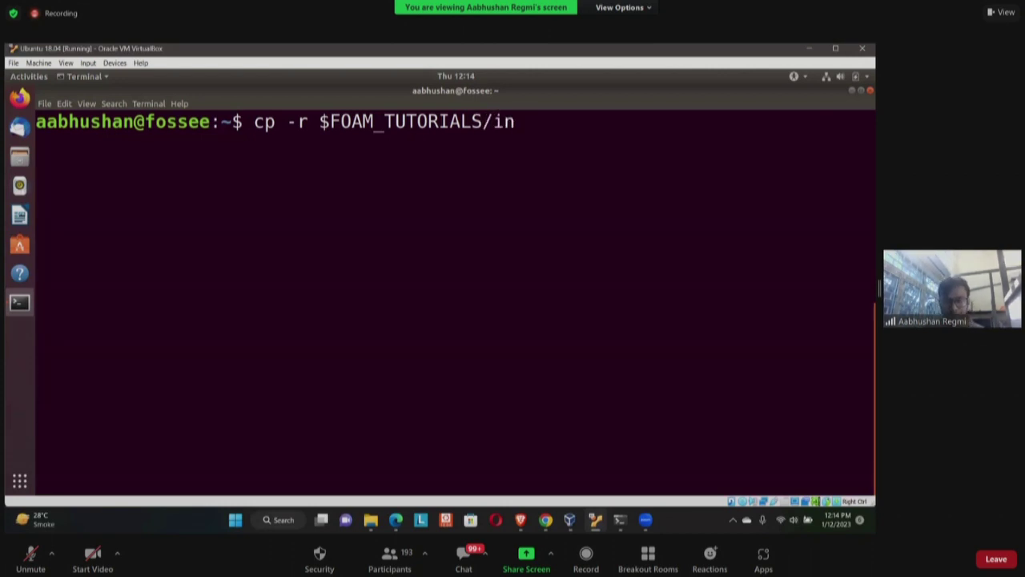
key("Tab")
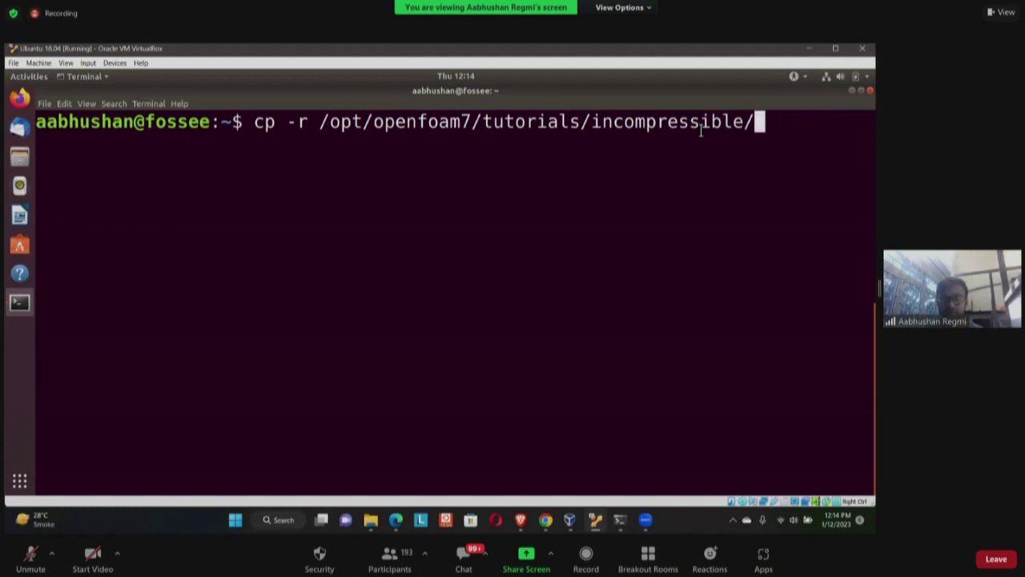
type("pim")
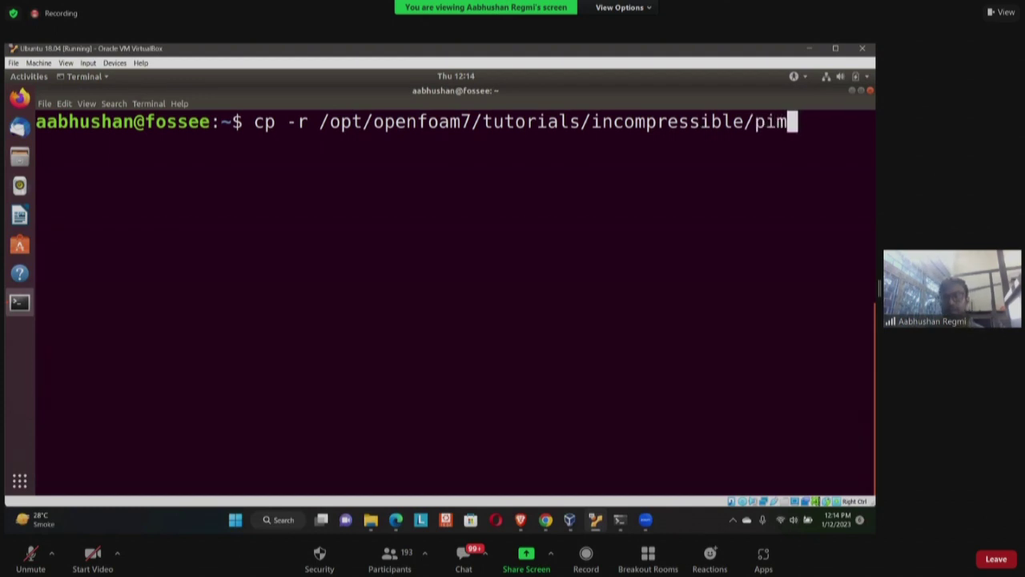
key("Tab")
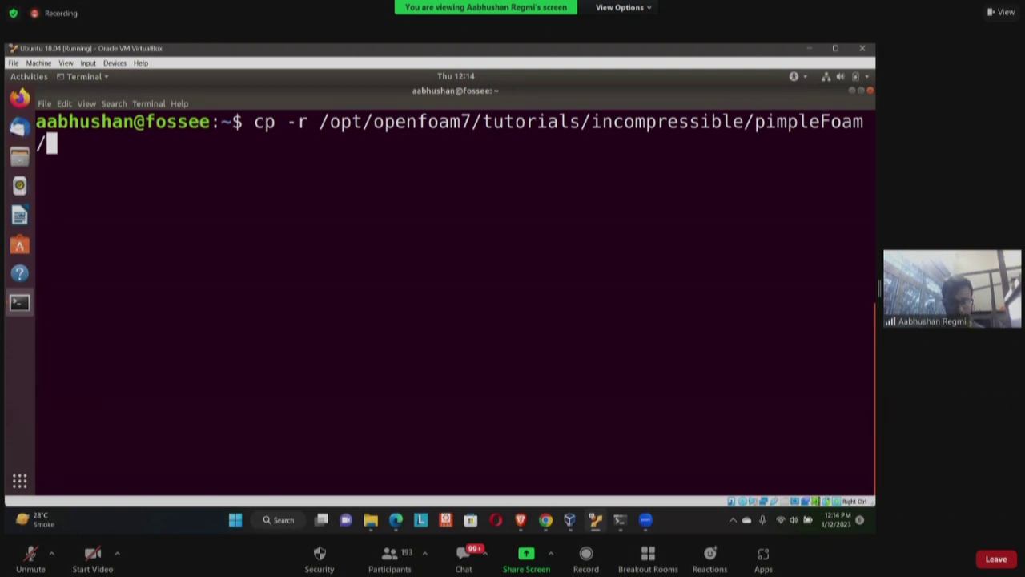
Complete the source path with RAS/pitzDaily, set $FOAM_RUN as the destination, and run the copy
type("RAS")
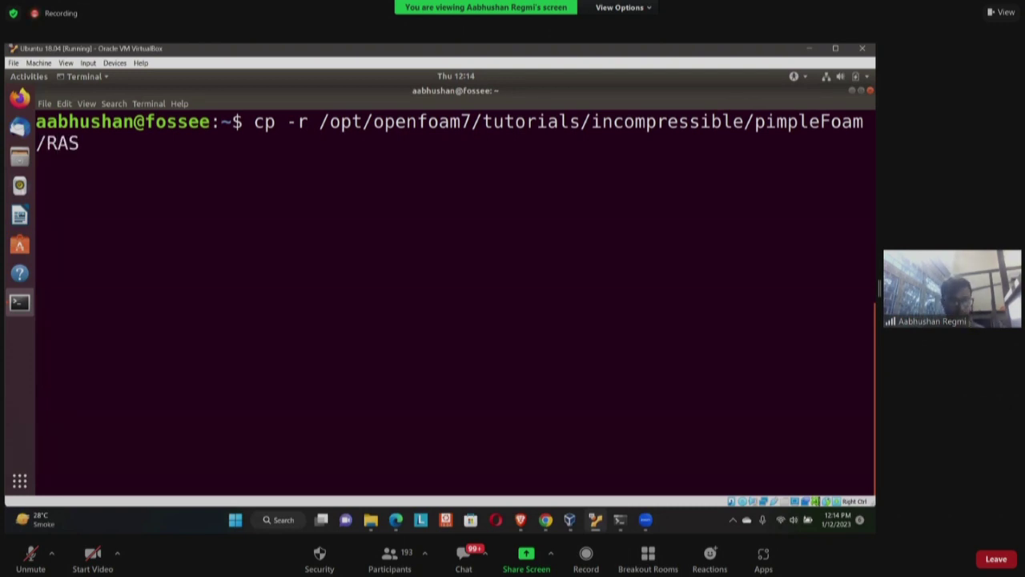
type("/")
key("BackSpace")
key("BackSpace")
key("BackSpace")
key("BackSpace")
type("RAS/")
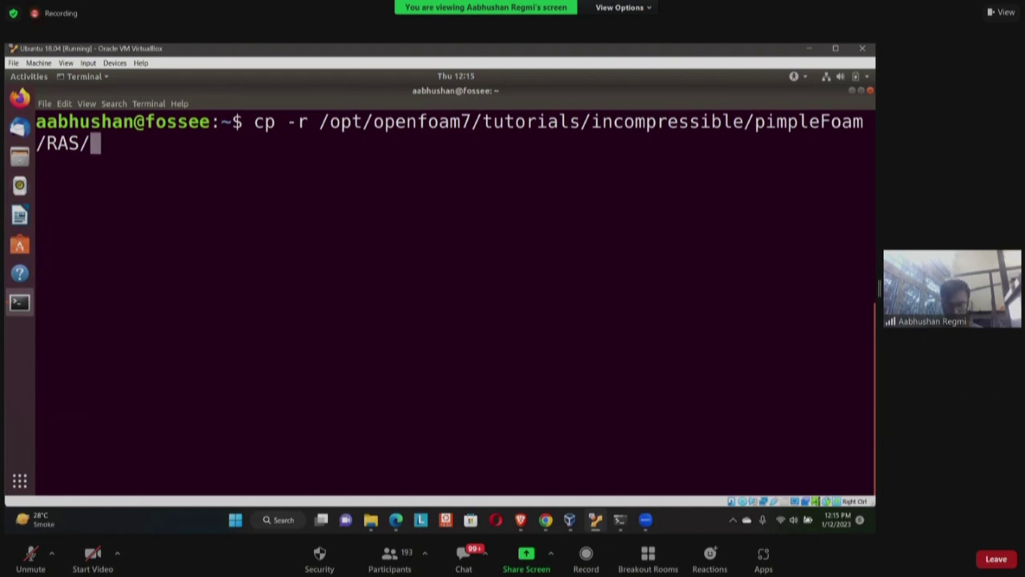
type("pi")
key("Tab")
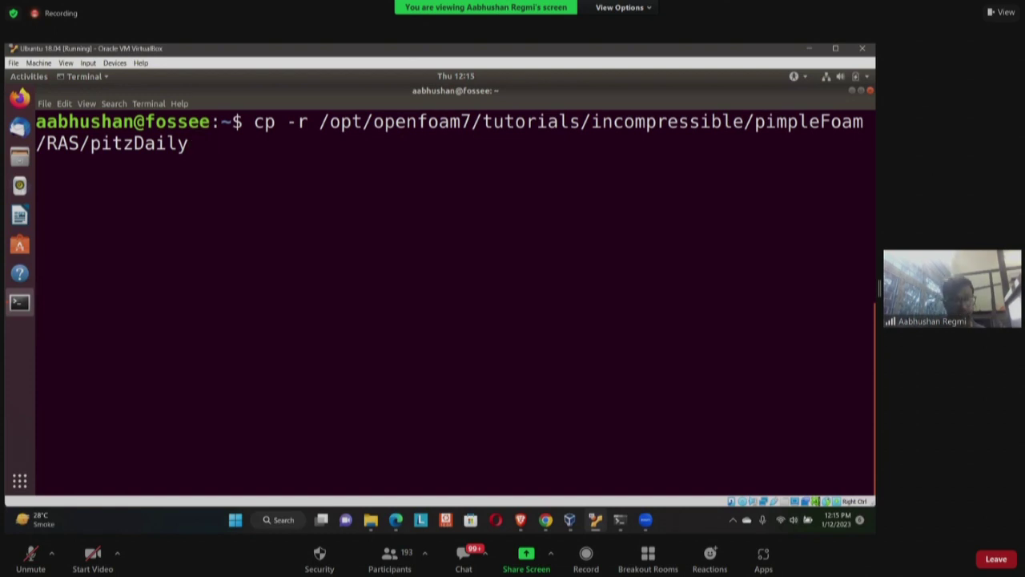
type("$FOAM_RUN")
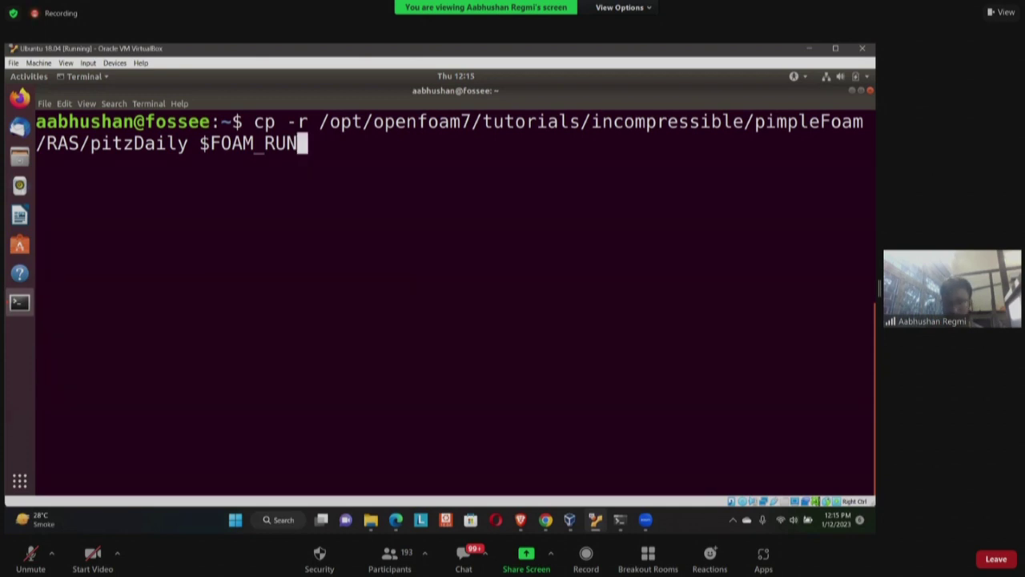
key("Return")
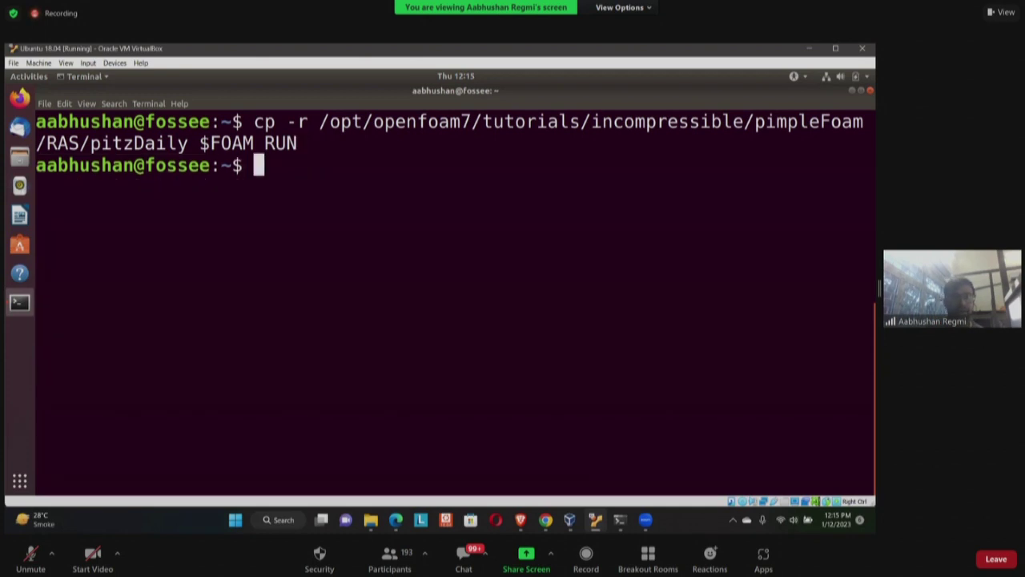
left_click_drag(200, 142, 298, 144)
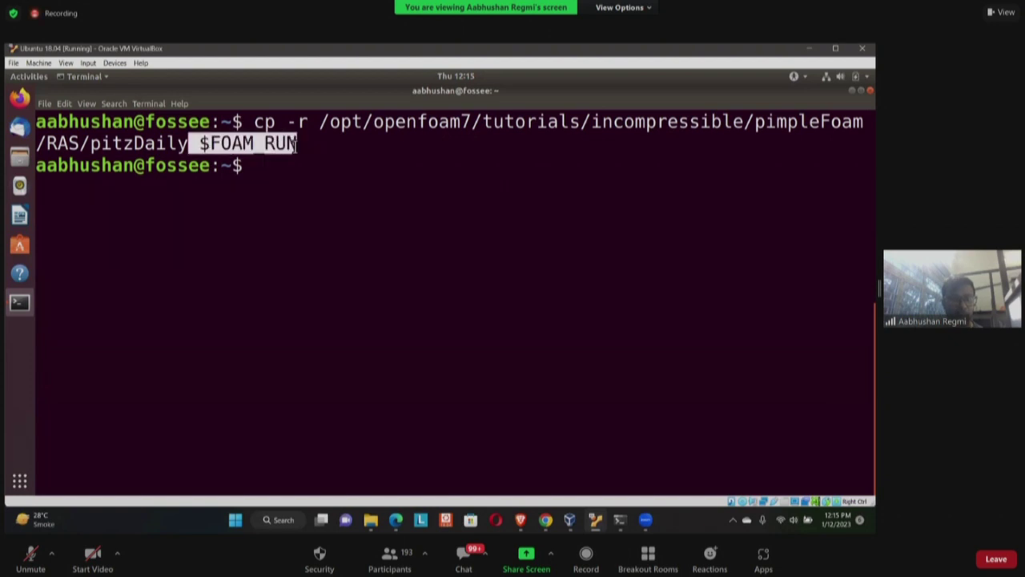
left_click(275, 167)
left_click_drag(201, 144, 298, 144)
left_click(244, 165)
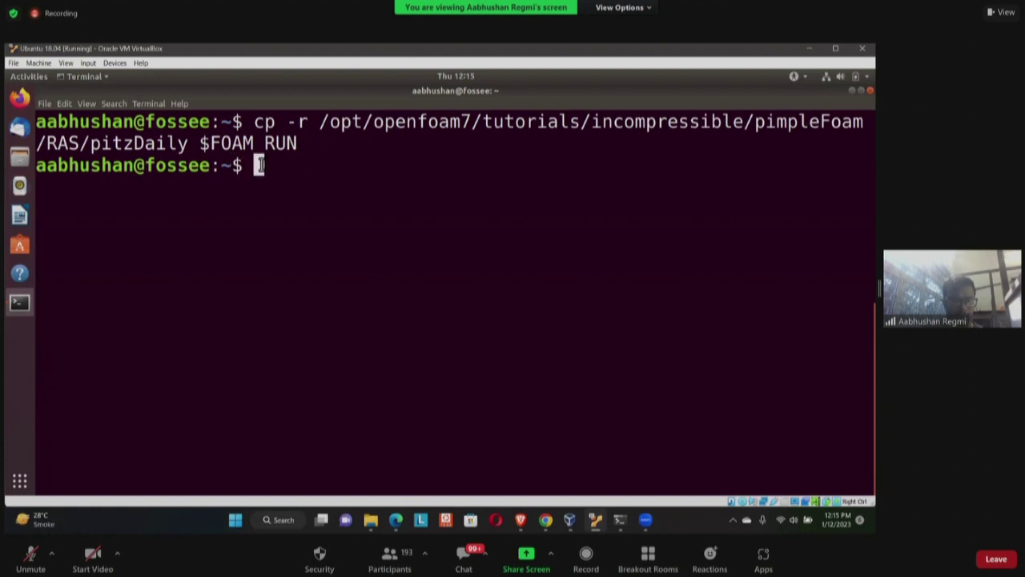
Change to the $FOAM_RUN directory and list its contents
type("cd $FOAM_RUN")
key("Return")
type("ls")
key("Return")
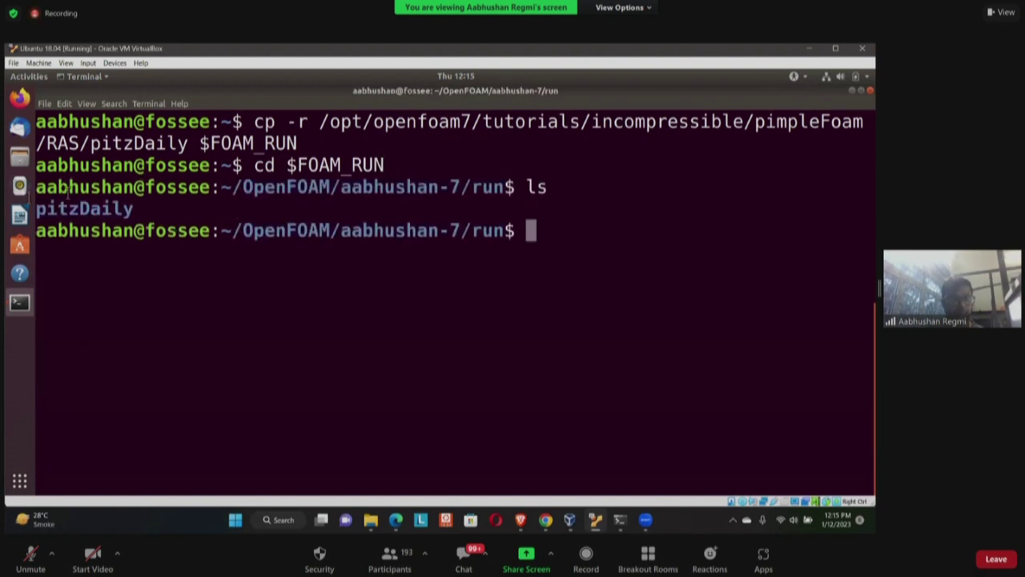
left_click_drag(36, 208, 133, 209)
left_click(132, 285)
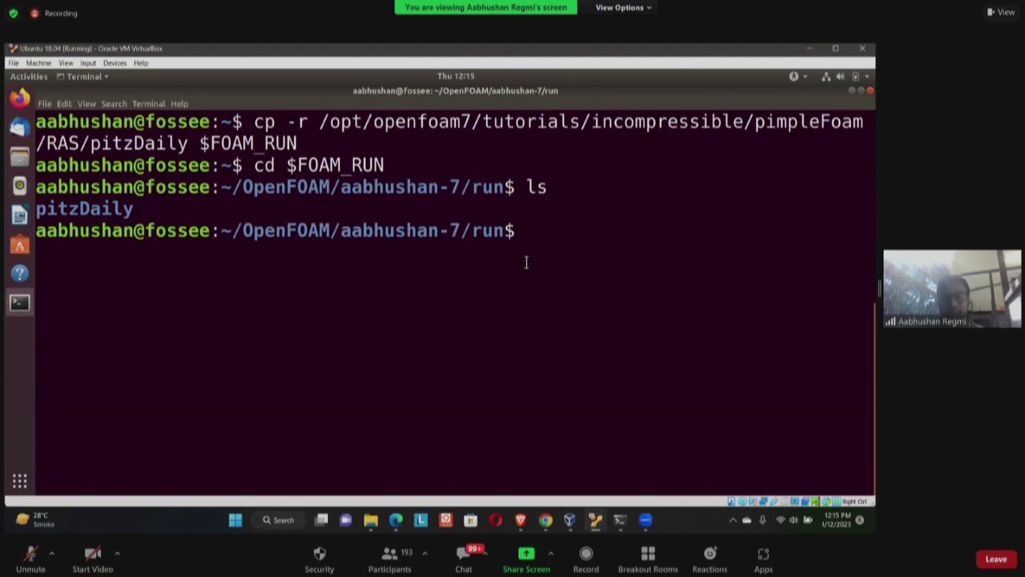
Enter the pitzDaily case directory and list its contents
type("cd p")
key("Tab")
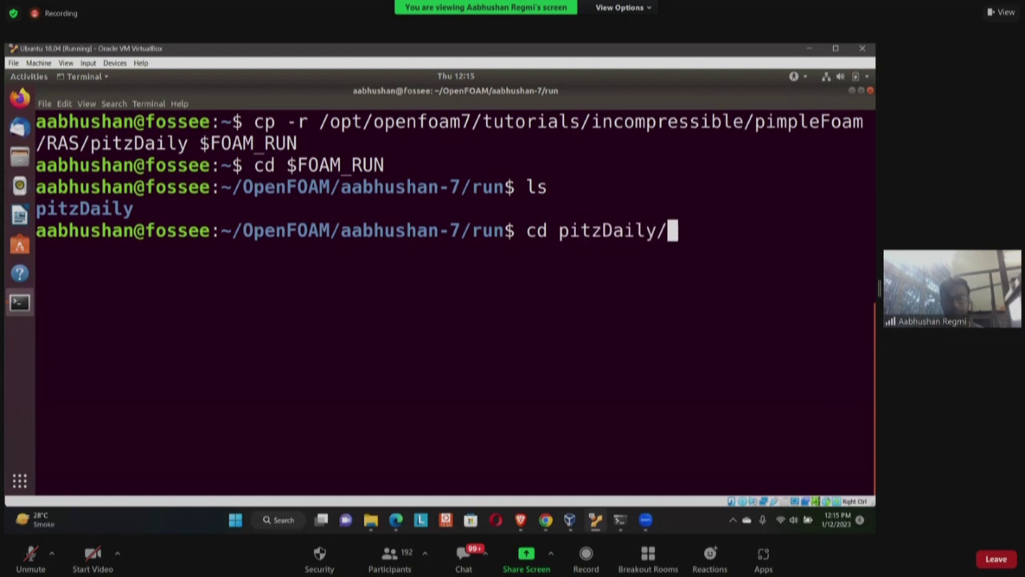
key("Return")
type("ls")
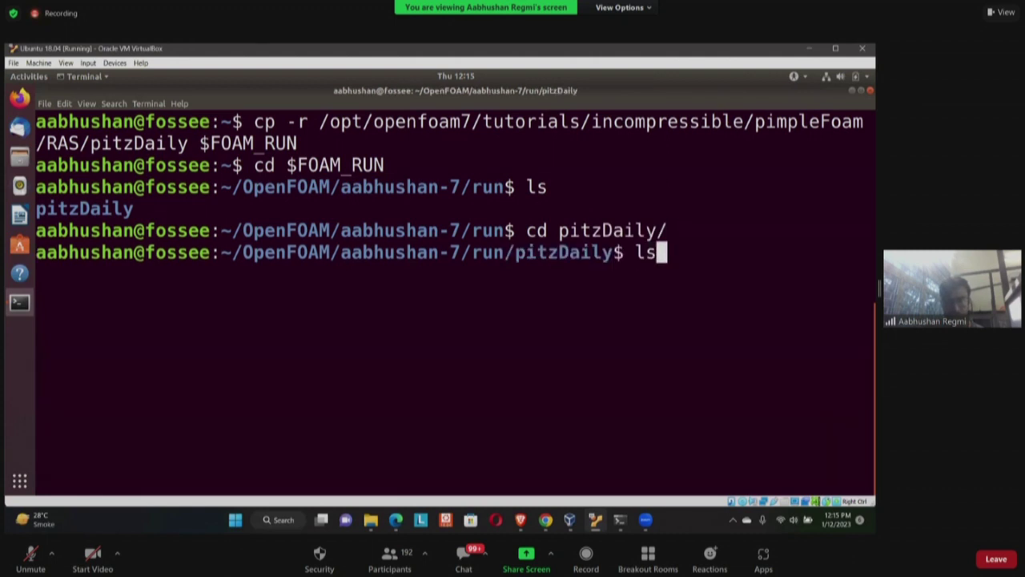
key("Return")
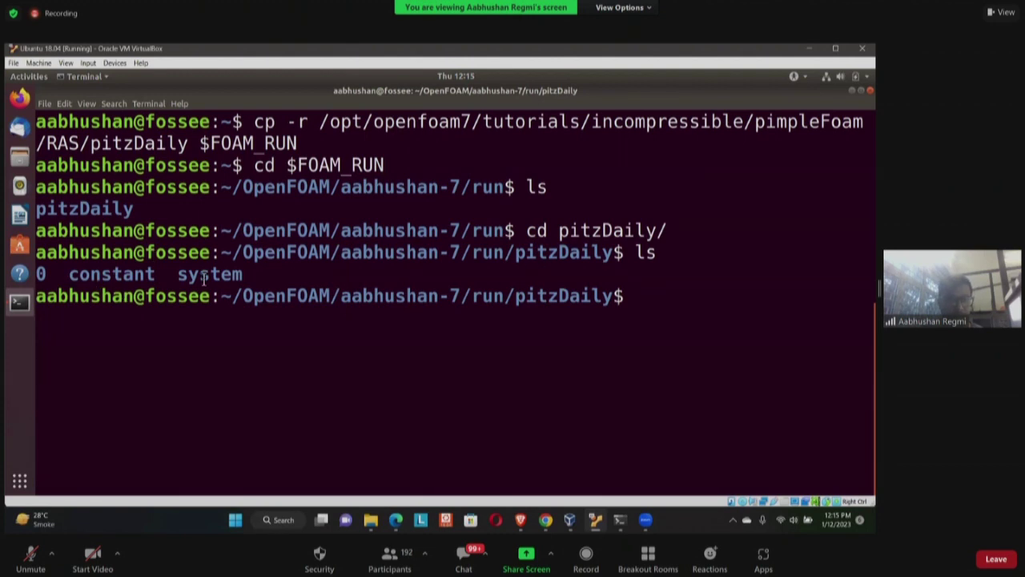
Generate the pitzDaily case mesh with blockMesh
type("bloc")
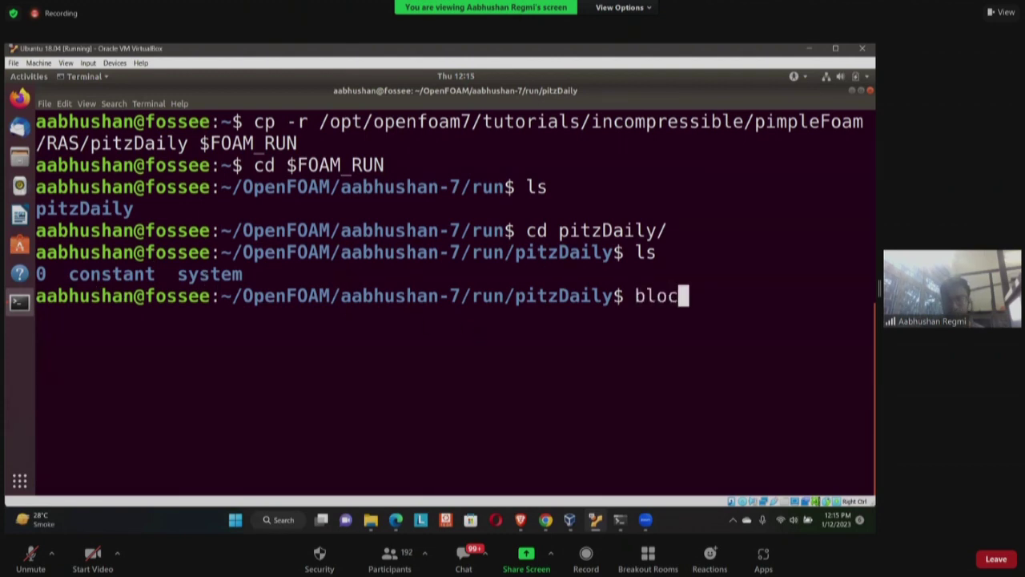
type("kMesh")
key("Return")
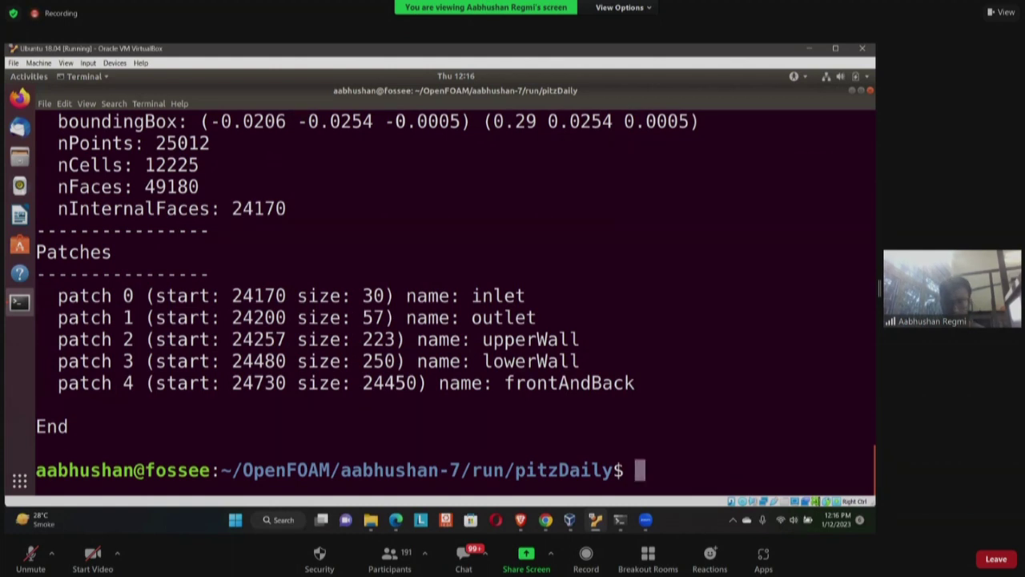
Open the pitzDaily case in ParaView with paraFoam, dismiss the startup screen, and load the geometry
type("paraFo")
key("Tab")
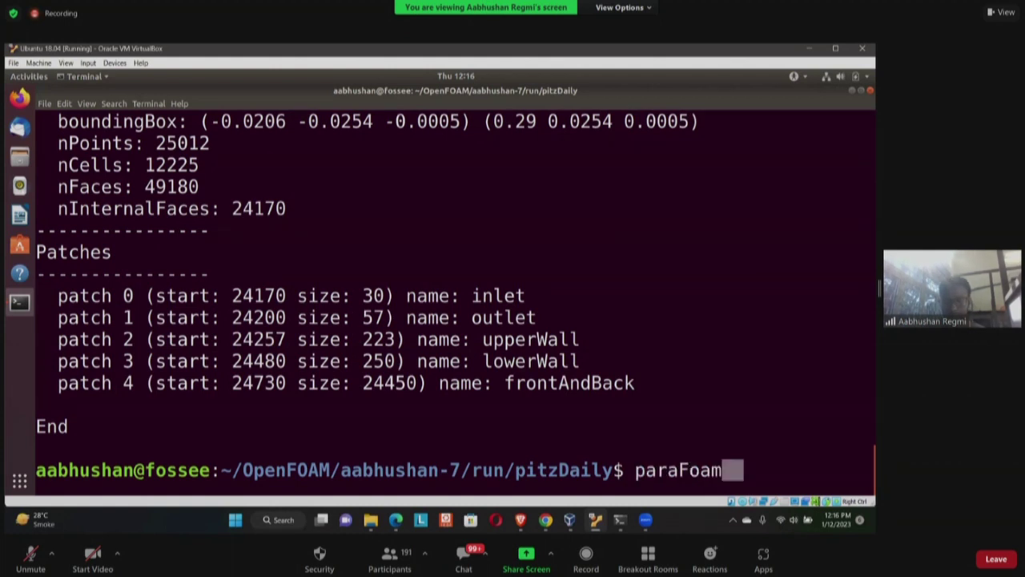
key("Return")
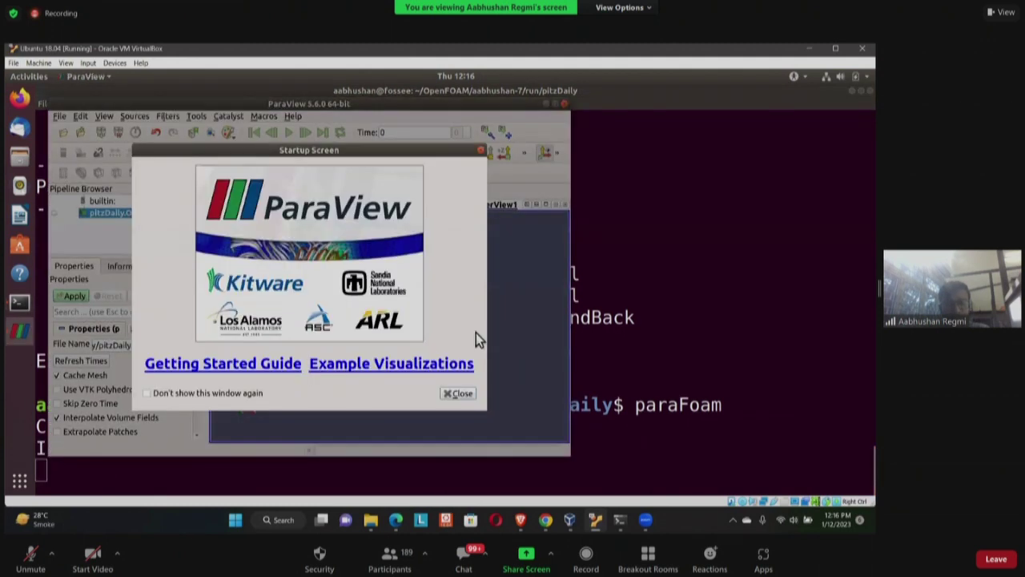
left_click(483, 152)
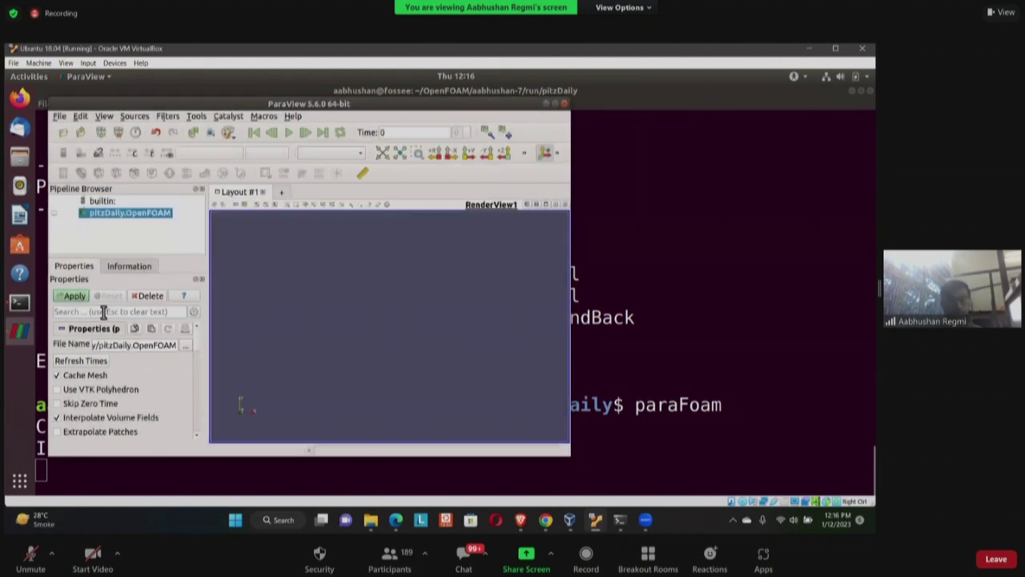
left_click(74, 295)
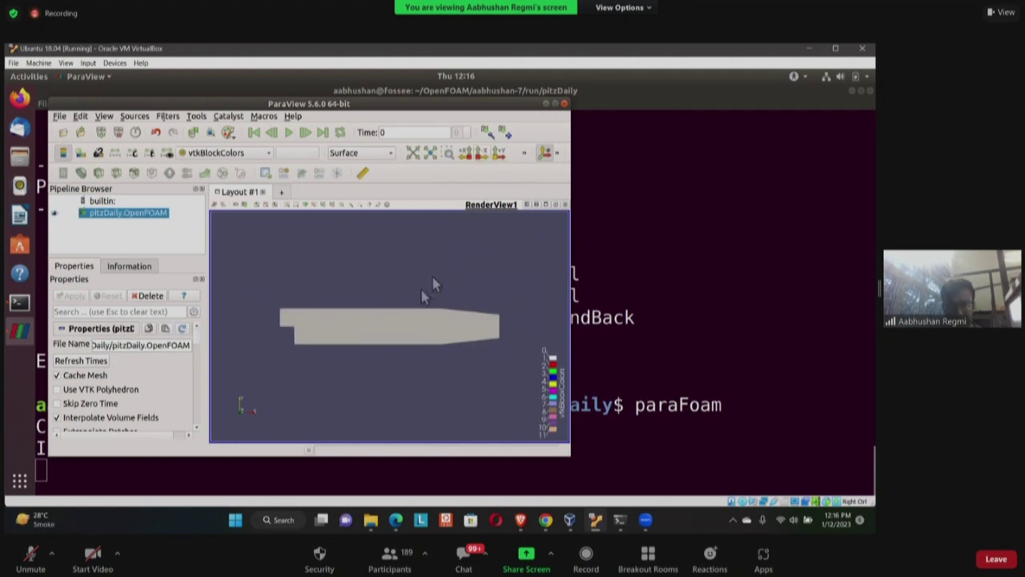
Display the pitzDaily geometry as Surface With Edges and inspect the mesh up close
left_click(369, 154)
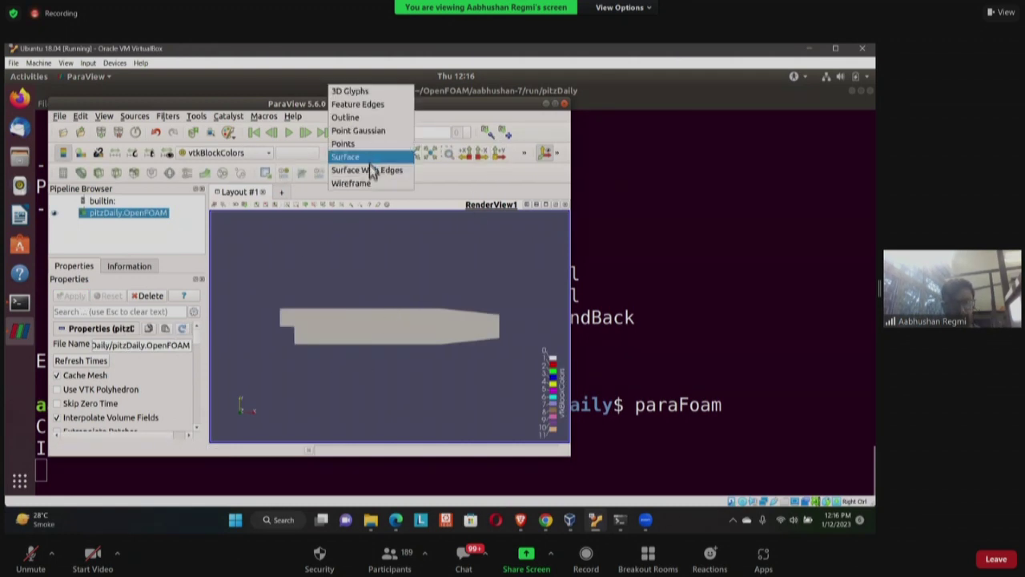
left_click(370, 166)
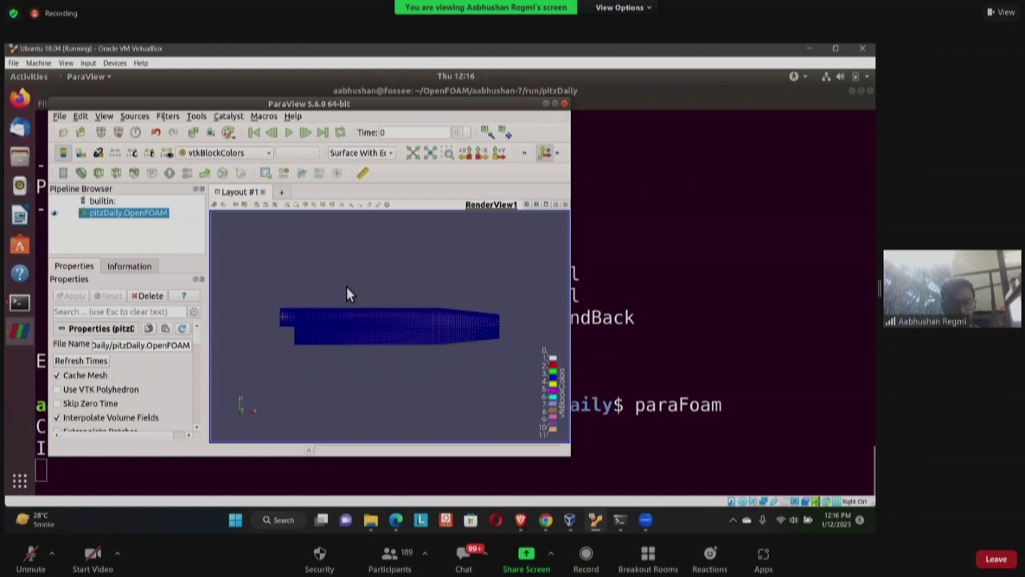
scroll(346, 285, "up", 2)
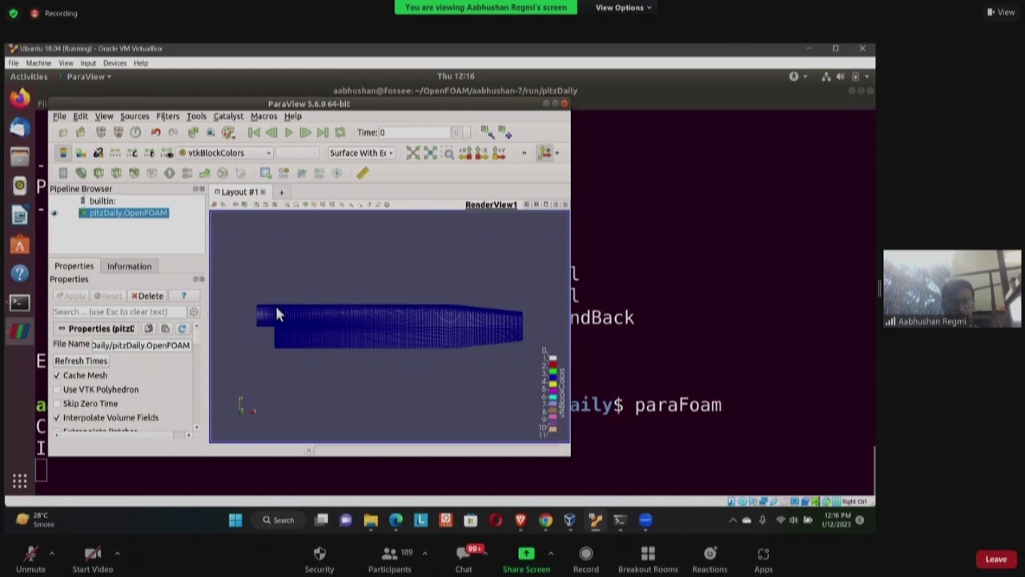
scroll(409, 337, "up", 1)
scroll(353, 355, "up", 2)
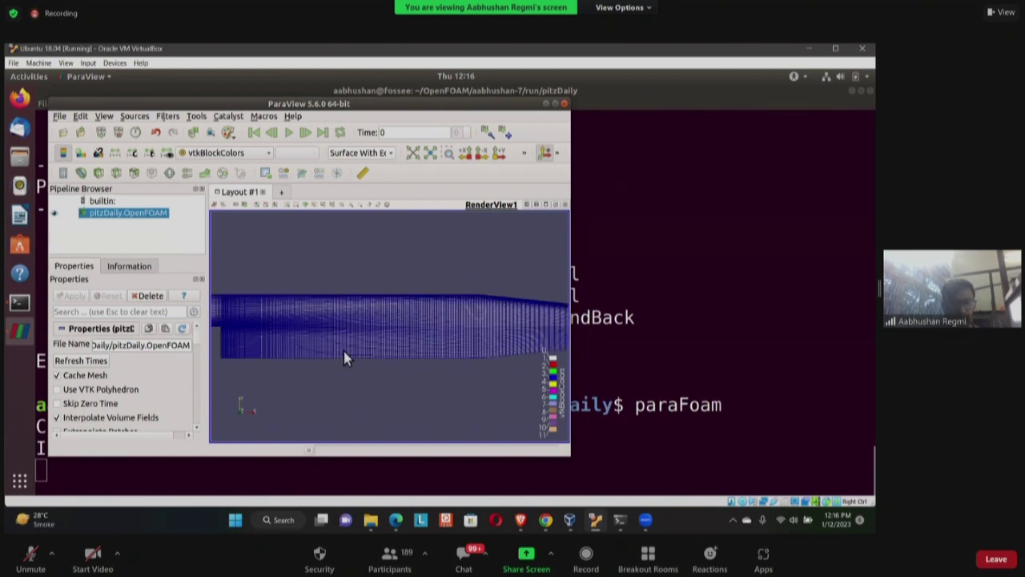
Close ParaView and clear the terminal
left_click(564, 106)
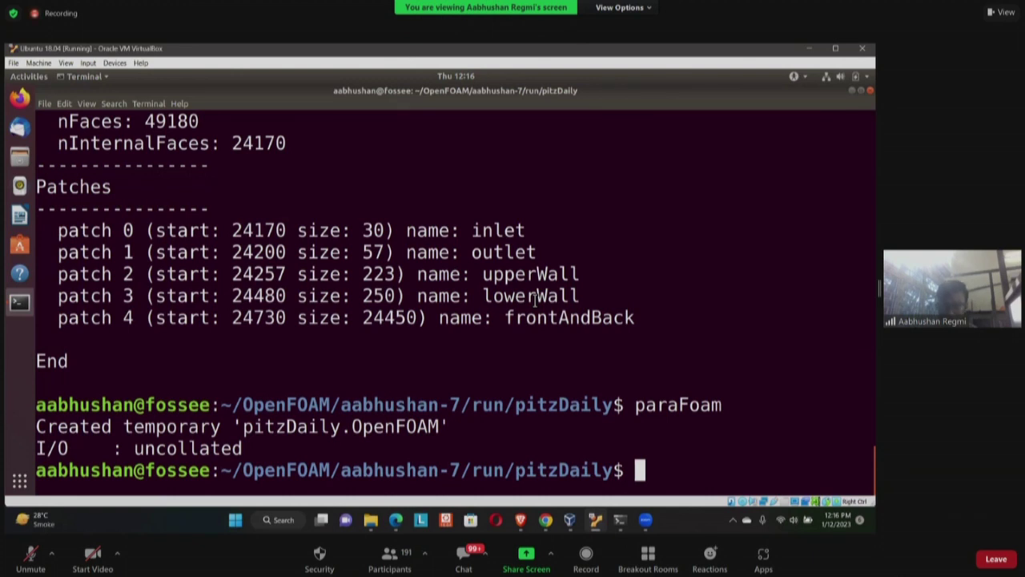
type("clear")
key("Return")
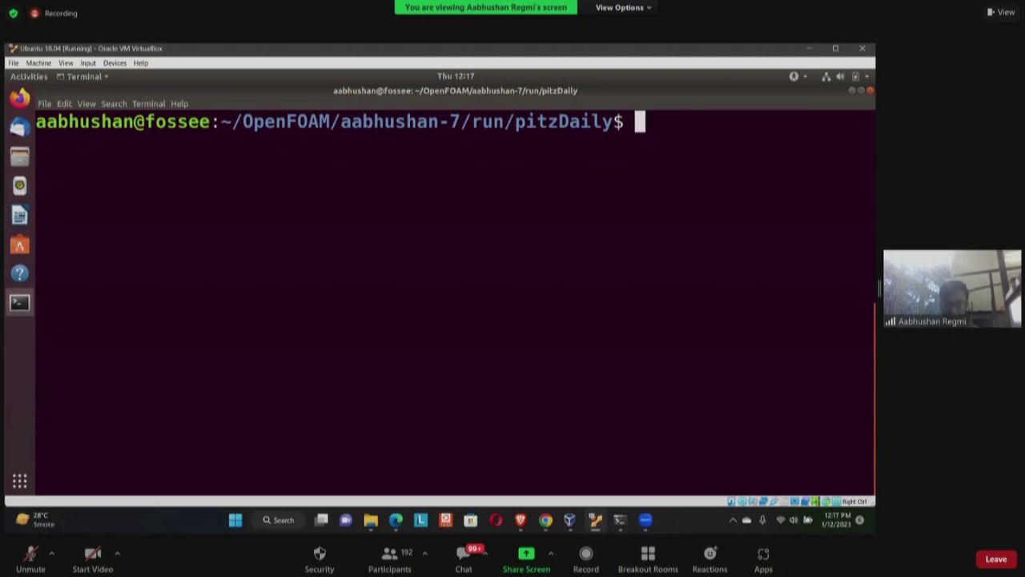
Fetch the residuals function file into the pitzDaily case with foamGet residuals, choosing file number 1
type("foam")
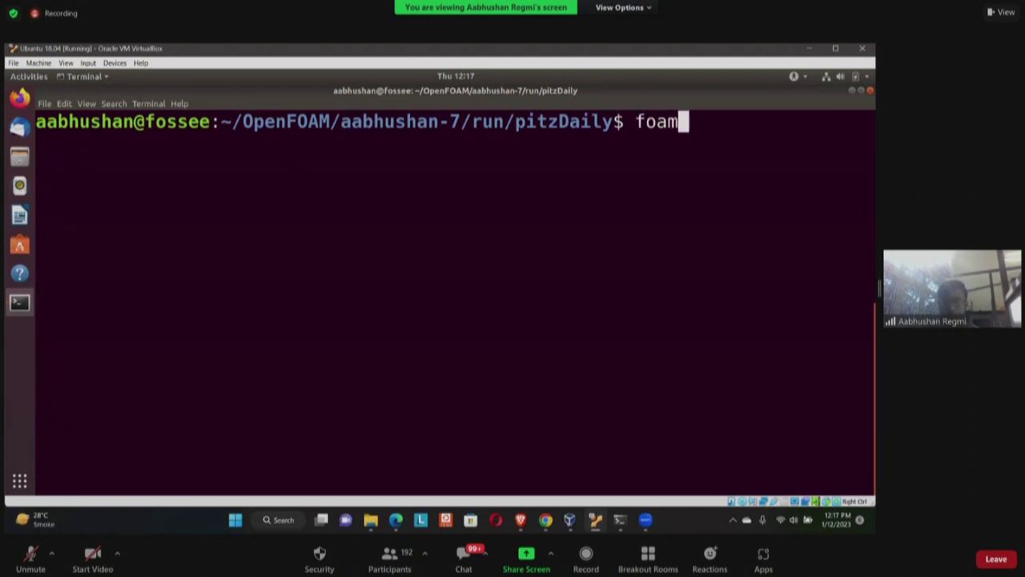
type("Get")
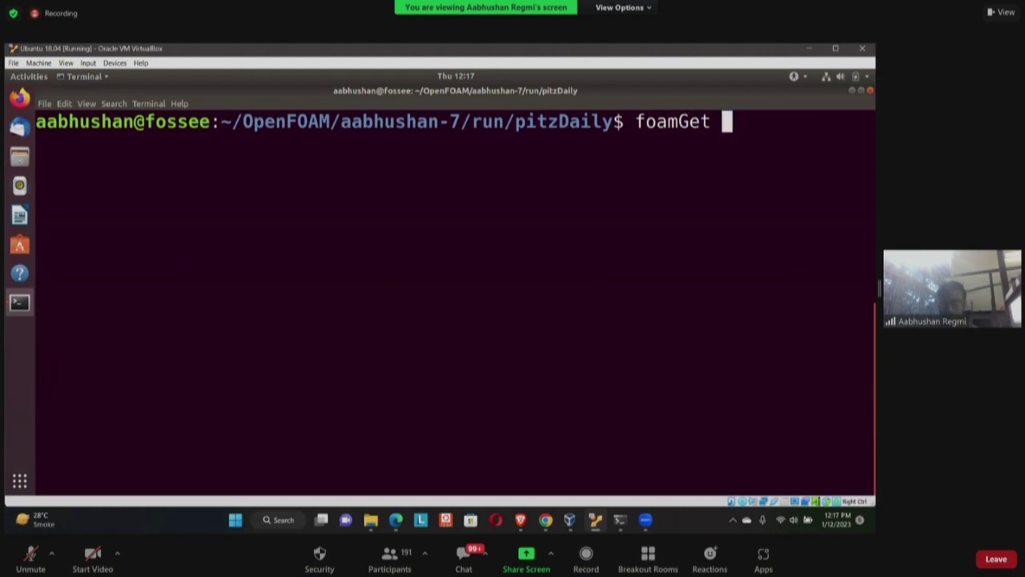
type("residual")
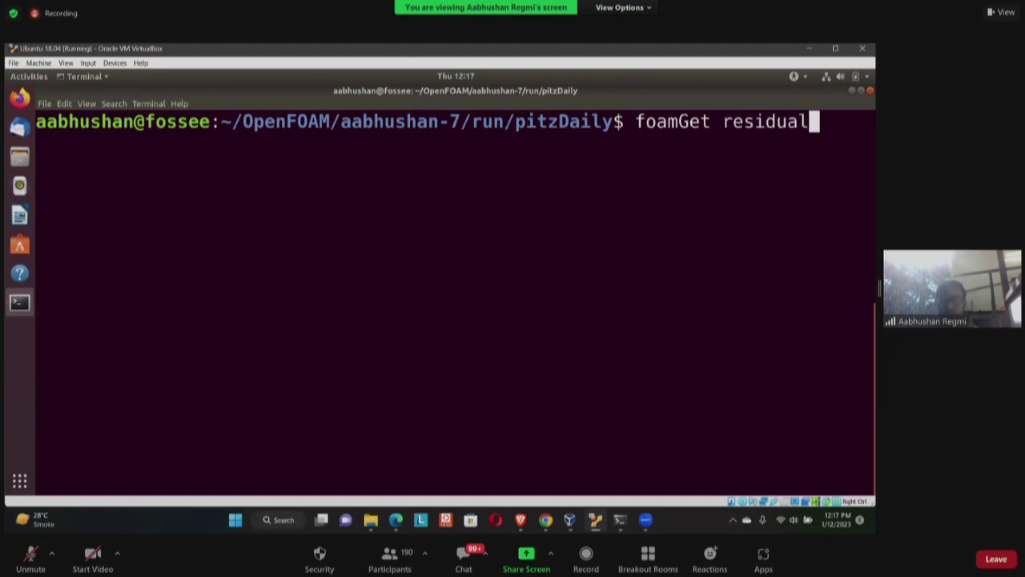
type("s")
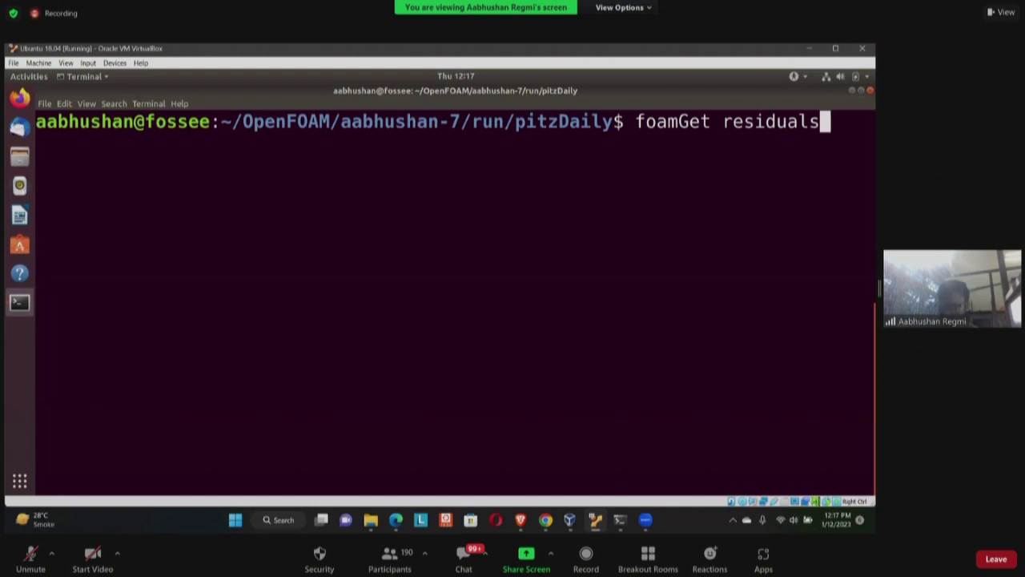
key("Return")
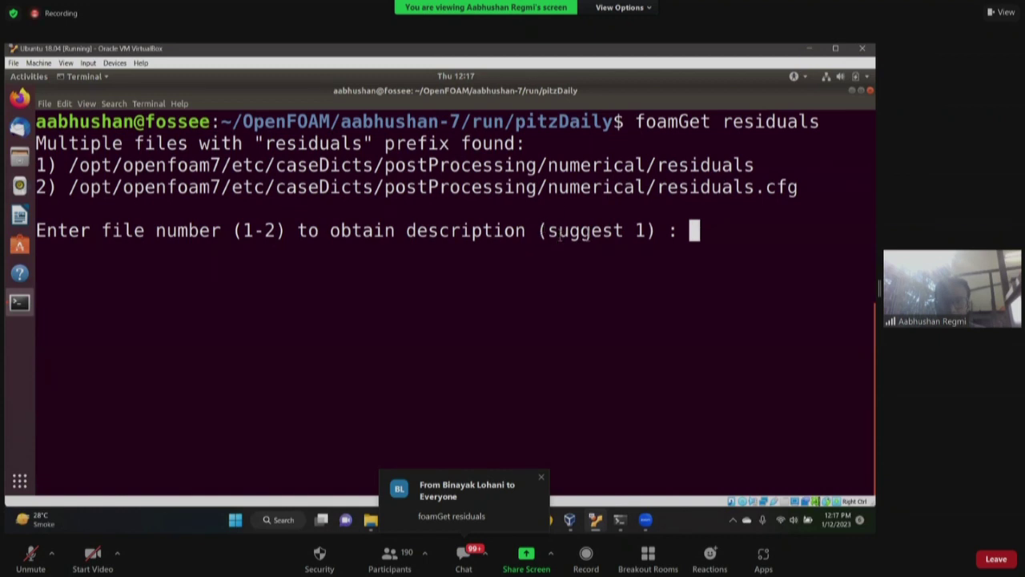
type("1")
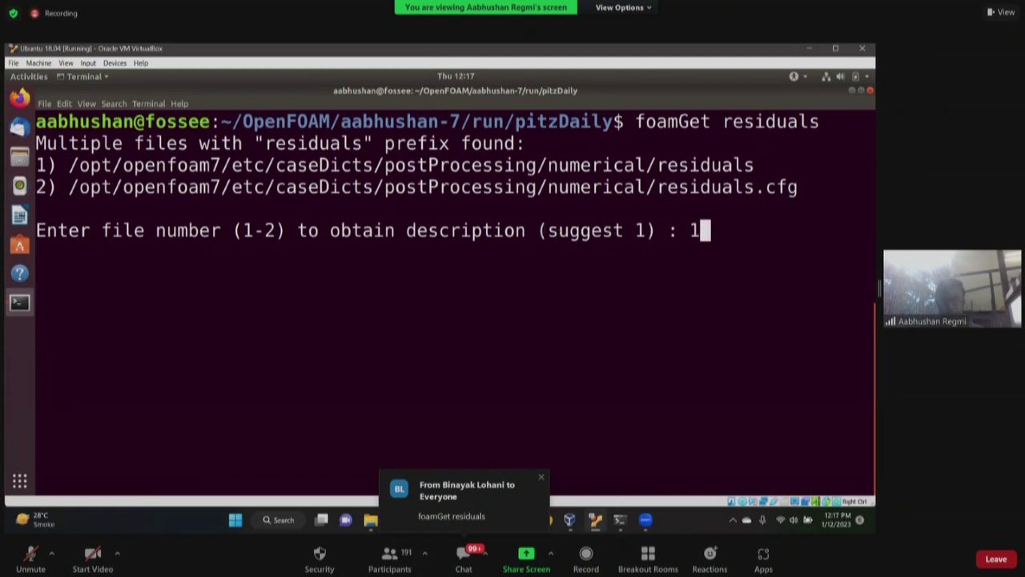
key("Return")
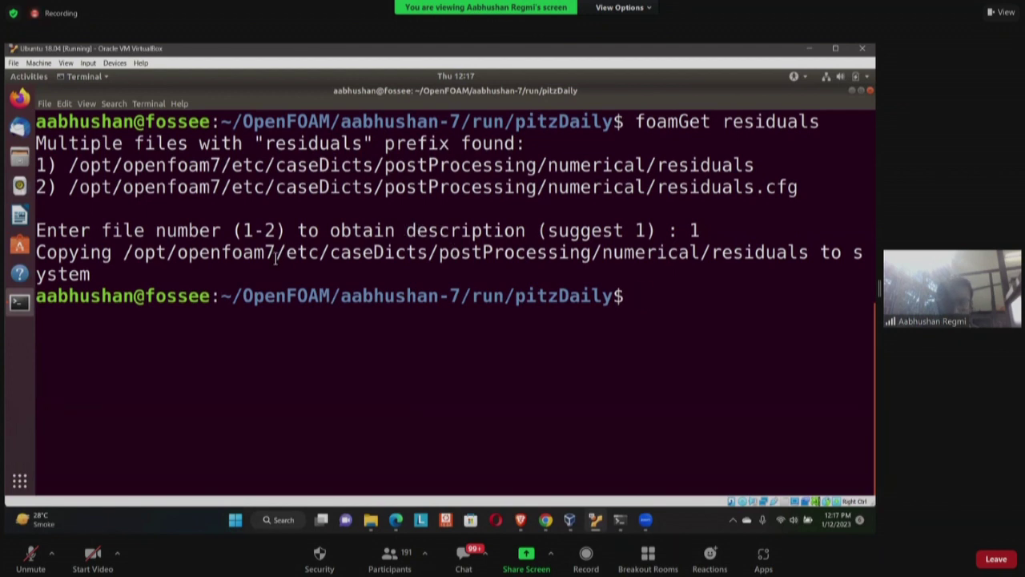
List the contents of the case's system directory to check for the residuals file
type("ls")
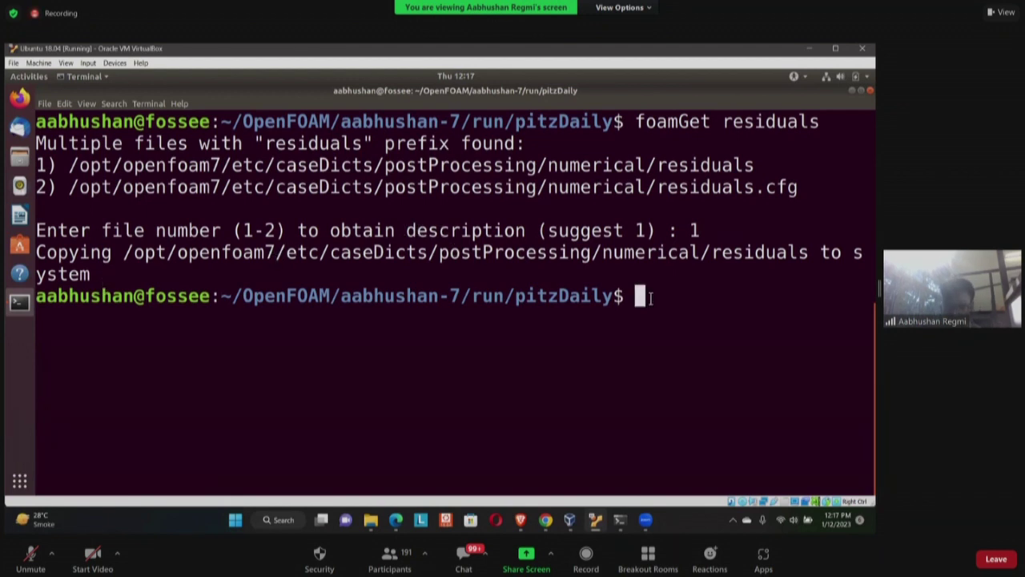
type(" s")
key("Tab")
key("Return")
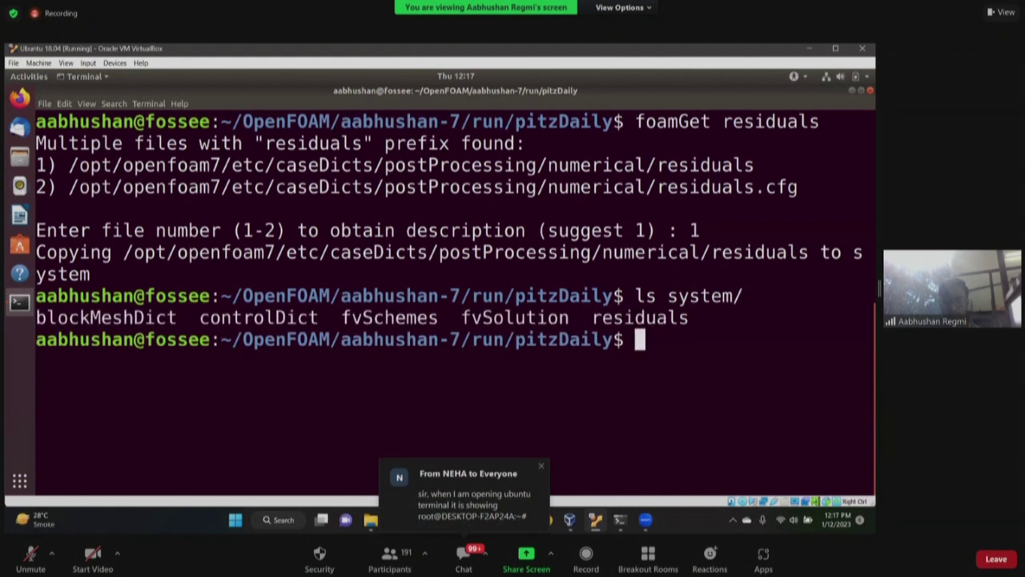
left_click_drag(594, 317, 691, 317)
left_click(639, 349)
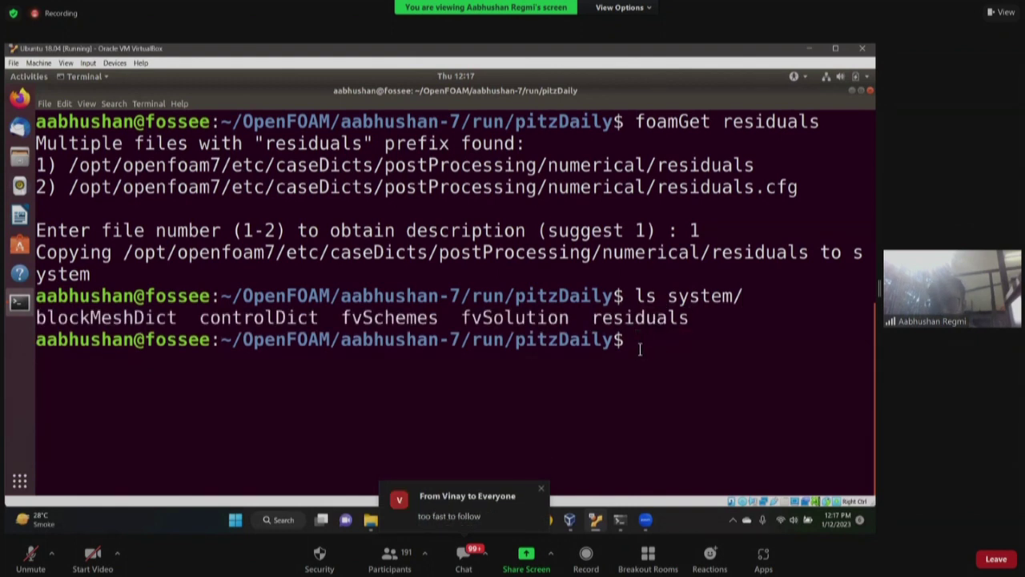
Open system/residuals in gedit and move its window toward the middle of the terminal
type("gedit")
key("BackSpace")
type("it")
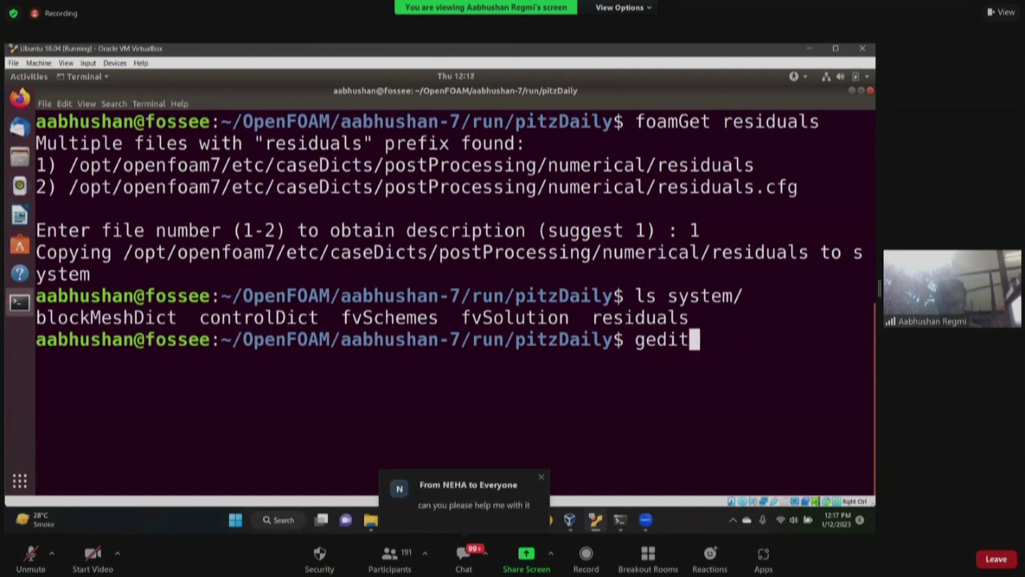
type(" system/")
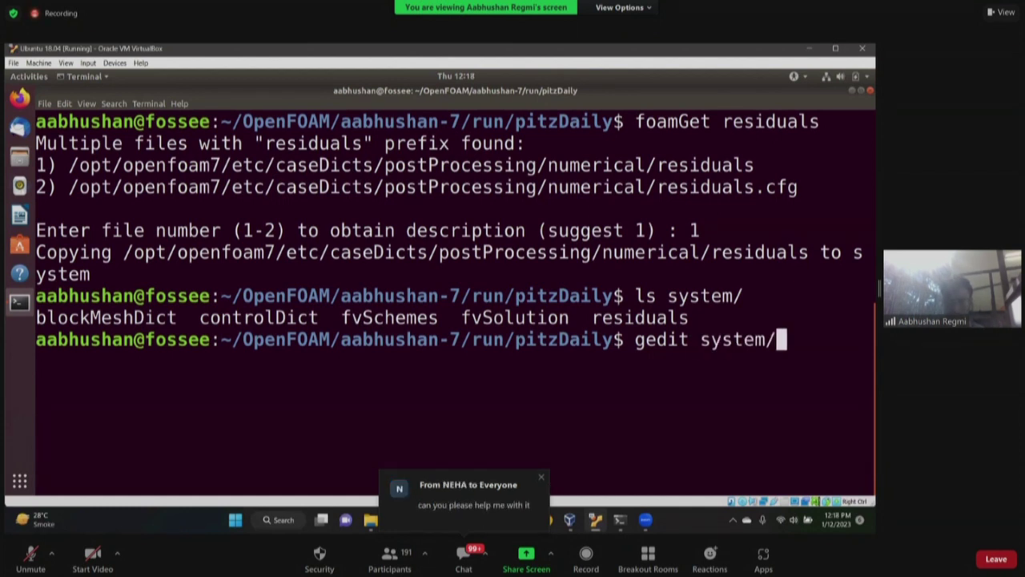
type("re")
key("Tab")
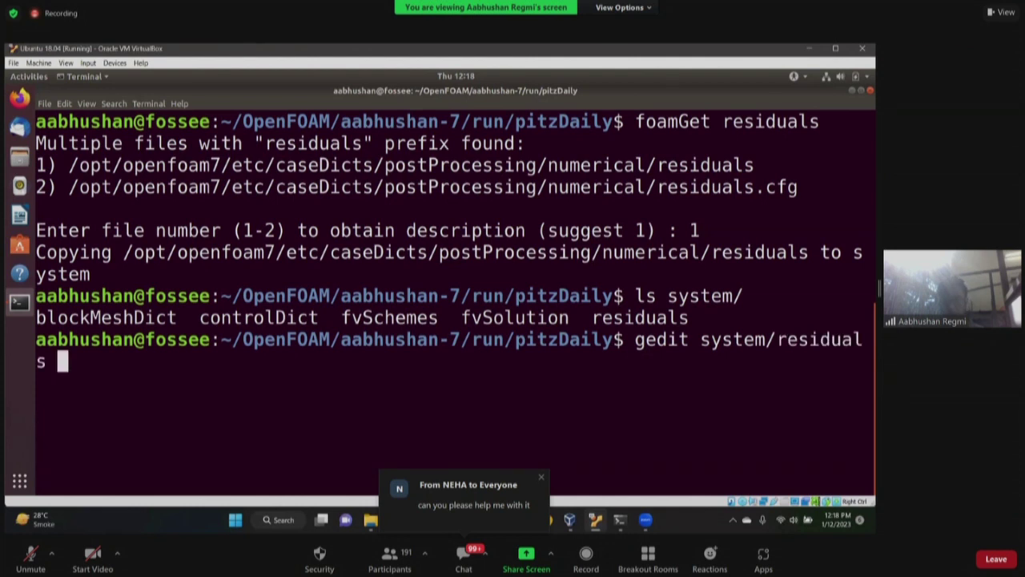
key("Return")
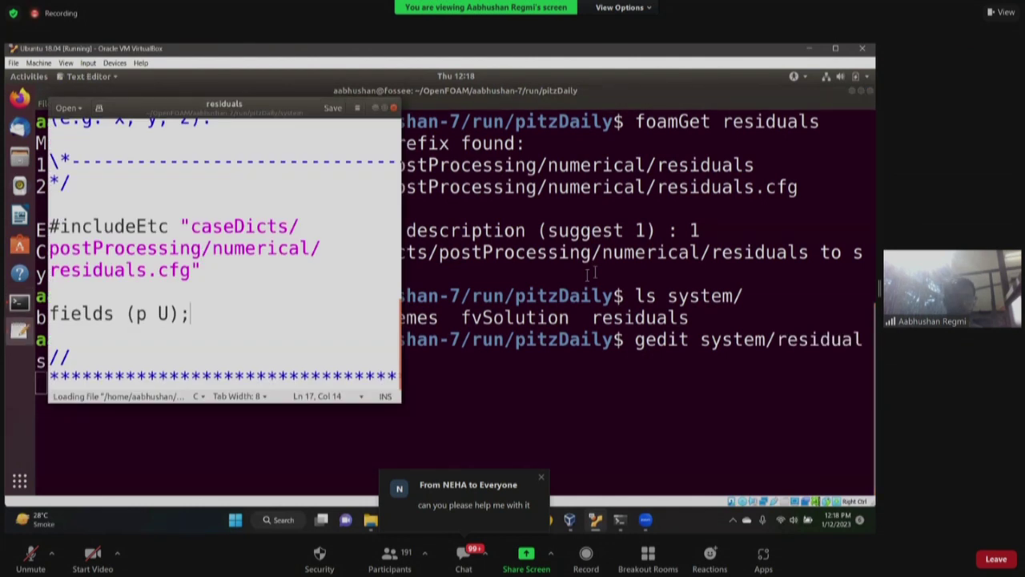
left_click_drag(165, 112, 307, 141)
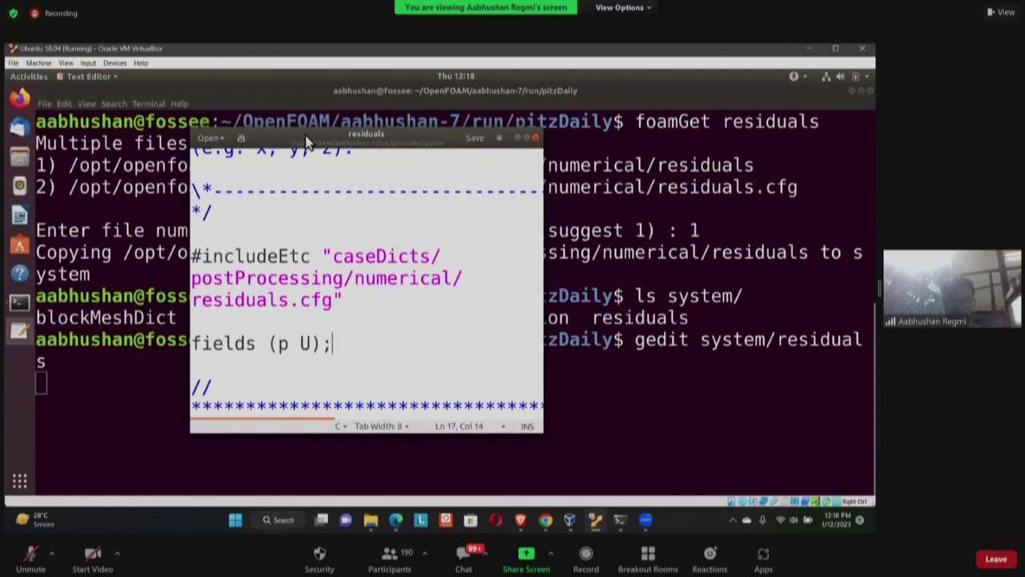
Review the residuals file's description and its fields entry for p and U, then save and close the file
key("Up")
key("Up")
key("Up")
key("Up")
key("Up")
key("Up")
key("Up")
key("Up")
key("Up")
key("Up")
key("Up")
key("Up")
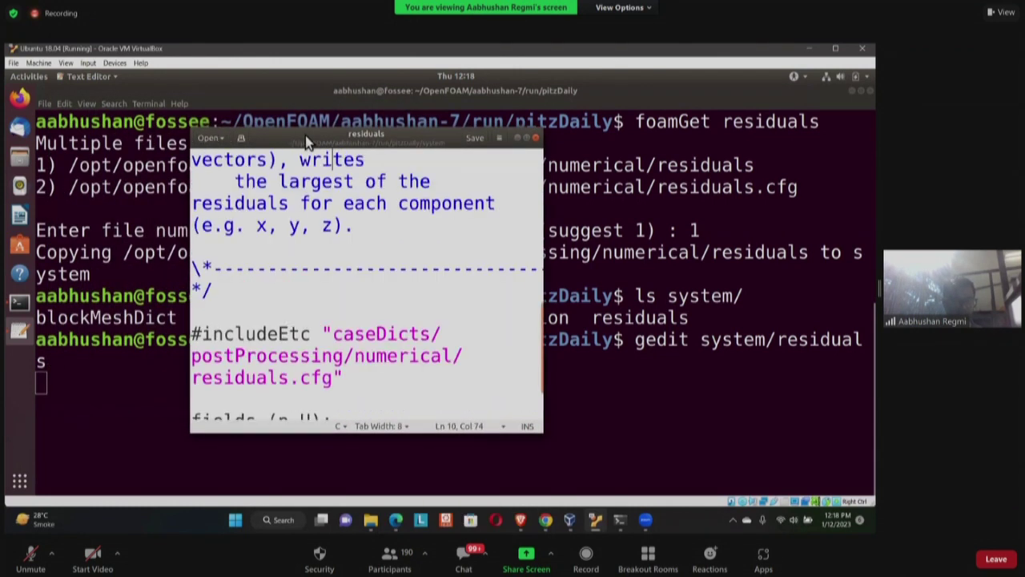
scroll(306, 239, "down", 1)
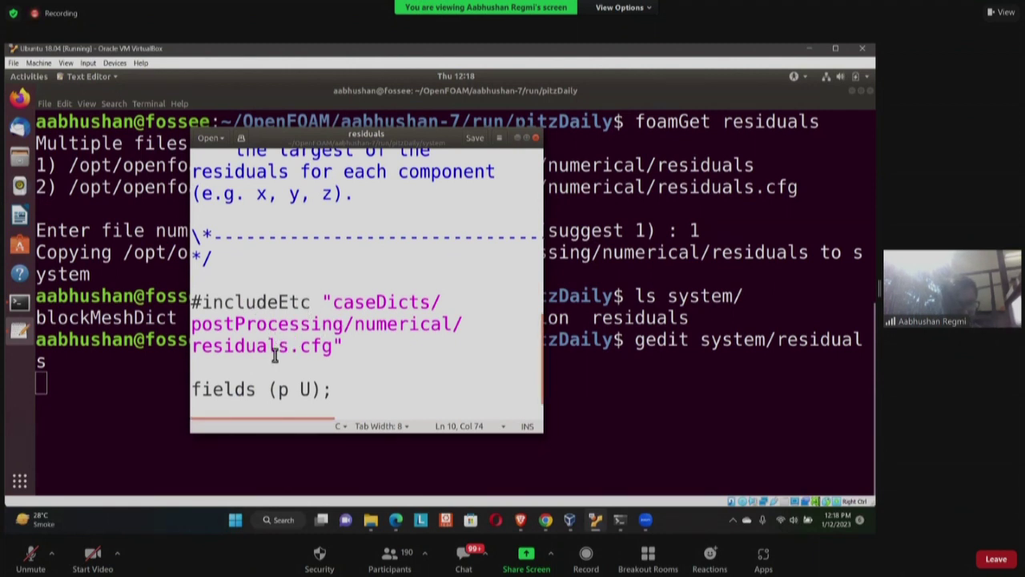
left_click(284, 391)
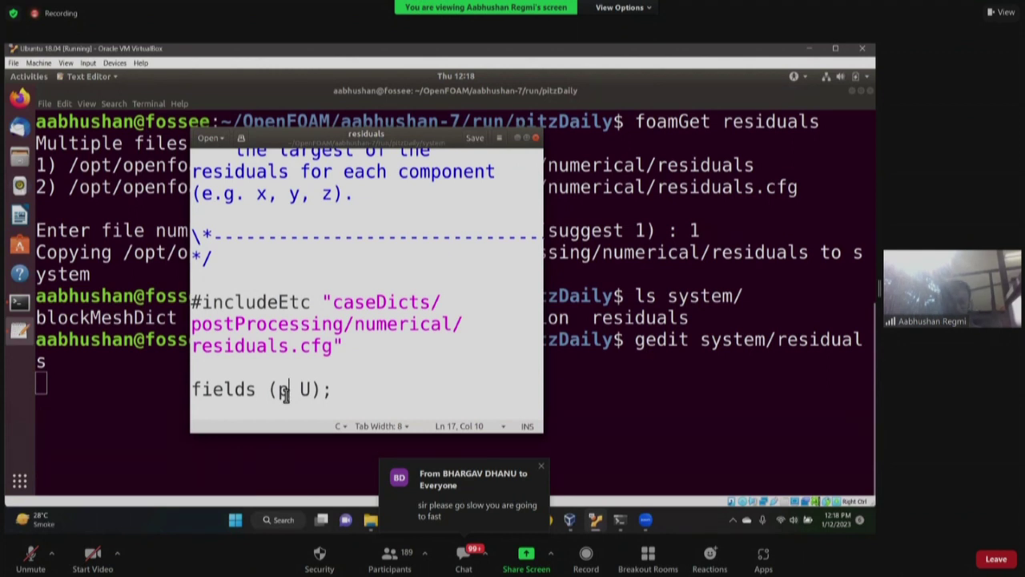
left_click_drag(279, 391, 308, 390)
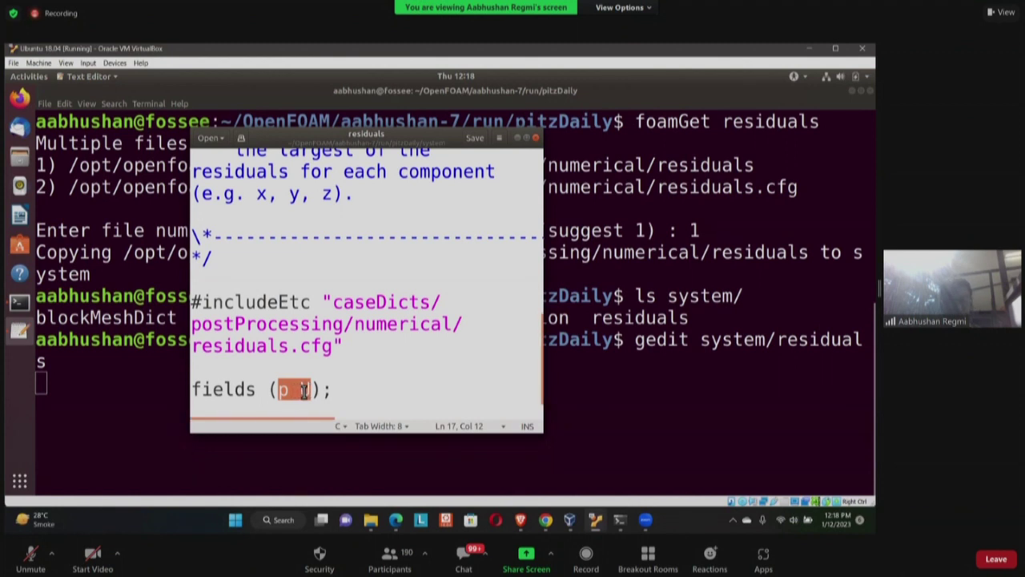
left_click(292, 390)
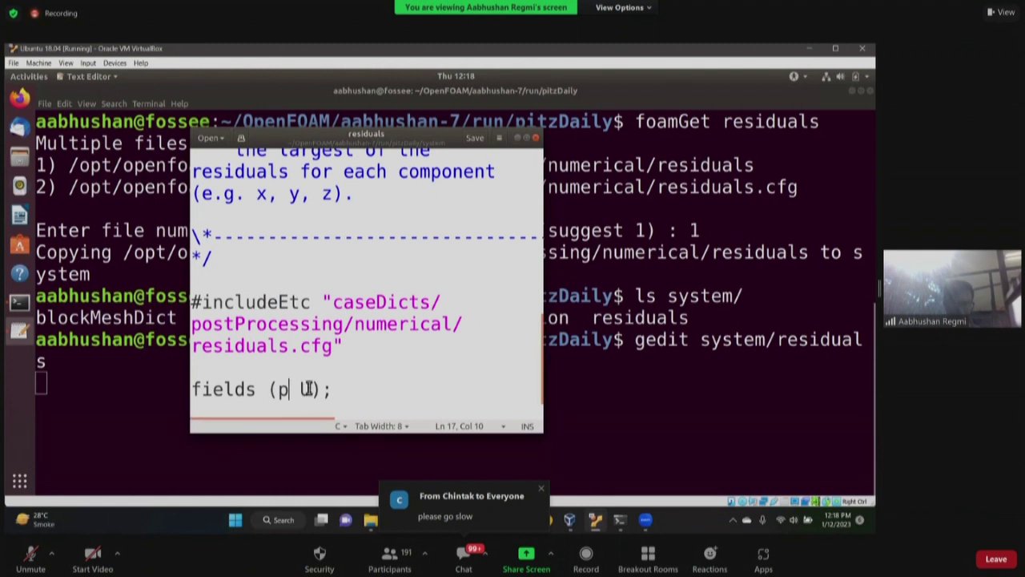
key("ctrl+s")
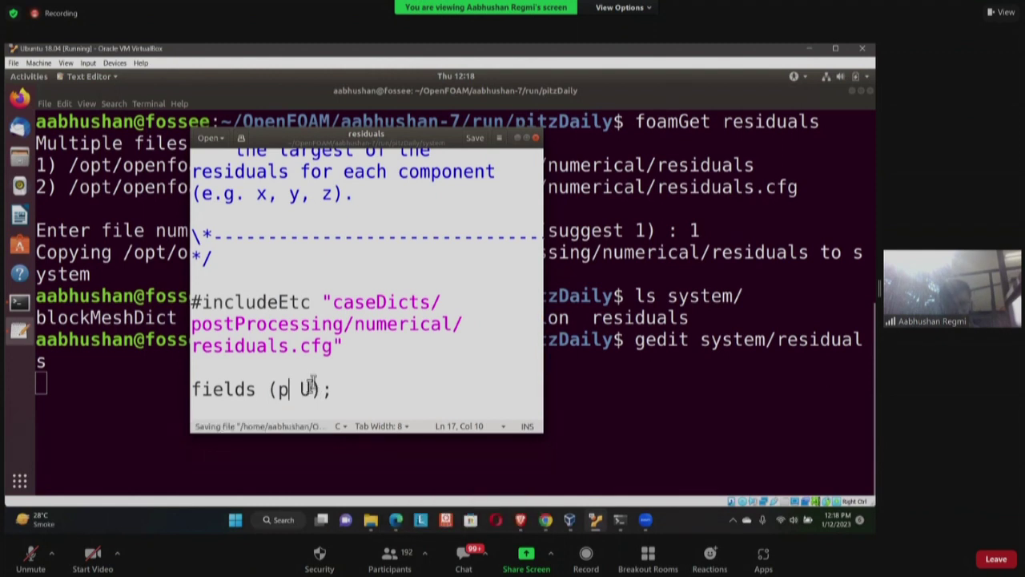
left_click(536, 142)
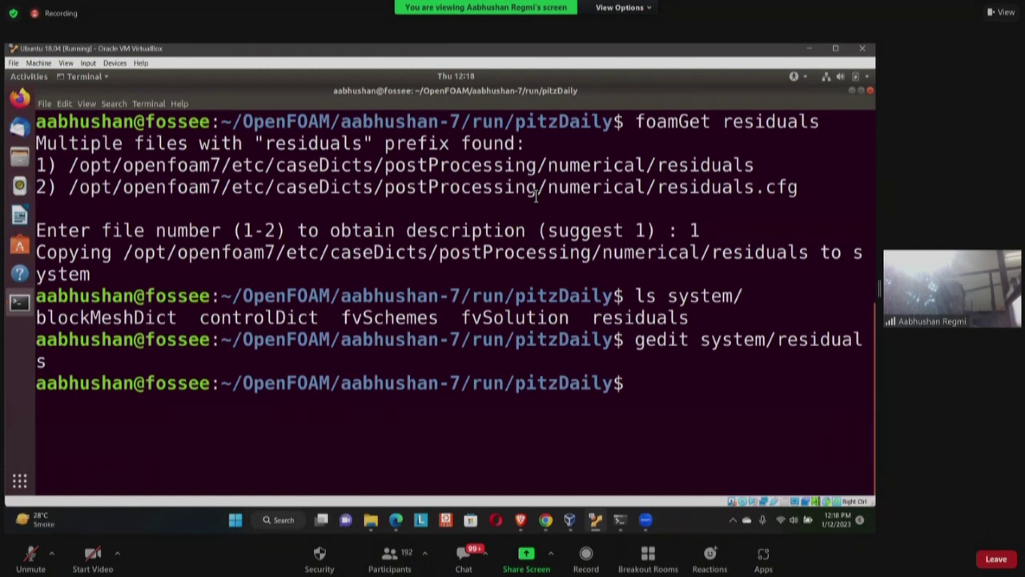
Open system/controlDict of the pitzDaily case in gedit
type("gedit ")
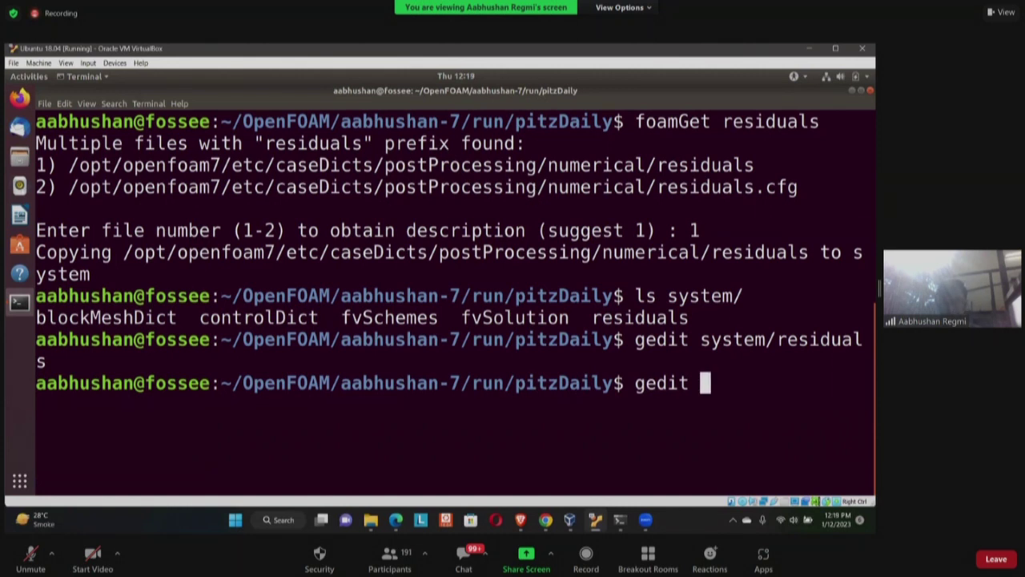
type("sy")
key("Tab")
type("con")
key("Tab")
key("Return")
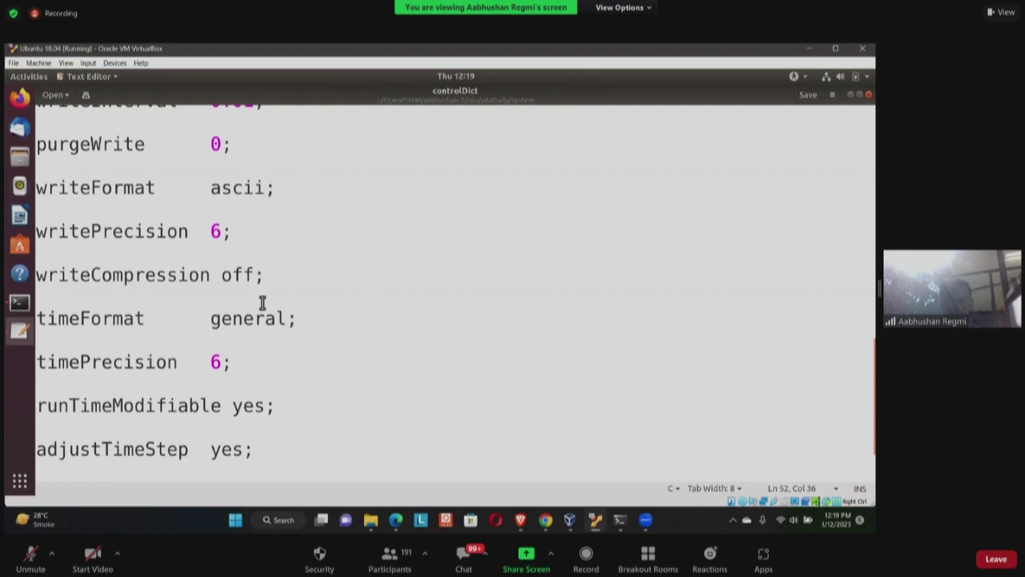
Add an empty functions block with opening and closing braces below the maxCo entry in controlDict
scroll(263, 297, "down", 2)
left_click(267, 400)
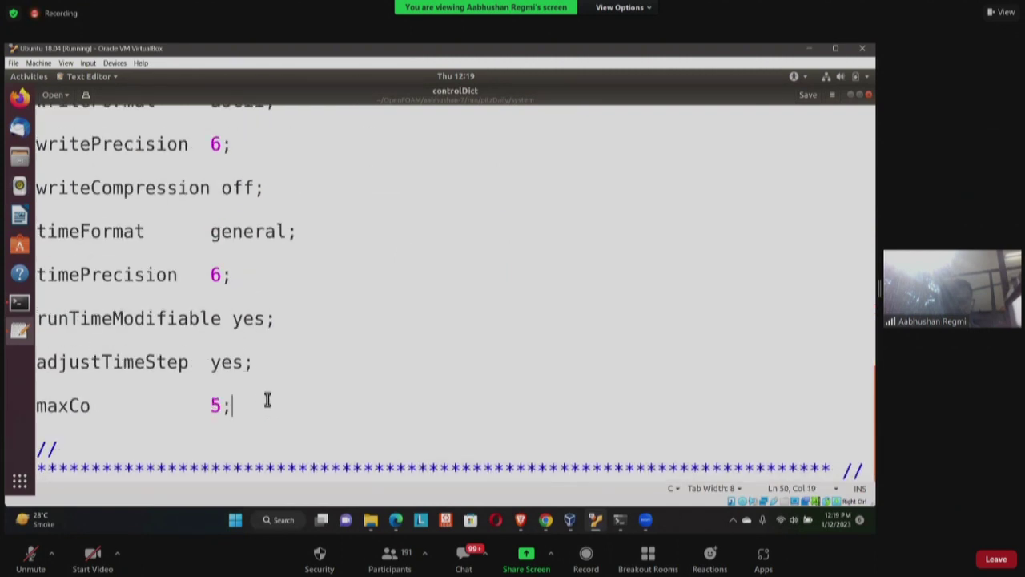
key("Return")
key("Return")
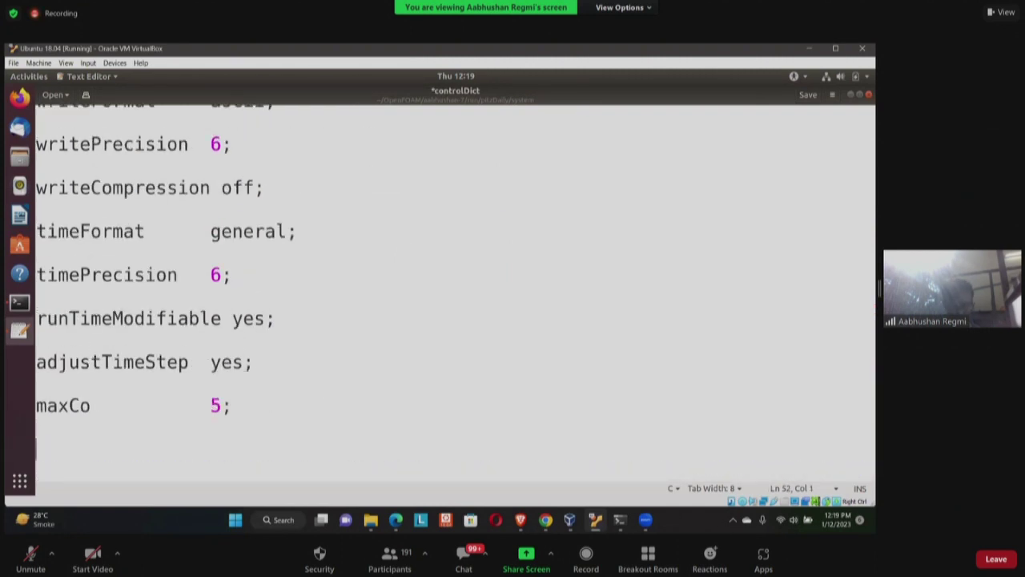
type("functions")
key("Return")
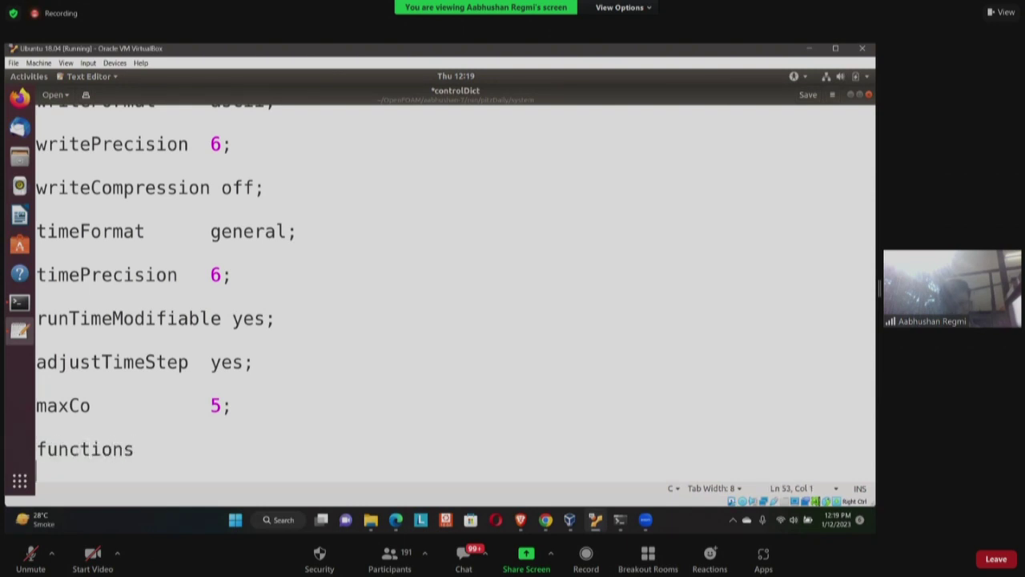
scroll(277, 361, "down", 1)
type("{")
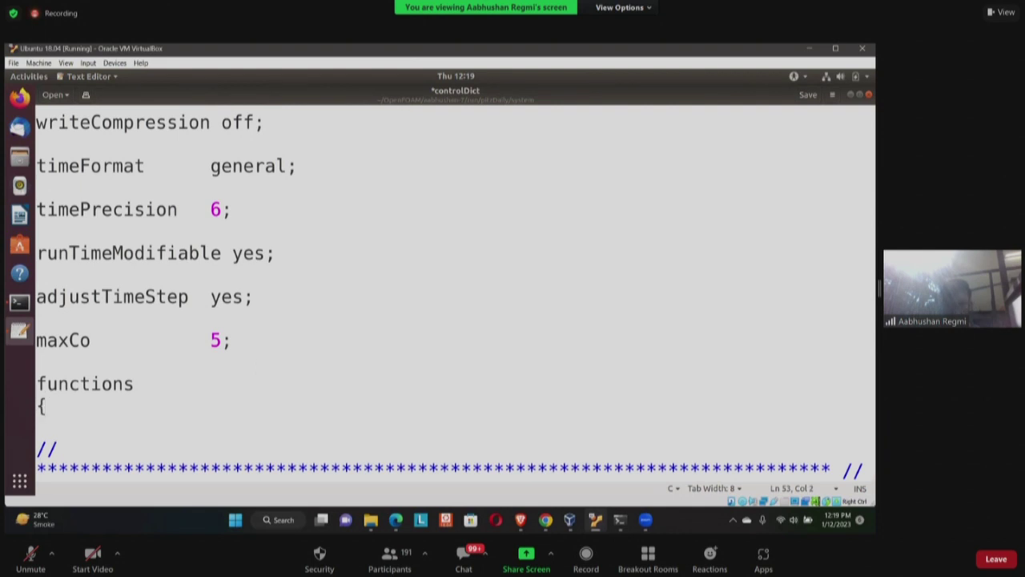
key("Return")
key("Return")
type("}")
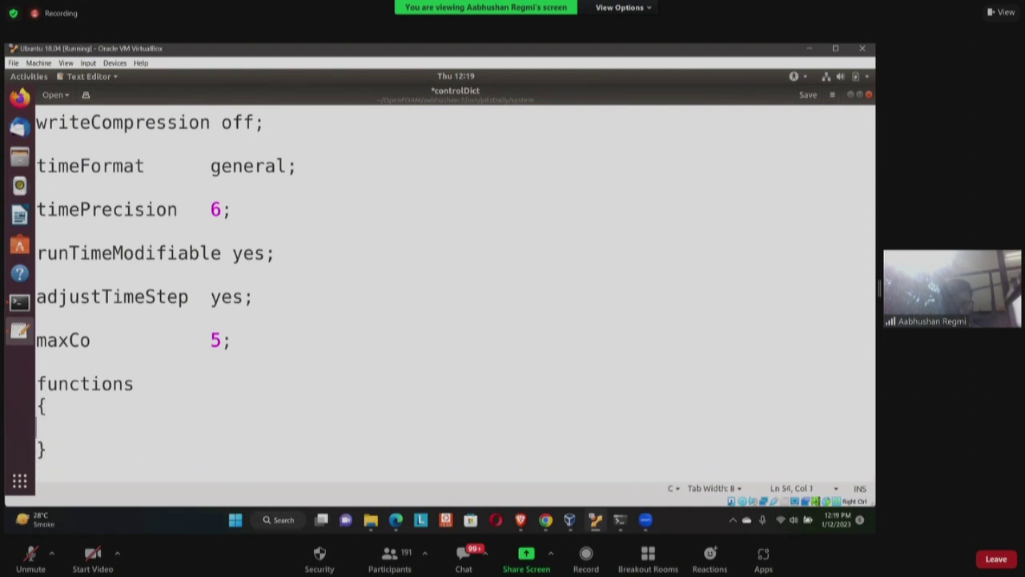
Enter #includeFunc residuals inside the functions block, then save controlDict and close the editor
type("#incl")
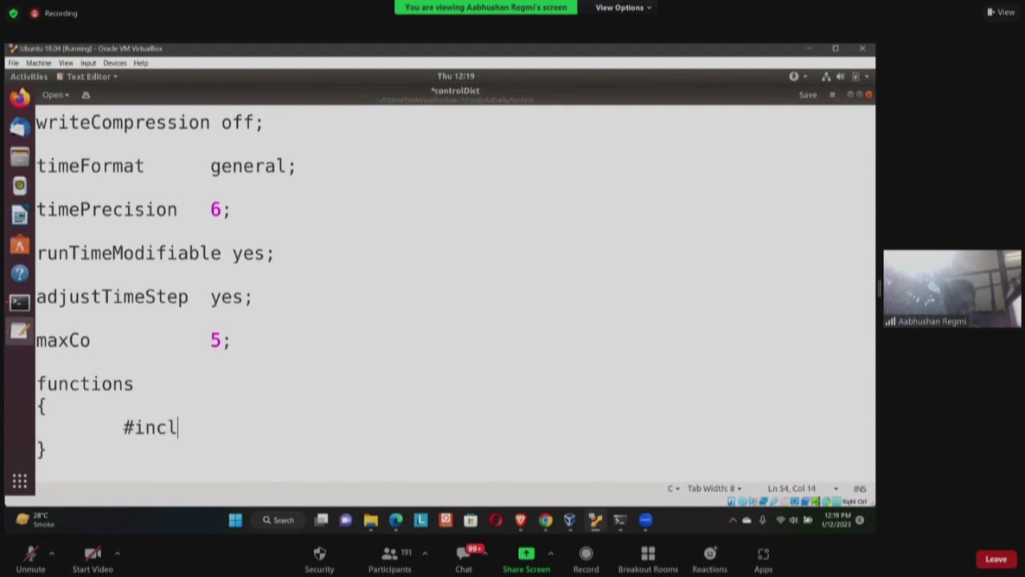
type("udeFunc")
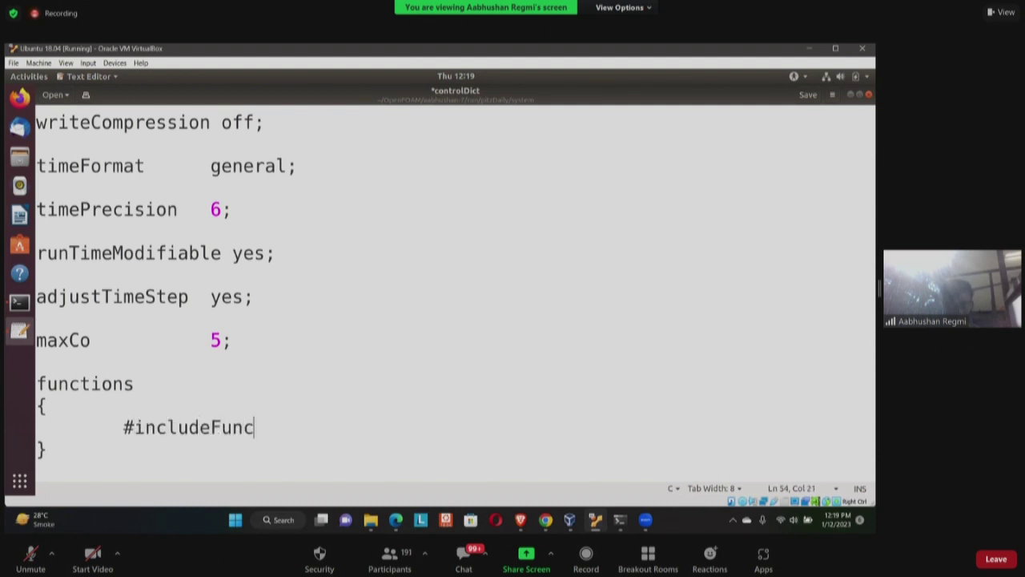
type("residual")
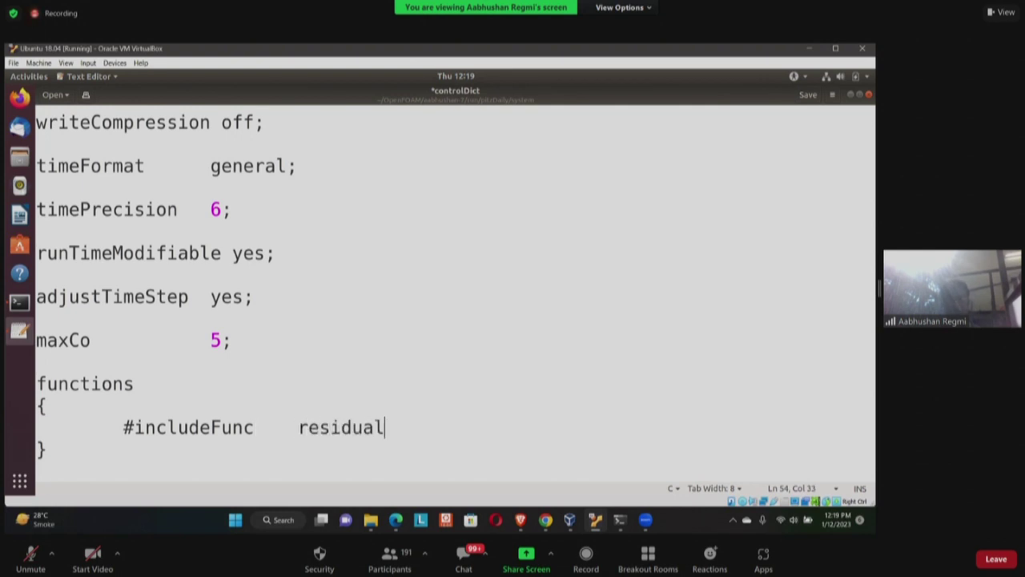
type("s")
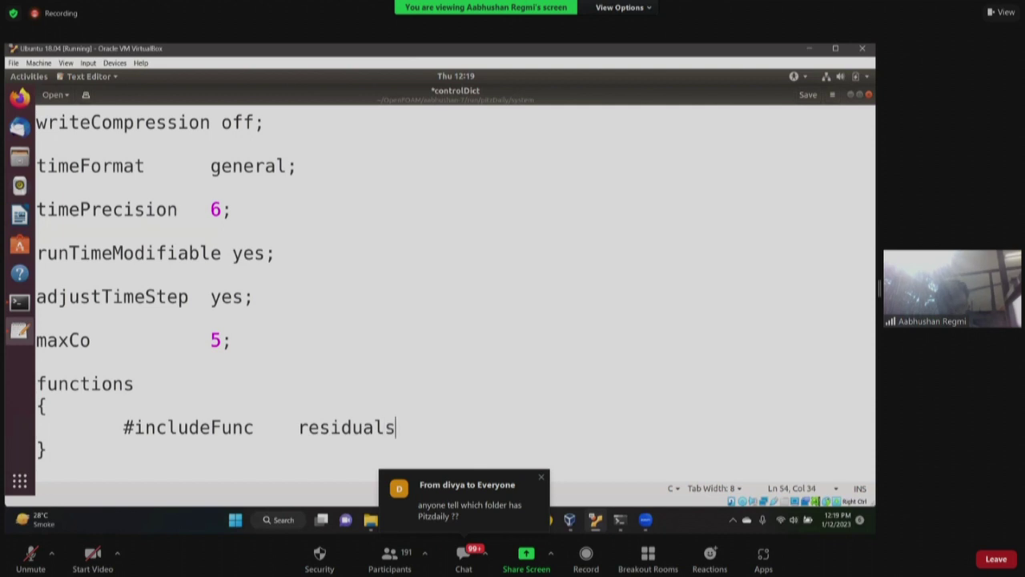
key("ctrl+s")
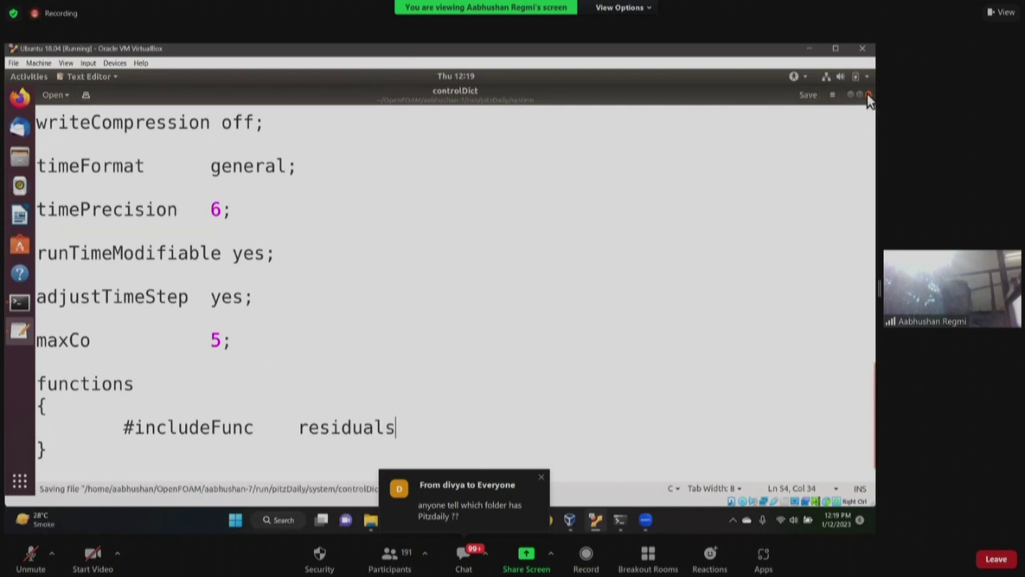
key("ctrl+q")
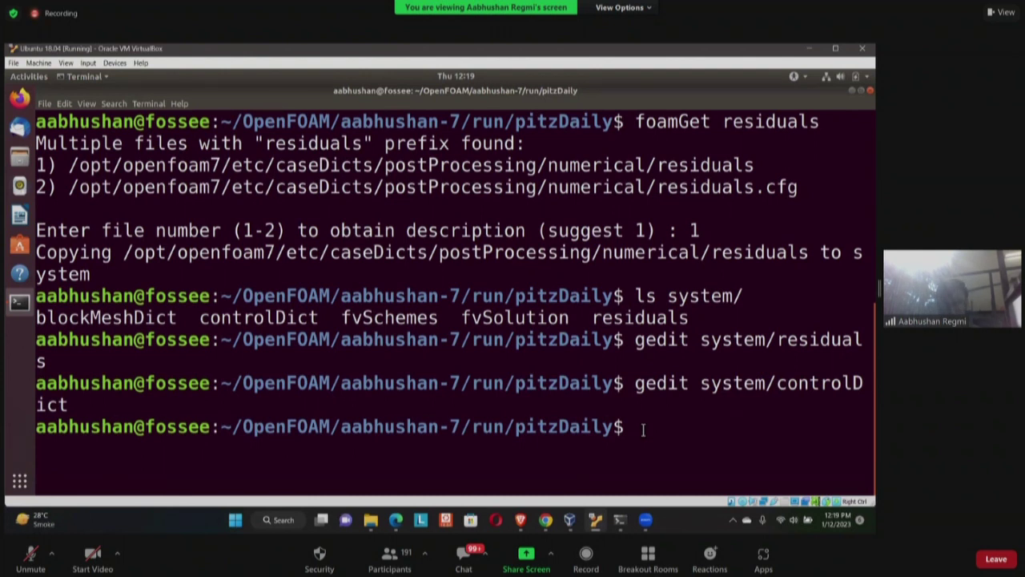
Open system/fvSolution of the pitzDaily case in gedit
type("gedit sy")
key("Tab")
type("fvSo")
key("Tab")
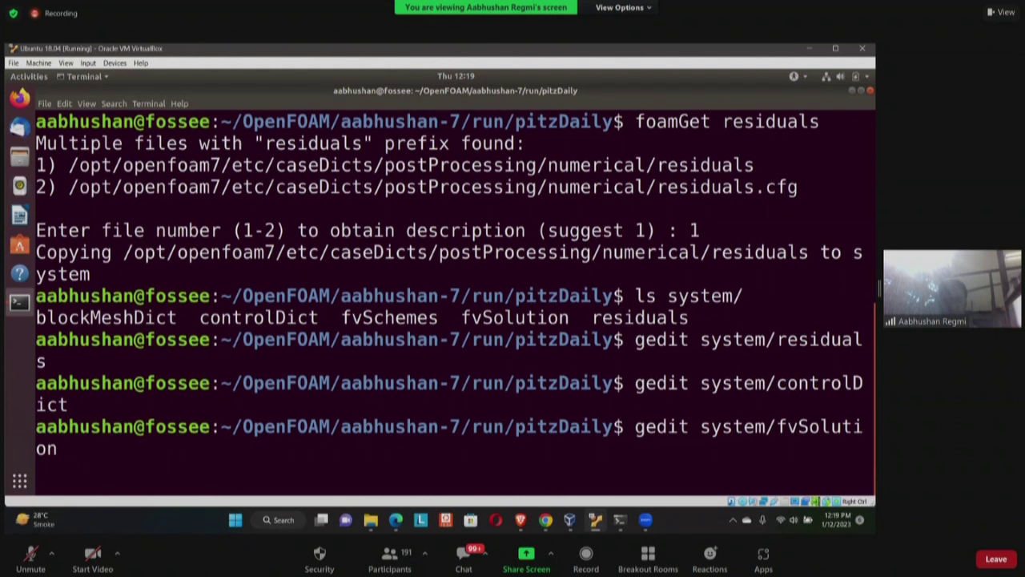
key("Return")
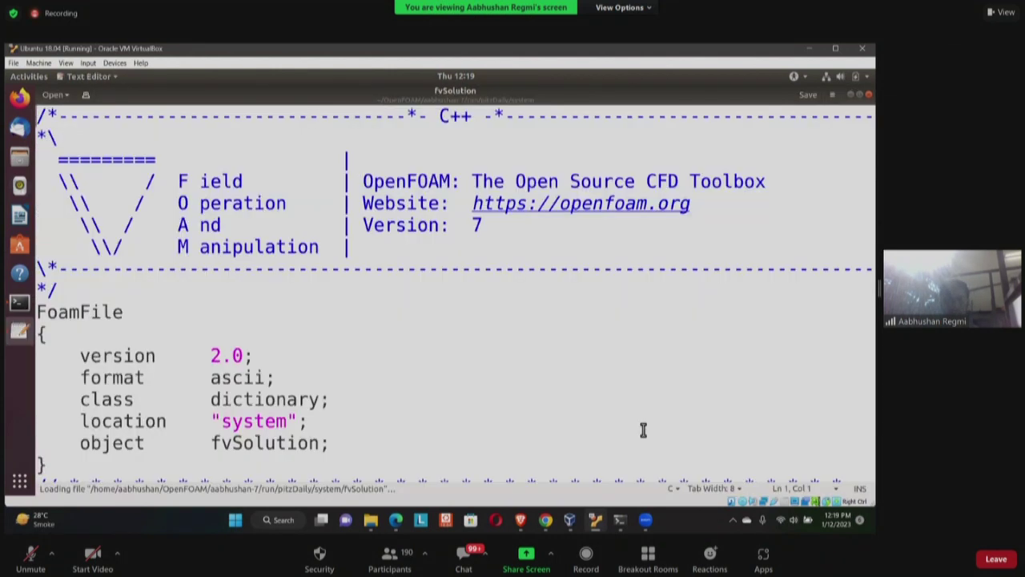
Add a maxIter keyword on a new line below relTol in the p solver block
scroll(253, 298, "down", 2)
scroll(253, 297, "down", 8)
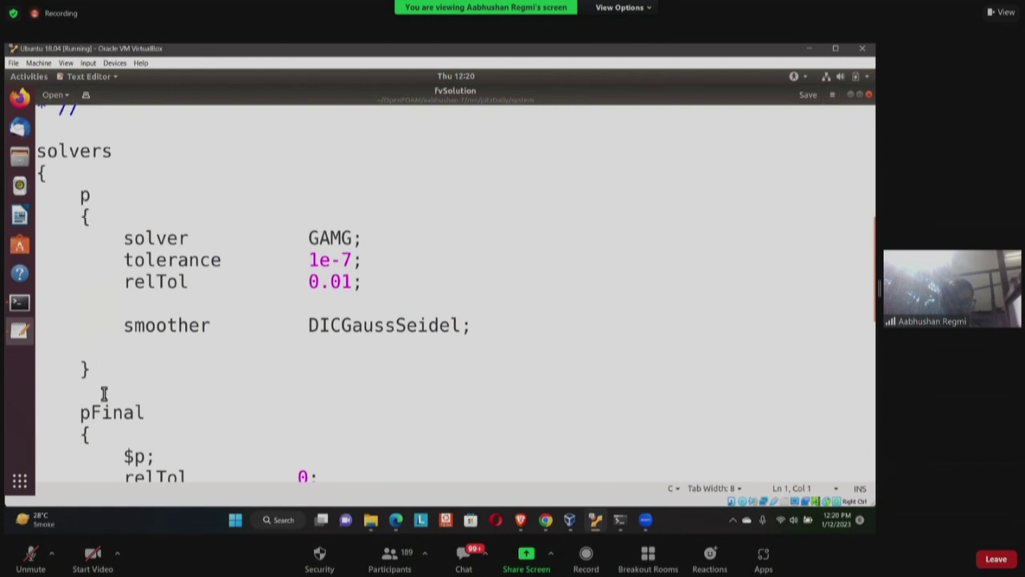
scroll(104, 394, "down", 1)
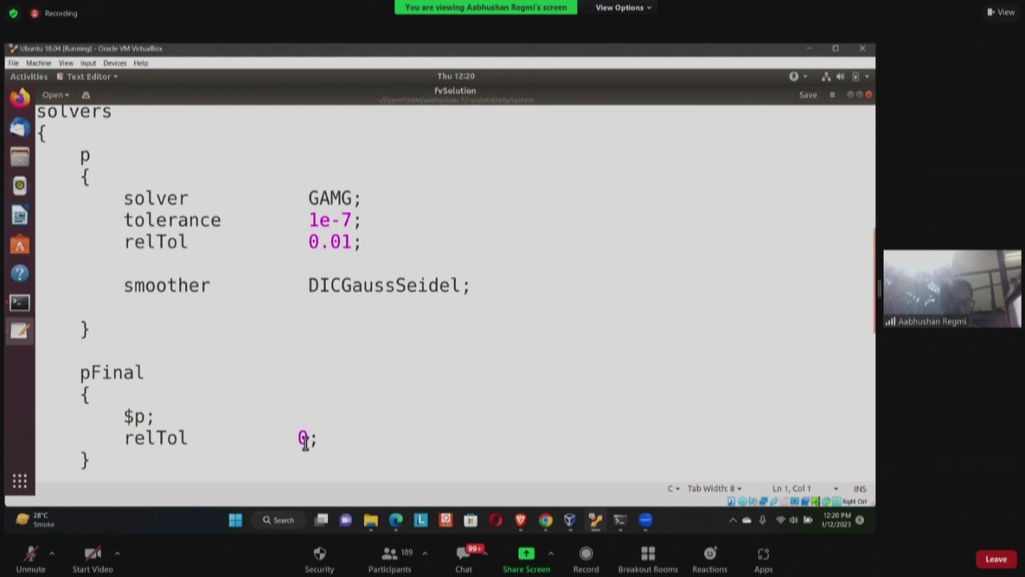
left_click_drag(125, 437, 305, 440)
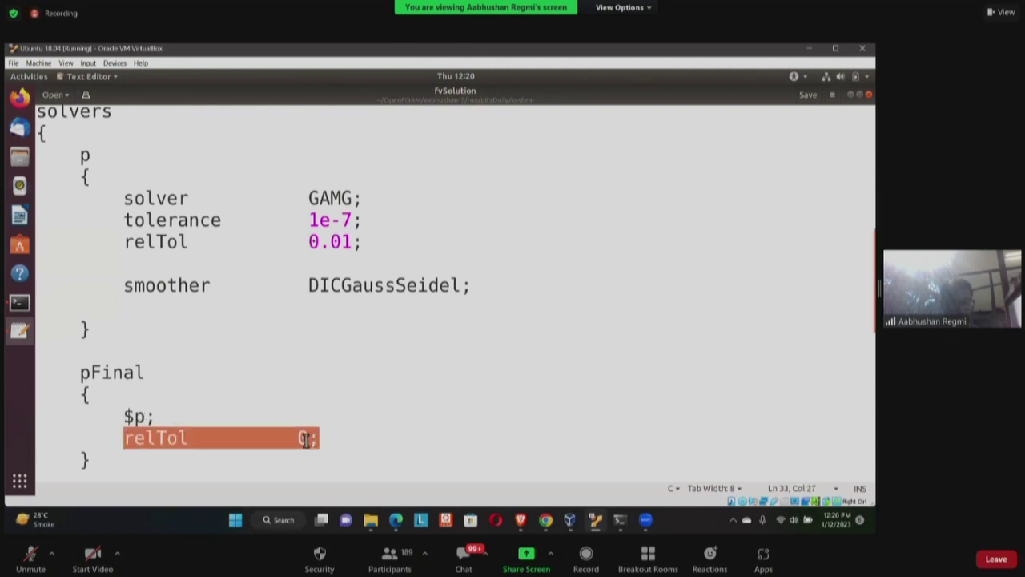
left_click(236, 350)
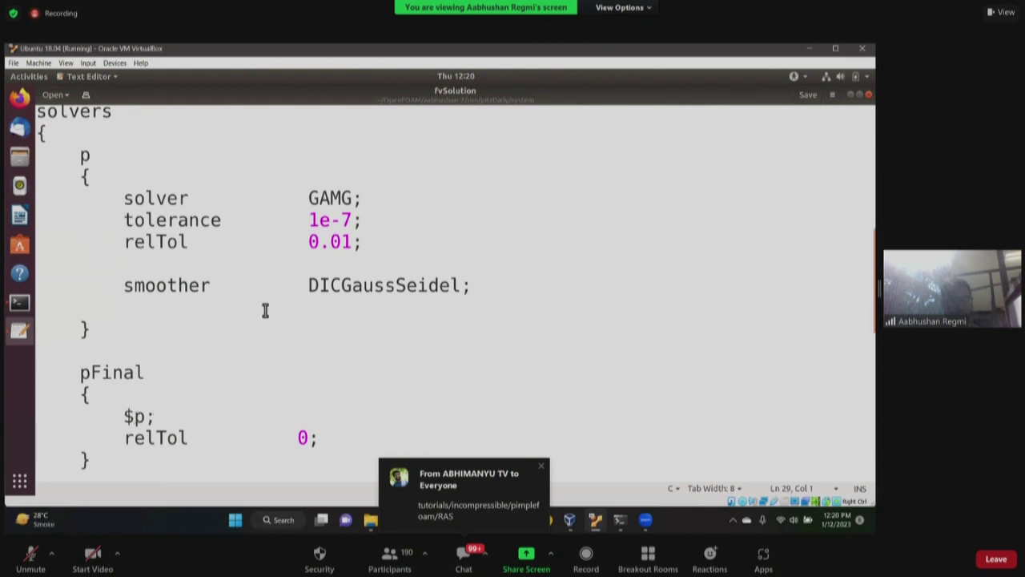
scroll(264, 309, "up", 1)
left_click(365, 283)
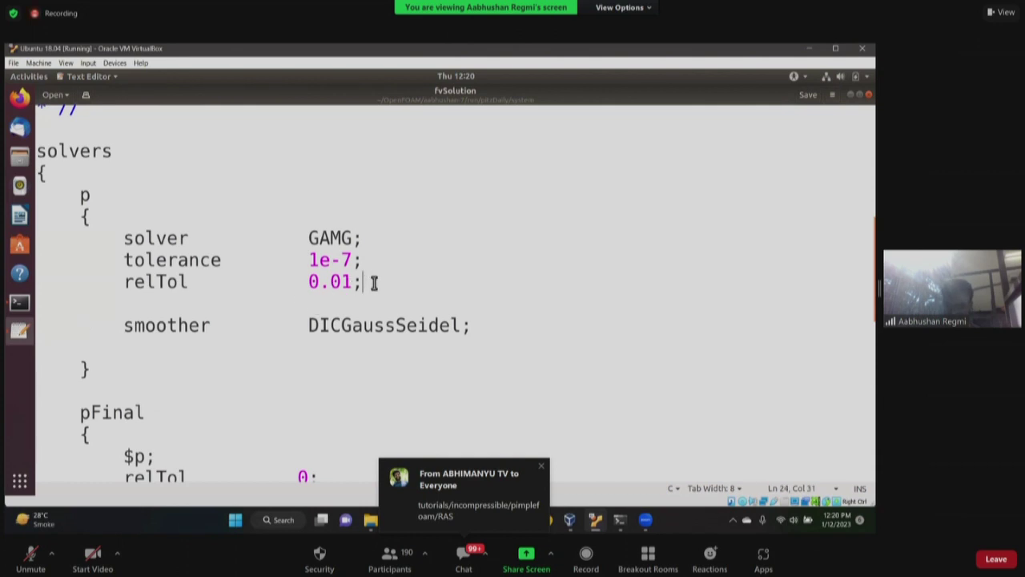
key("Return")
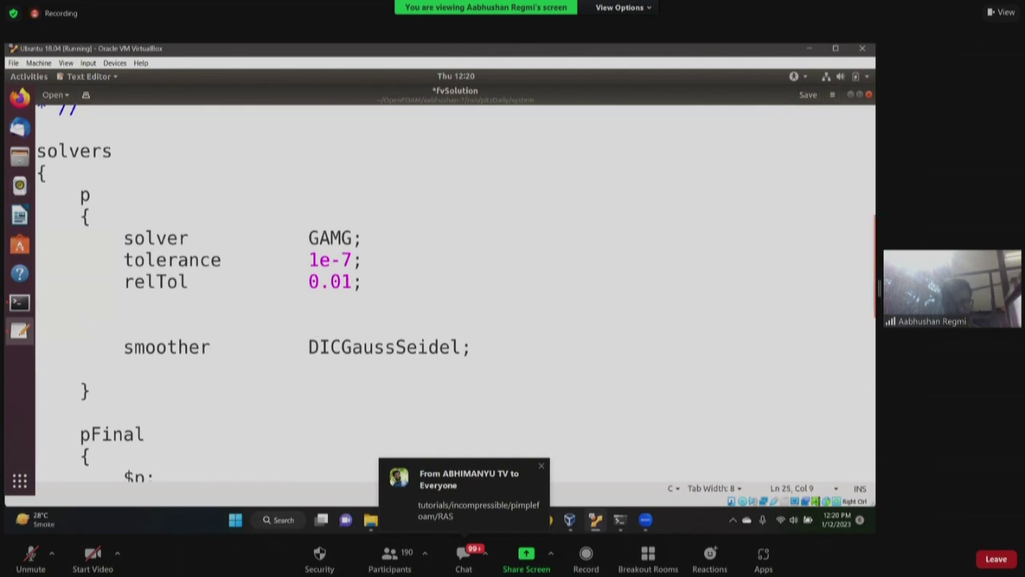
type("maxIter")
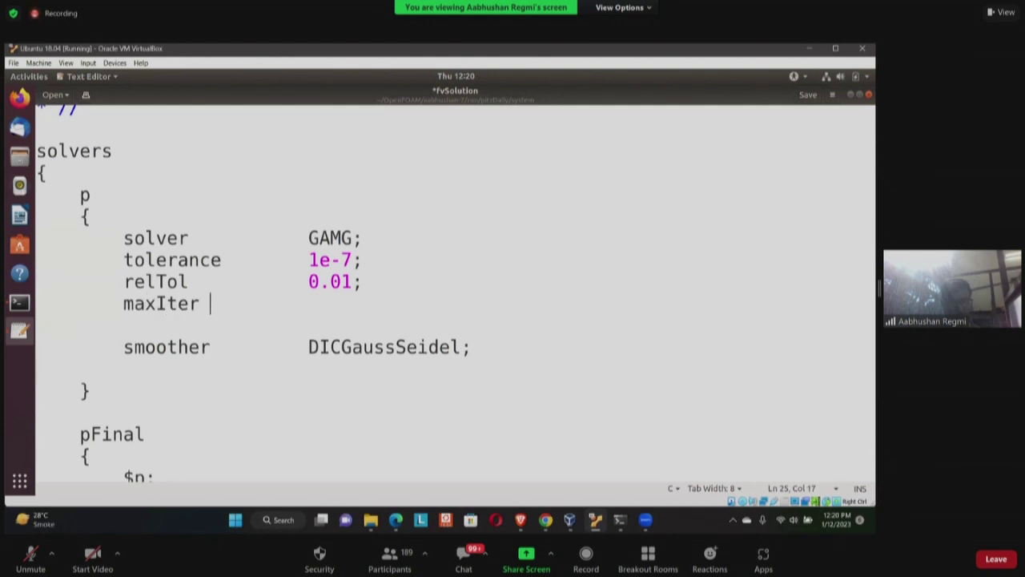
key("Tab")
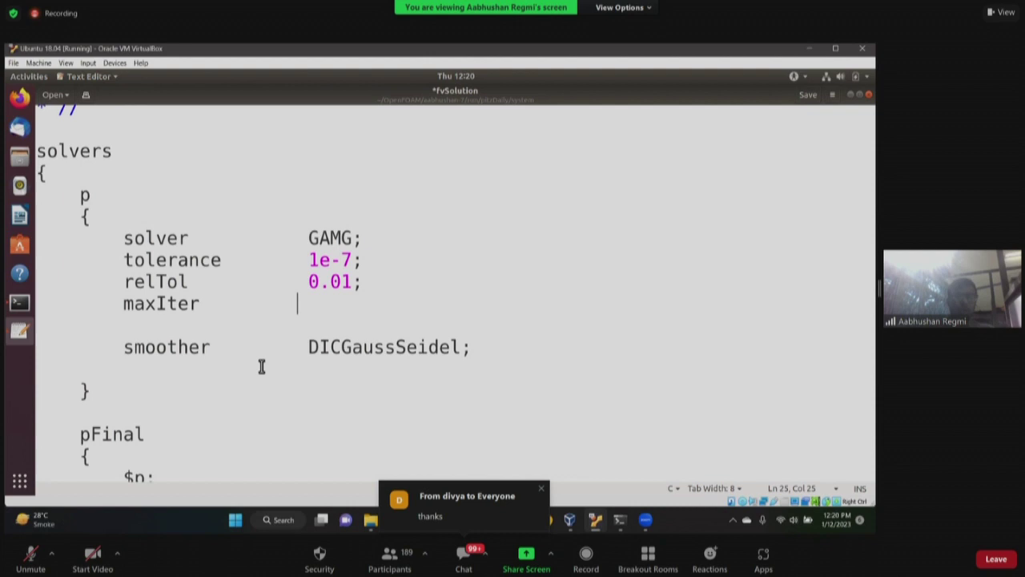
Set maxIter to 10 in the p solver block, aligning it with the values above and ending it with a semicolon
scroll(224, 370, "down", 1)
left_click_drag(126, 437, 148, 437)
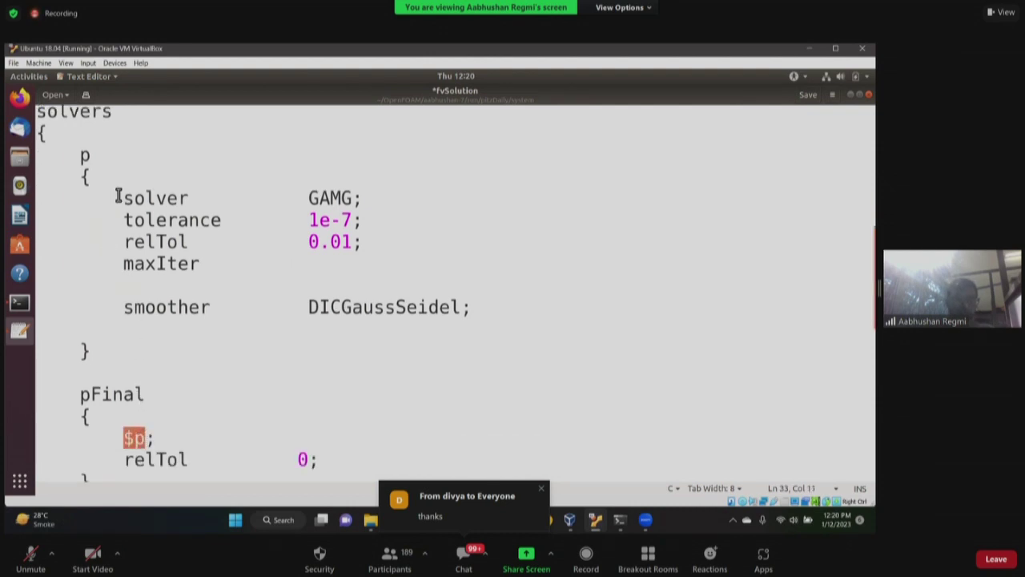
left_click_drag(114, 198, 473, 307)
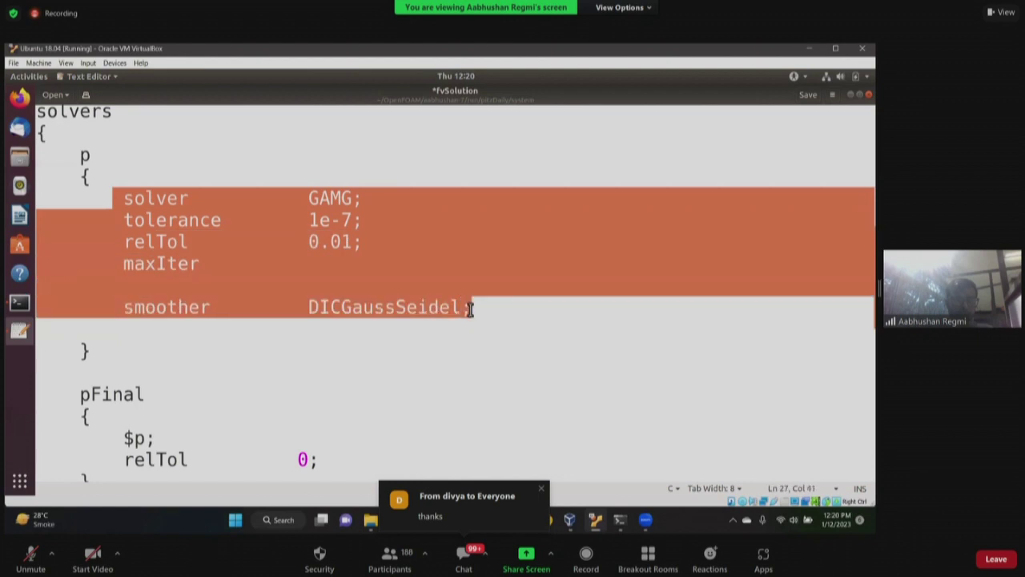
left_click(161, 436)
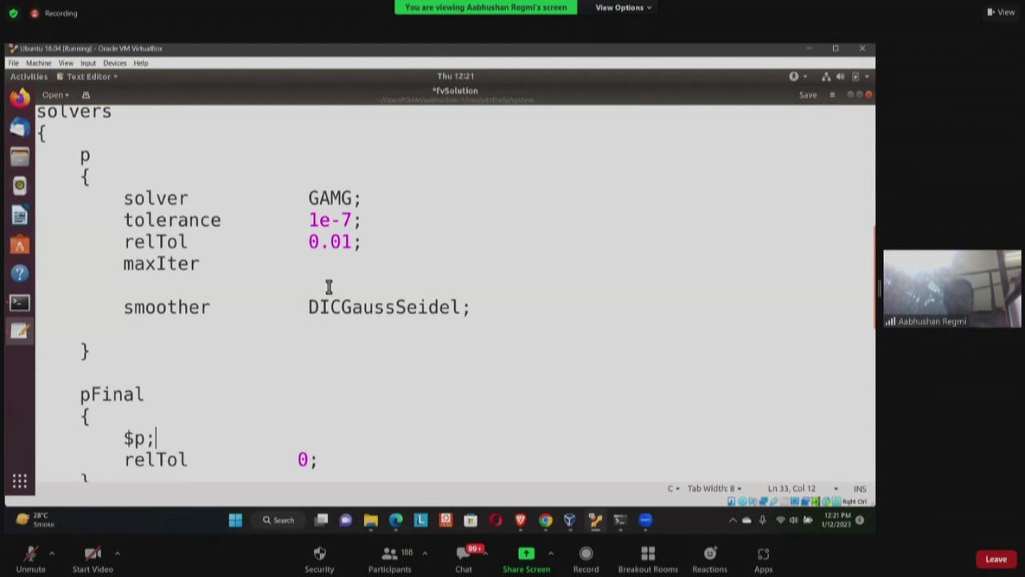
left_click(216, 267)
key("Tab")
key("Tab")
key("BackSpace")
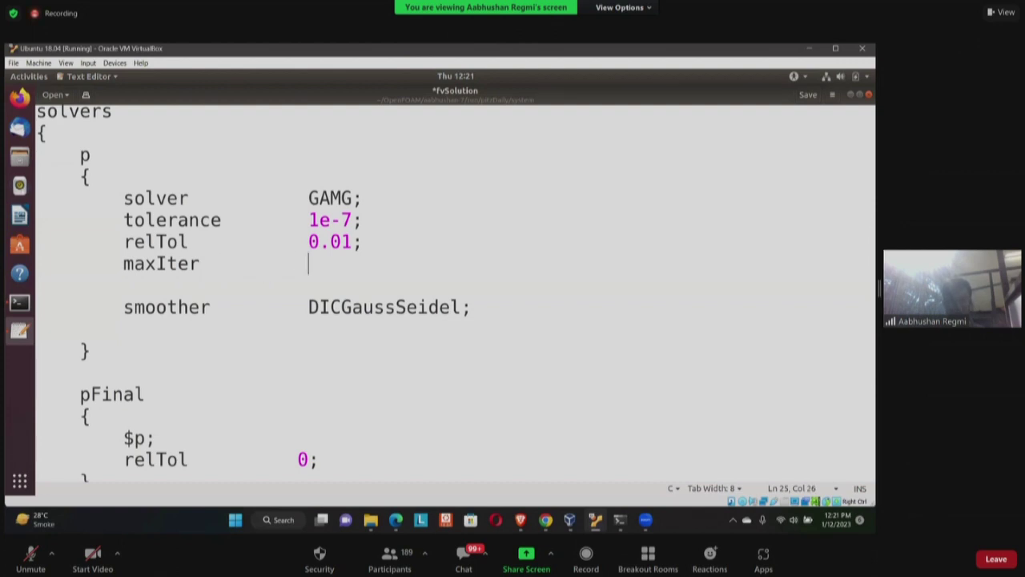
type("10;")
Check the entry against the fvSolution slide in Chrome, then return to the editor and save fvSolution
left_click(545, 520)
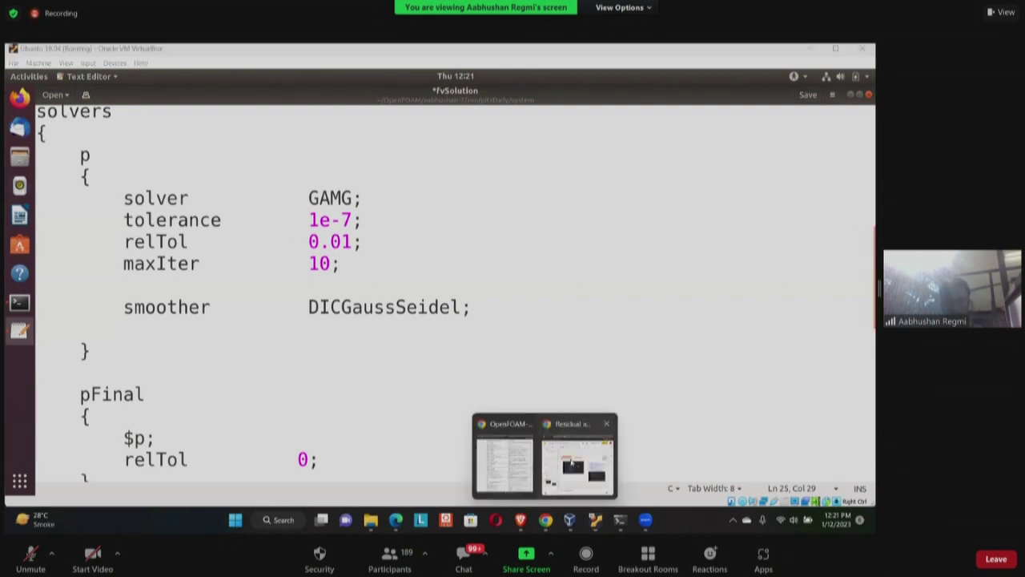
left_click(571, 463)
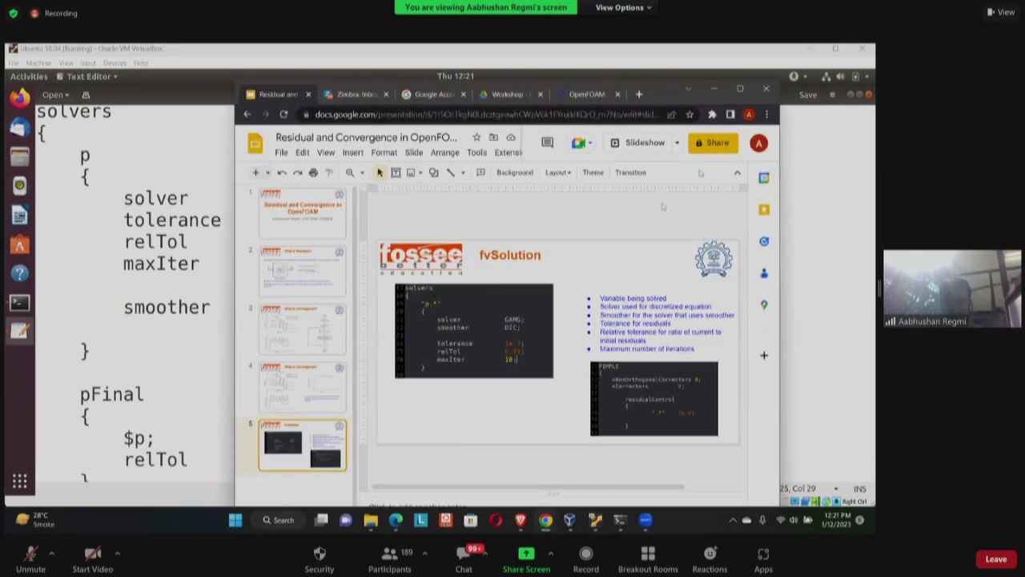
left_click(713, 88)
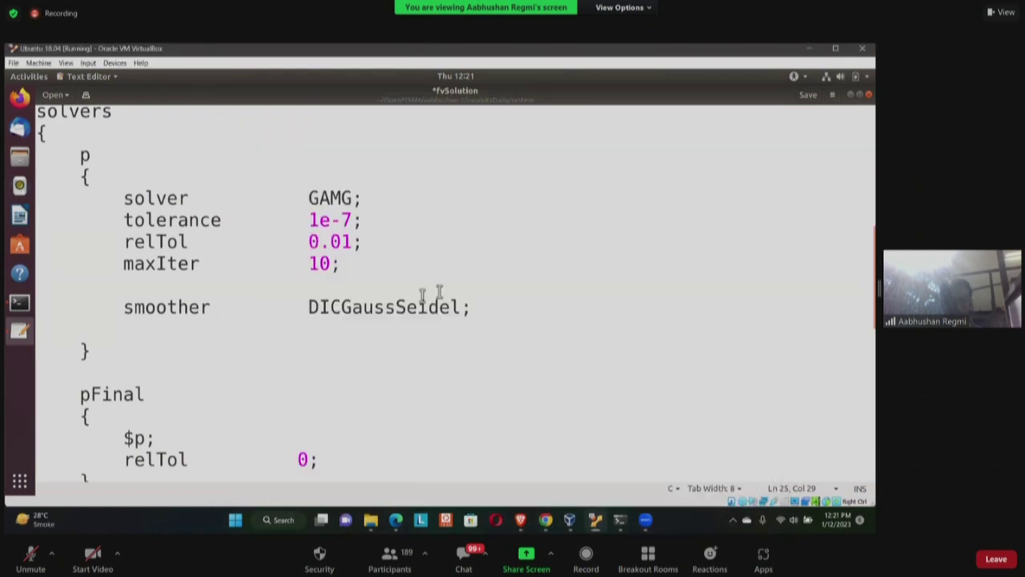
key("ctrl+s")
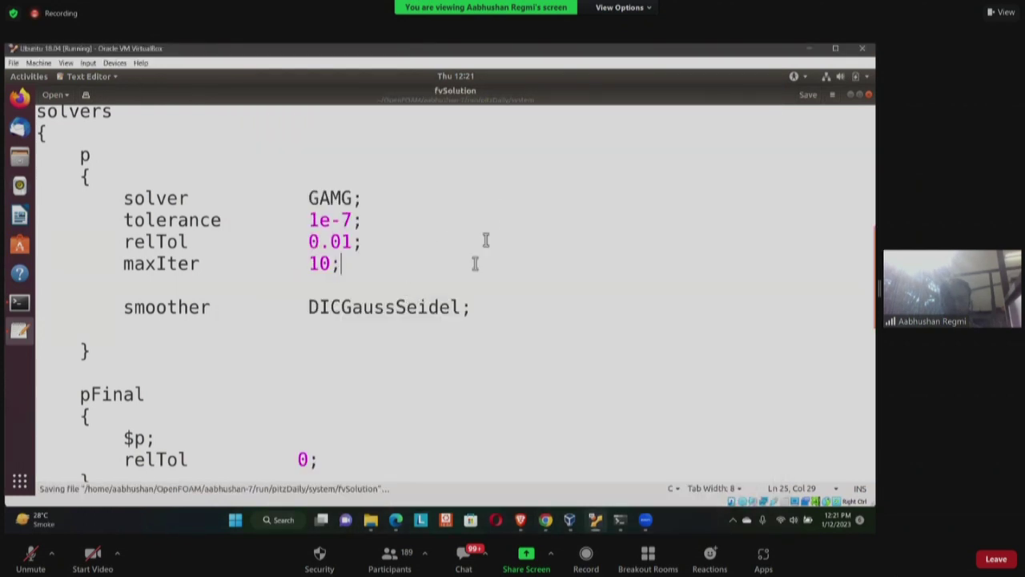
Enter the residualControl keyword in the PIMPLE block, separated from nCorrectors by an empty line
scroll(396, 396, "down", 6)
scroll(395, 396, "down", 3)
left_click(339, 361)
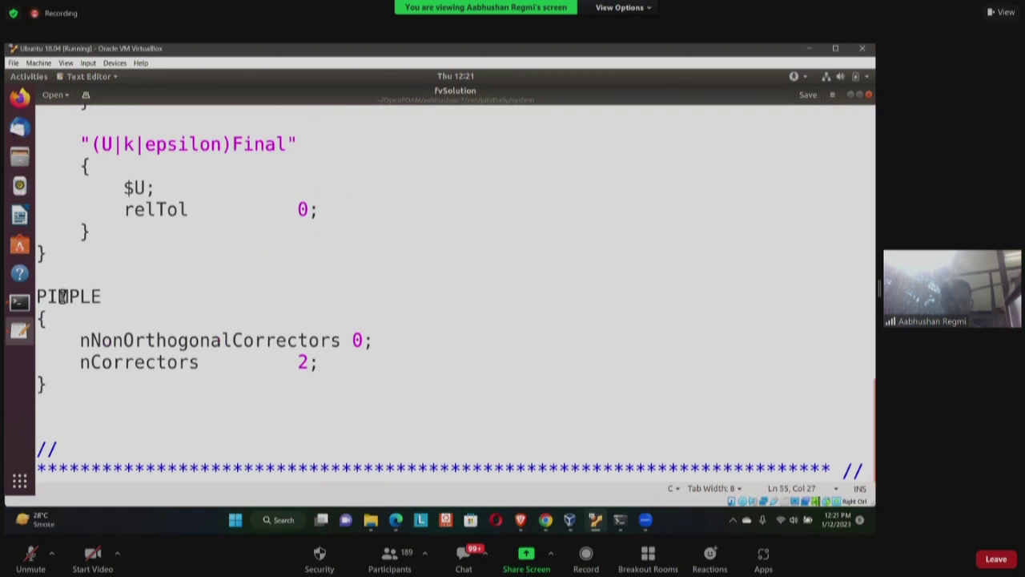
key("Return")
key("Return")
key("Tab")
type("residualControl")
Add opening and closing braces under residualControl with an indented empty line between them
key("Return")
key("Tab")
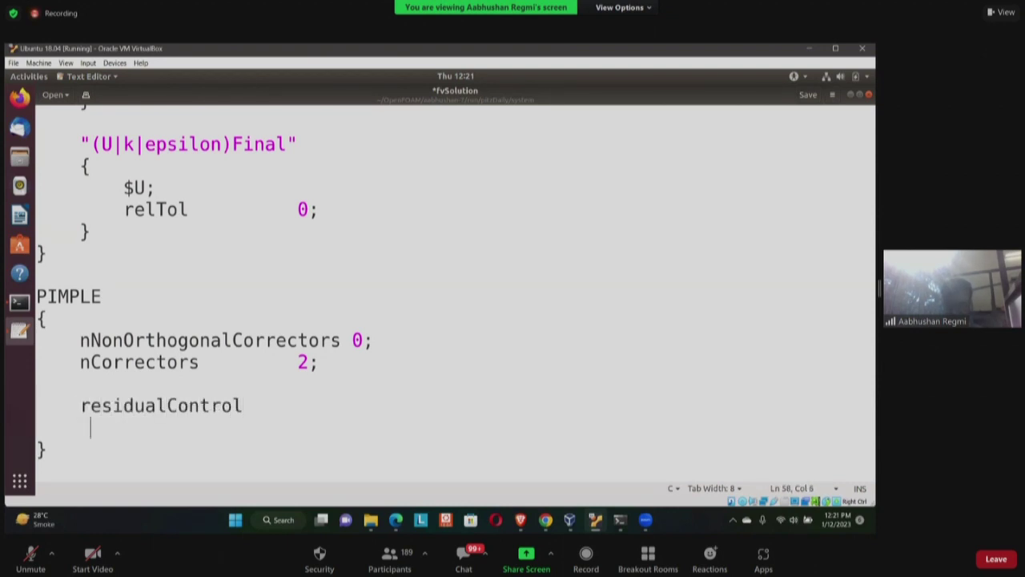
key("BackSpace")
key("BackSpace")
type("{")
key("Return")
key("Return")
key("Tab")
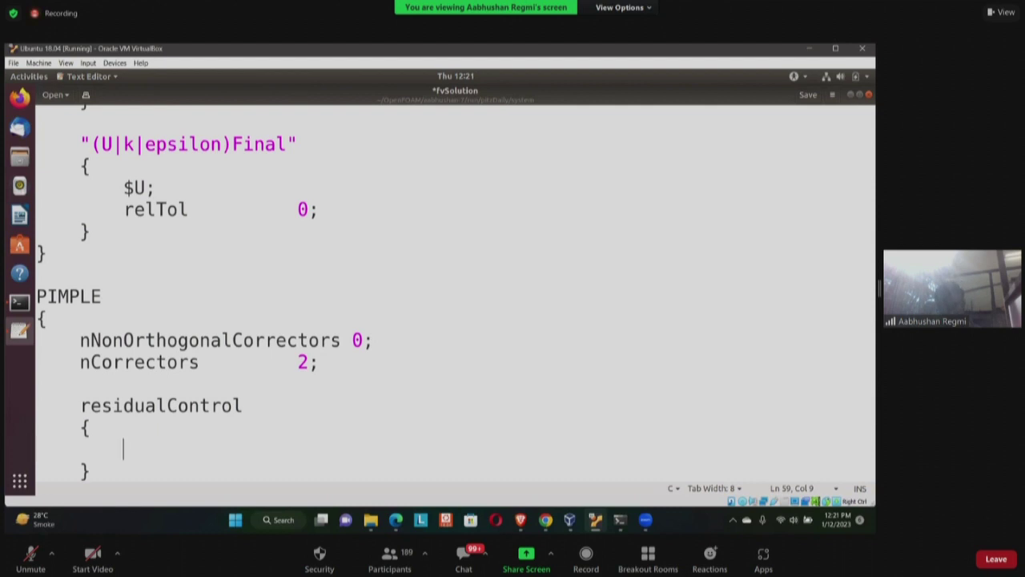
scroll(372, 338, "down", 2)
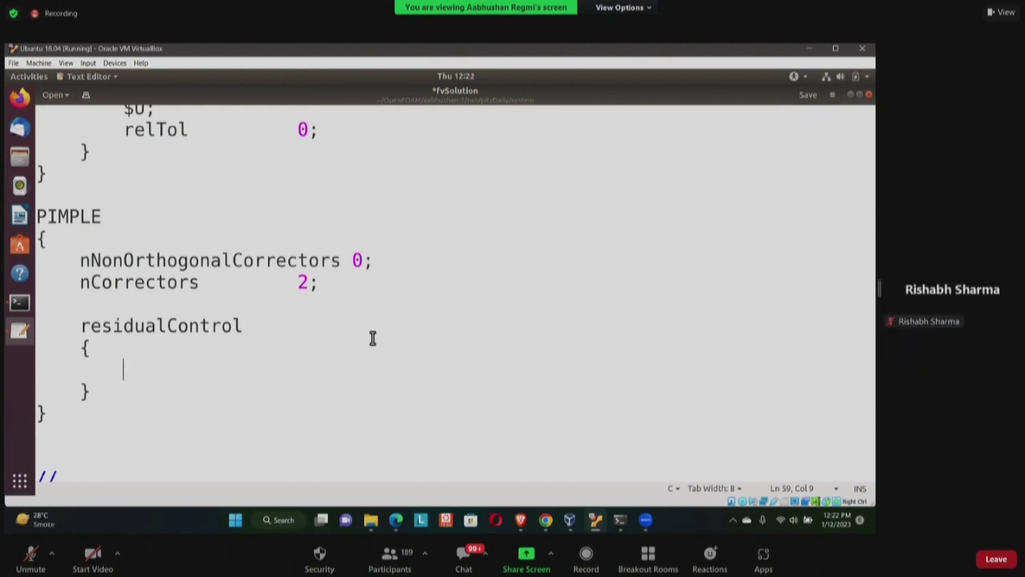
type("U")
key("Tab")
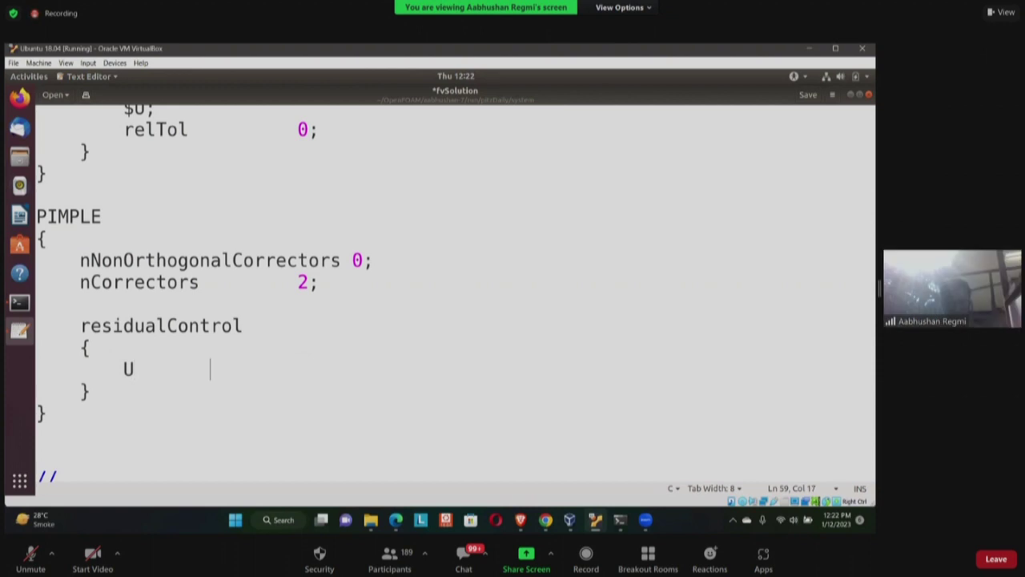
type("1e-6")
type(";")
key("Return")
type("p")
key("Tab")
key("Return")
type("epsi")
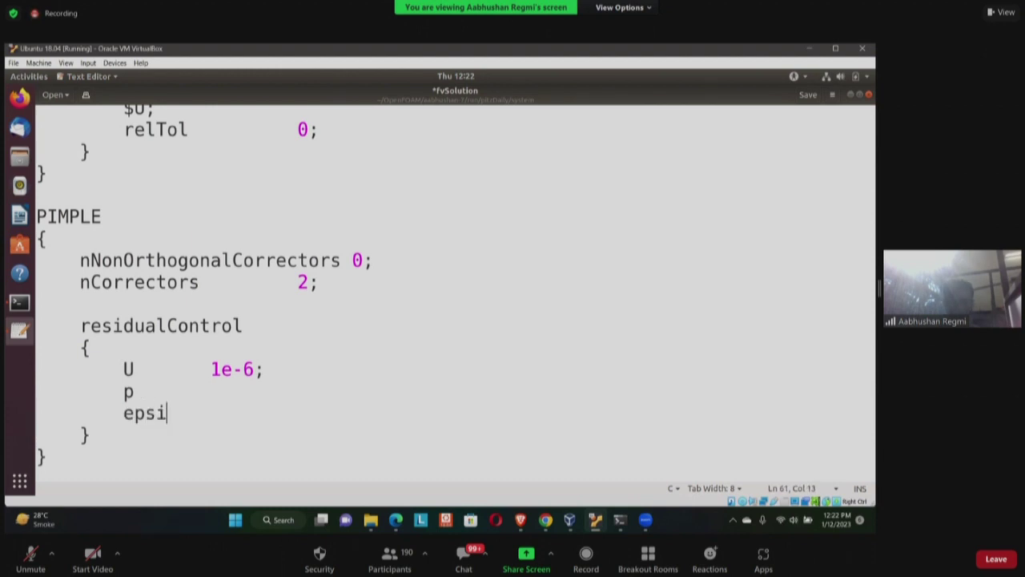
key("shift+Up")
key("shift+Up")
key("shift+Up")
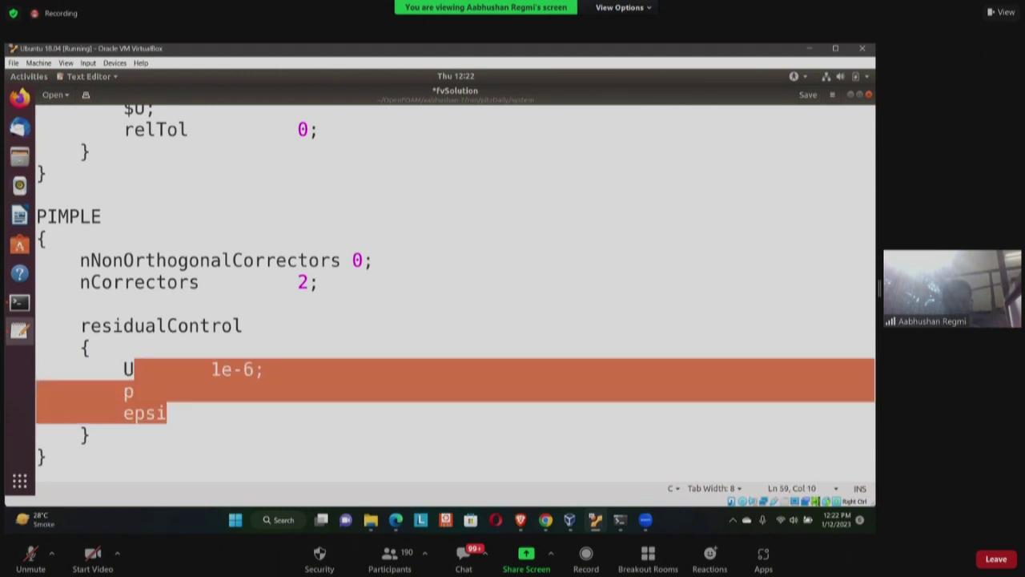
key("shift+Right")
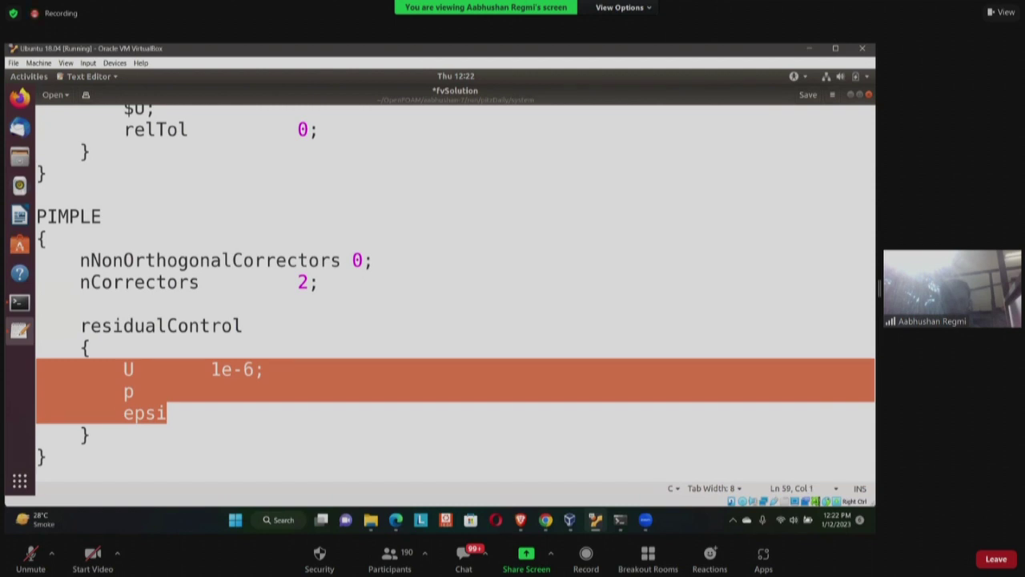
key("BackSpace")
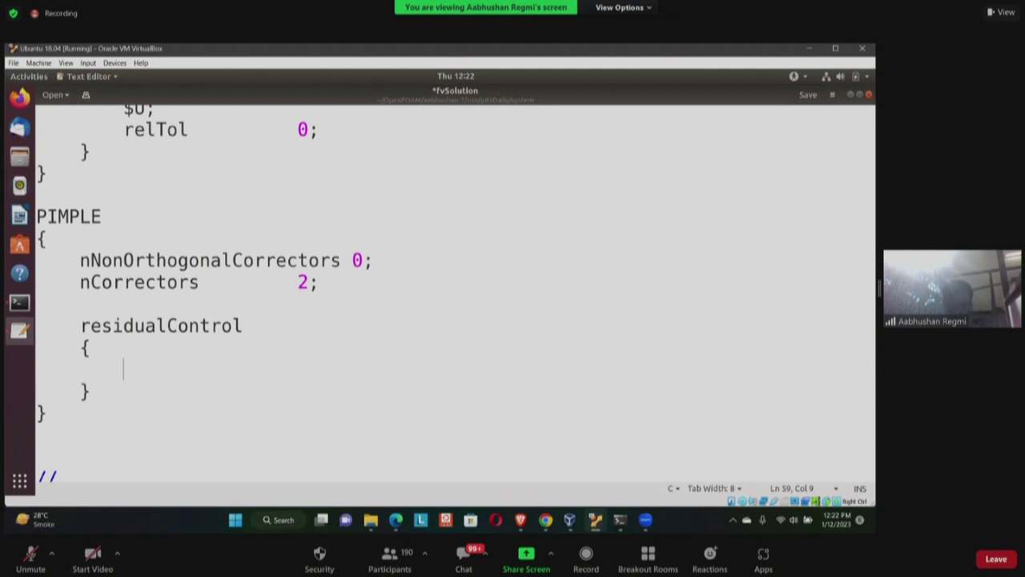
Enter ".*" with a tolerance of 1e-6; inside residualControl, widen the spacing before the value, and save fvSolution
type("\".*\"")
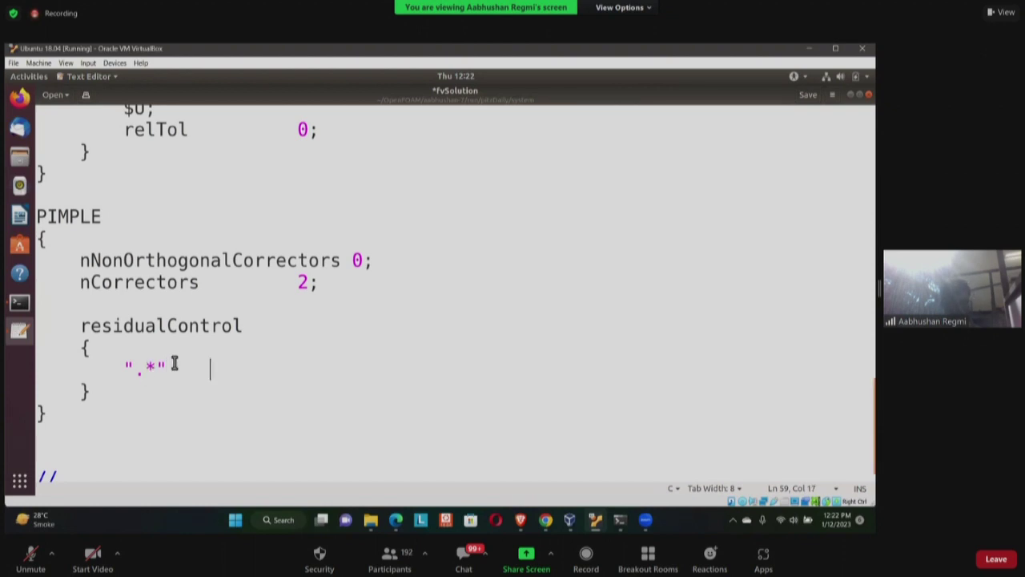
type("1")
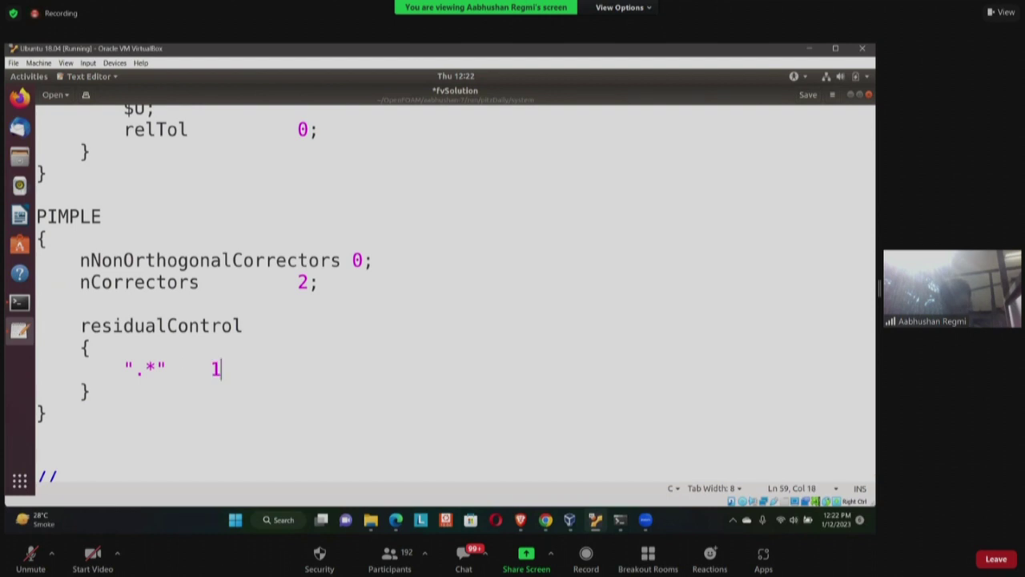
type("e-6")
key("Left")
key("Left")
key("Left")
key("Tab")
key("Right")
key("Right")
key("Right")
key("Right")
type(";")
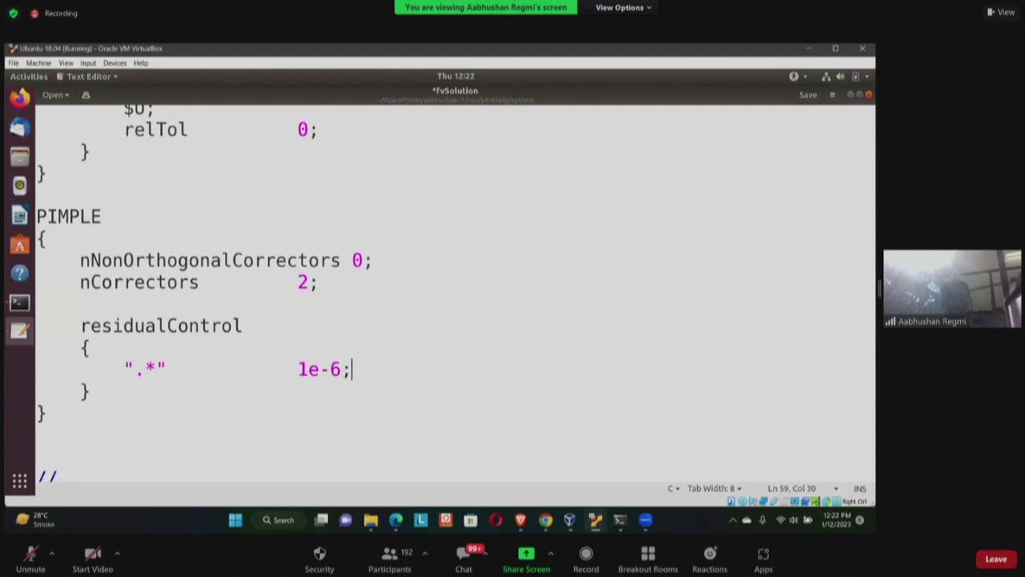
key("ctrl+s")
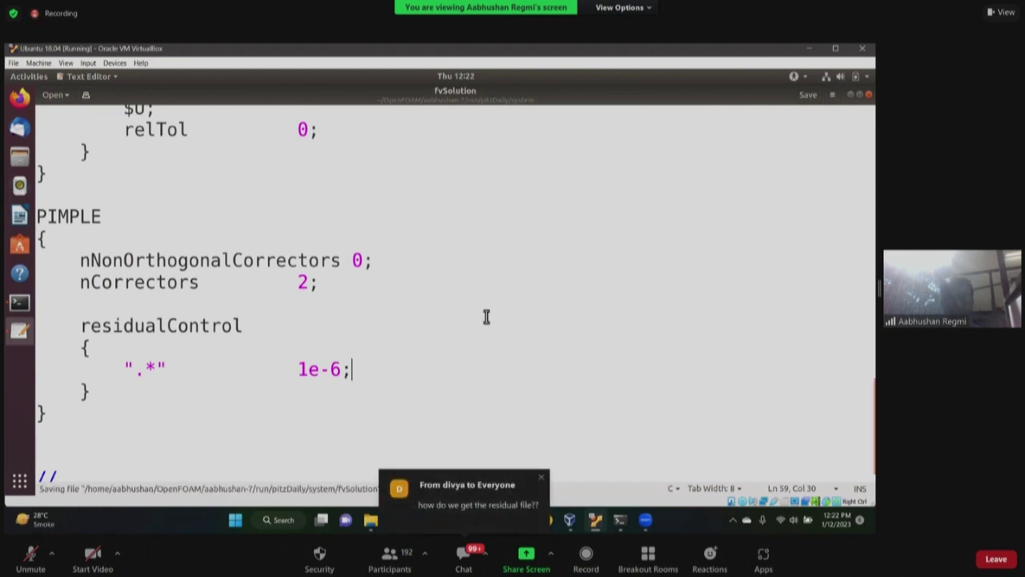
Compare residualControl with the fvSolution slide in Chrome, then return to the editor and close fvSolution
mouse_move(553, 518)
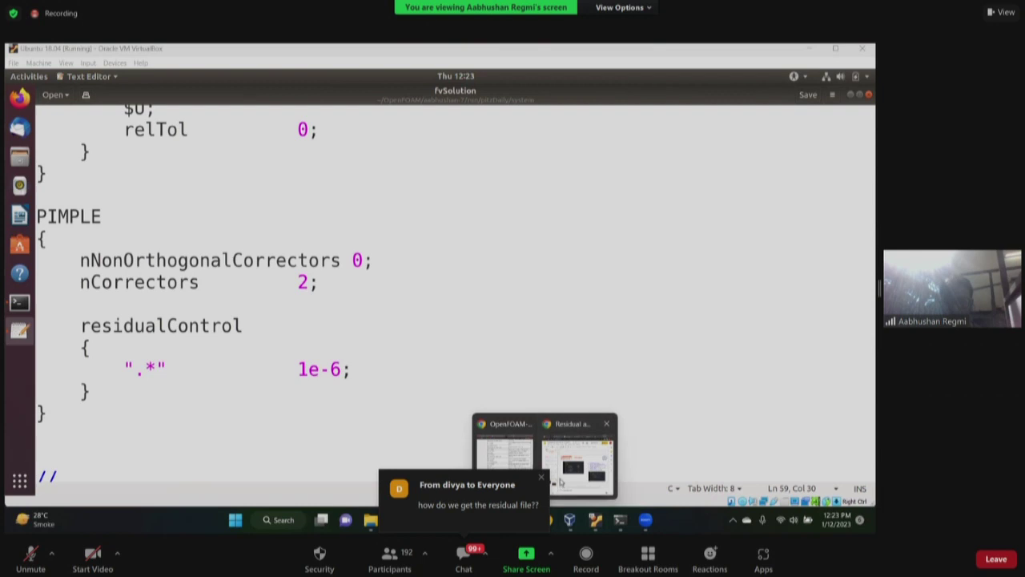
left_click(559, 481)
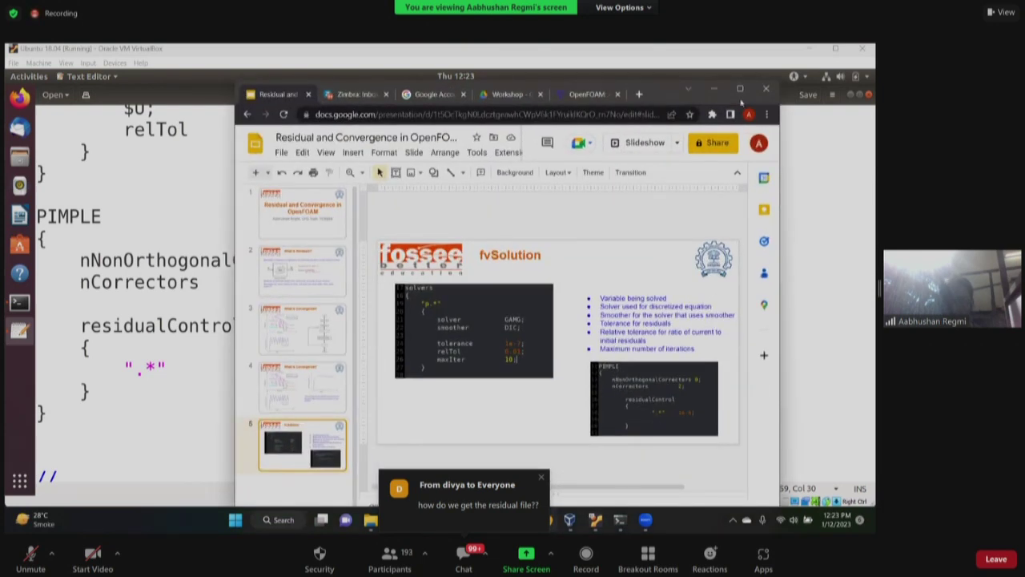
left_click(713, 89)
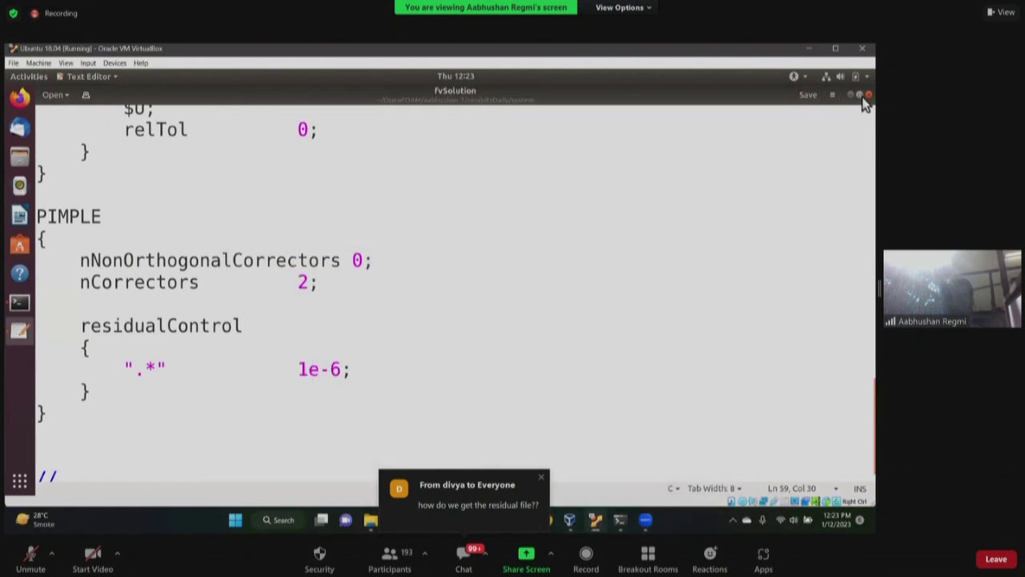
left_click(868, 95)
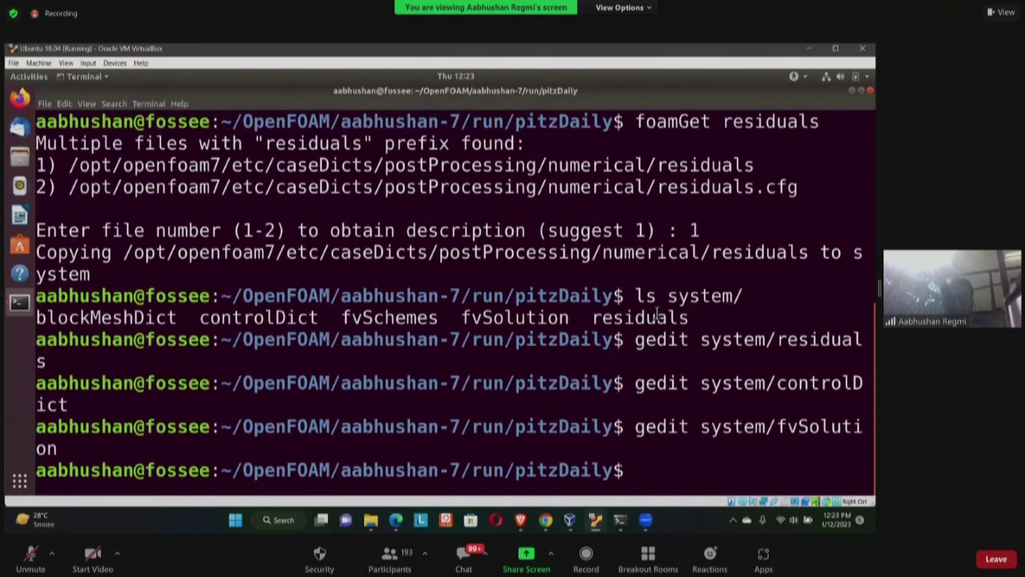
Clear the terminal and run the pimpleFoam solver in the pitzDaily case directory
type("clear")
key("Return")
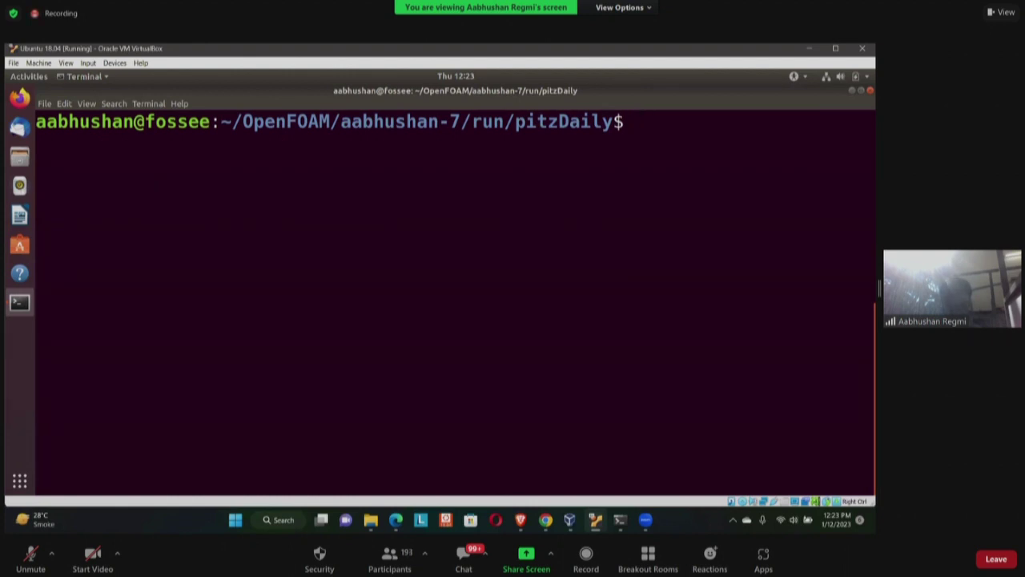
type("pimep")
key("BackSpace")
key("BackSpace")
type("pl")
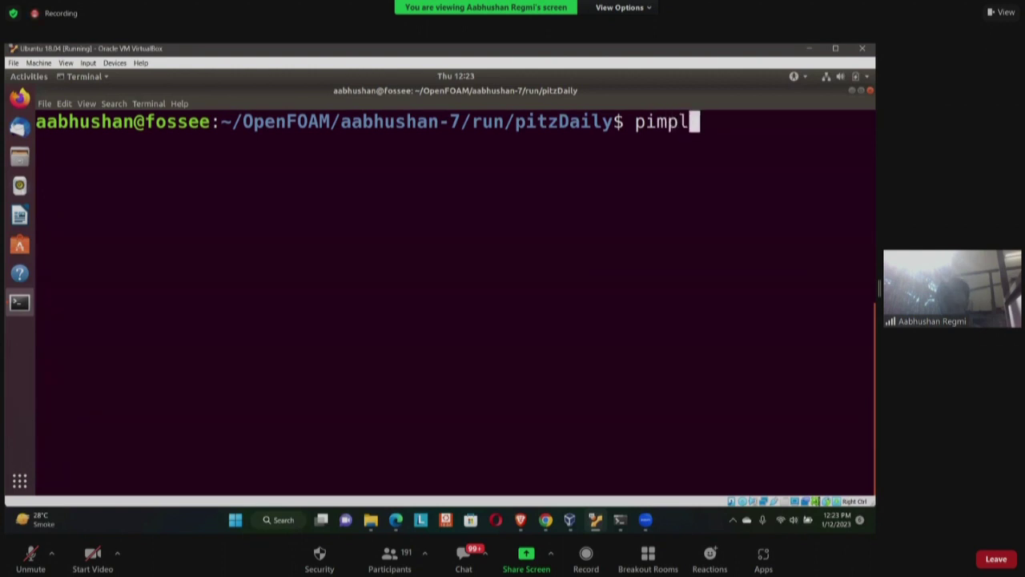
type("eFoam")
key("Return")
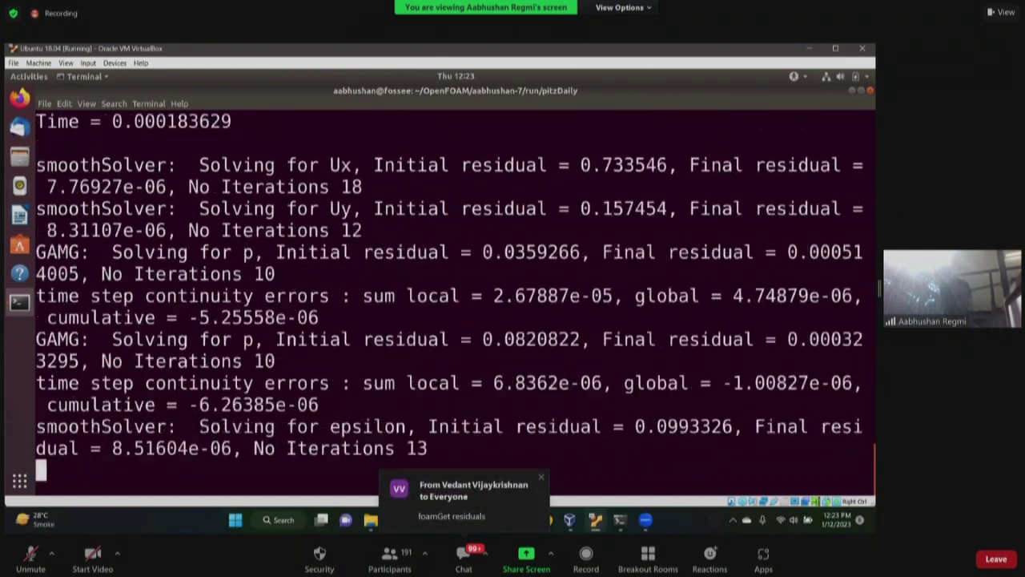
Open a second terminal tab in the pitzDaily case and list the case directory's contents
left_click(44, 104)
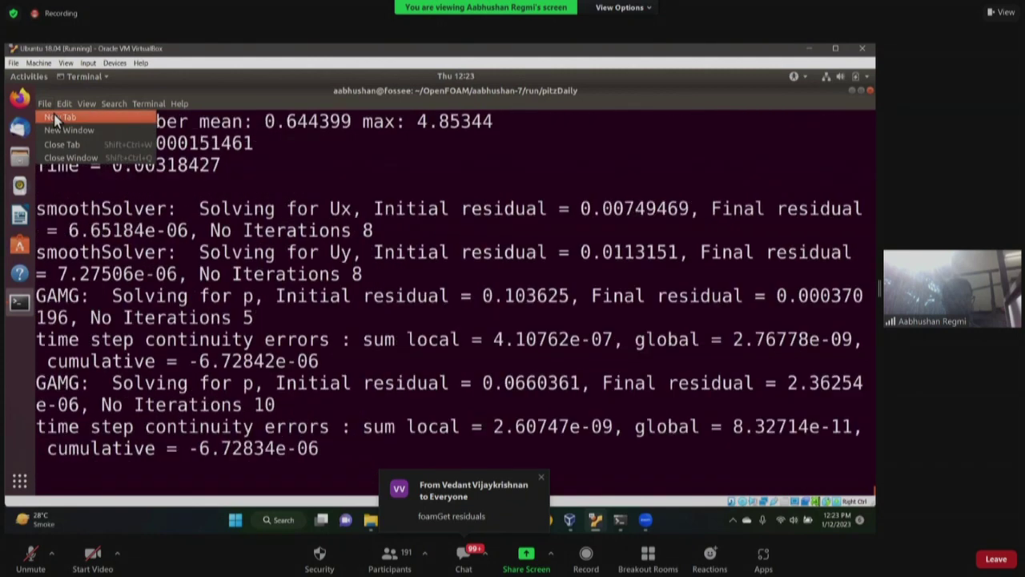
left_click(55, 118)
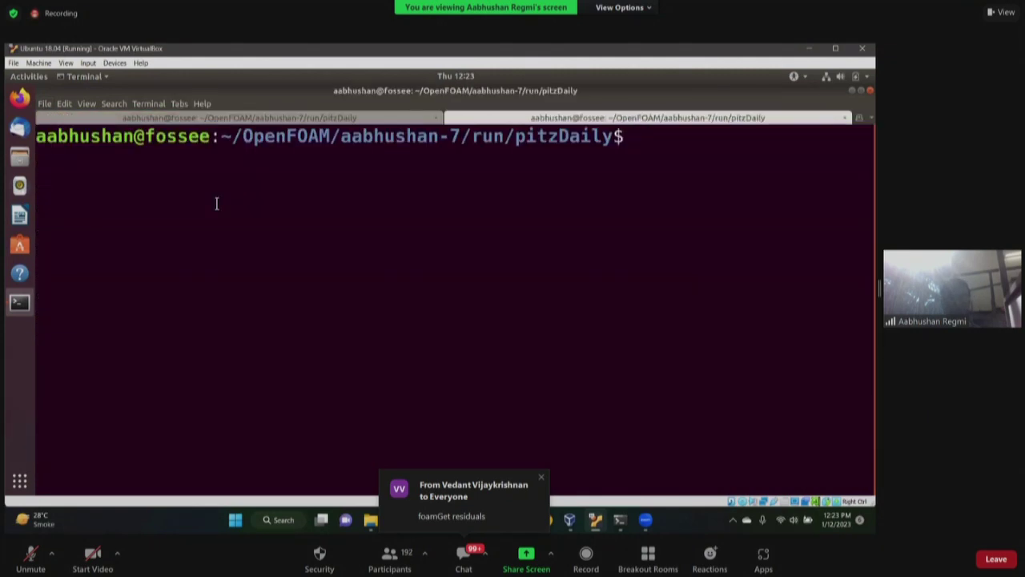
type("ls")
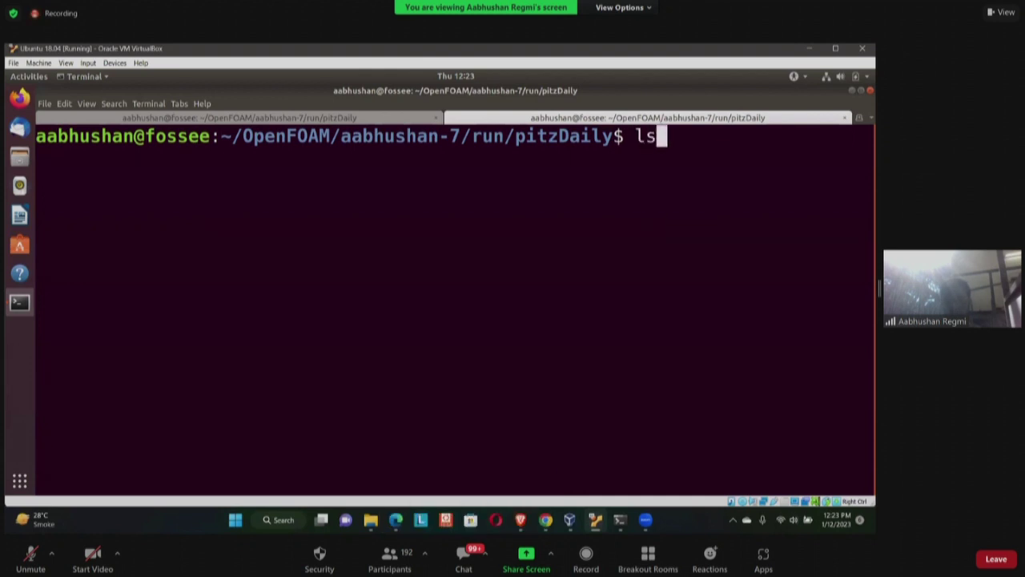
key("Return")
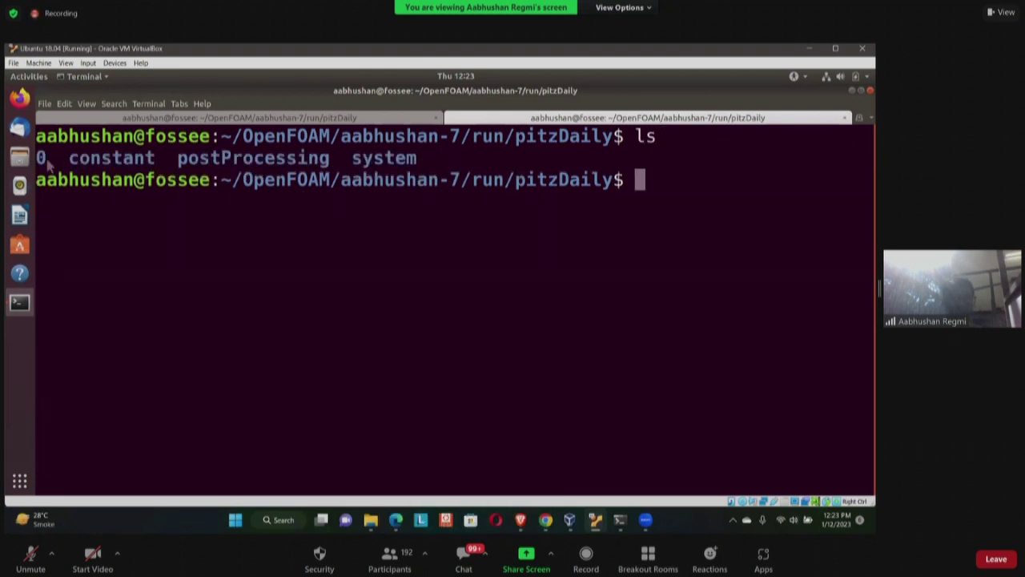
left_click_drag(178, 158, 330, 158)
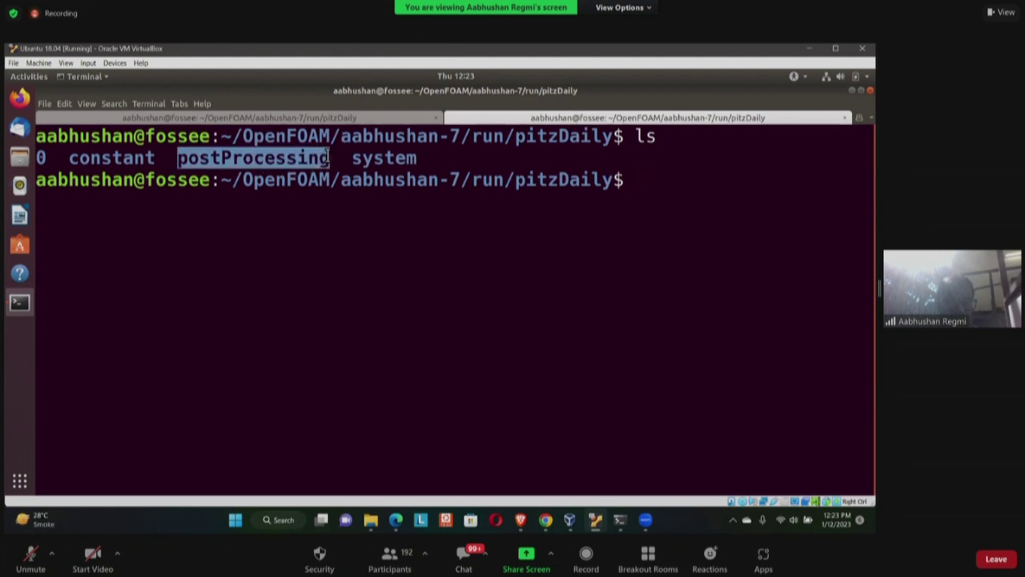
left_click(613, 245)
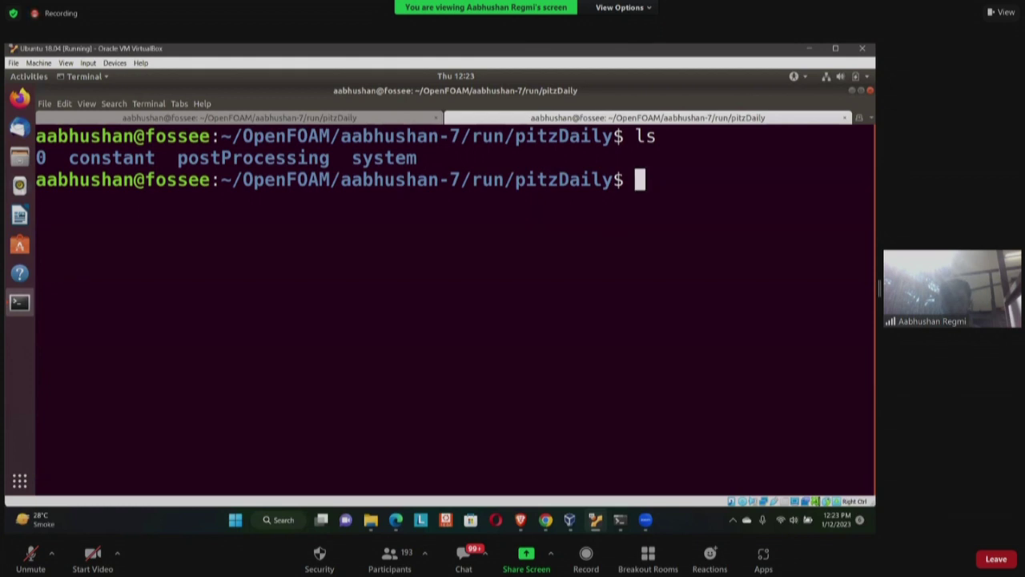
List the contents of postProcessing, its residuals subfolder, and the 0 folder inside residuals
type("ls pos")
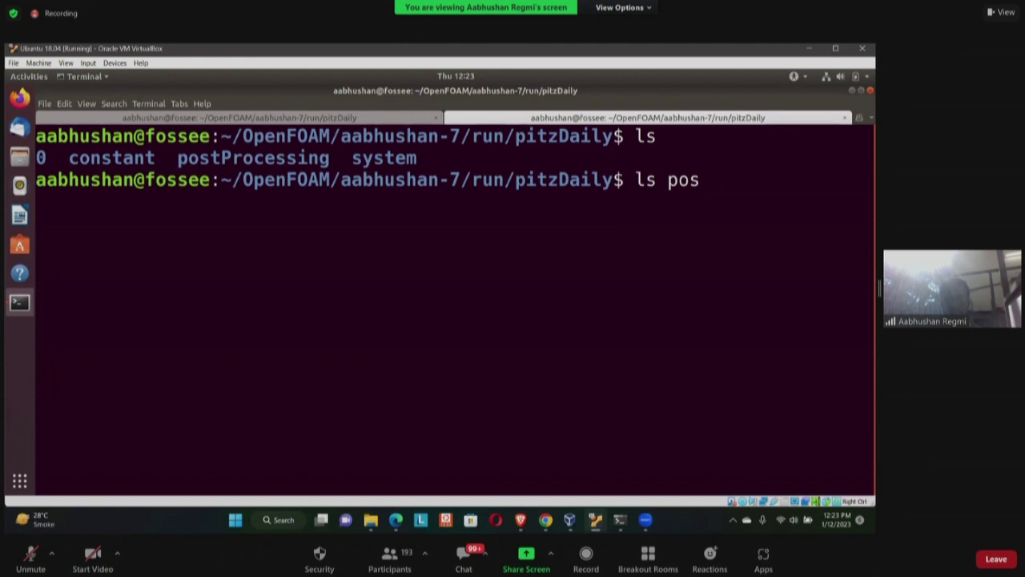
key("Tab")
key("Return")
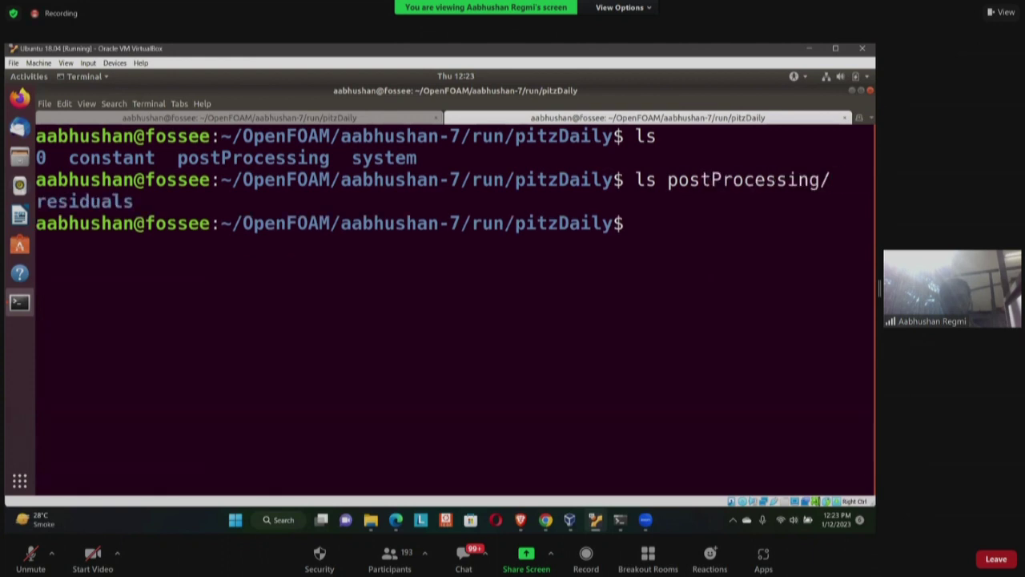
type("ls pos")
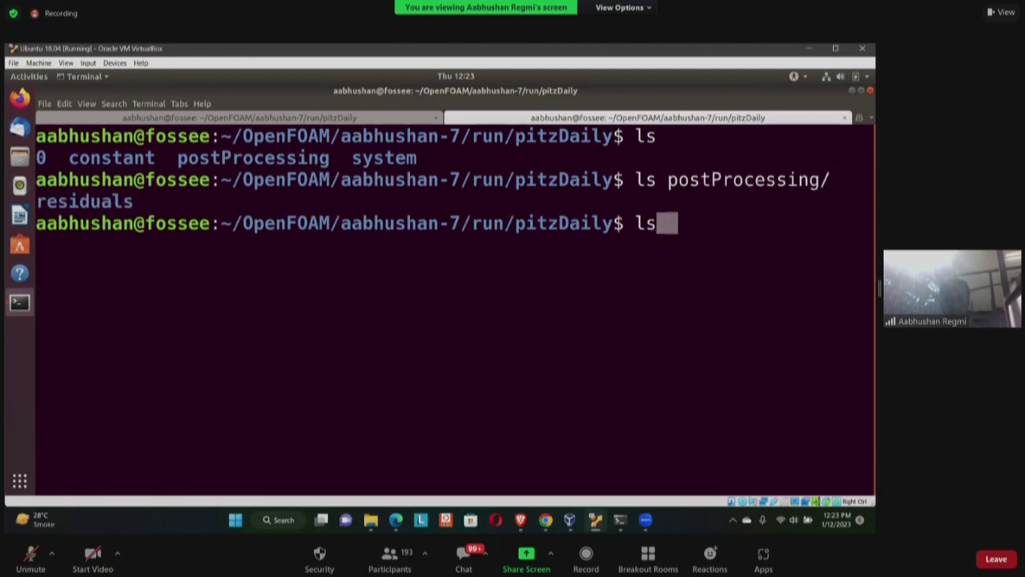
key("Tab")
type("resi")
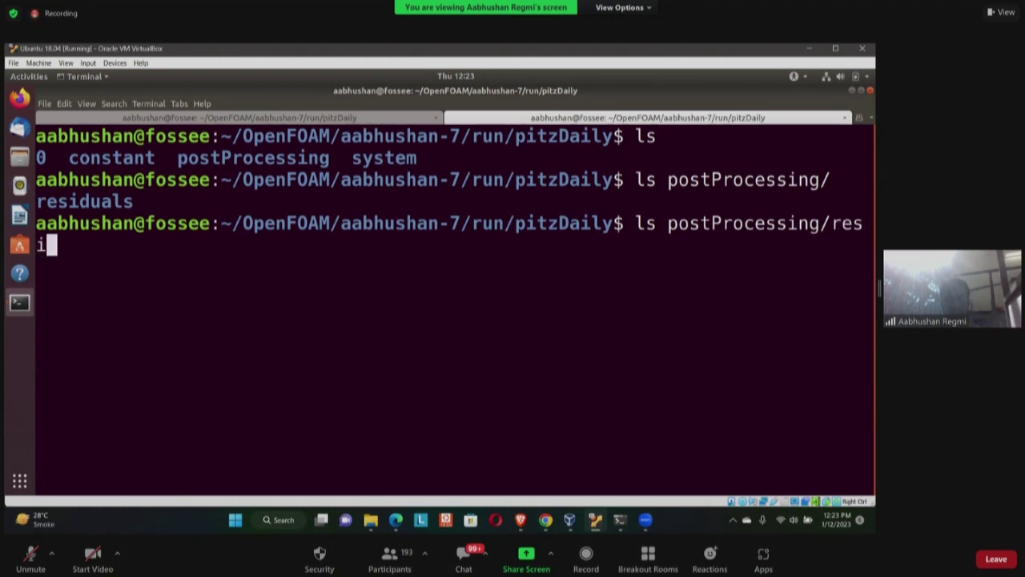
key("Tab")
key("Return")
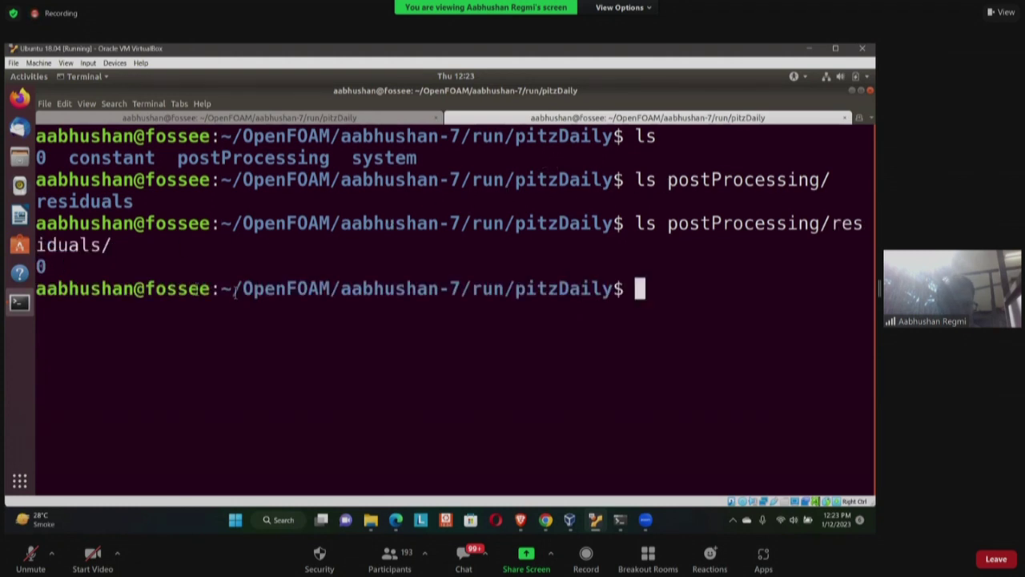
type("l")
key("Up")
type("0")
key("Return")
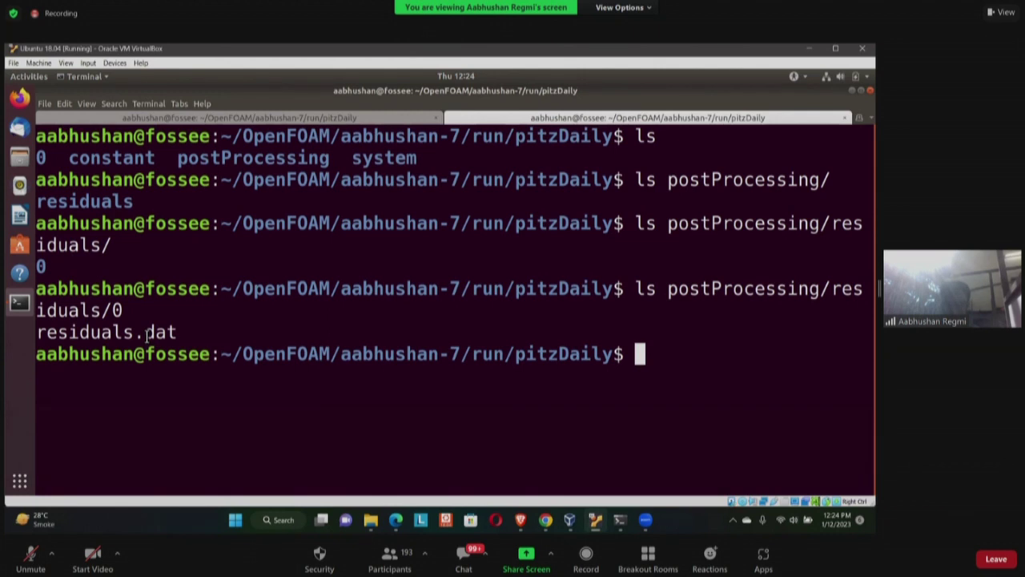
Clear the terminal, plot the residuals with foamMonitor -l postProcessing/residuals/0/residuals.dat, and move the plot window clear of the command's start
key("ctrl+l")
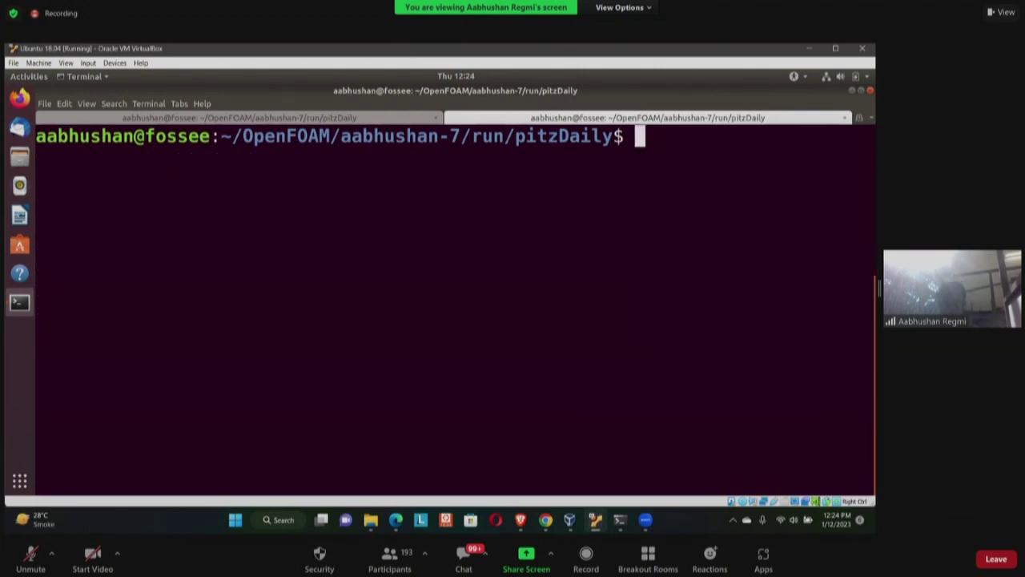
type("foam")
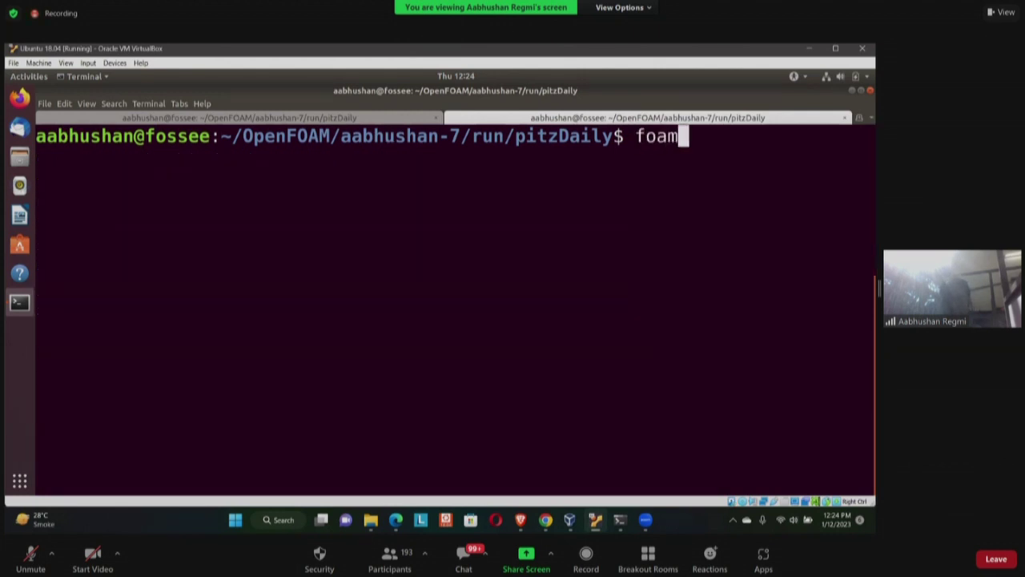
type("Mon")
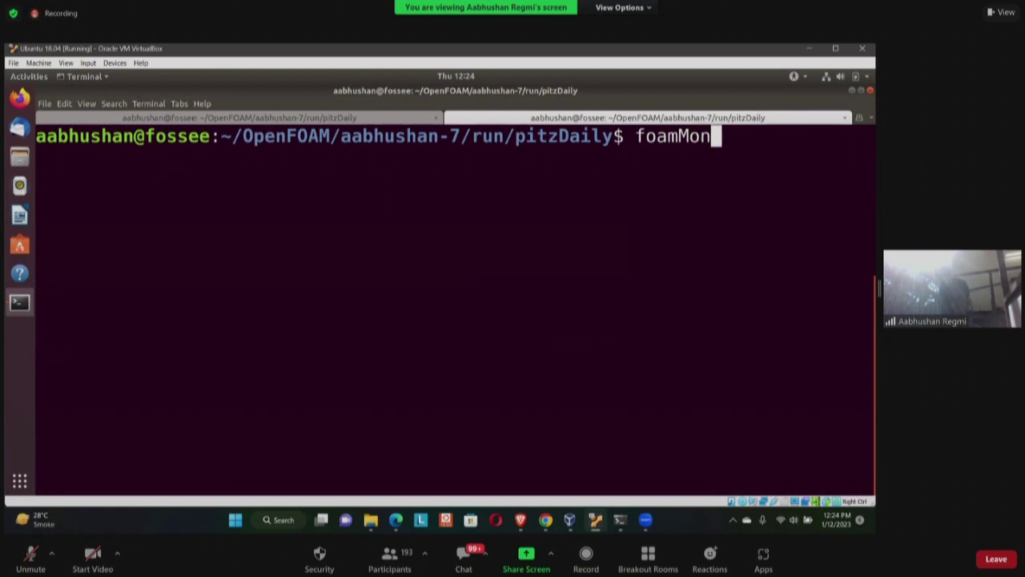
type("itor -l")
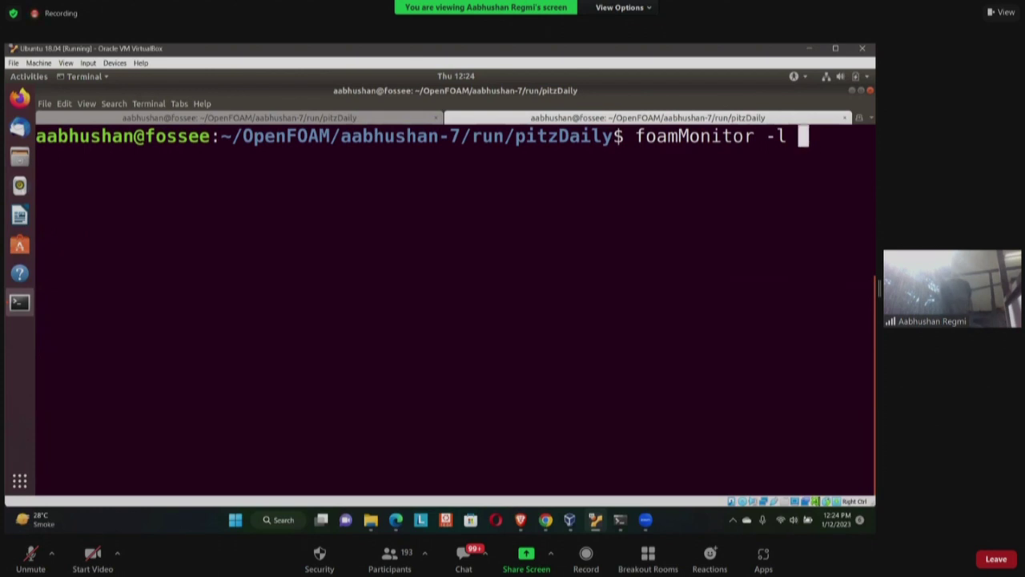
type("po")
key("Tab")
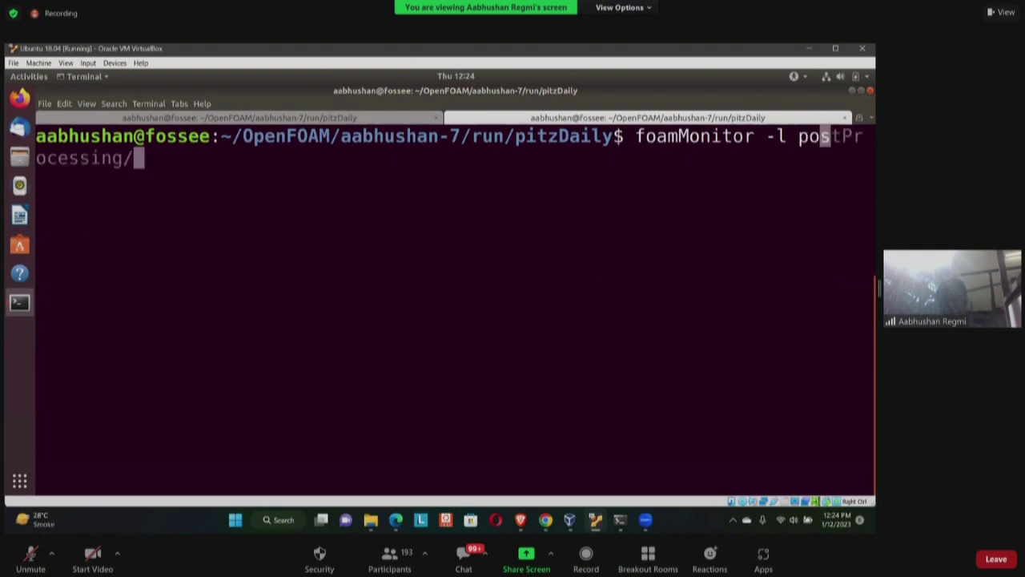
key("Tab")
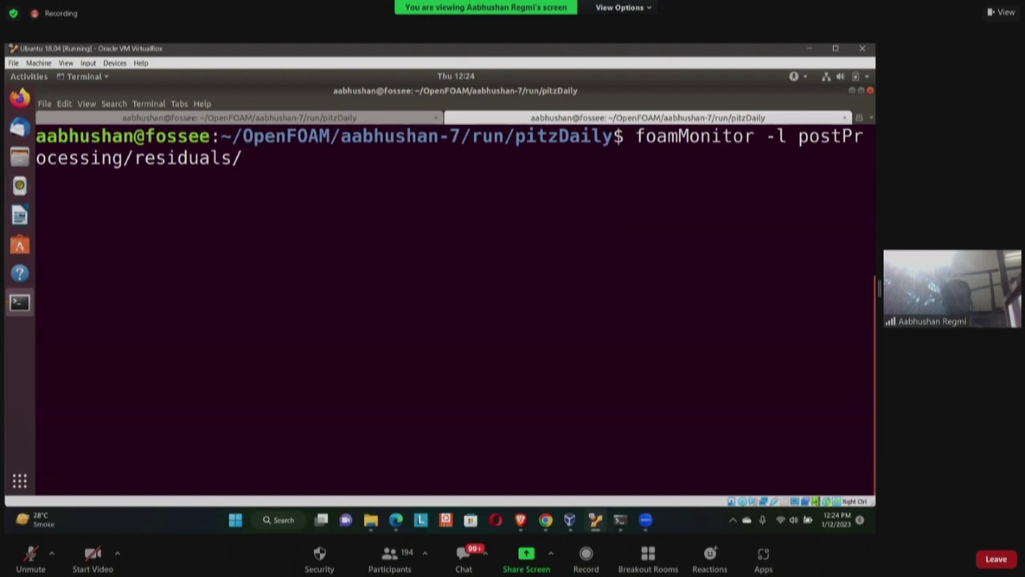
key("Tab")
key("Tab")
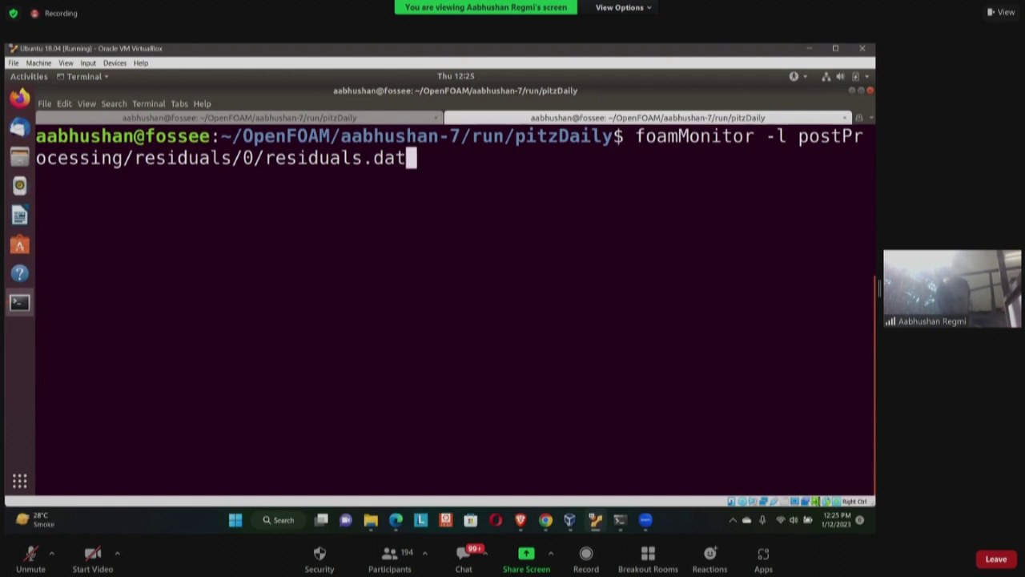
key("Return")
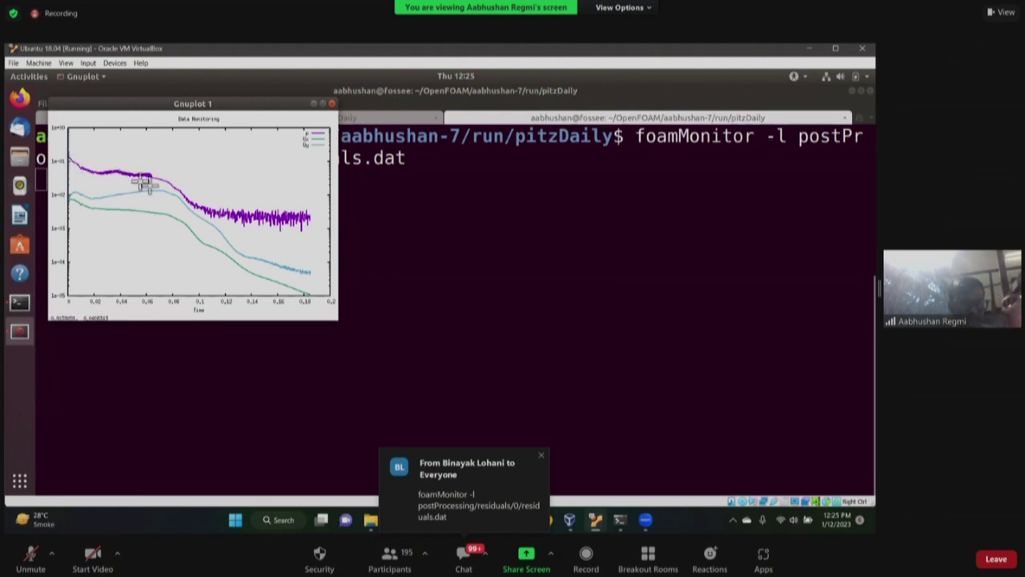
left_click_drag(149, 104, 497, 160)
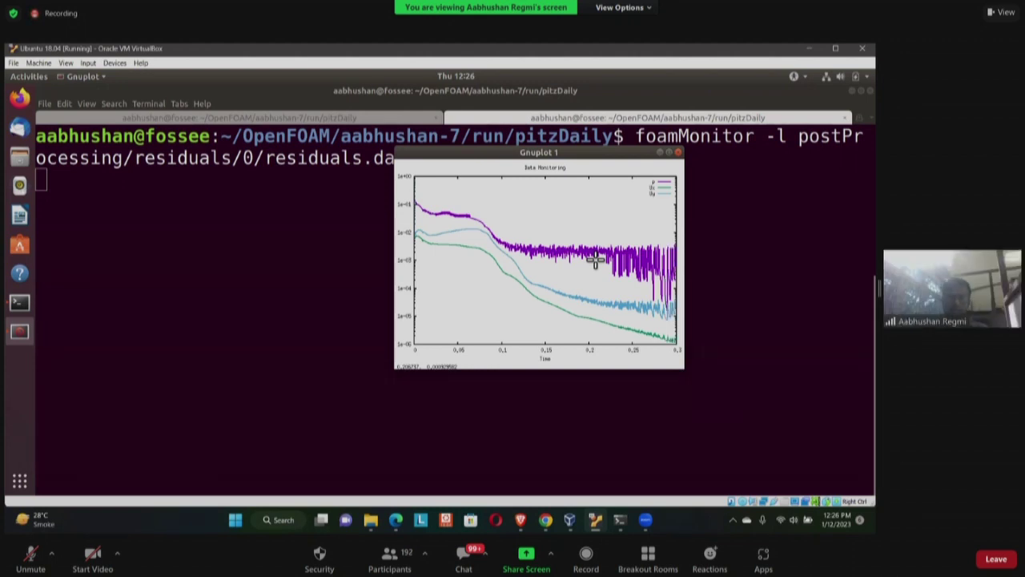
Check the pimpleFoam output in the first terminal tab, then bring the Gnuplot residual plot back into view
left_click(258, 139)
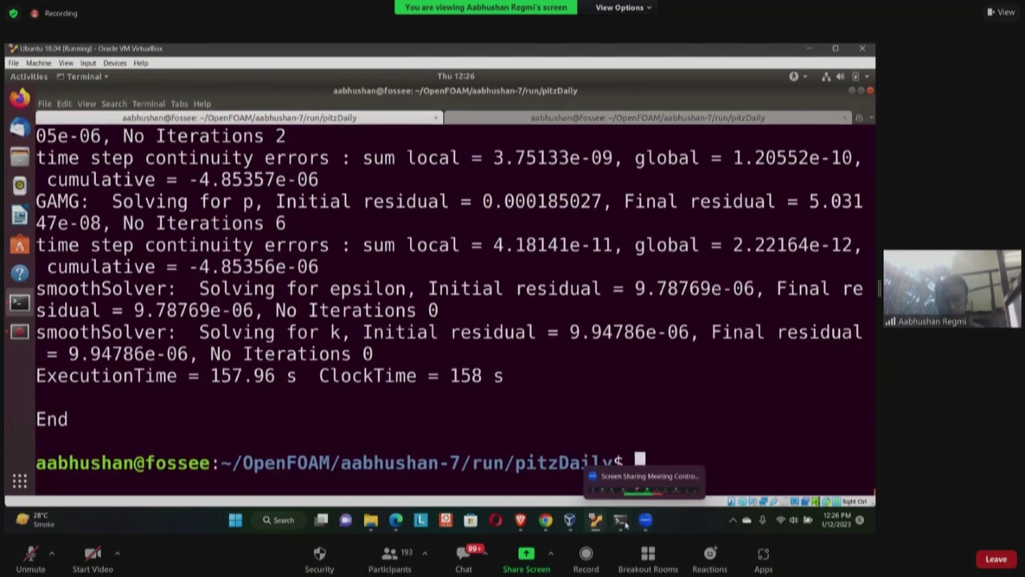
mouse_move(603, 477)
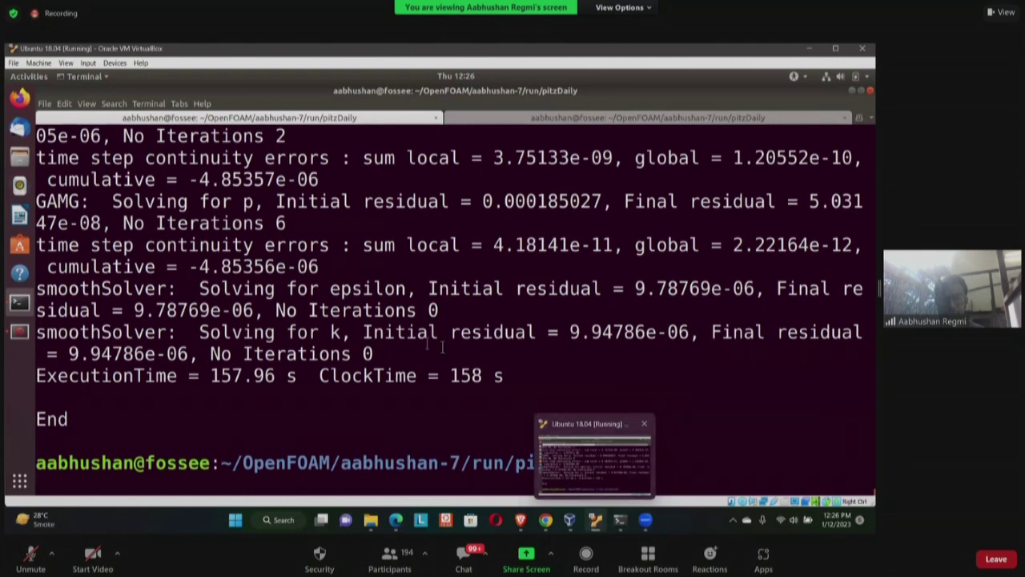
left_click(21, 331)
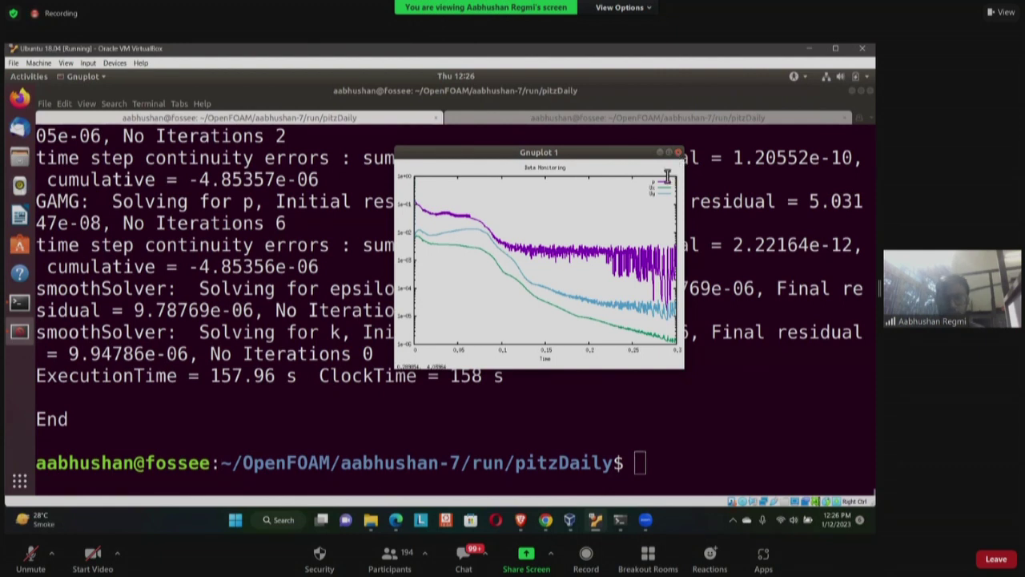
Close the Gnuplot residual plot and stop the foamMonitor process in the second terminal tab
left_click(678, 152)
left_click(549, 118)
key("ctrl+c")
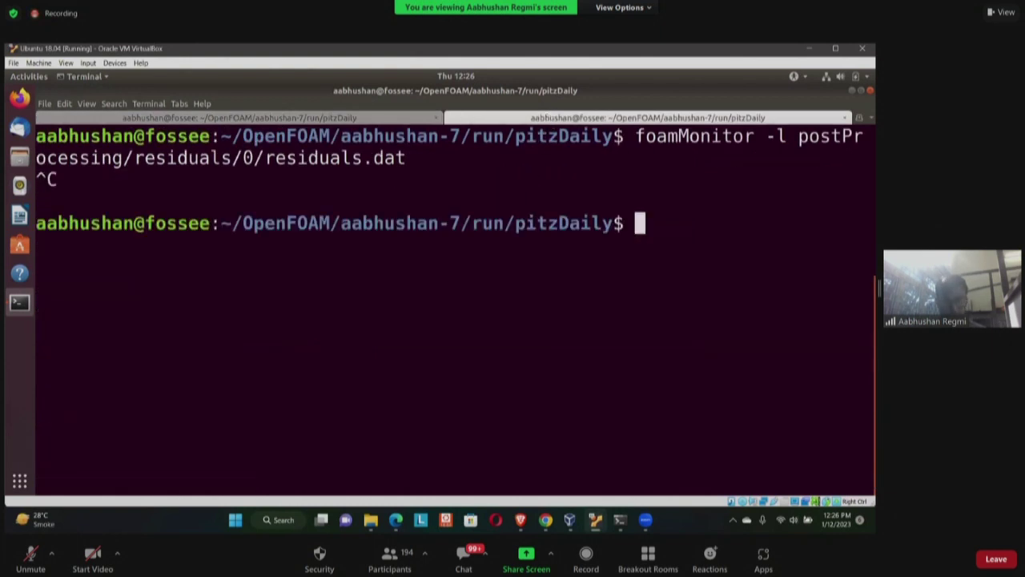
Open system/controlDict in gedit from the first terminal tab to review the residuals function entry
left_click(291, 119)
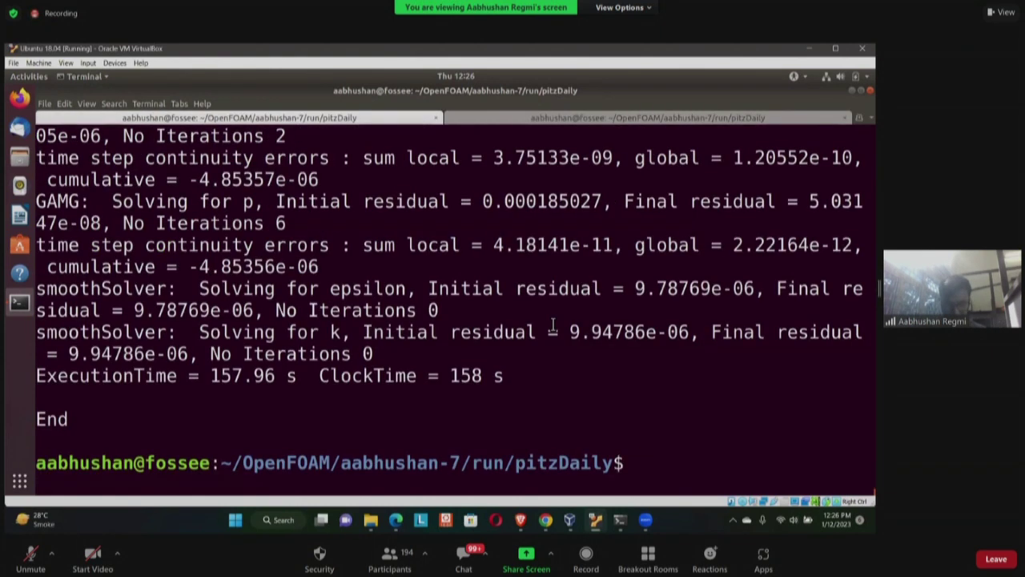
type("gedit ")
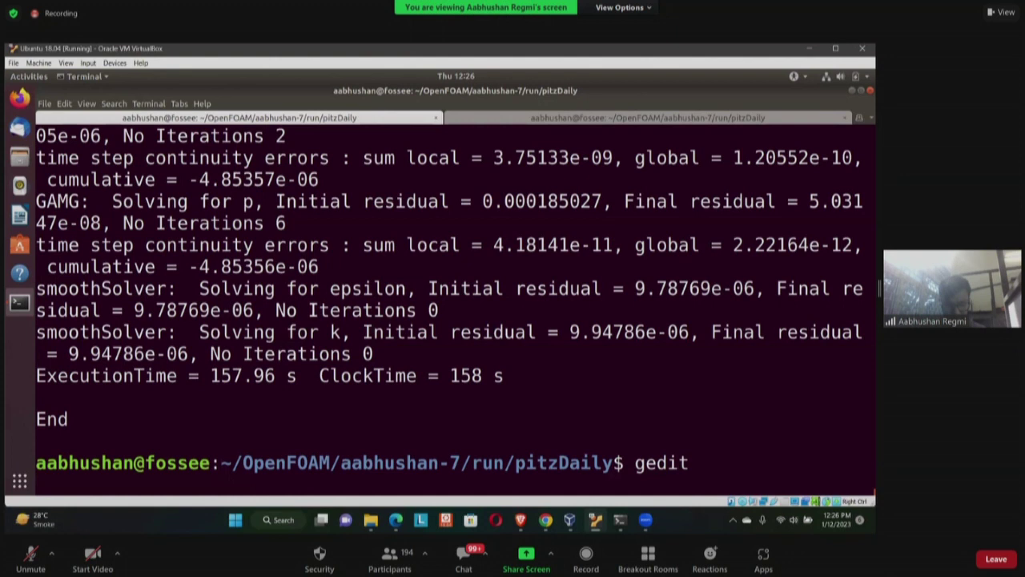
type("s")
key("Tab")
type("cont")
key("Tab")
key("Return")
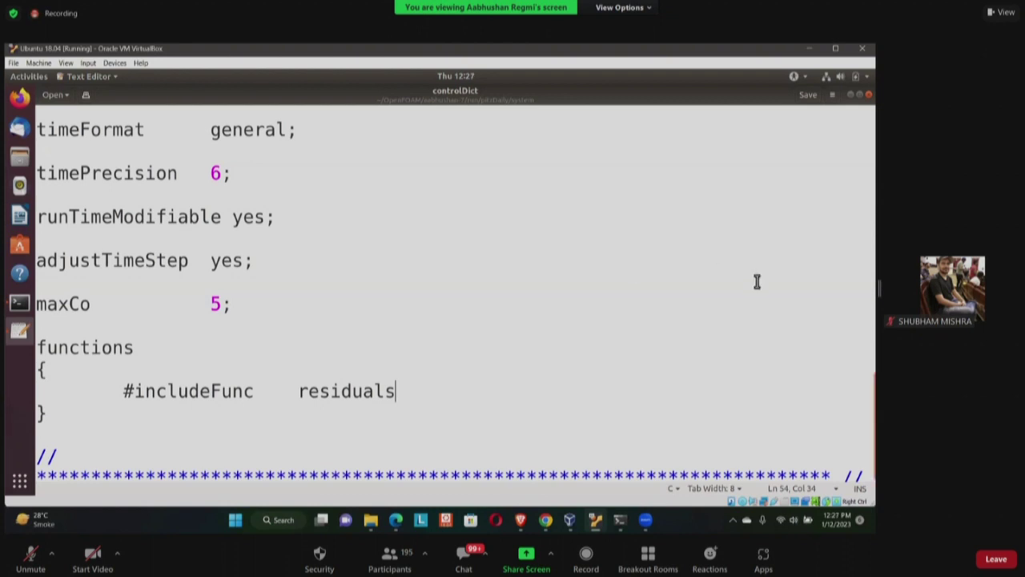
Close controlDict and open system/fvSolution in gedit to review the PIMPLE residualControl block
left_click(871, 100)
type("gedit s")
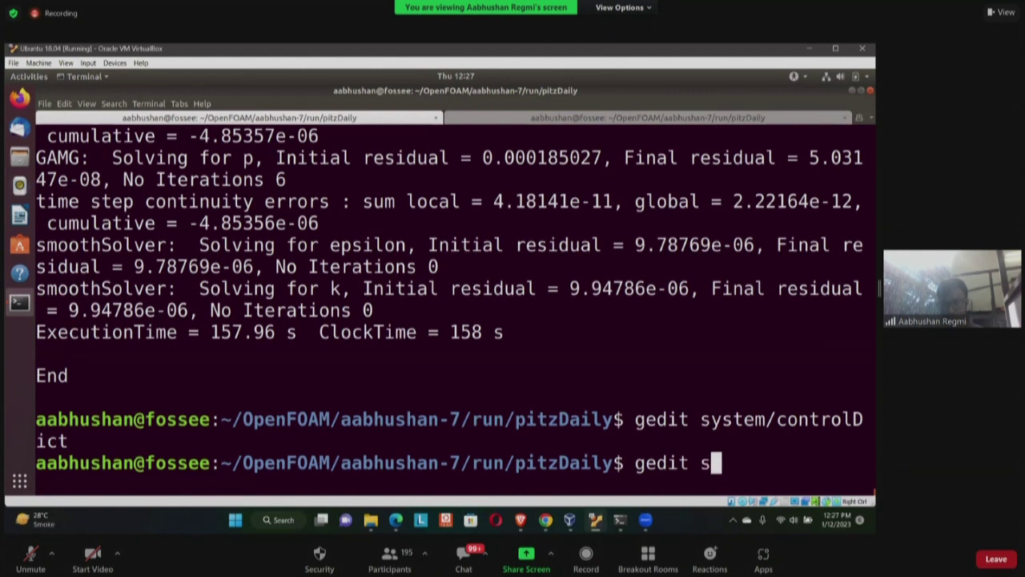
key("Tab")
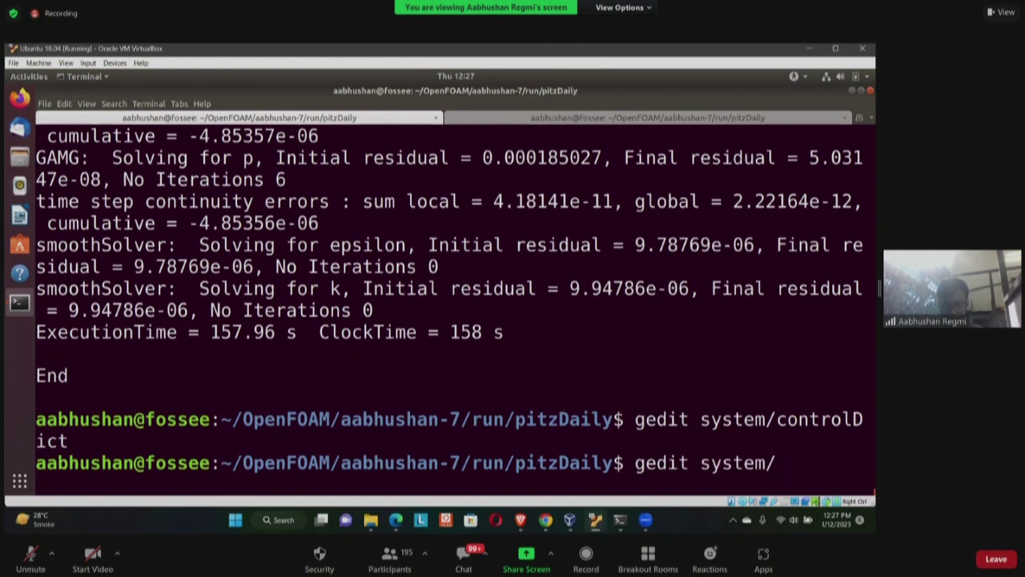
type("fvSo")
key("Tab")
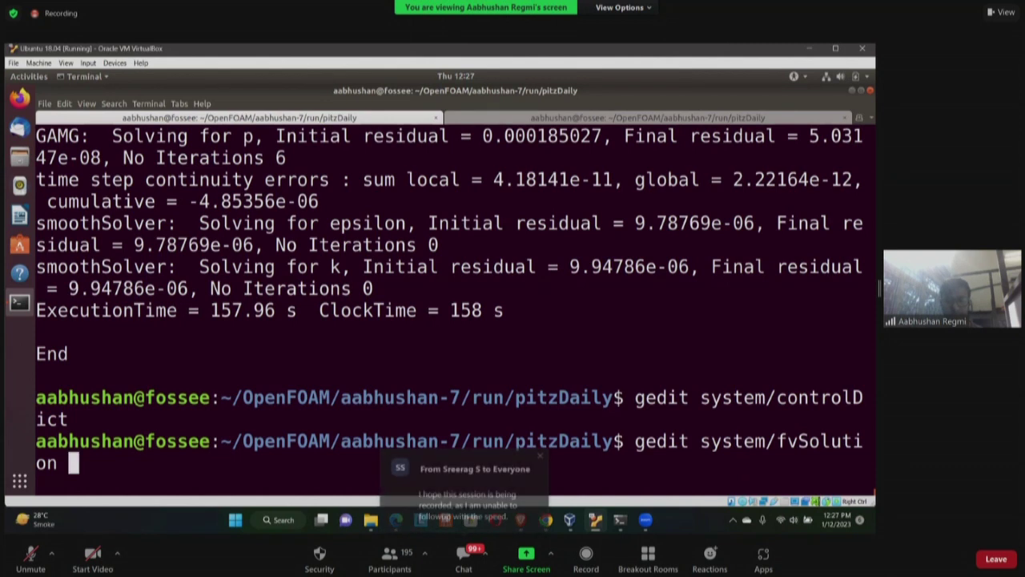
key("Return")
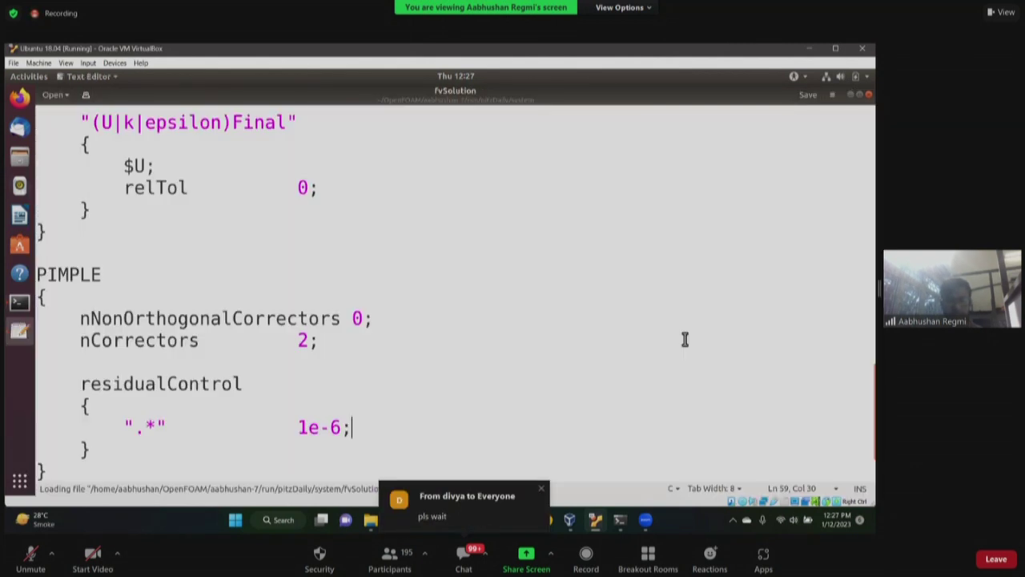
Set the ".*" tolerance in the PIMPLE residualControl block to 1e-3, save fvSolution and close it
left_click(345, 426)
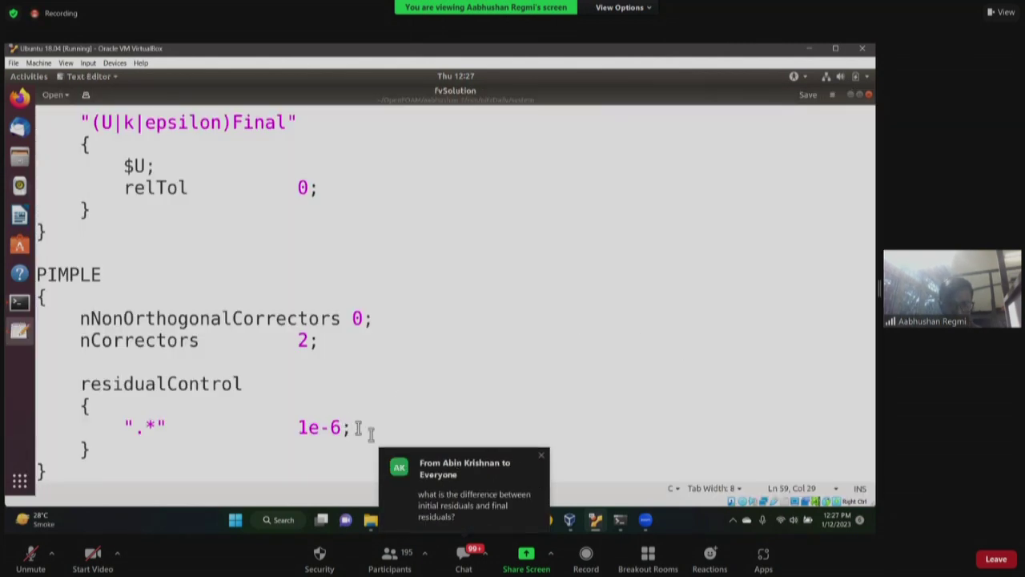
key("BackSpace")
type("3")
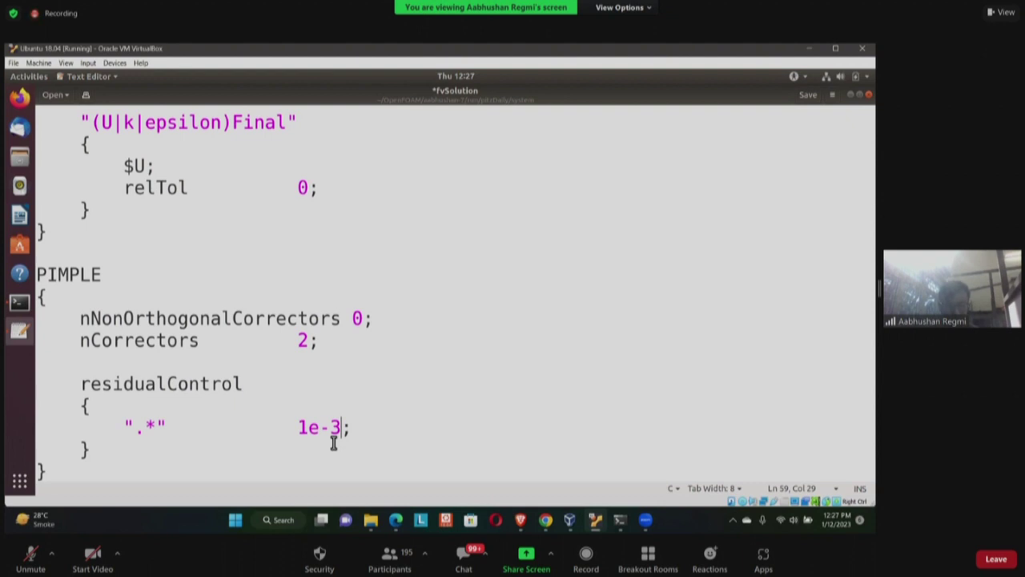
key("ctrl+s")
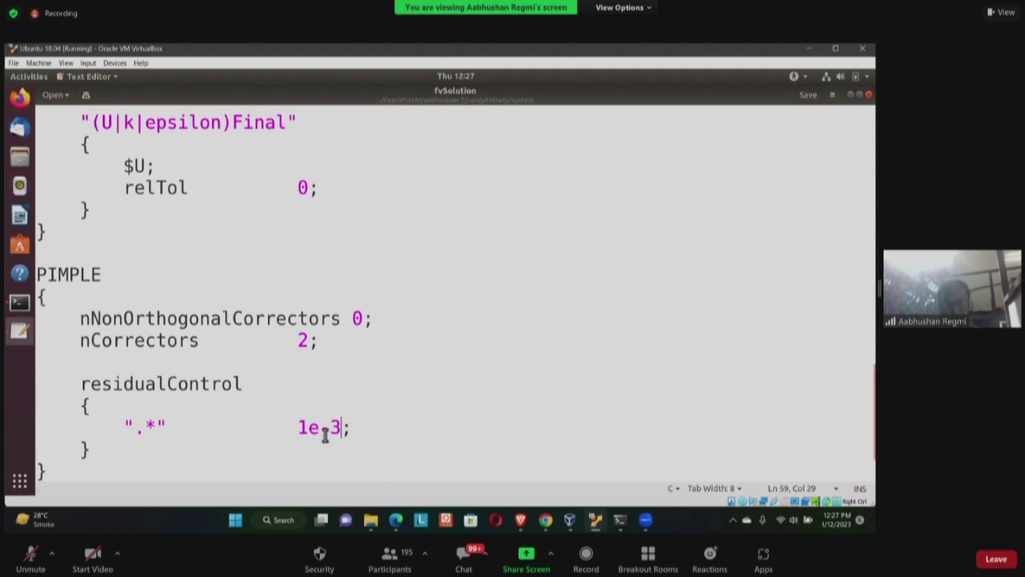
left_click(868, 95)
Open system/controlDict in gedit to review the residuals function entry, saving and closing the file
type("gedit system/c")
key("Tab")
key("Return")
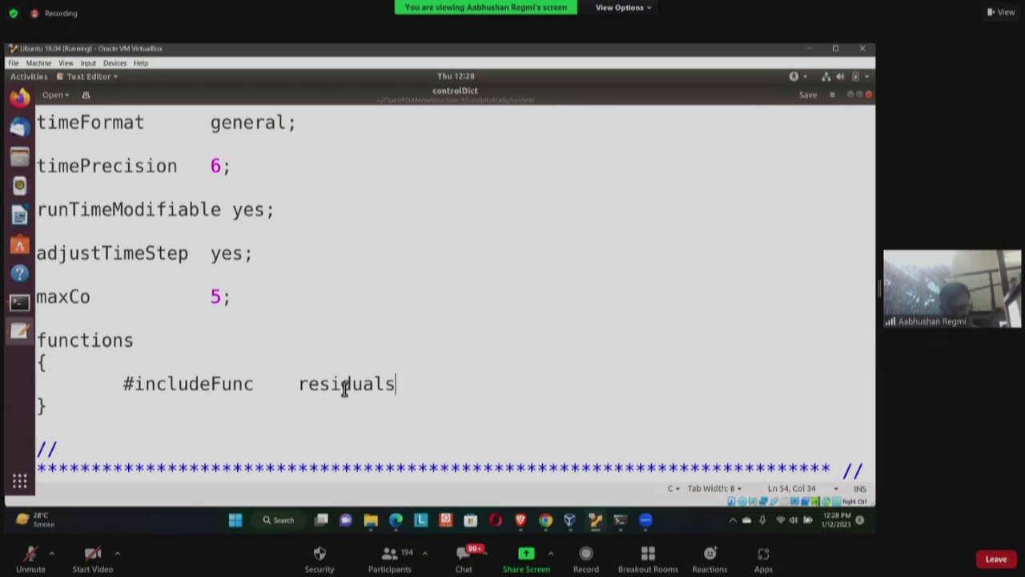
key("ctrl+s")
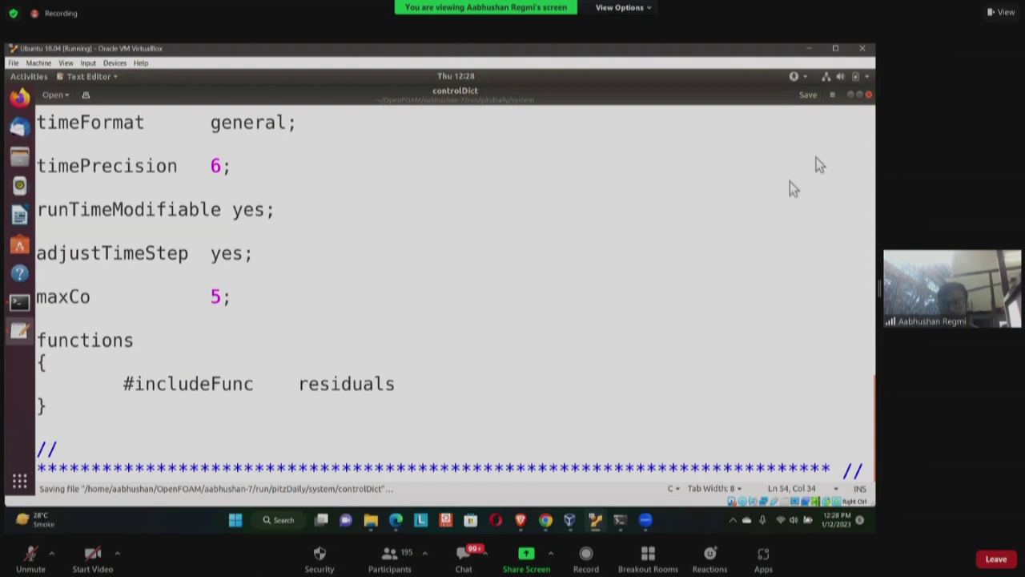
key("ctrl+q")
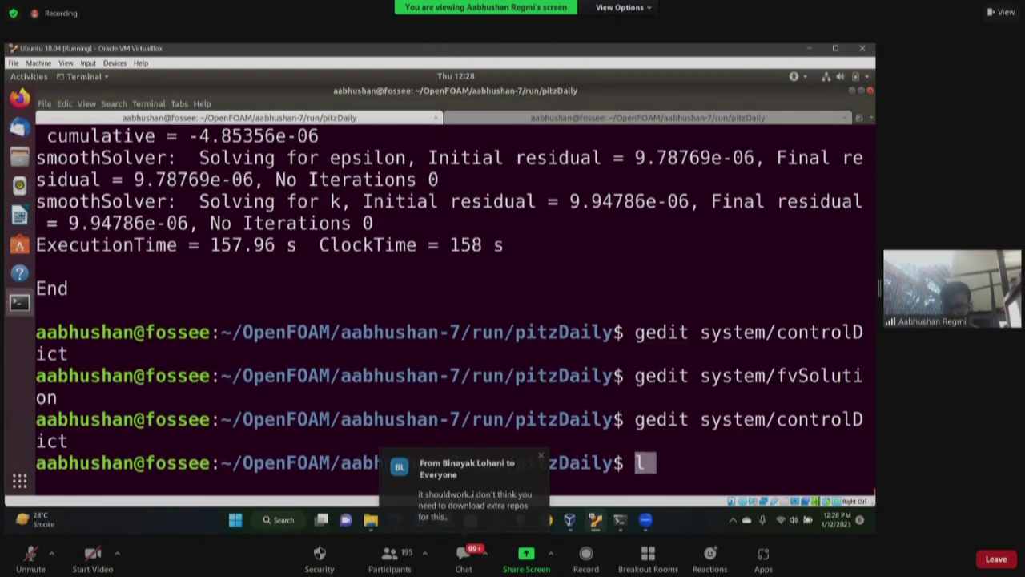
List the pitzDaily case folder and the contents of its postProcessing directory
type("ls")
key("Return")
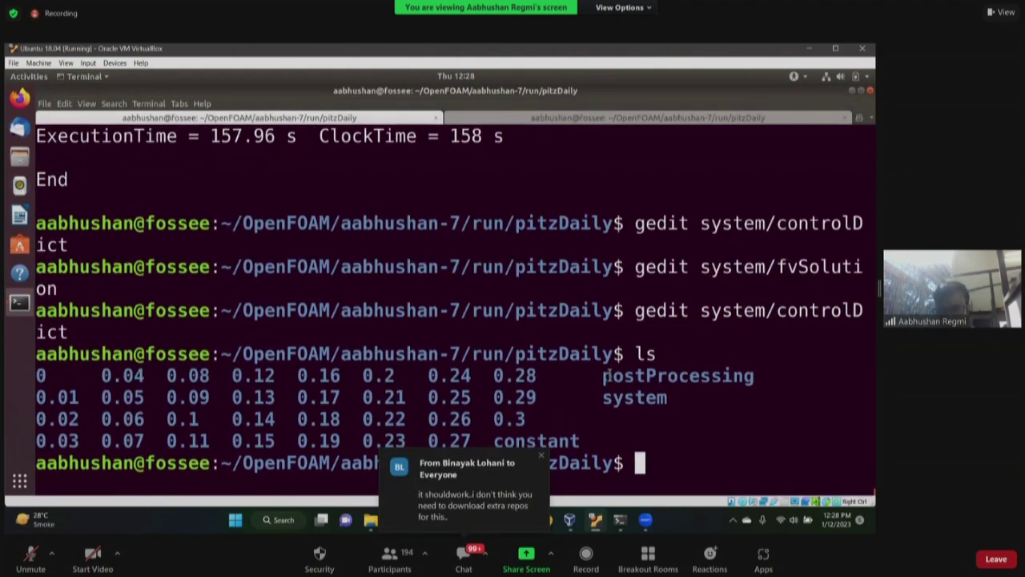
left_click_drag(602, 374, 754, 376)
type("ls p")
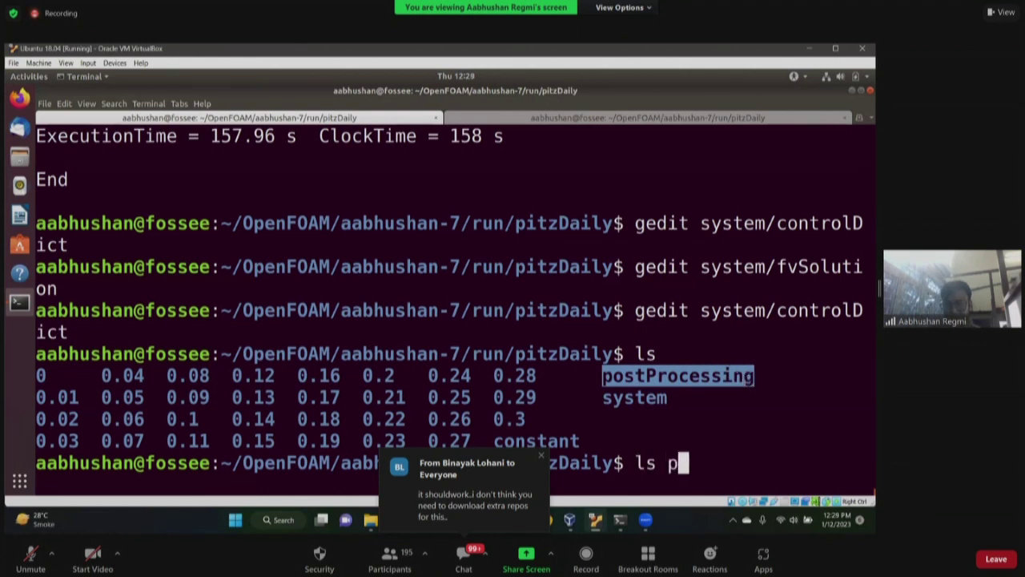
key("Tab")
key("Return")
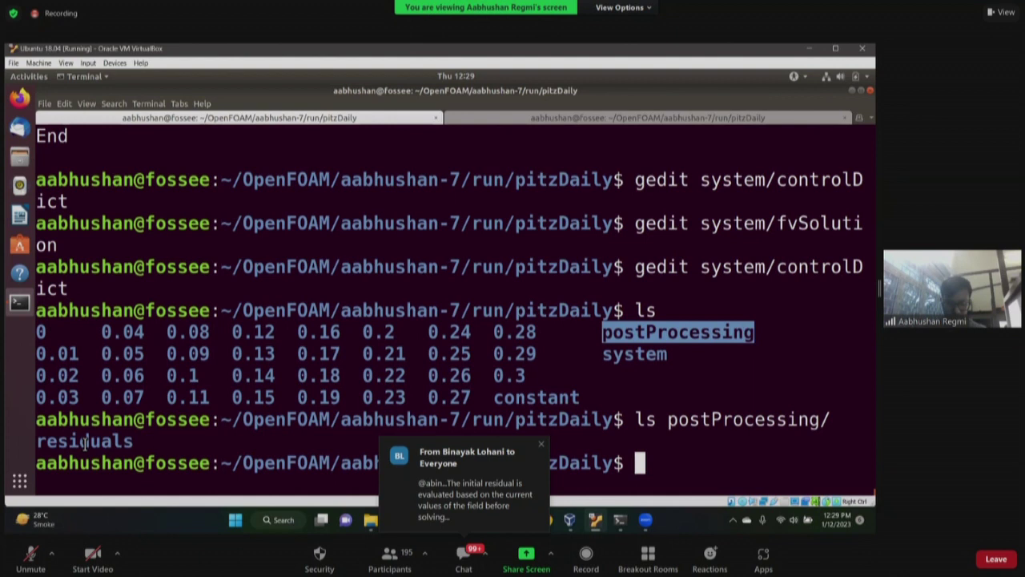
left_click(93, 333)
left_click_drag(150, 357, 474, 409)
left_click(654, 462)
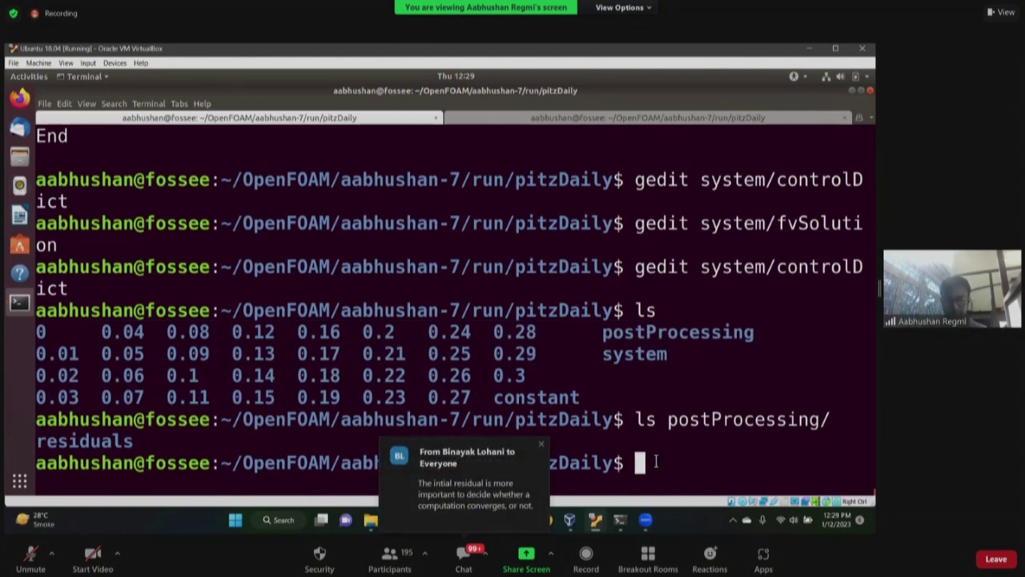
type("fo")
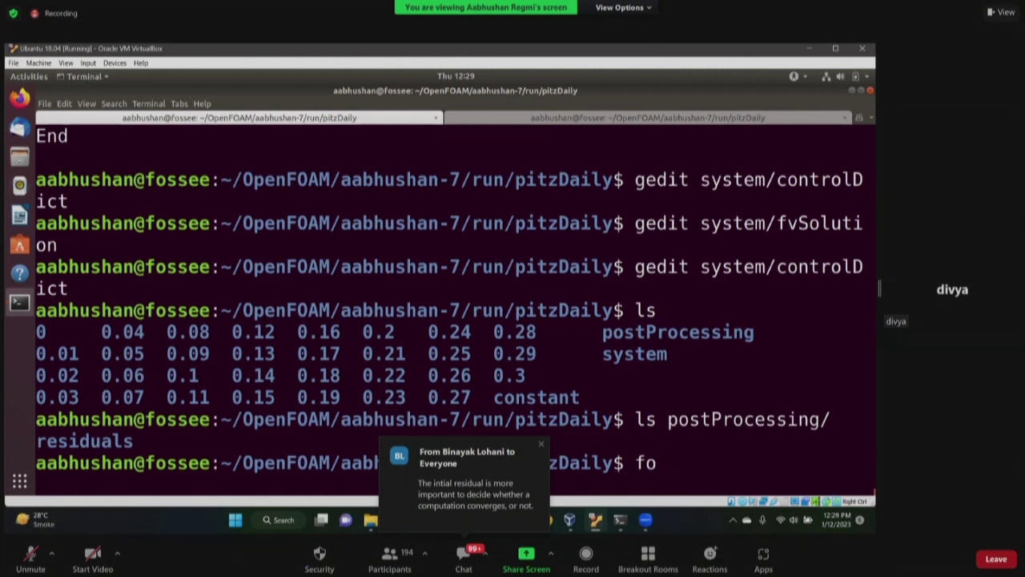
key("BackSpace")
key("BackSpace")
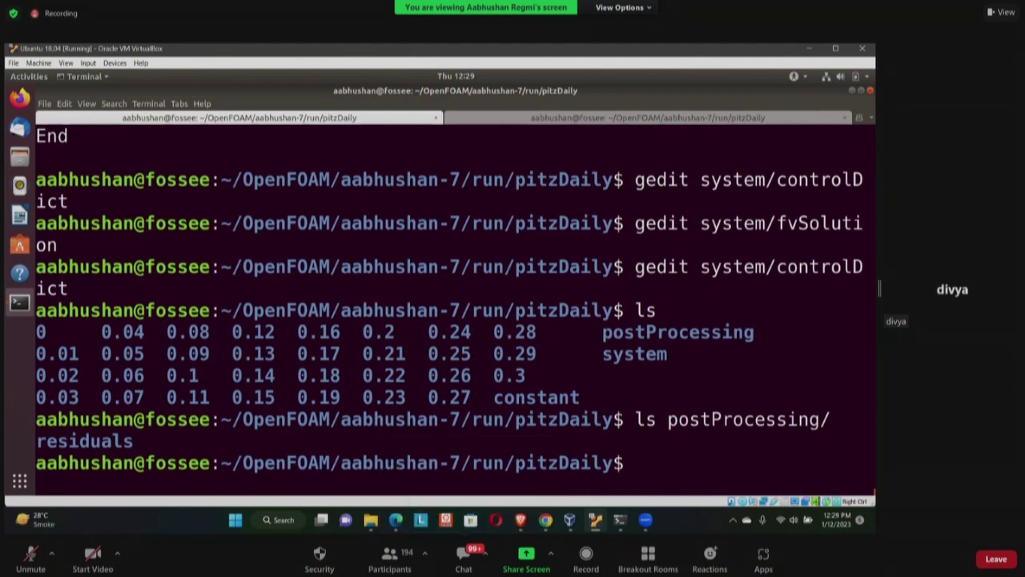
Open system/fvSolution in gedit, select the whole residualControl block for sharing in the meeting chat, and close the file
type("gedit s")
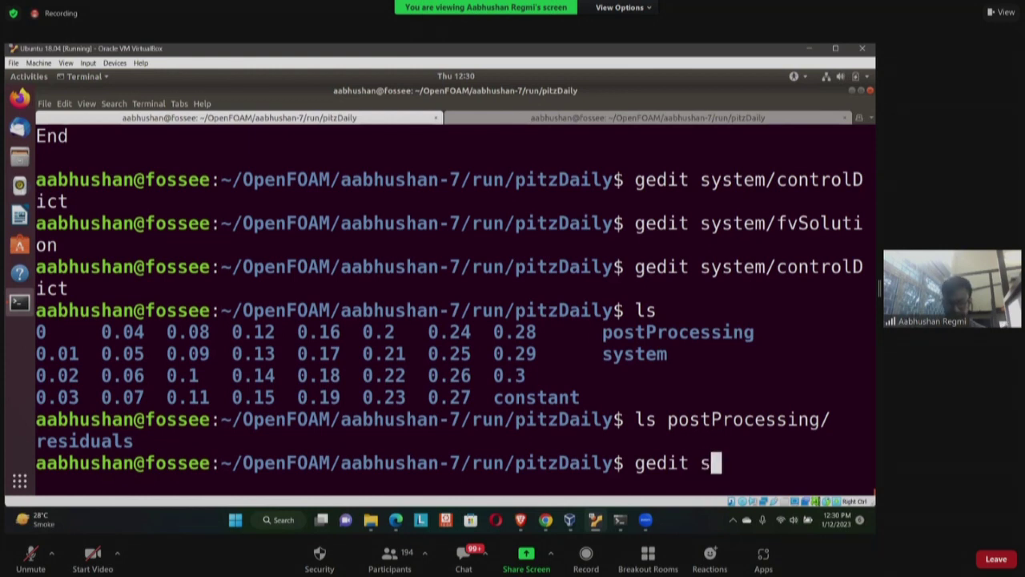
type("ystem/")
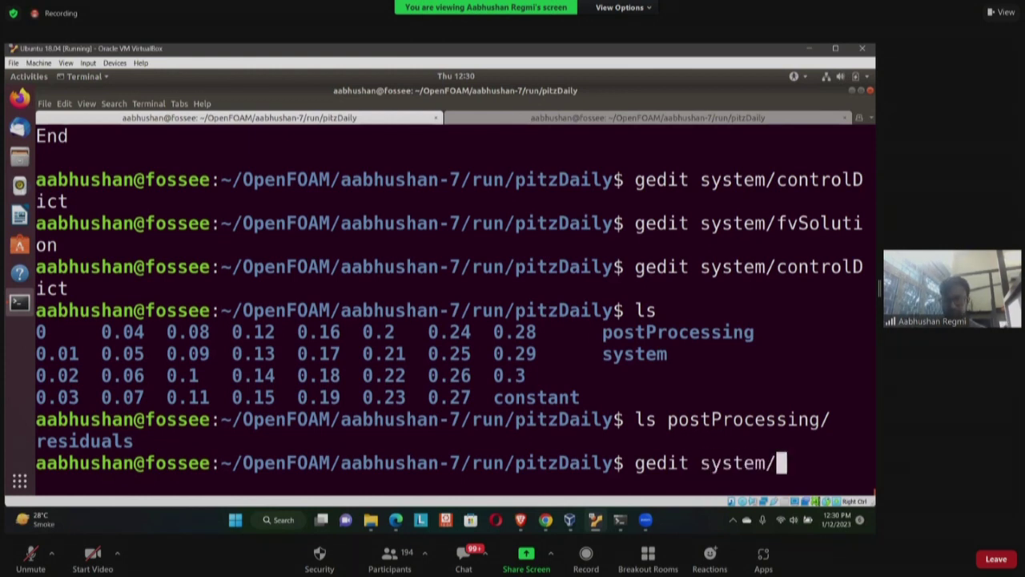
type("fvSo")
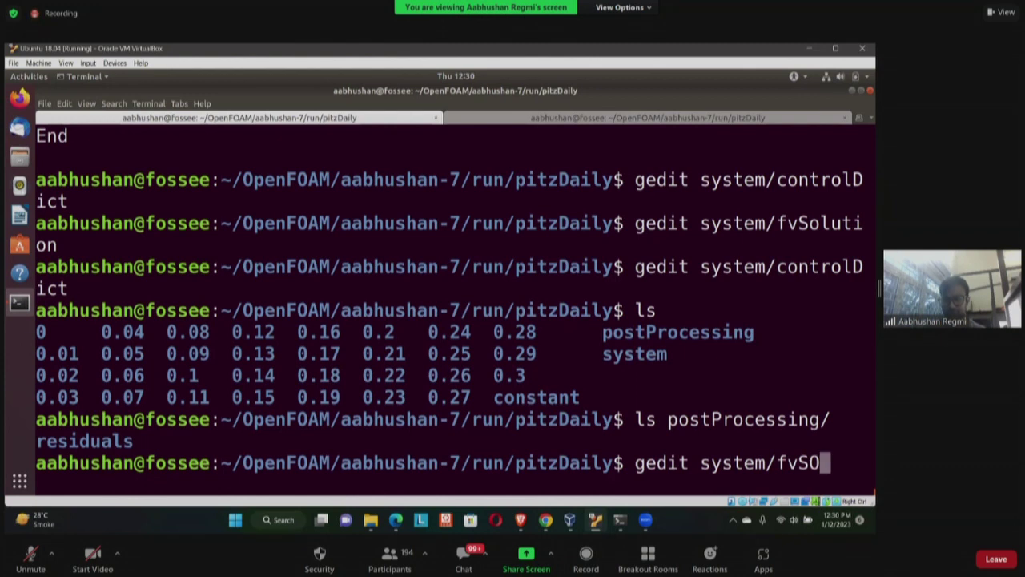
key("Tab")
key("Return")
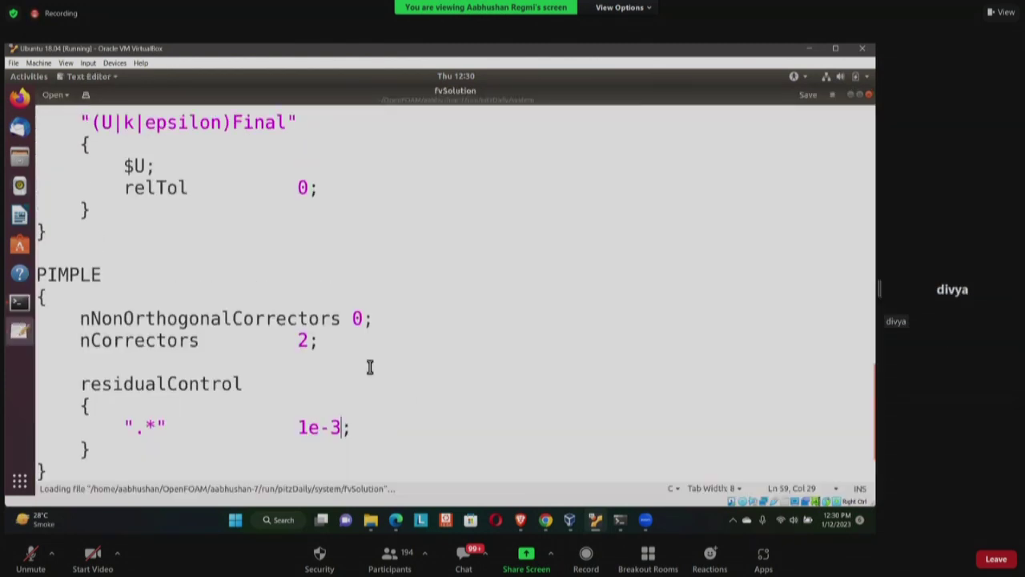
left_click(81, 385)
left_click_drag(92, 401, 104, 451)
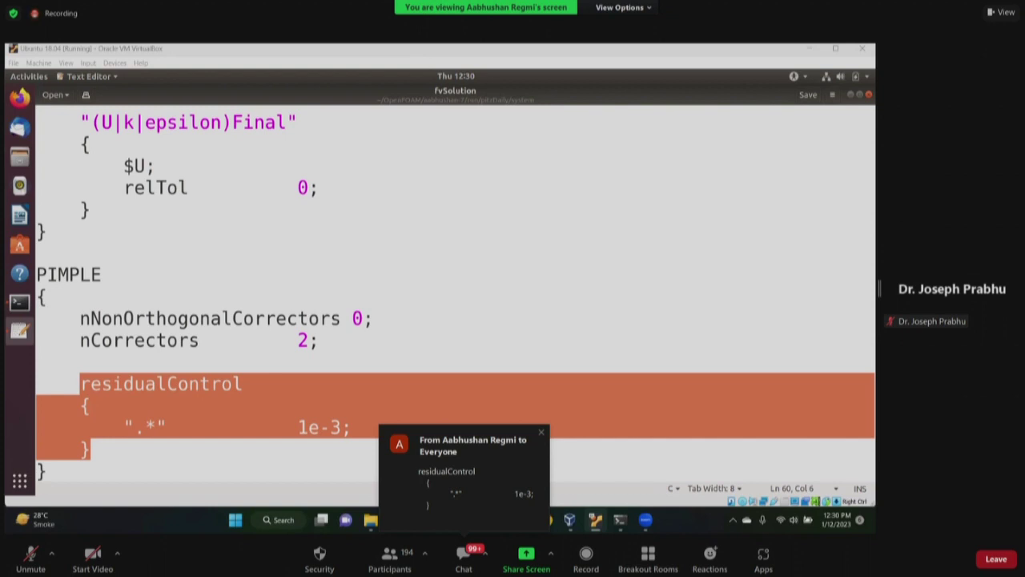
left_click(868, 94)
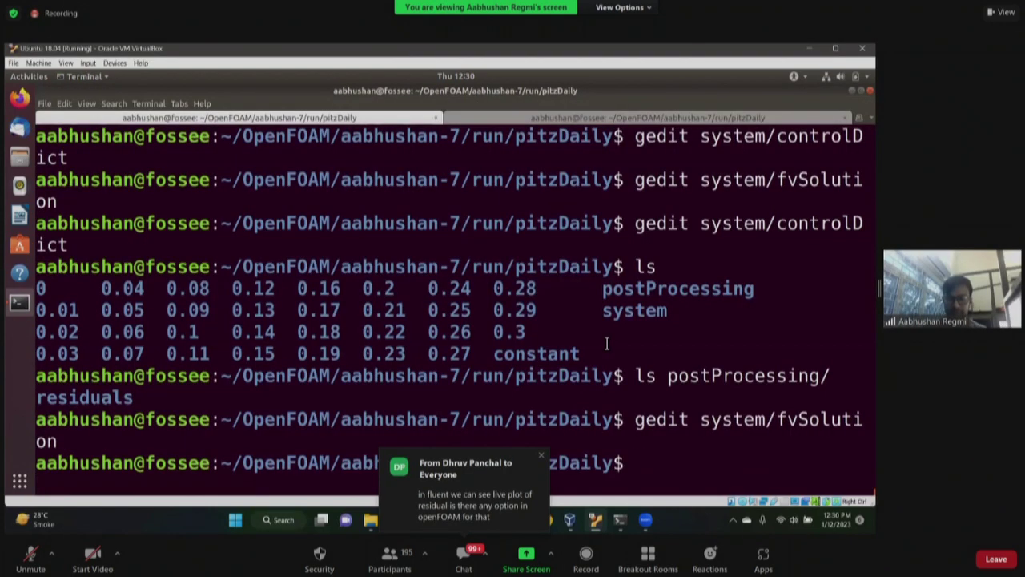
Open system/controlDict in gedit, select the functions block with the residuals entry for sharing in the meeting chat, and close the file
type("ged")
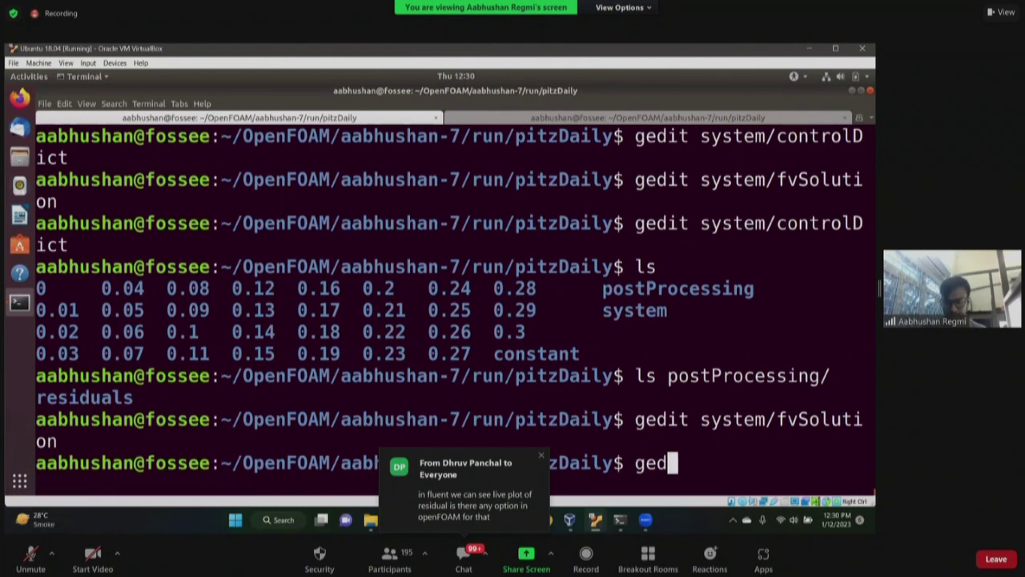
type("it system/controlDict")
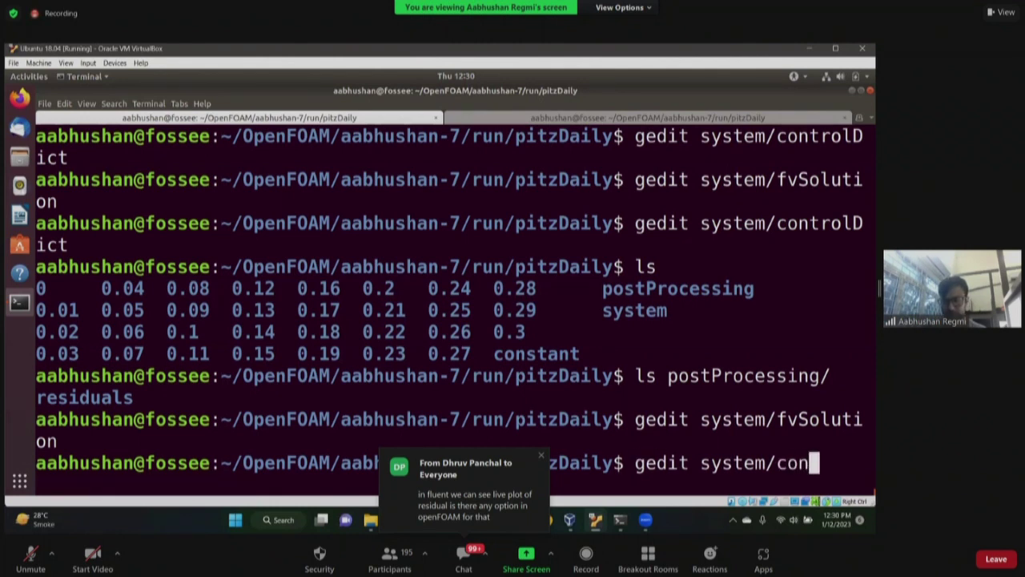
key("Return")
scroll(285, 390, "down", 2)
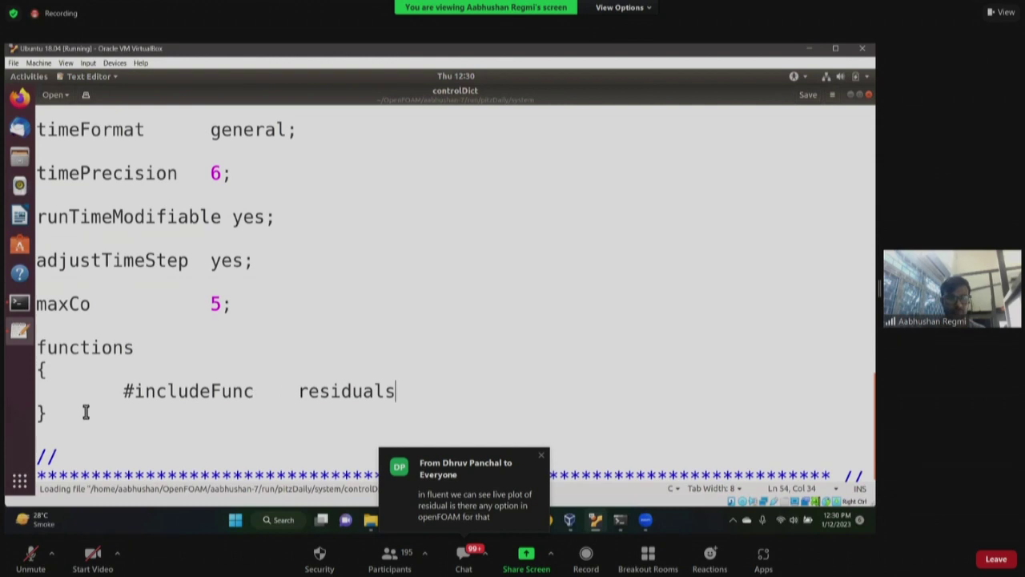
left_click_drag(85, 412, 37, 347)
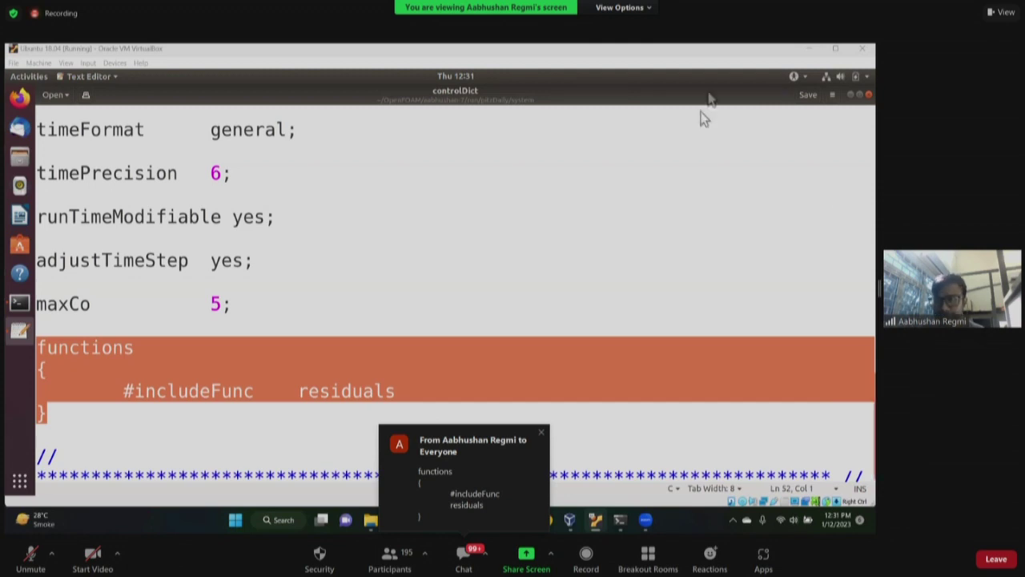
key("ctrl+q")
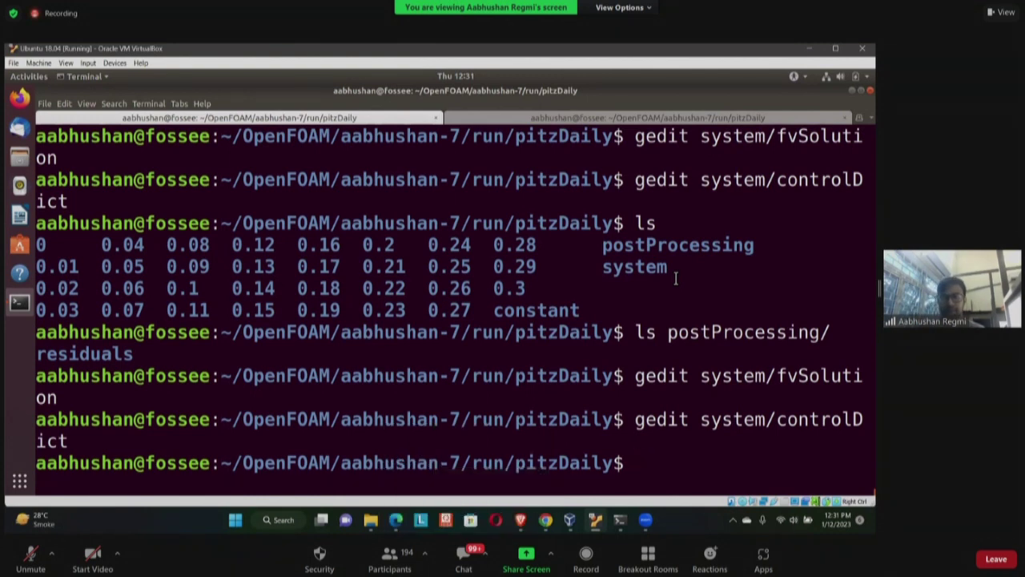
Check the foamMonitor command in the second terminal tab, and reopen system/fvSolution in gedit from the first tab
left_click(601, 119)
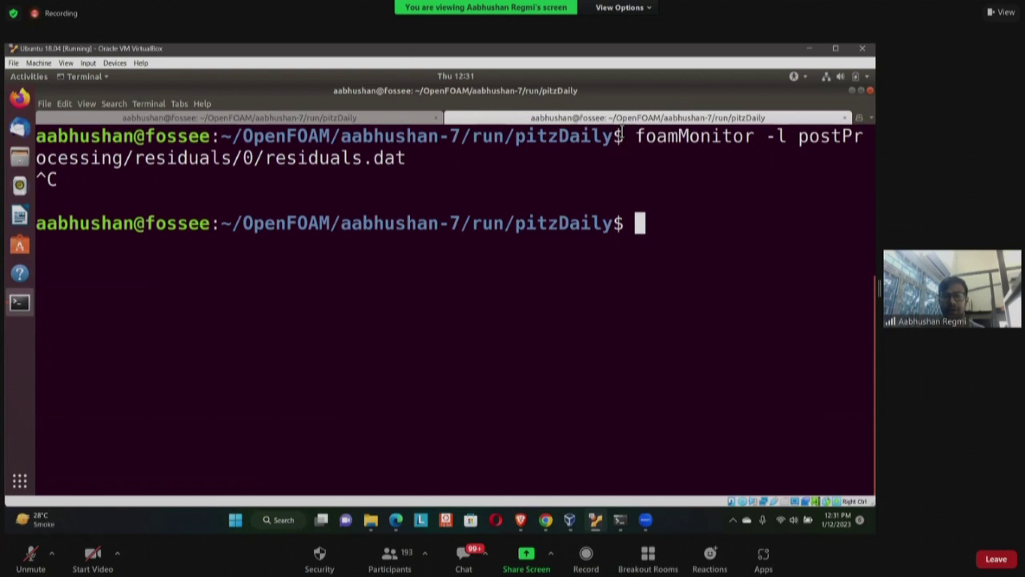
key("ctrl+Page_Up")
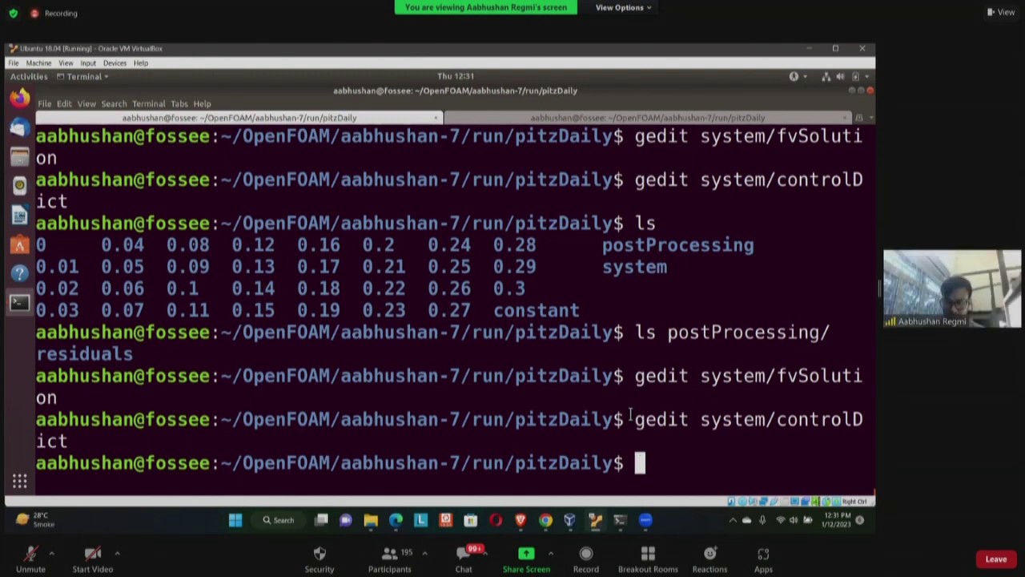
key("Up")
key("Up")
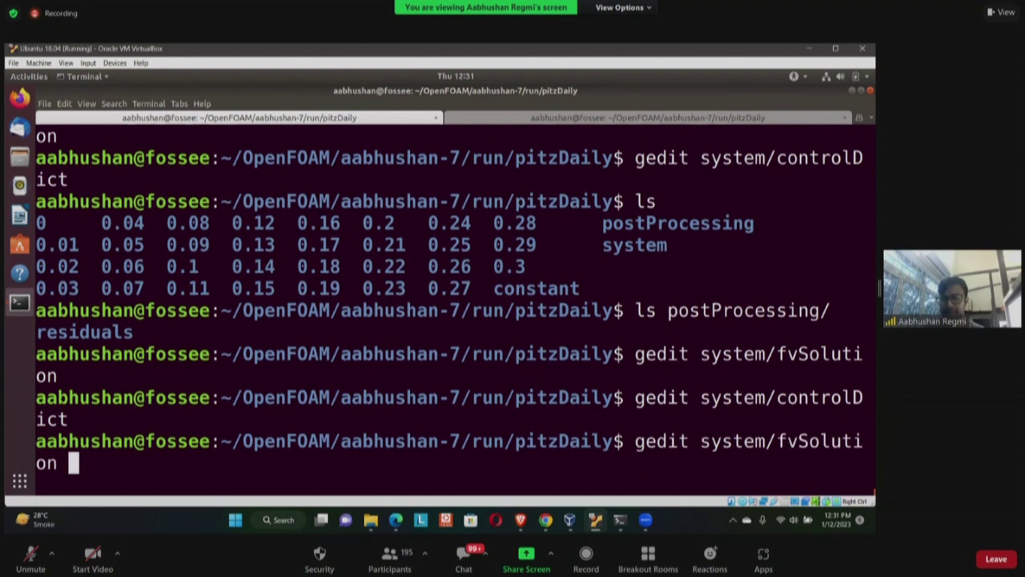
key("Return")
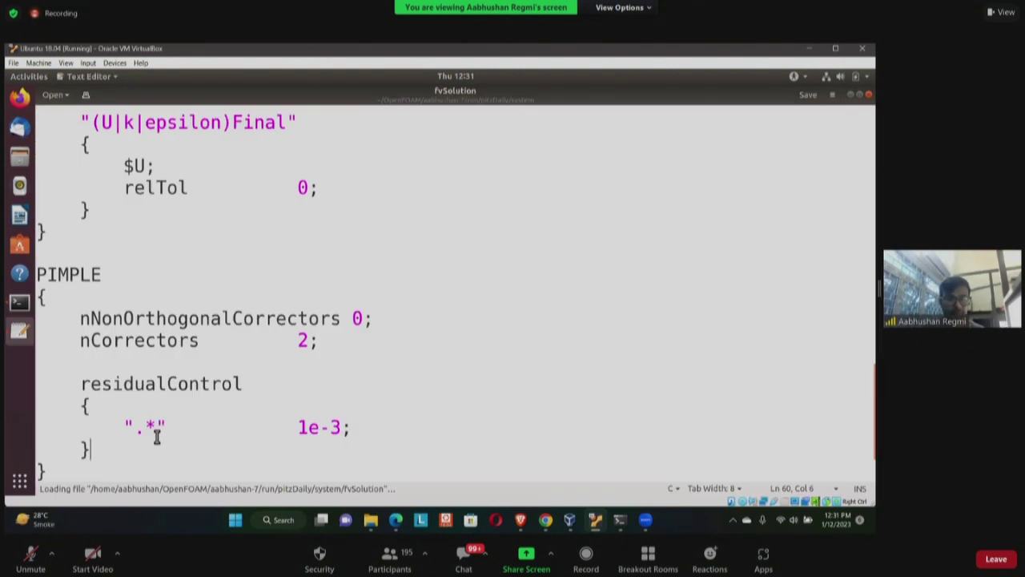
Highlight the residualControl block and its tolerance value for review, and close fvSolution
key("shift+Up")
key("shift+Up")
key("shift+Up")
key("shift+Home")
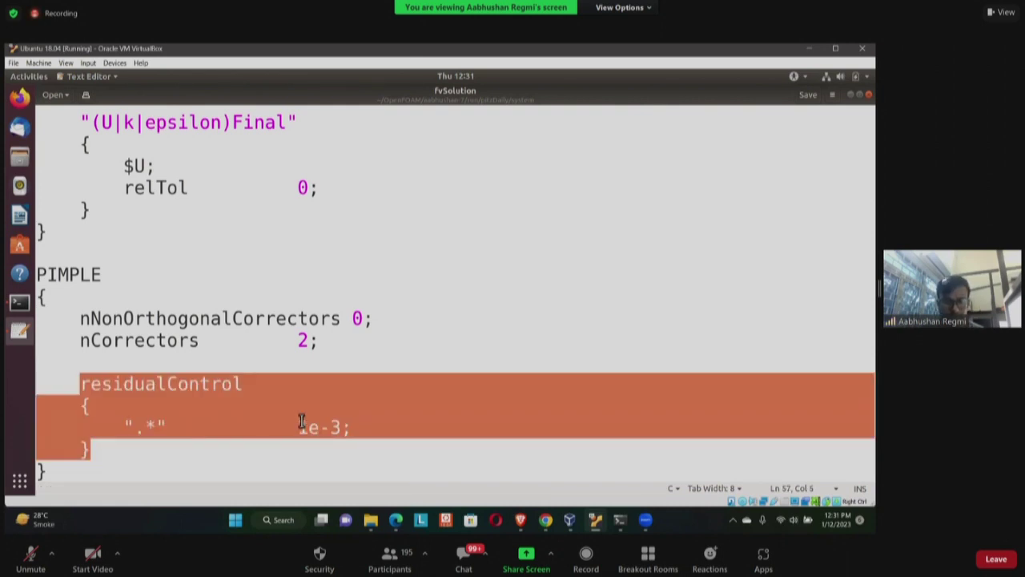
left_click(299, 427)
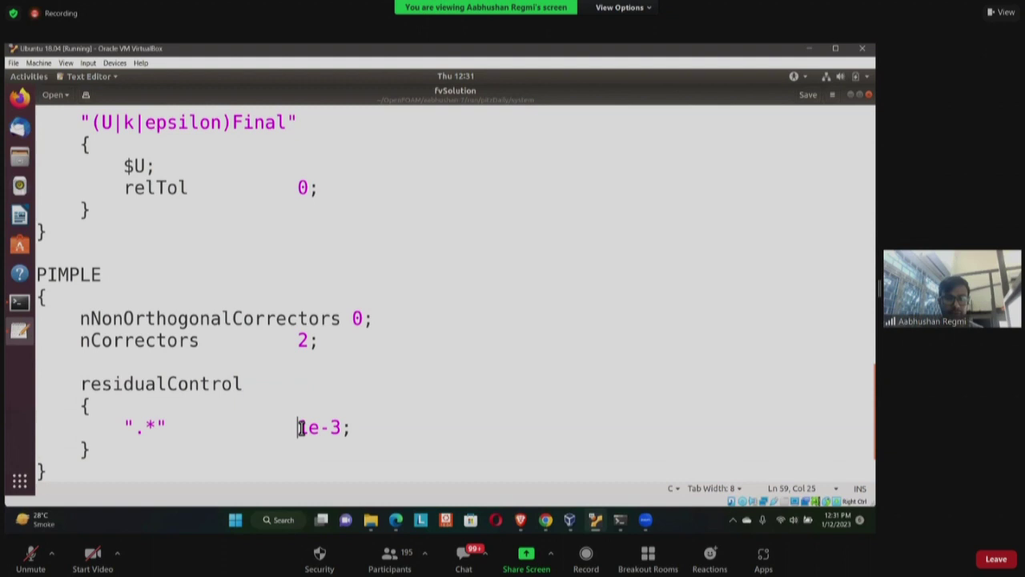
left_click_drag(319, 427, 336, 427)
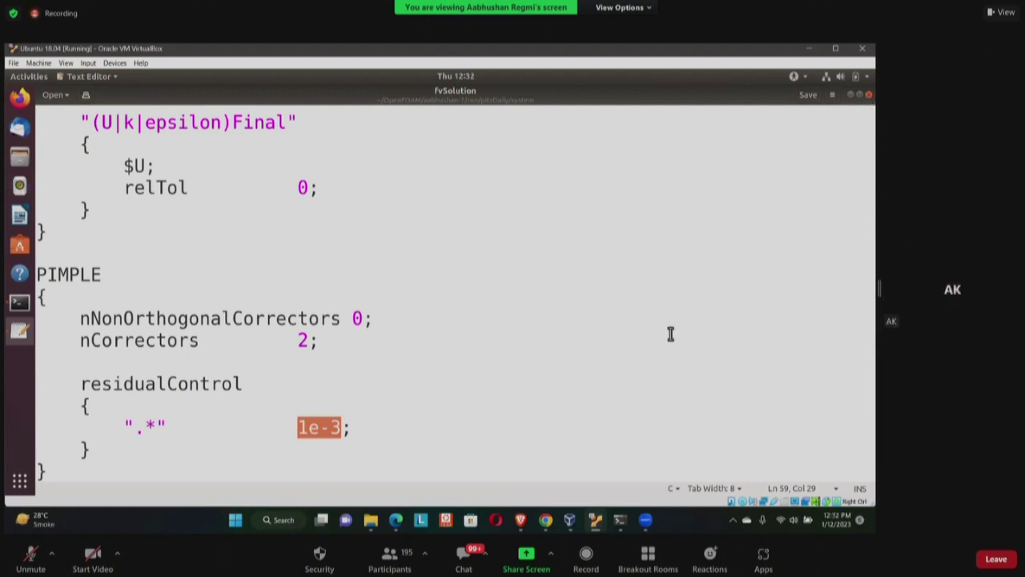
key("ctrl+q")
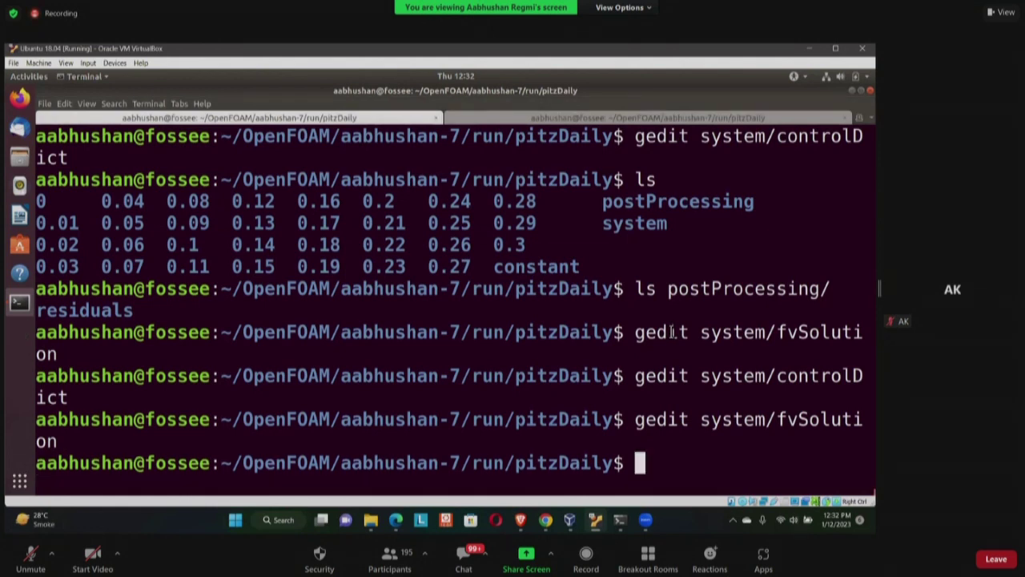
type("g")
key("BackSpace")
type("foam")
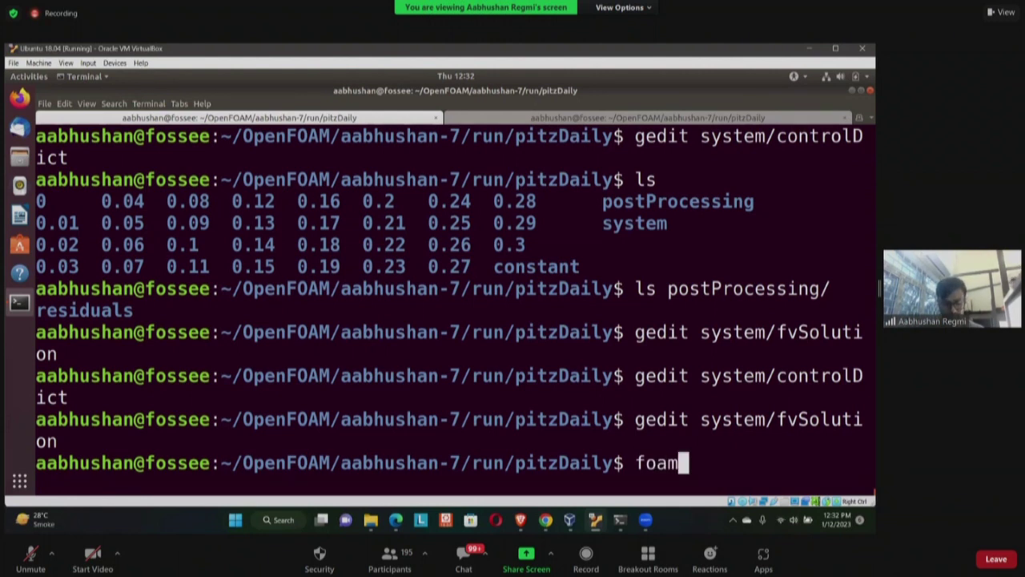
type("li")
key("BackSpace")
key("BackSpace")
type("Lis")
key("BackSpace")
key("BackSpace")
key("BackSpace")
key("BackSpace")
key("BackSpace")
key("BackSpace")
key("BackSpace")
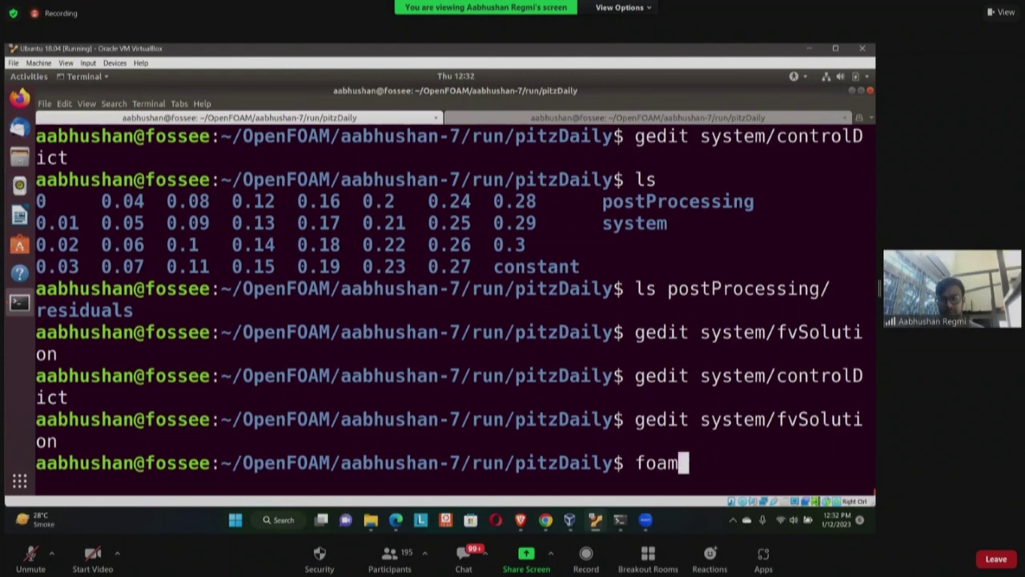
Clean the pitzDaily case with foamCleanTutorials and list the remaining directories
type("foamClean")
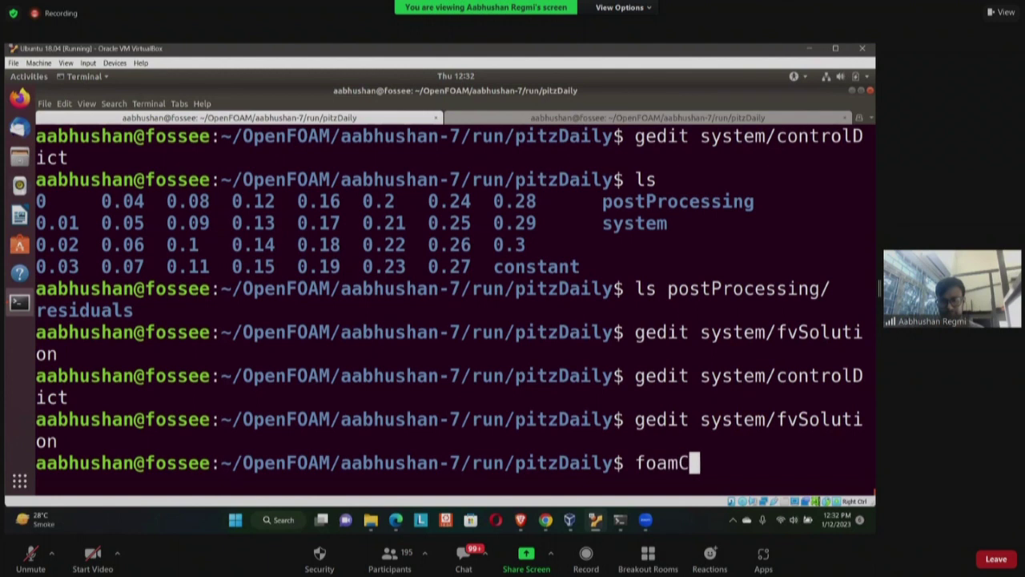
type("u")
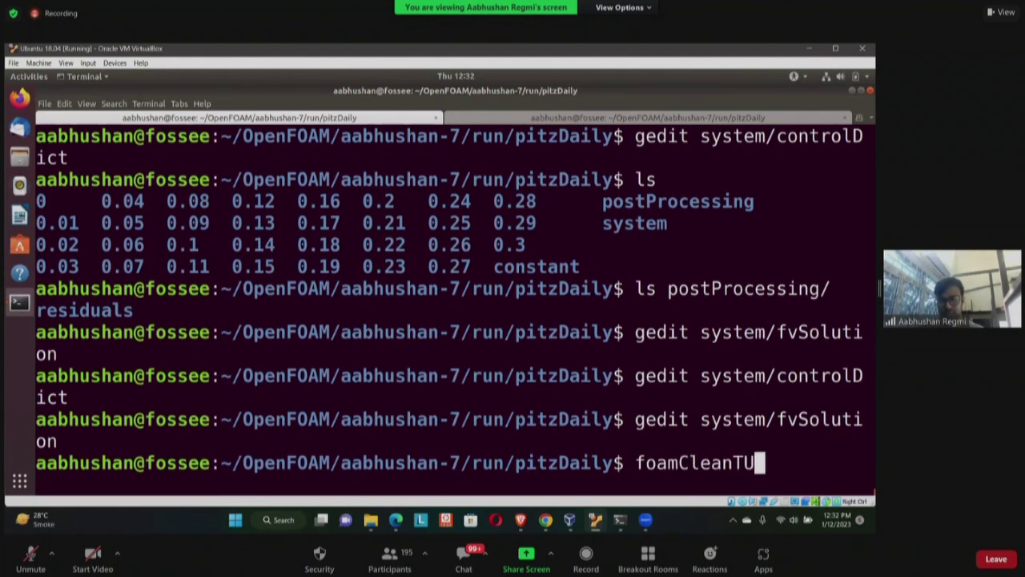
key("Tab")
key("Return")
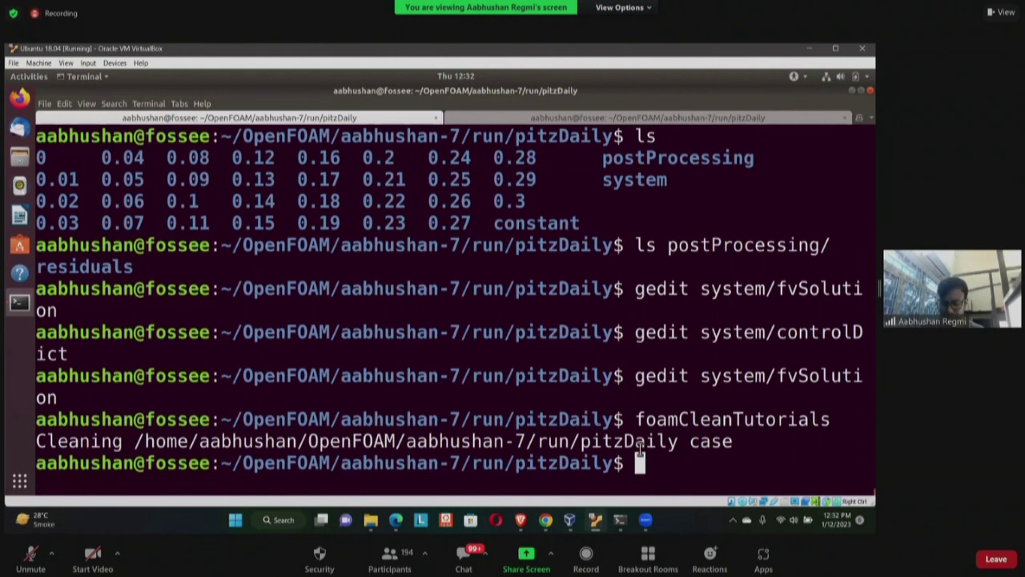
type("ls")
key("Return")
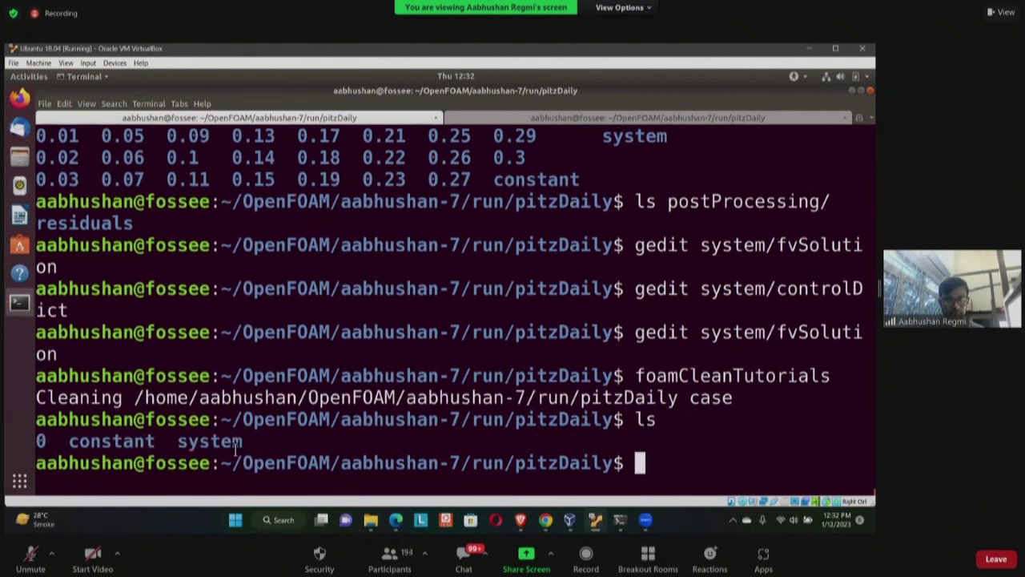
Generate the pitzDaily mesh with blockMesh and start the pimpleFoam solver in the same terminal
type("blco")
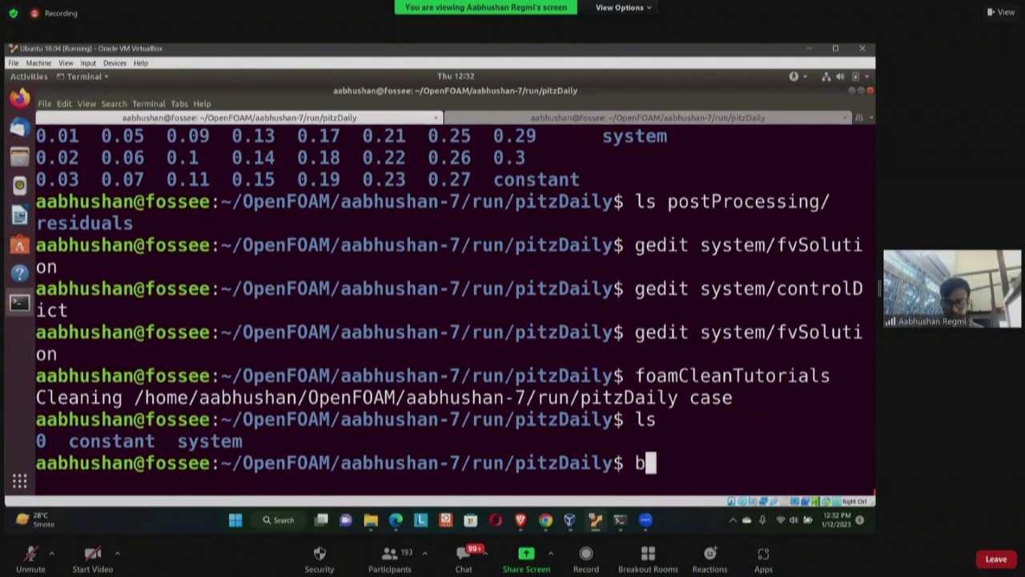
key("BackSpace")
key("BackSpace")
type("ockMesh")
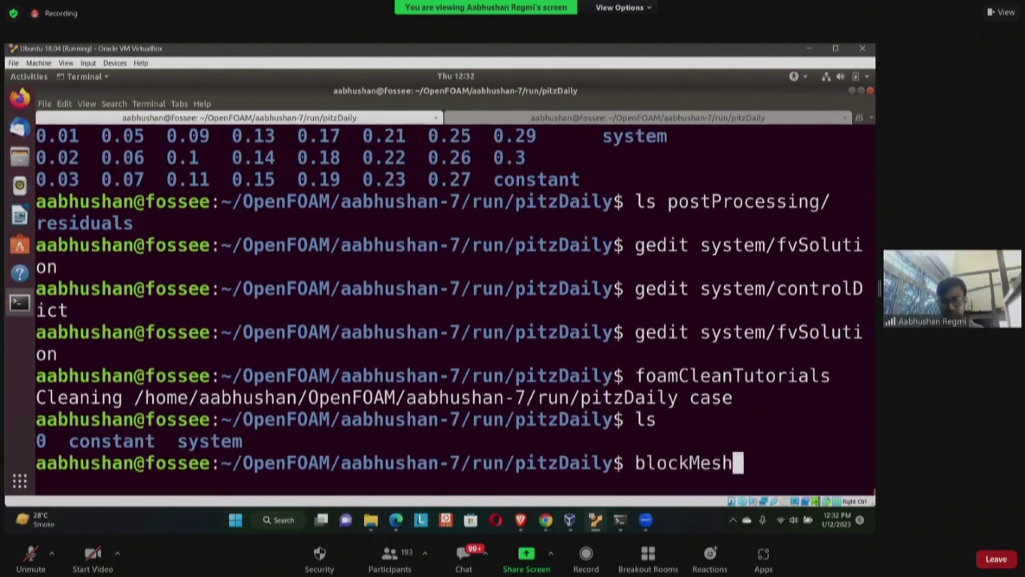
key("Return")
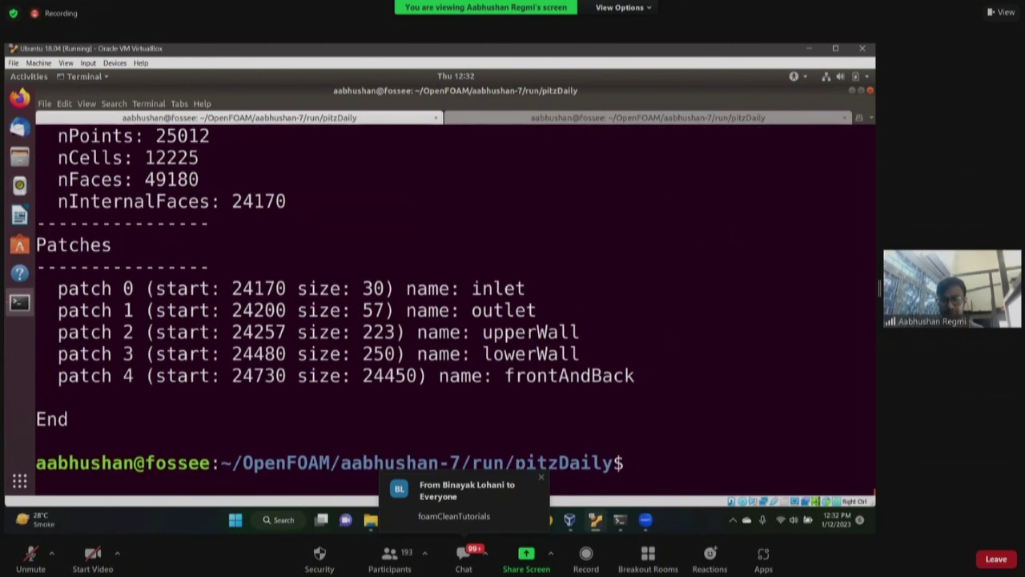
type("pimpleFoam")
key("Return")
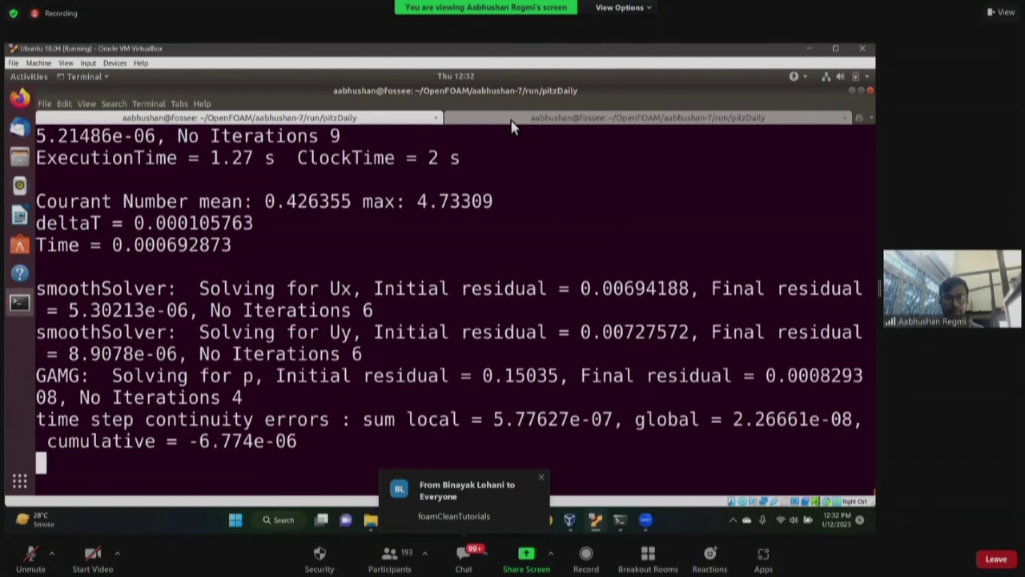
Rerun foamMonitor -l on postProcessing/residuals/0/residuals.dat in the second terminal tab and move the Gnuplot window off the command text
left_click(511, 120)
key("Up")
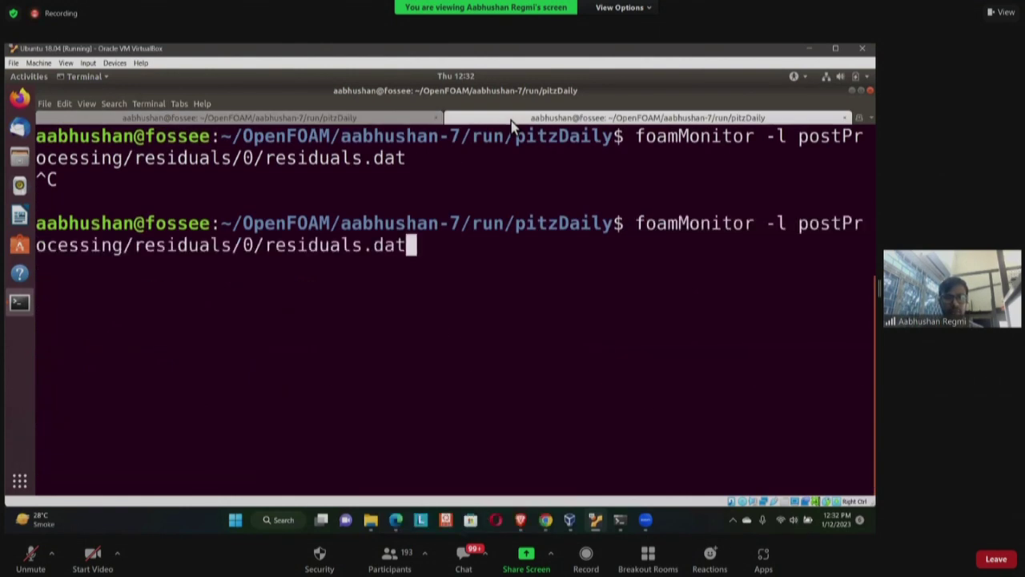
key("Return")
left_click_drag(221, 104, 692, 136)
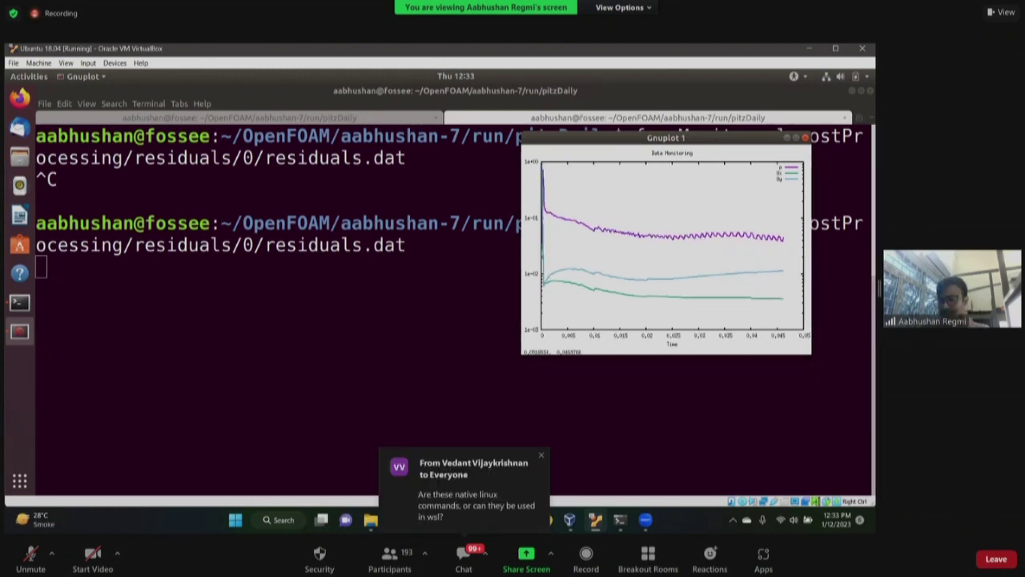
Check the pimpleFoam output in the first terminal tab, and bring the residual plot forward from the foamMonitor tab, clear of the command text
left_click(256, 122)
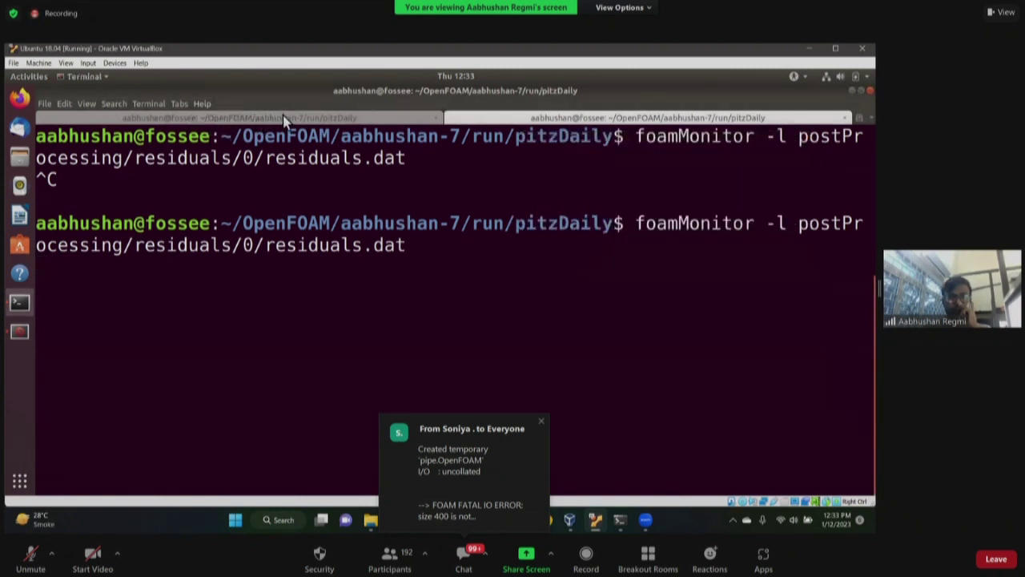
key("ctrl+Page_Up")
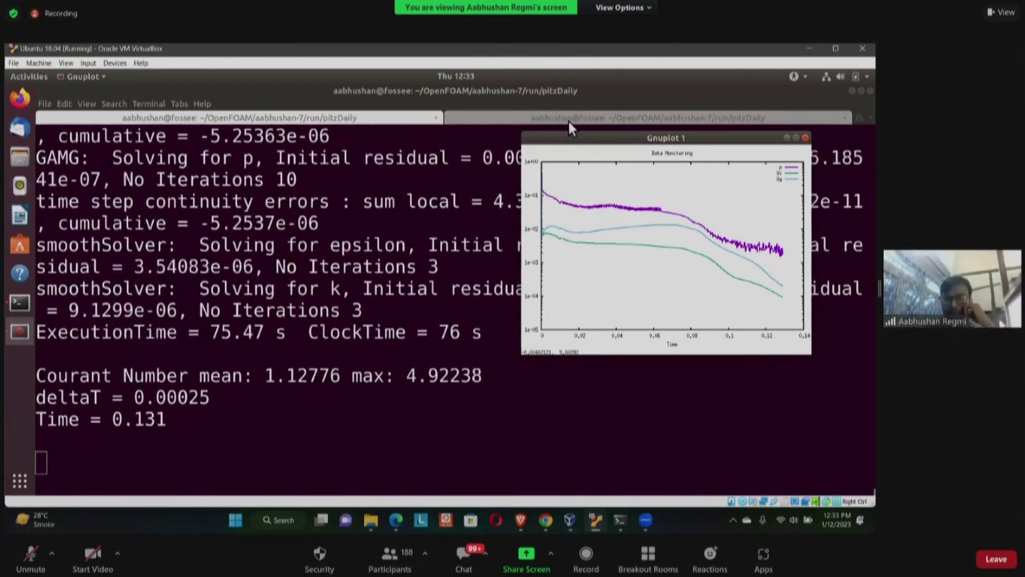
left_click(570, 122)
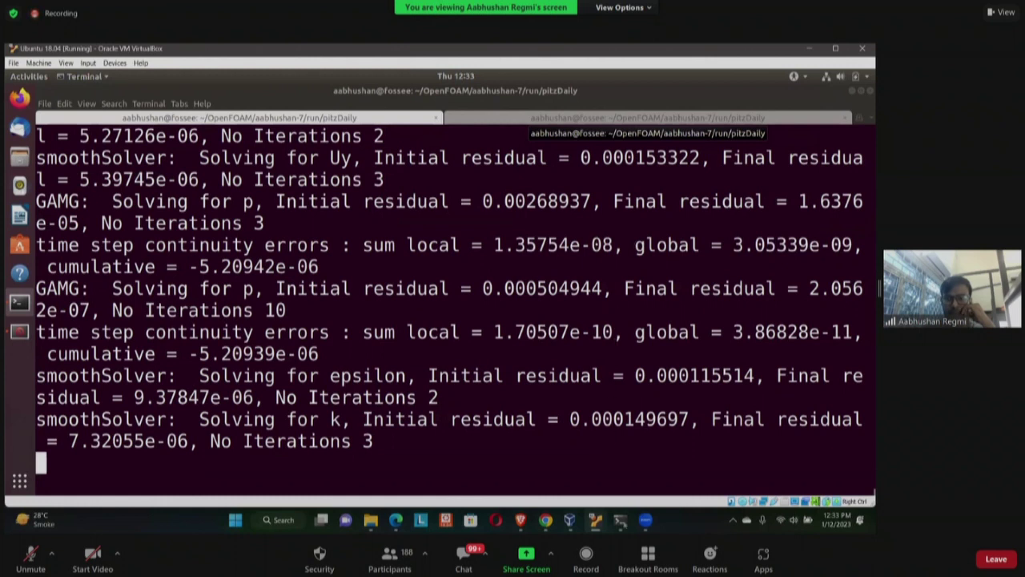
left_click(570, 120)
left_click(19, 331)
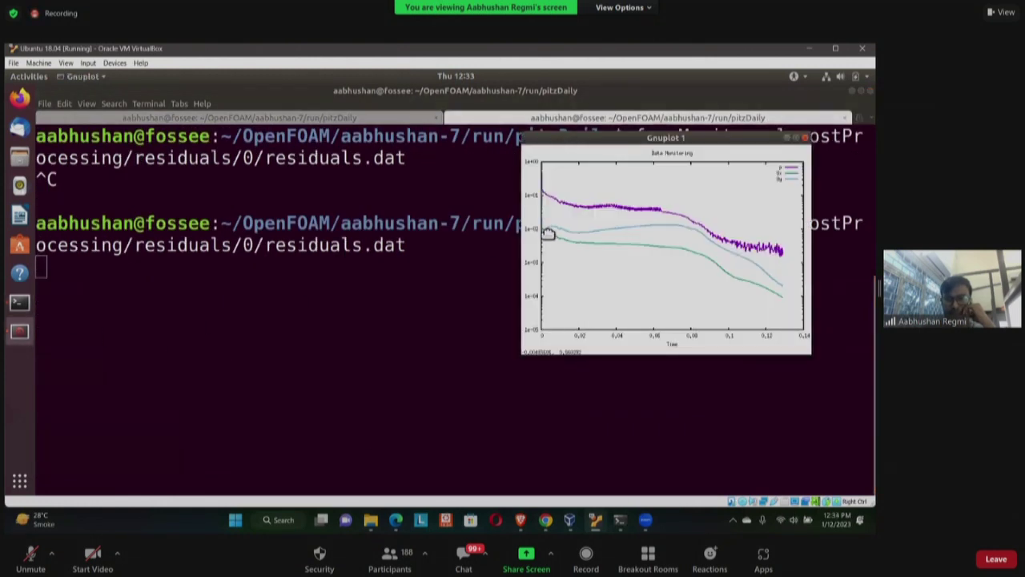
left_click_drag(530, 291, 421, 313)
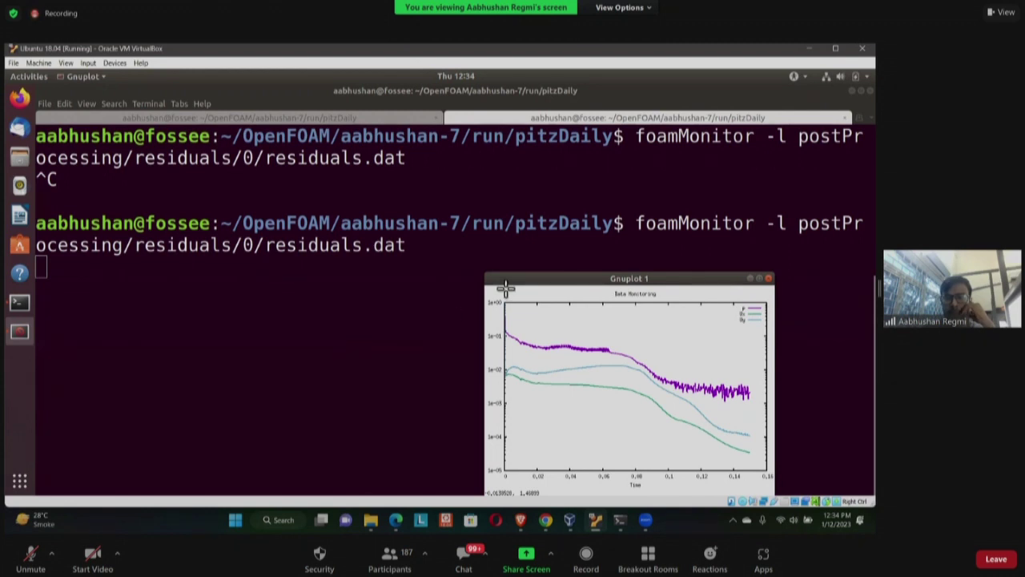
Stop the running foamMonitor, restart it with -l postProcessing/residuals/0/residuals.dat, and return to the pimpleFoam tab
left_click_drag(671, 228, 405, 245)
right_click(403, 248)
key("Escape")
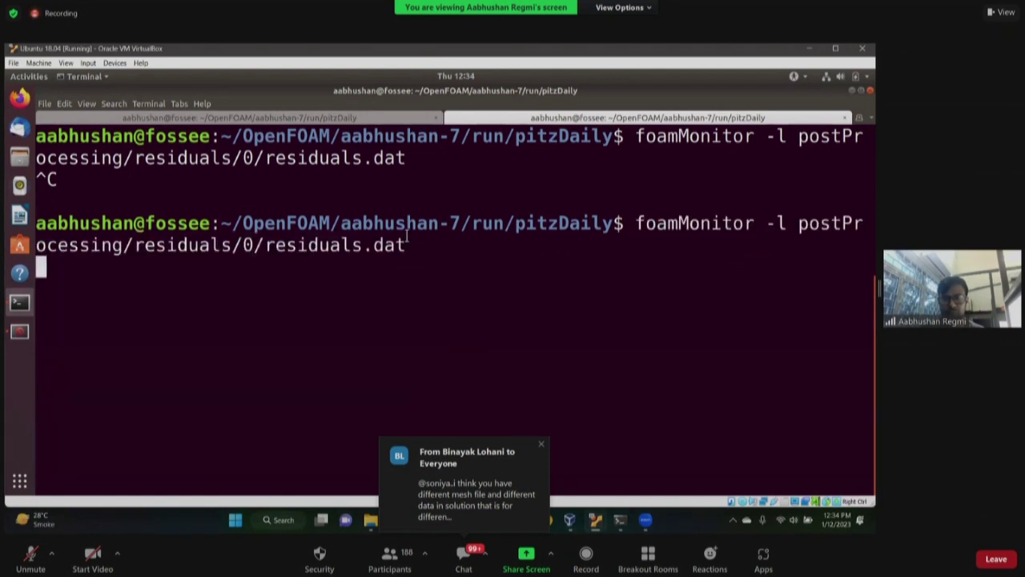
left_click_drag(635, 248, 635, 222)
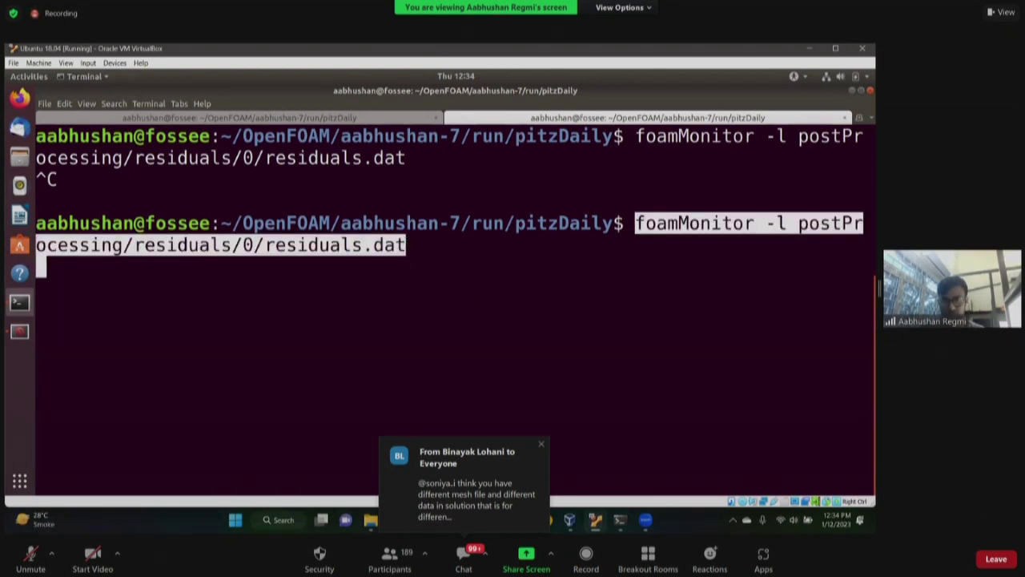
key("ctrl+c")
key("ctrl+shift+v")
key("Return")
left_click(350, 119)
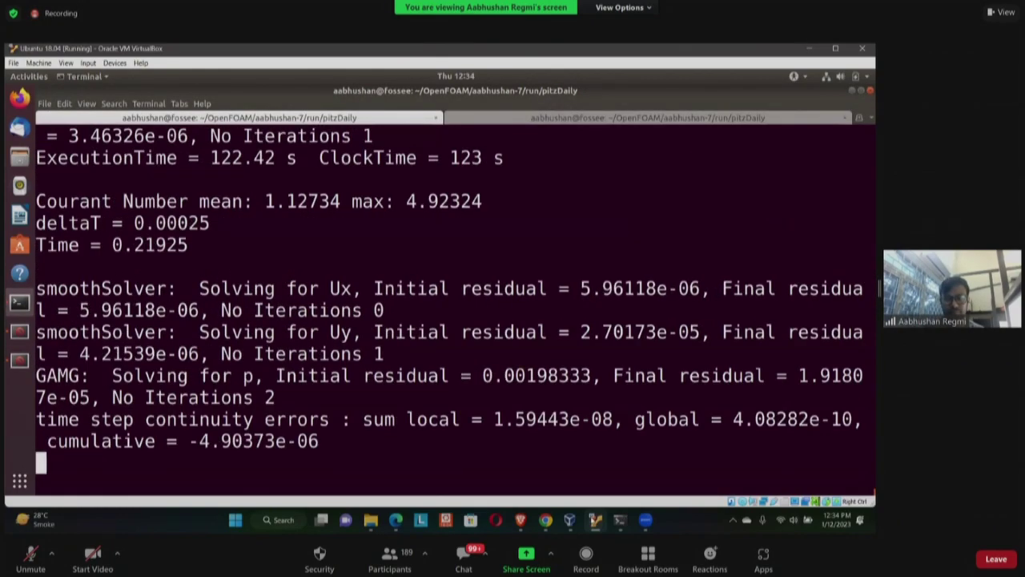
Bring both Gnuplot windows forward to compare the residual curves, and keep only the live plot over the solver output
mouse_move(629, 524)
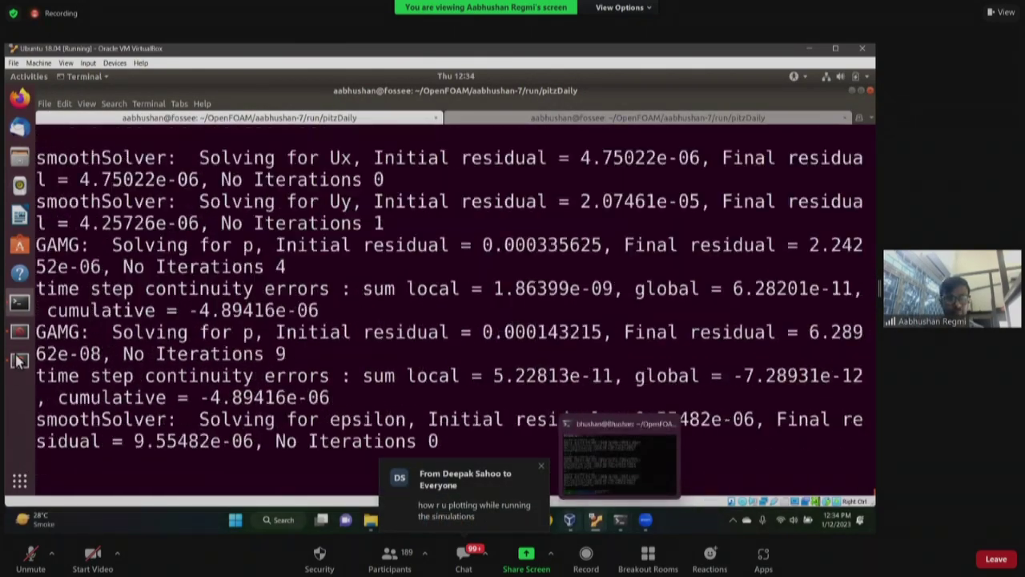
left_click(23, 332)
left_click(22, 361)
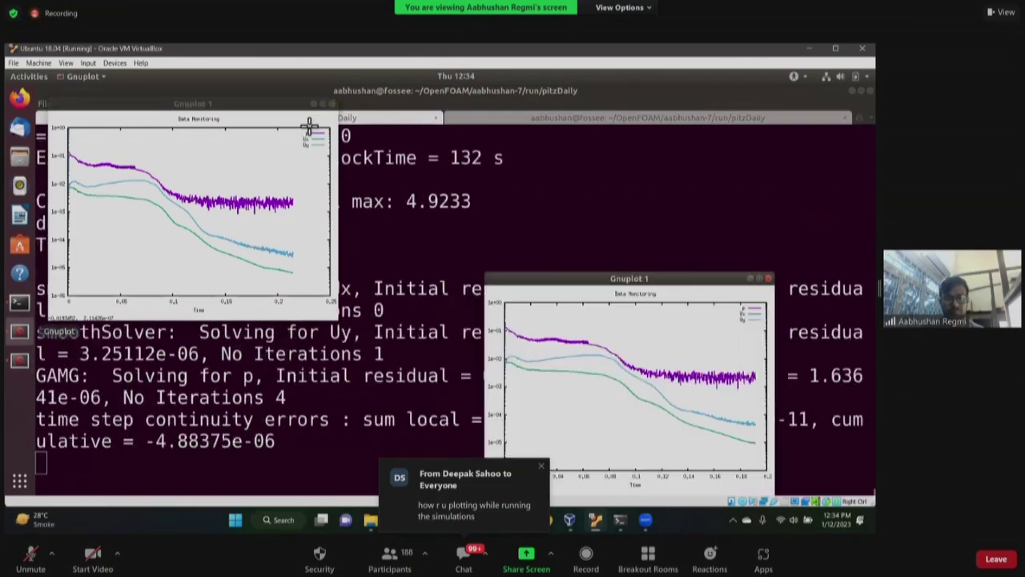
left_click_drag(572, 290, 602, 237)
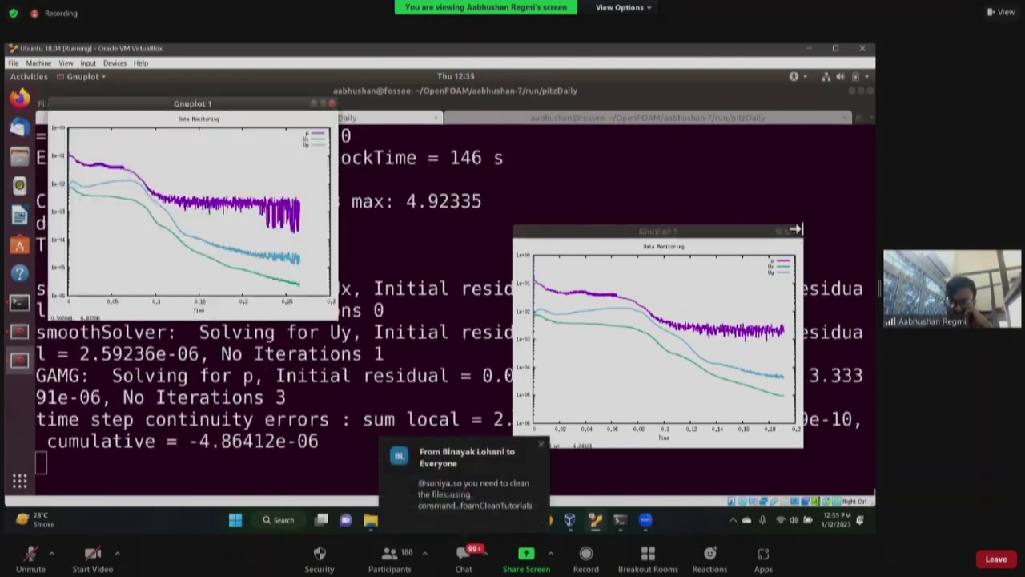
left_click(212, 117)
left_click_drag(212, 116, 547, 170)
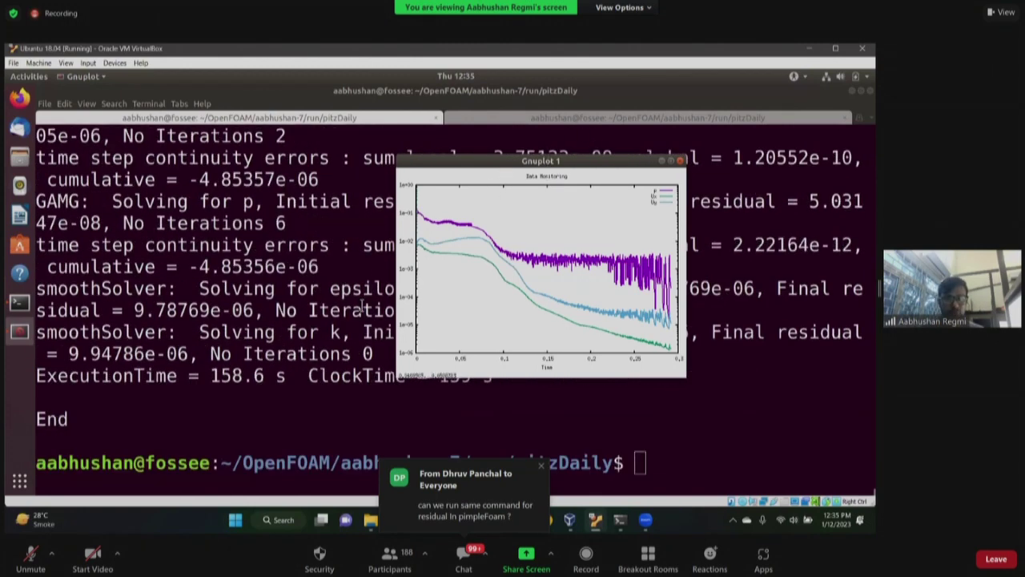
Stop foamMonitor and open system/fvSolution in gedit to compare the residualControl tolerance with the residual plot
left_click(525, 120)
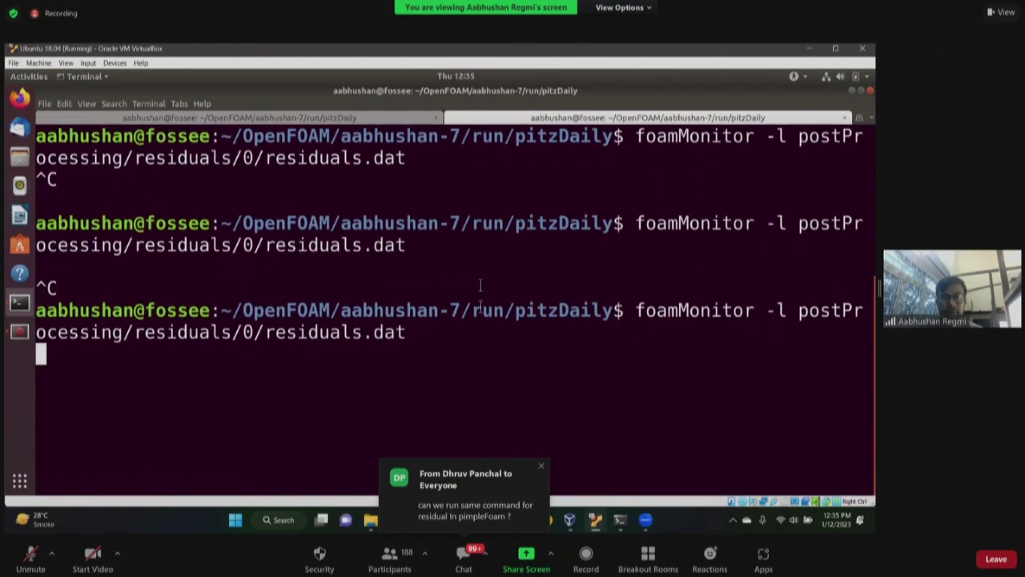
key("ctrl+c")
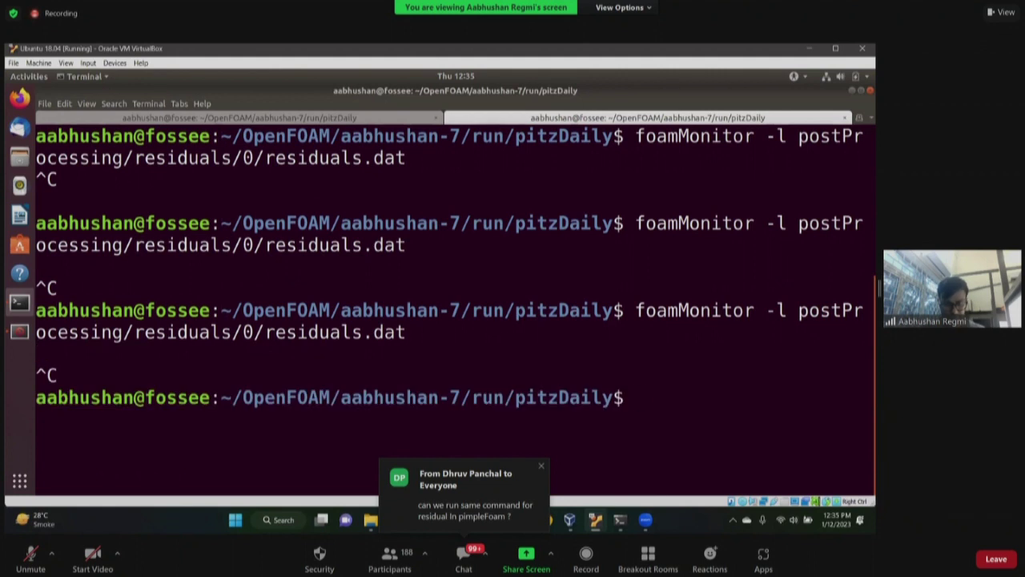
type("cont")
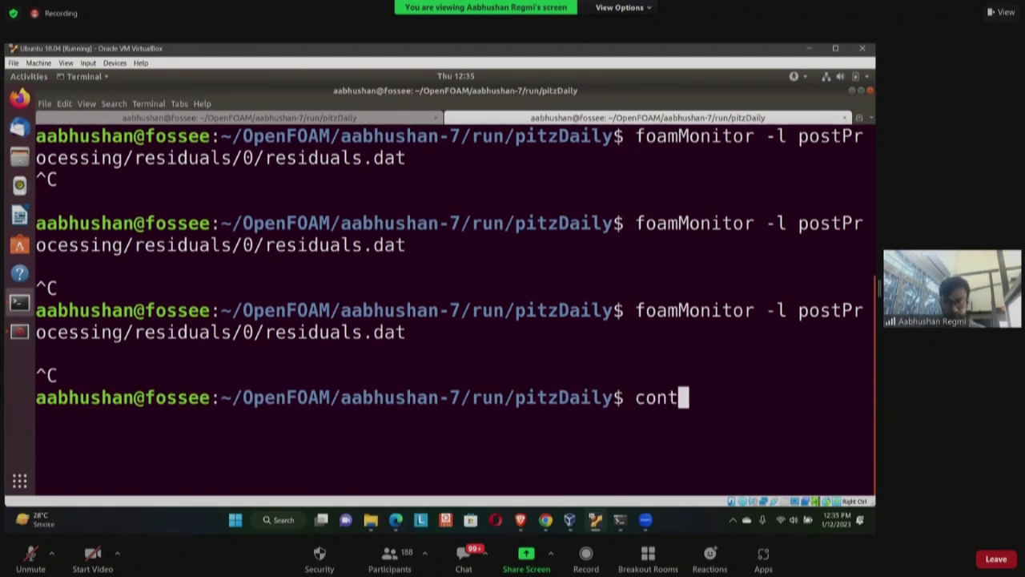
key("BackSpace")
key("BackSpace")
key("BackSpace")
key("BackSpace")
type("gedit system/fvSolution")
key("Return")
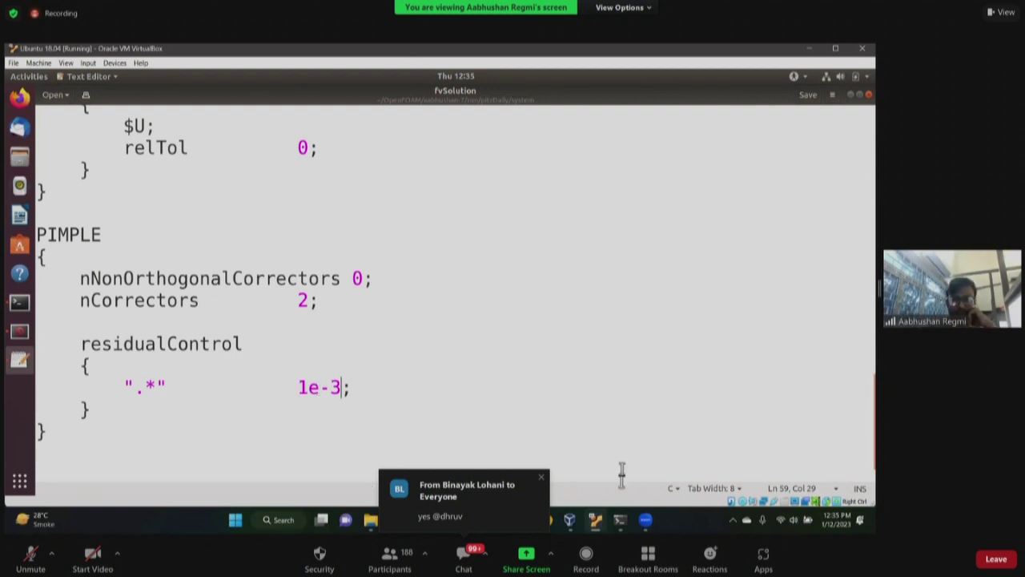
left_click(20, 333)
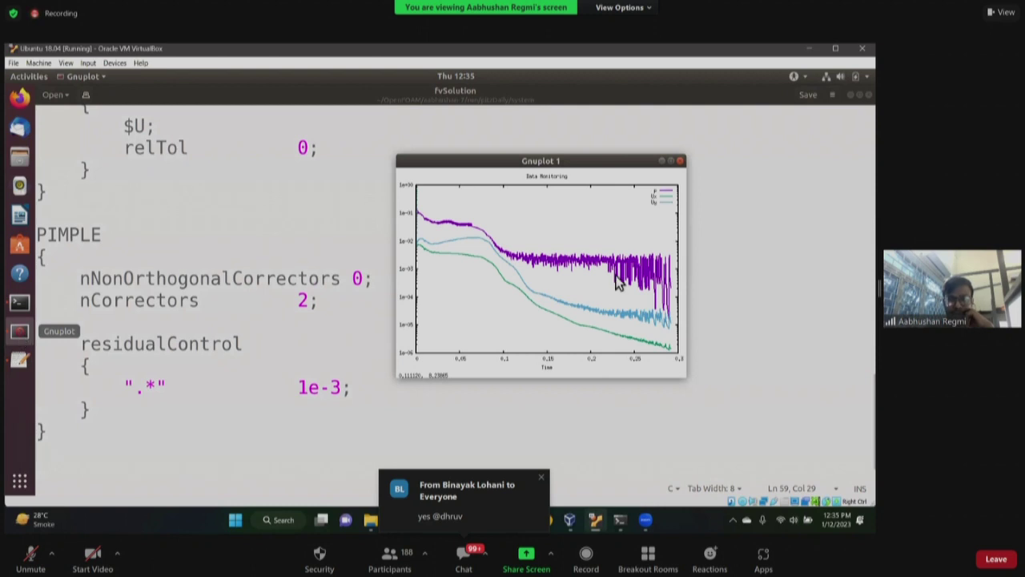